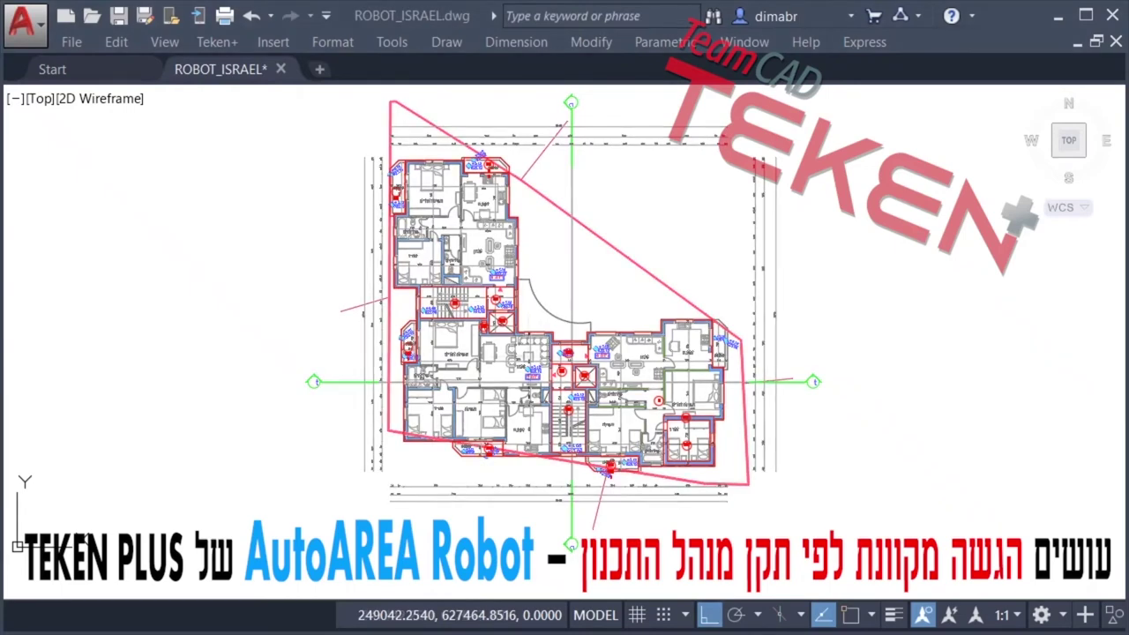
Outline the small service rooms with a rectangle and a stepped polyline.
scroll(522, 377, "up", 4)
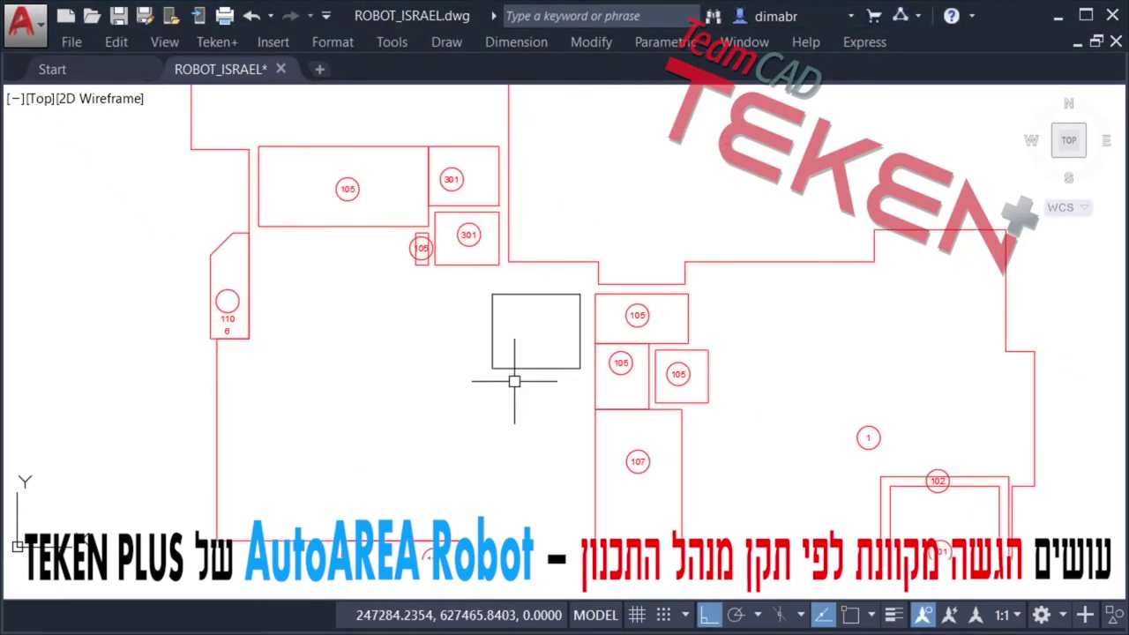
left_click(493, 384)
left_click(579, 435)
left_click(488, 461)
left_click(547, 460)
left_click(547, 496)
left_click(577, 496)
left_click(518, 425)
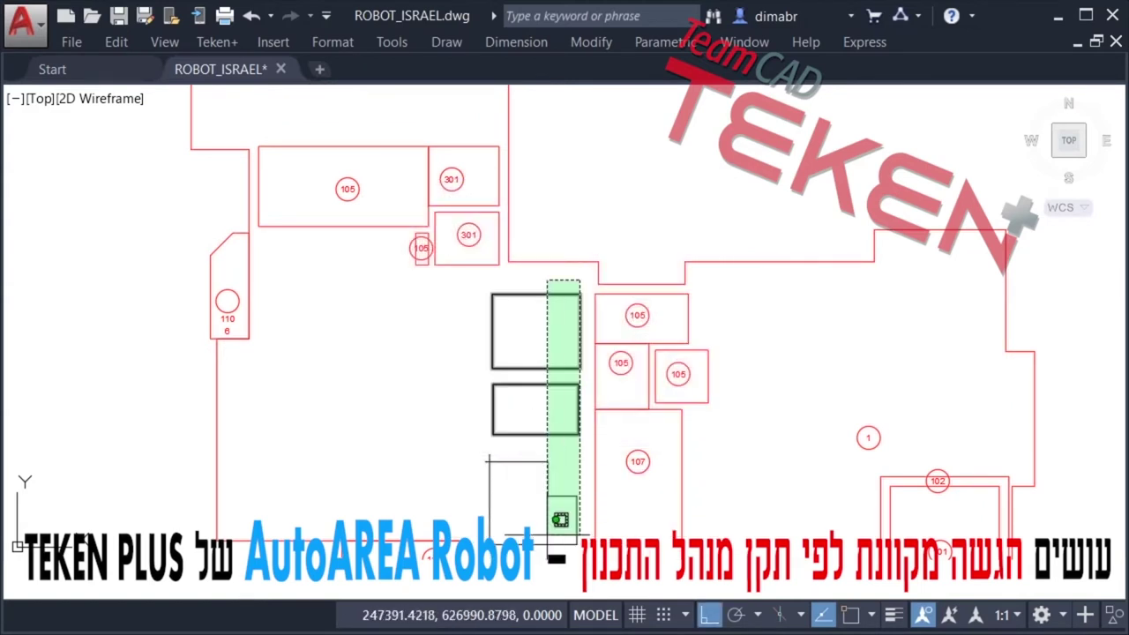
Window-select the new room outlines and define them as area type 108.
left_click(514, 344)
left_click(524, 526)
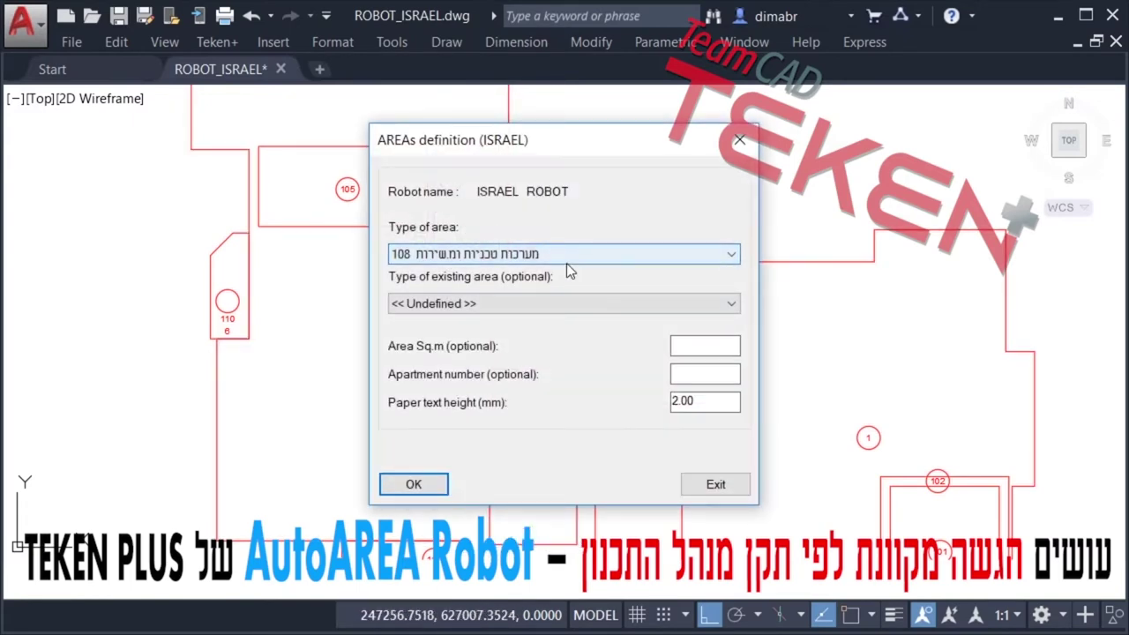
left_click(403, 487)
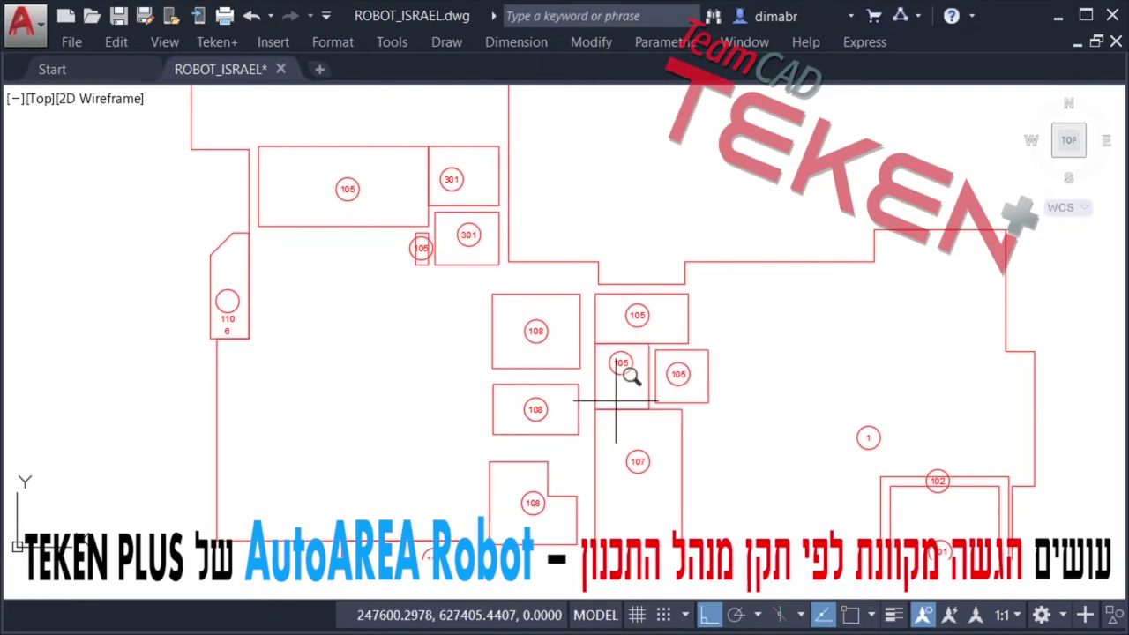
Window the whole floor plan and insert a Floor symbol with its frame.
scroll(632, 378, "down", 5)
left_click(346, 128)
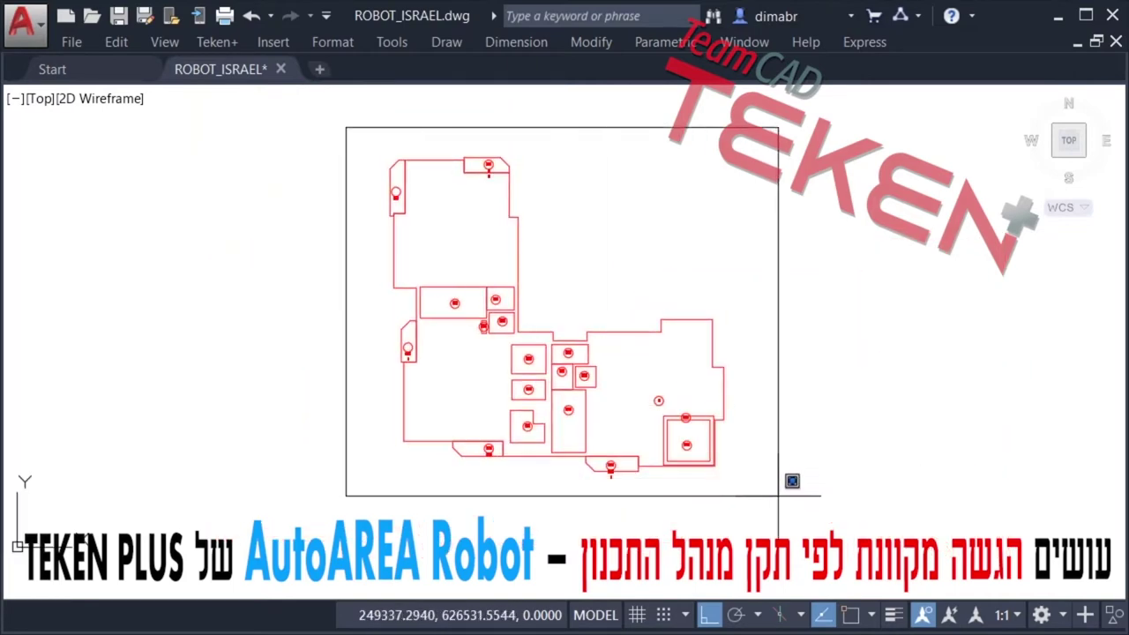
left_click(768, 501)
left_click(416, 440)
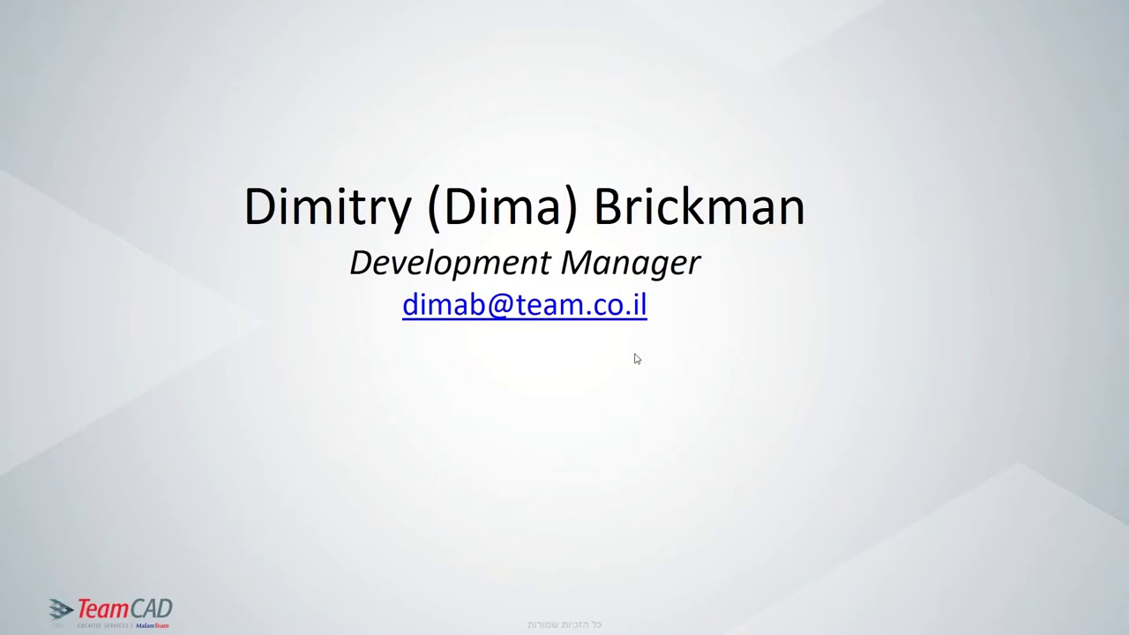
Advance the slideshow to the TEKEN+ tools list, Winheb through CIvil3DIL.
left_click(227, 434)
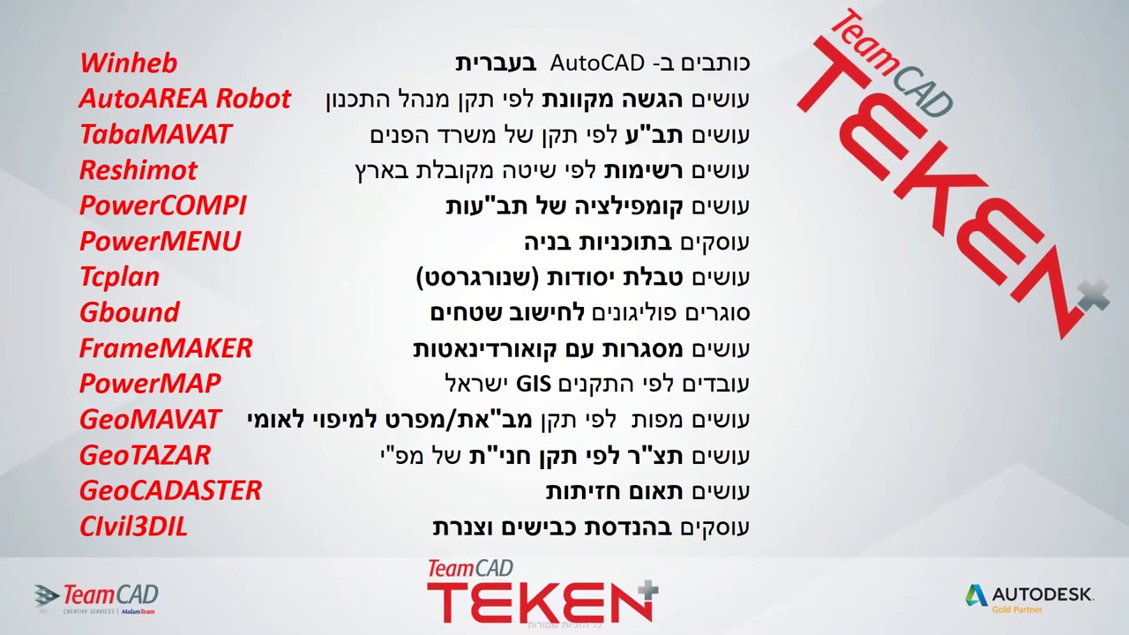
Step back to reveal the CIvil3DIL line, then switch to the AutoCAD demo drawing.
left_click(164, 236)
left_click(165, 236)
key("alt+Tab")
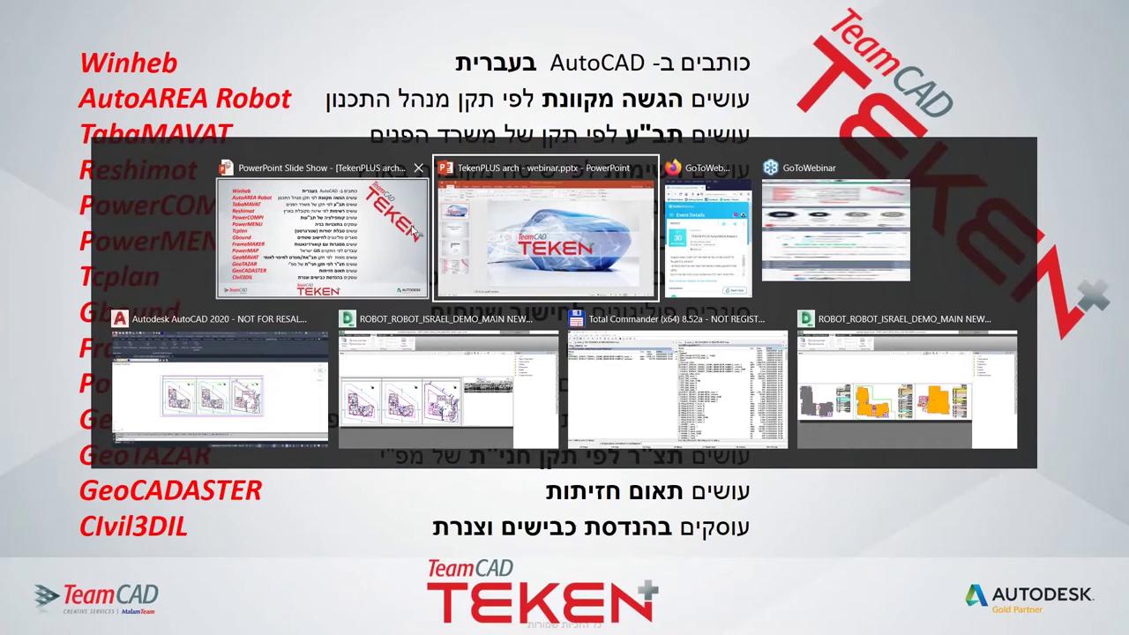
mouse_move(221, 379)
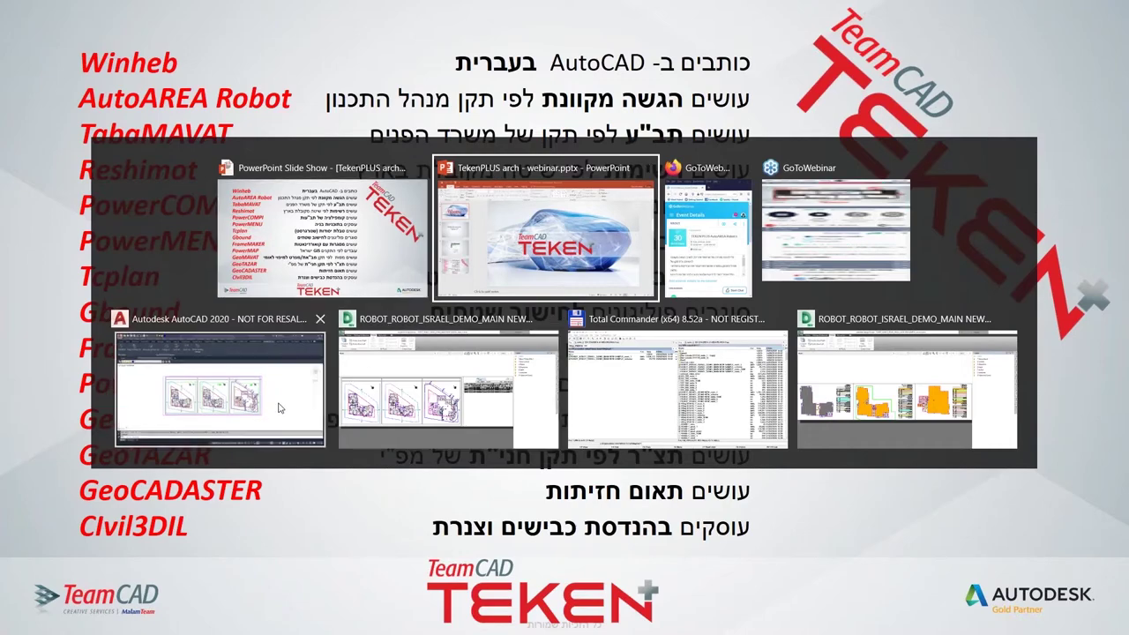
left_click(279, 408)
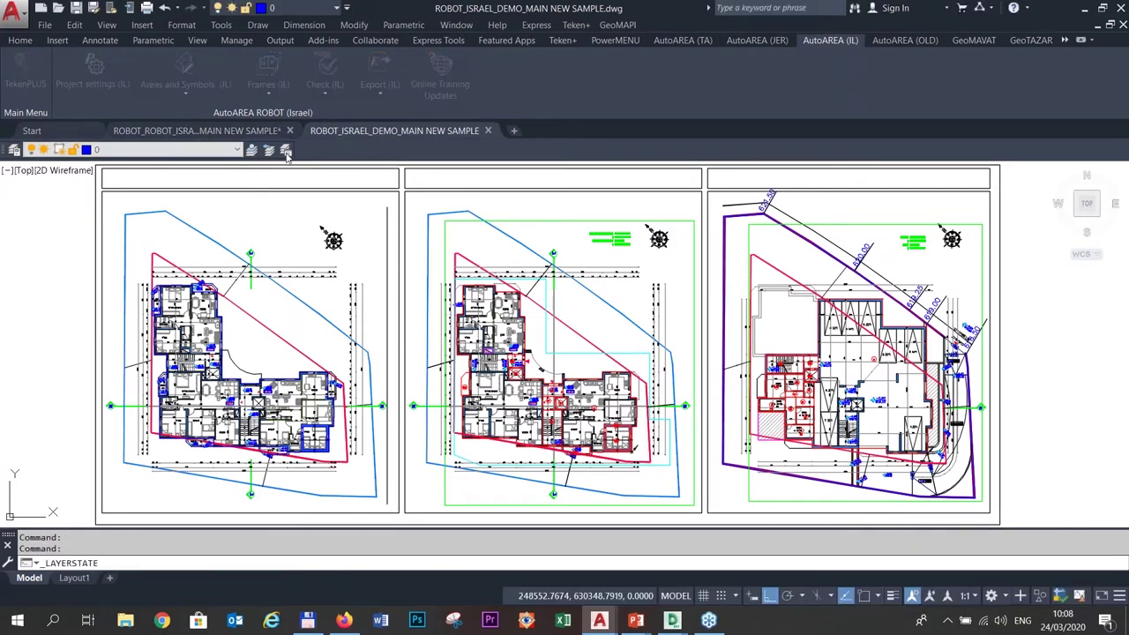
Restore layer states Plans only, then Areas only, then 0 Edit Areas and Plans.
left_click(286, 151)
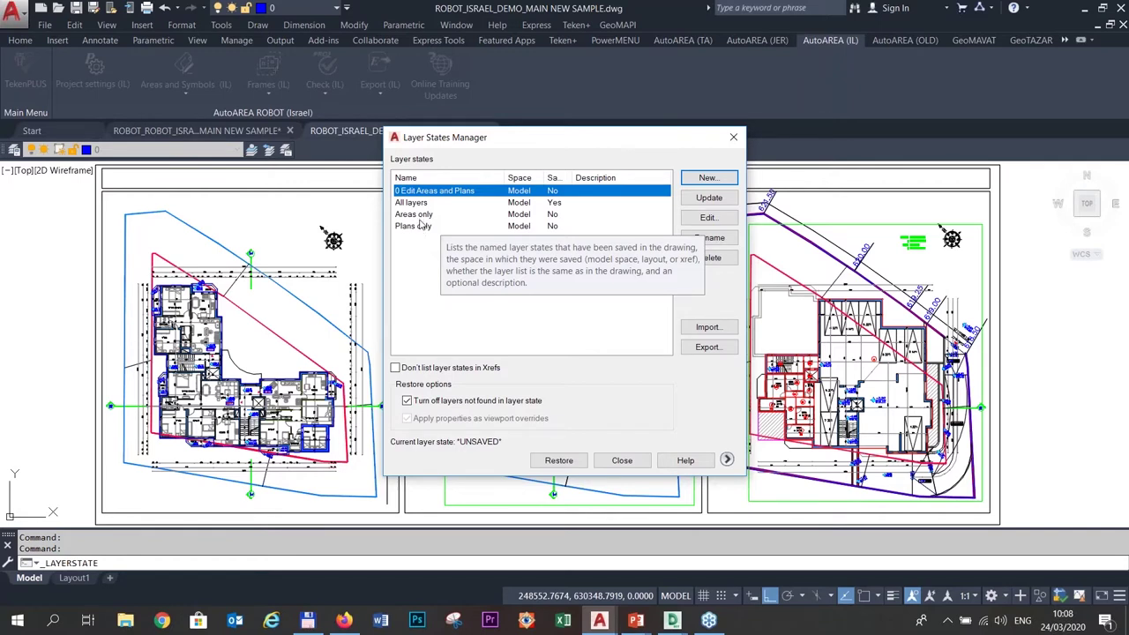
left_click(422, 228)
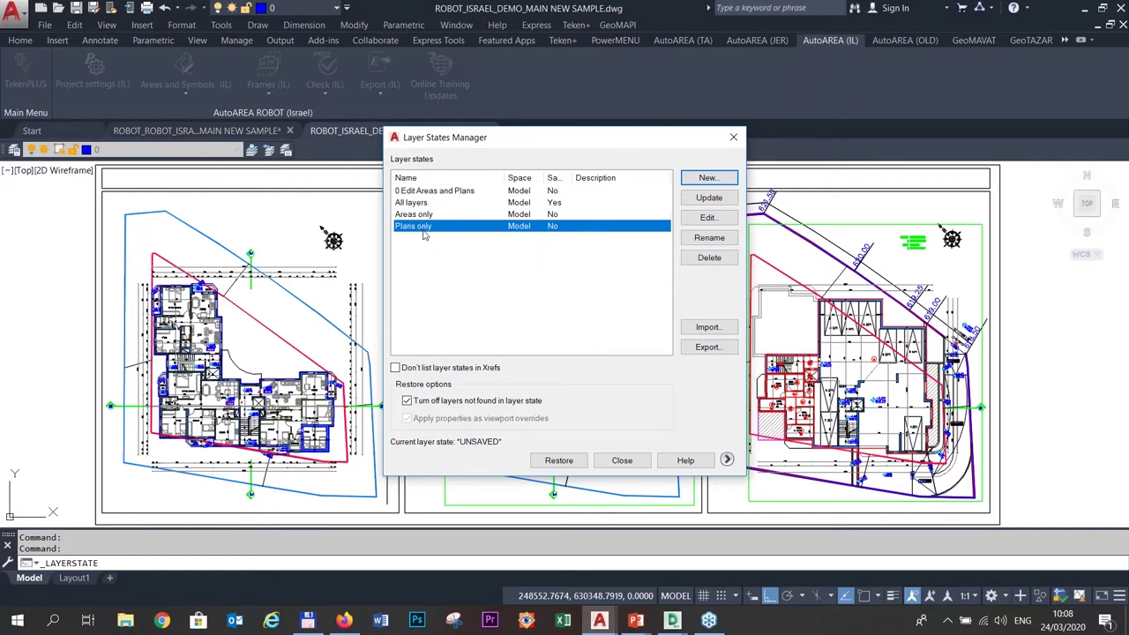
double_click(424, 227)
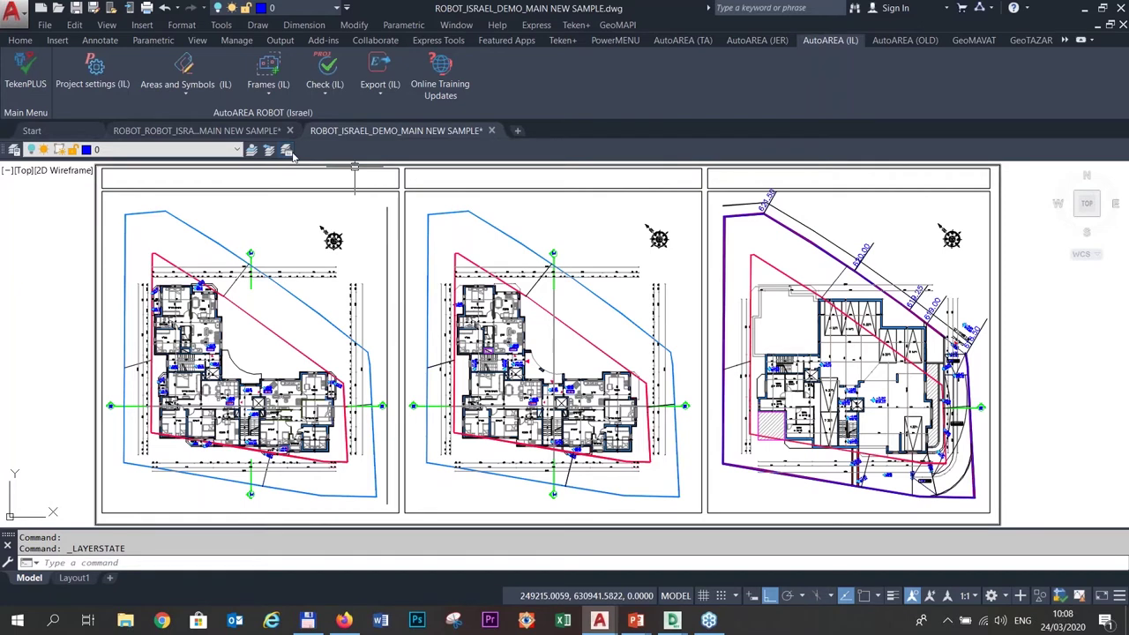
key("Return")
double_click(411, 215)
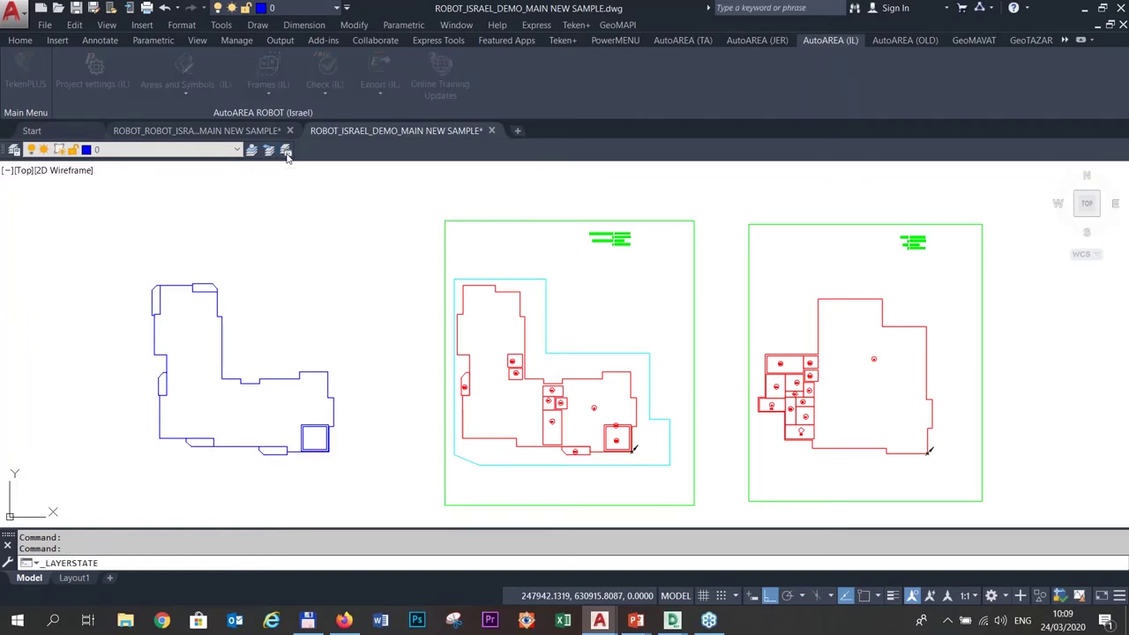
left_click(427, 194)
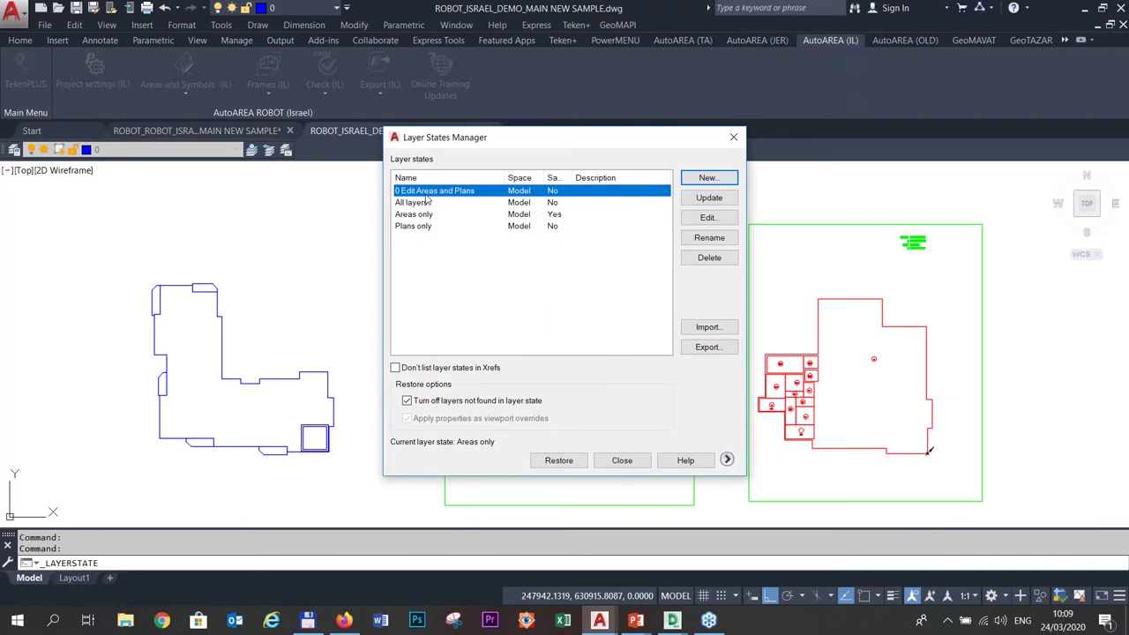
scroll(308, 410, "up", 3)
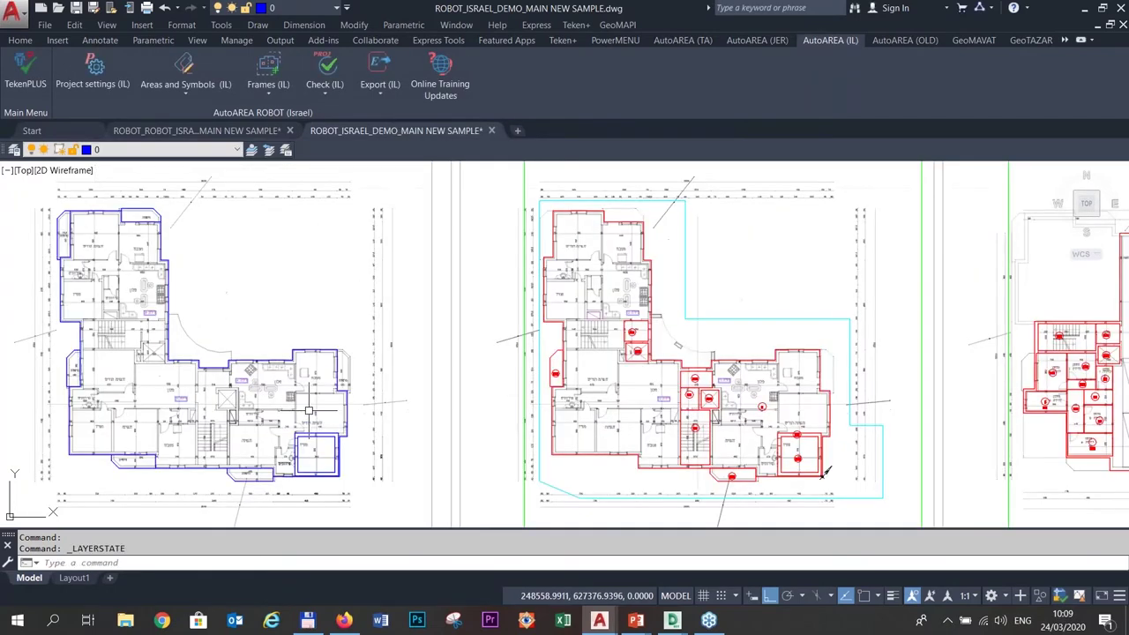
Zoom and pan onto the living room, kitchen and balcony of the left floor plan.
scroll(309, 411, "up", 2)
scroll(305, 397, "up", 2)
scroll(401, 353, "up", 1)
scroll(388, 346, "up", 1)
scroll(385, 346, "up", 1)
scroll(375, 357, "up", 1)
scroll(388, 366, "up", 1)
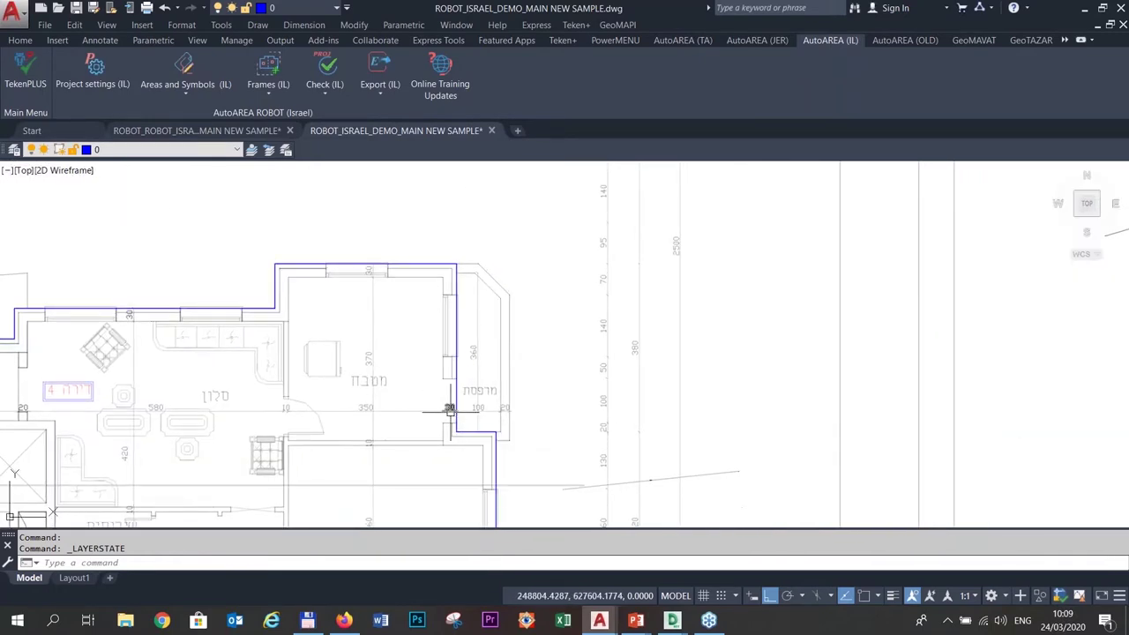
mouse_move(442, 395)
middle_mouse_down()
mouse_move(418, 320)
mouse_move(418, 336)
mouse_move(429, 328)
middle_mouse_up()
scroll(428, 327, "up", 3)
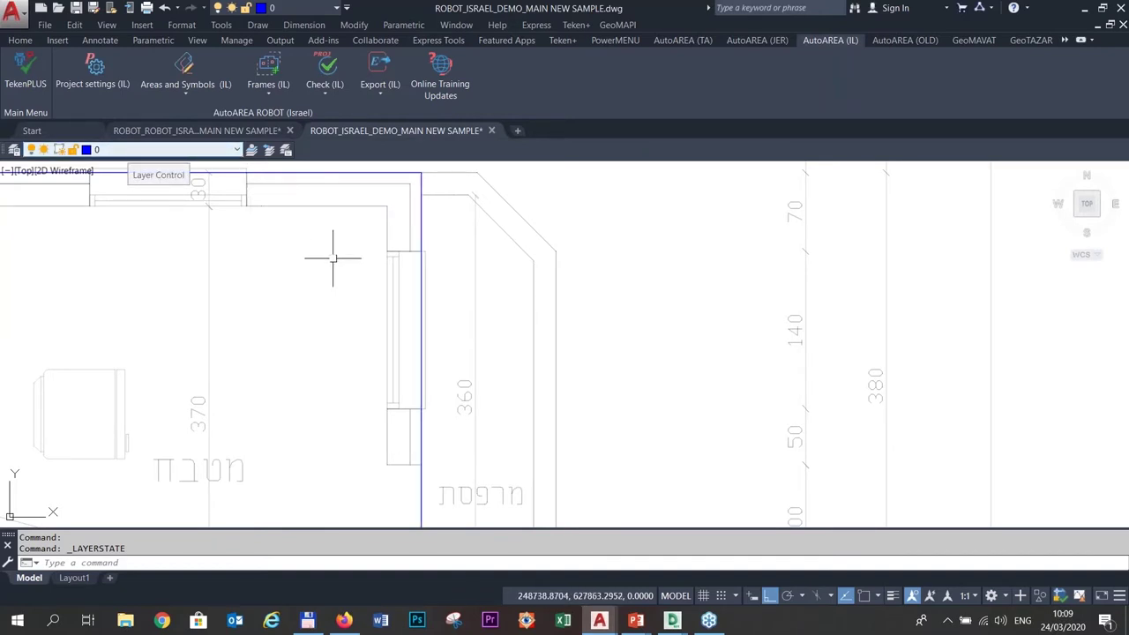
scroll(457, 300, "down", 2)
scroll(456, 302, "down", 1)
scroll(457, 303, "down", 1)
scroll(450, 298, "down", 1)
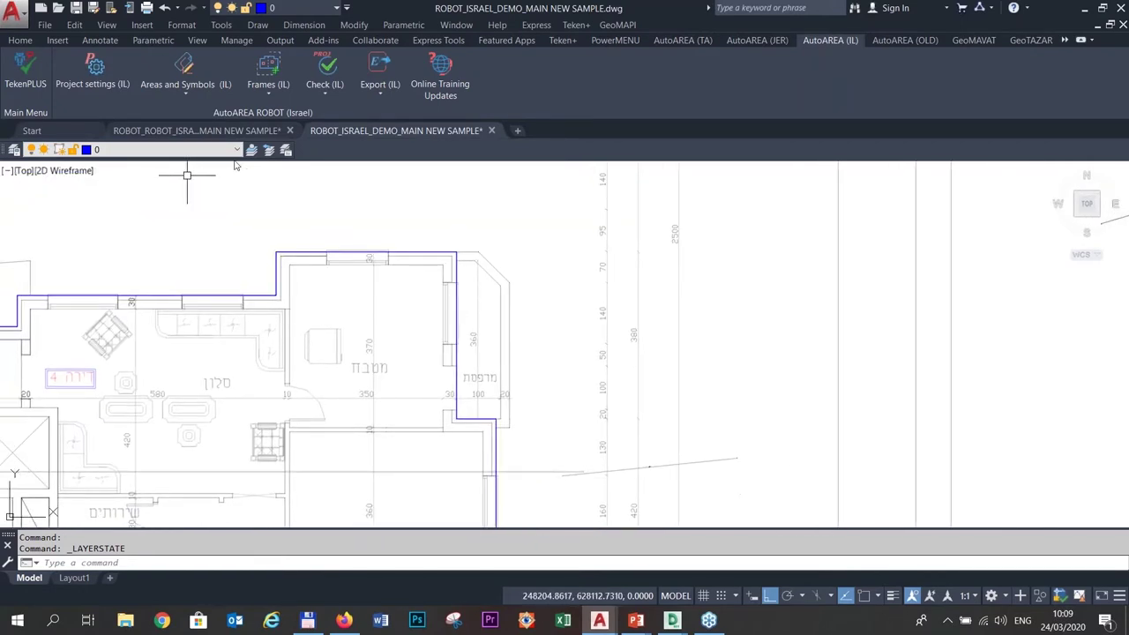
Draw a line along the balcony's outer edge, including its angled corner, down to the wall.
type("L")
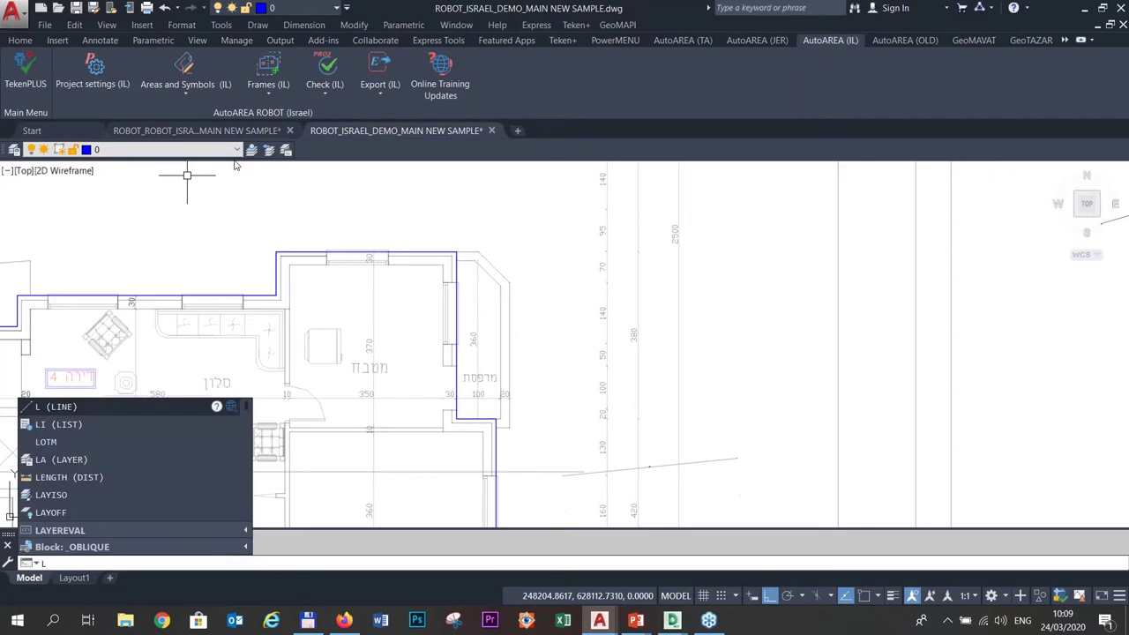
key("Return")
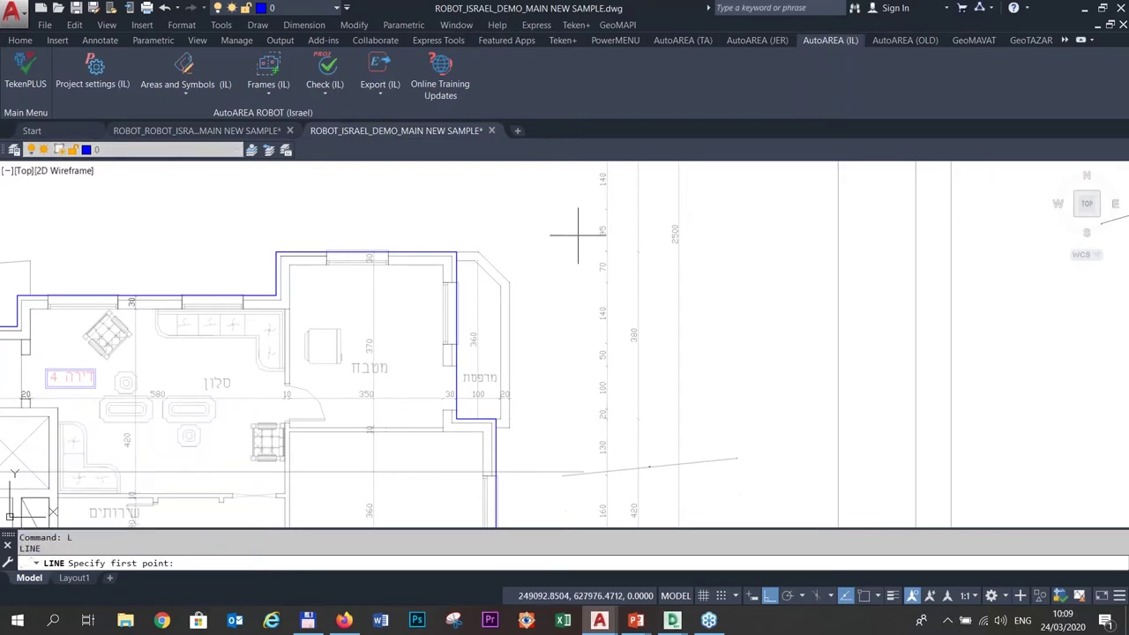
left_click(864, 595)
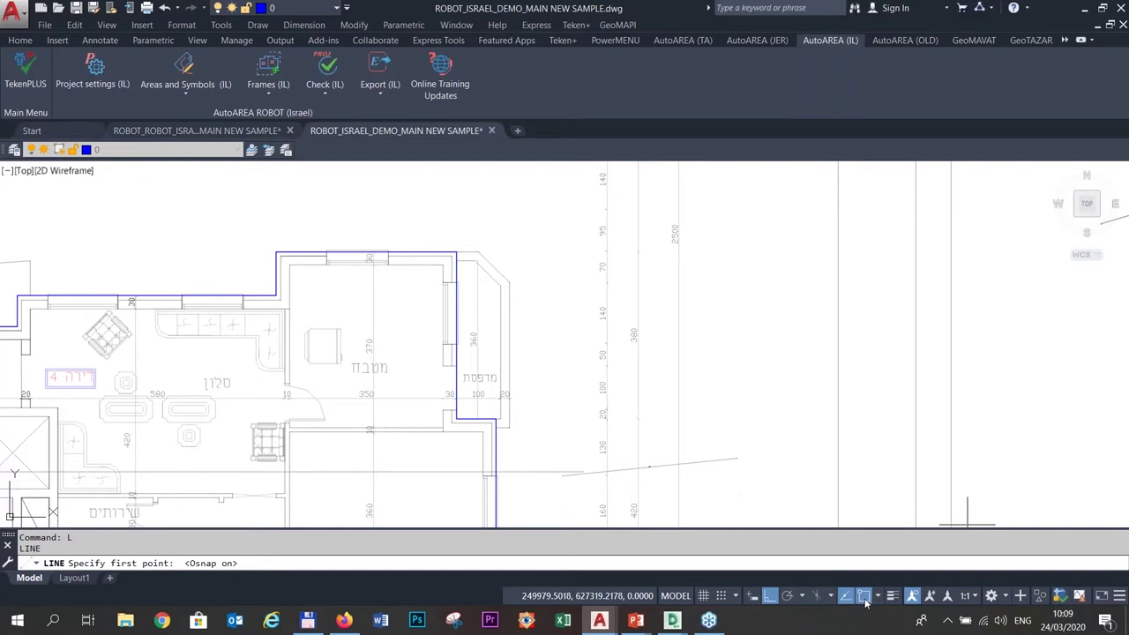
left_click(456, 251)
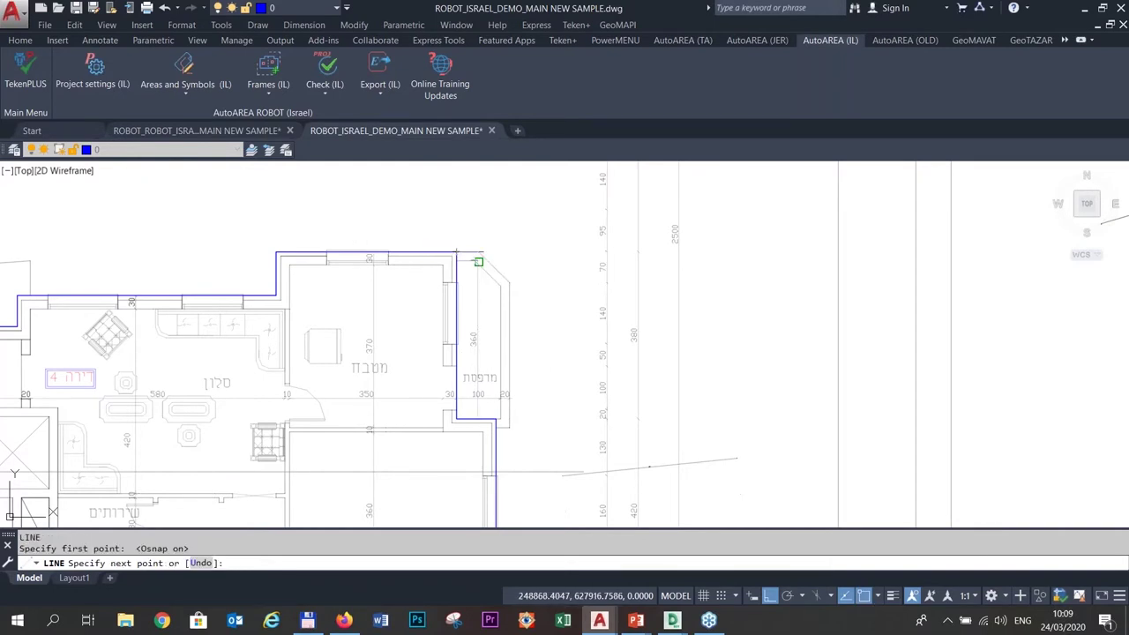
scroll(490, 263, "up", 2)
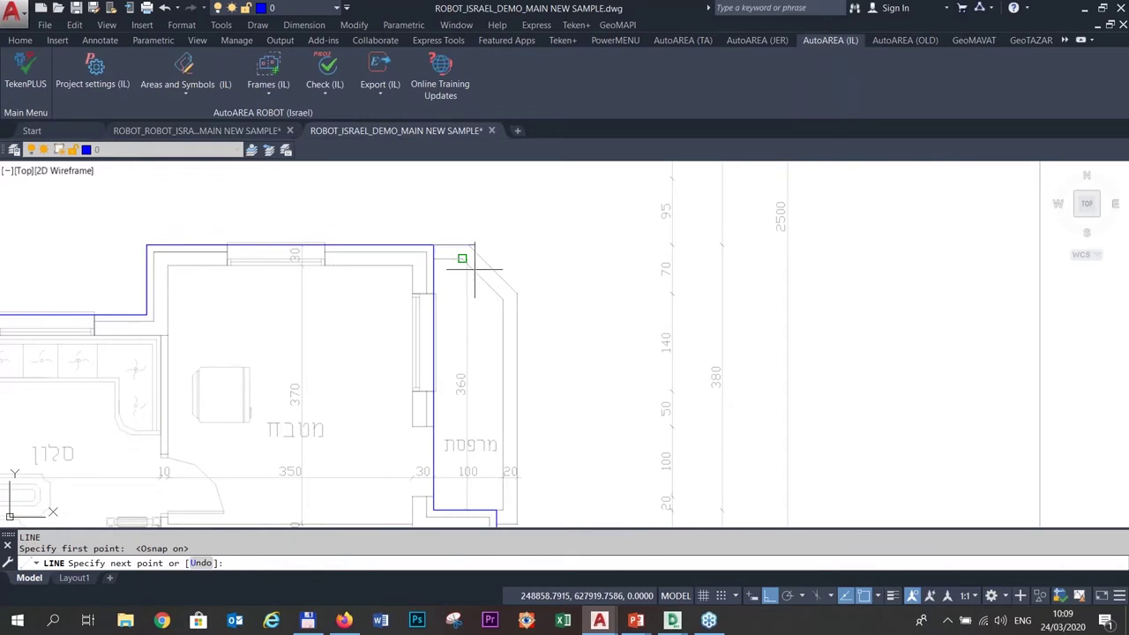
key("F8")
left_click(509, 288)
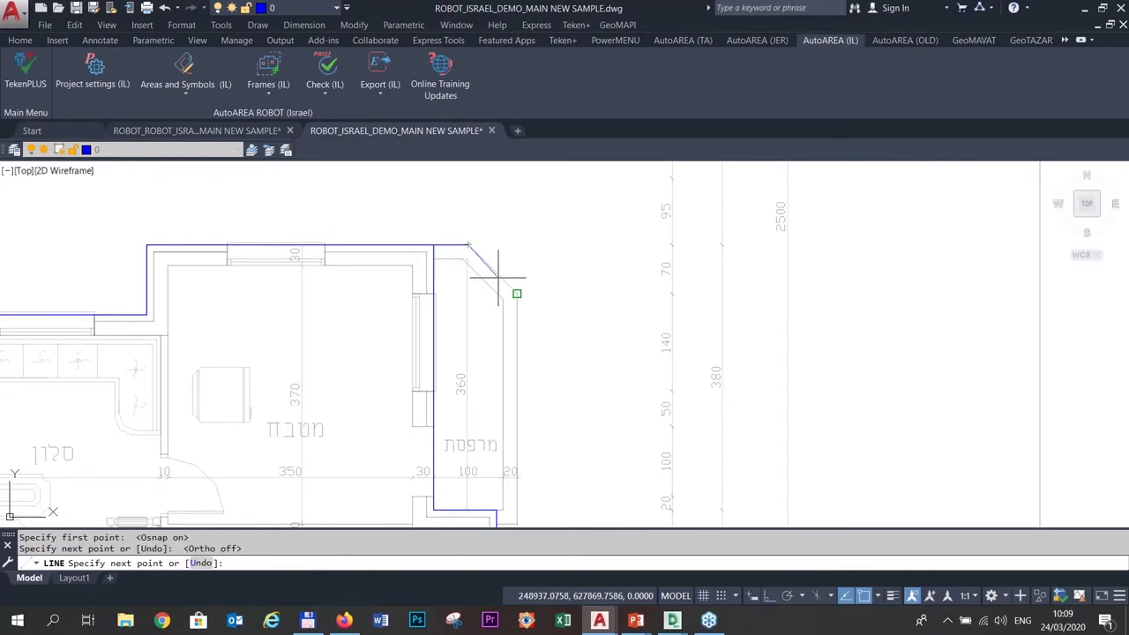
left_click(516, 293)
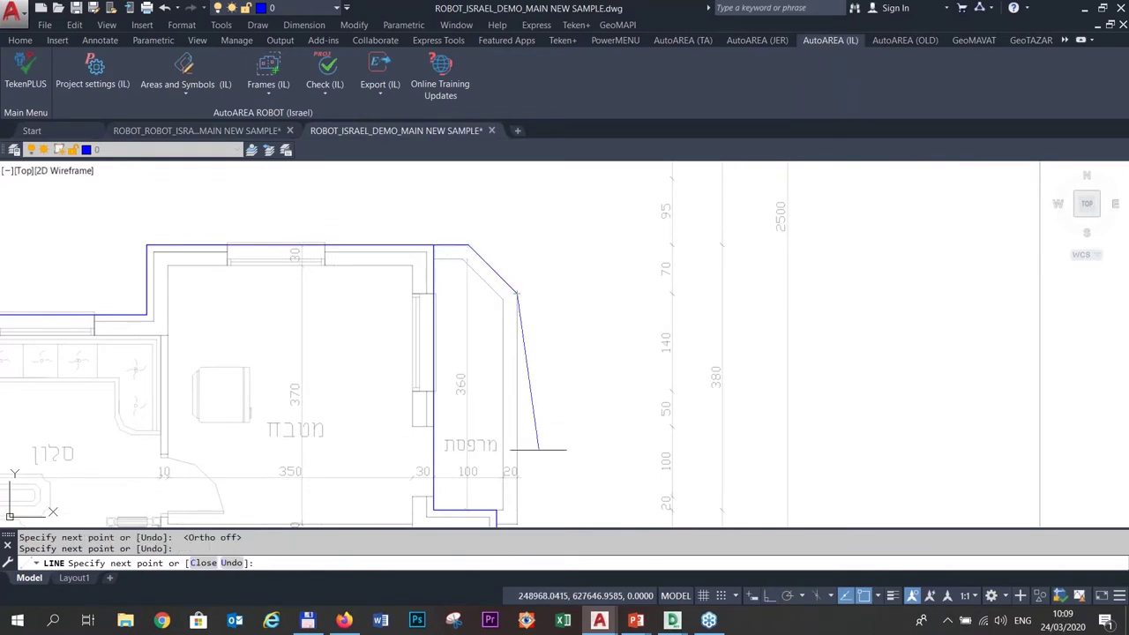
left_click(517, 510)
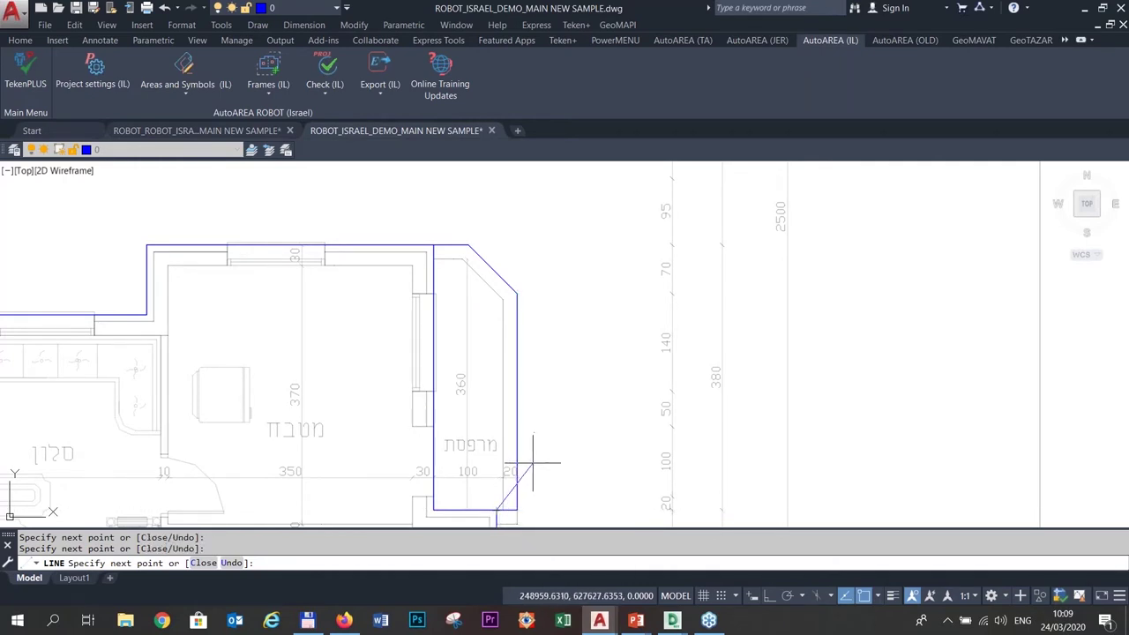
key("Escape")
Pan and zoom to the central stairwell and its neighbouring rooms.
middle_click_drag(473, 444, 527, 370)
scroll(477, 357, "down", 3)
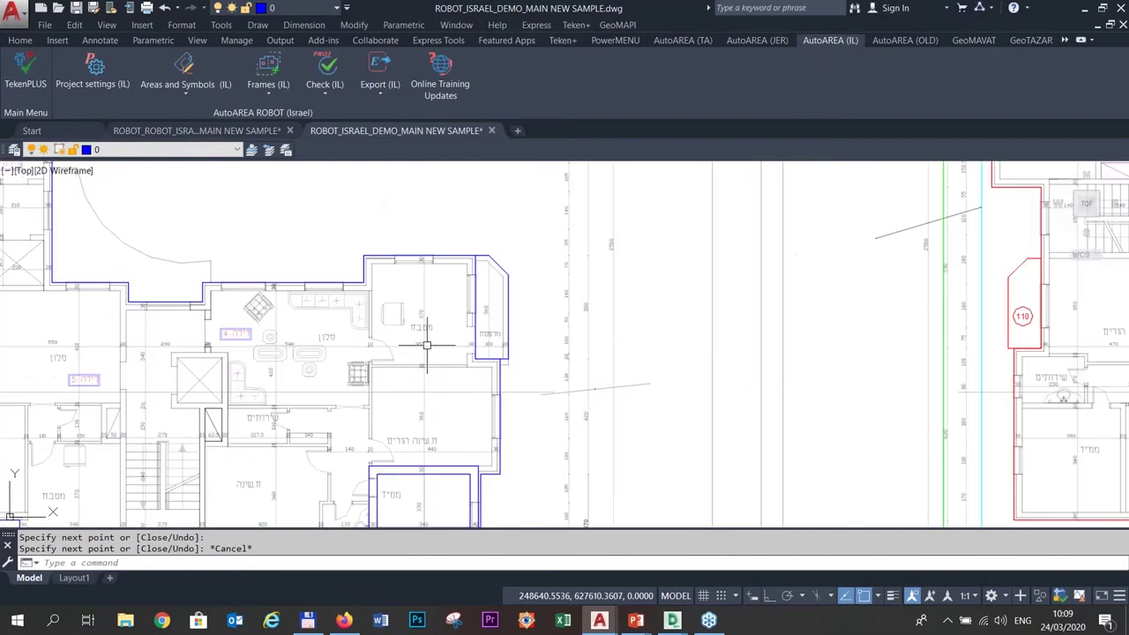
middle_click_drag(427, 344, 555, 283)
middle_click_drag(360, 502, 361, 361)
scroll(327, 476, "up", 2)
middle_click_drag(327, 477, 331, 496)
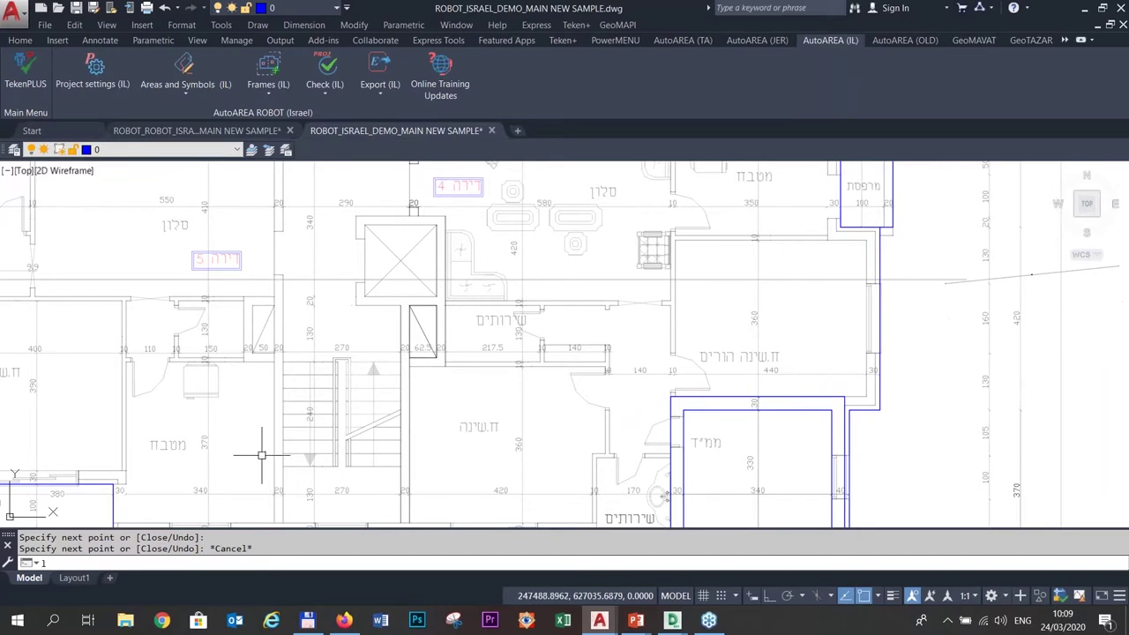
Trace the stairwell boundary across the top wall and down to the lift wall.
key("Return")
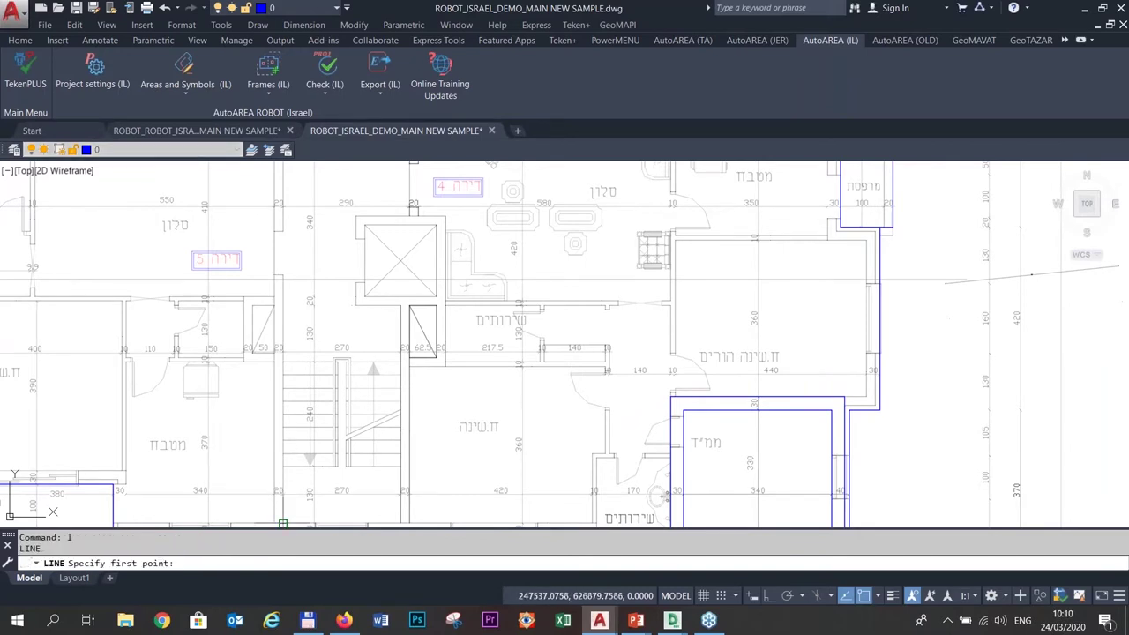
left_click(283, 523)
middle_click_drag(295, 265, 270, 394)
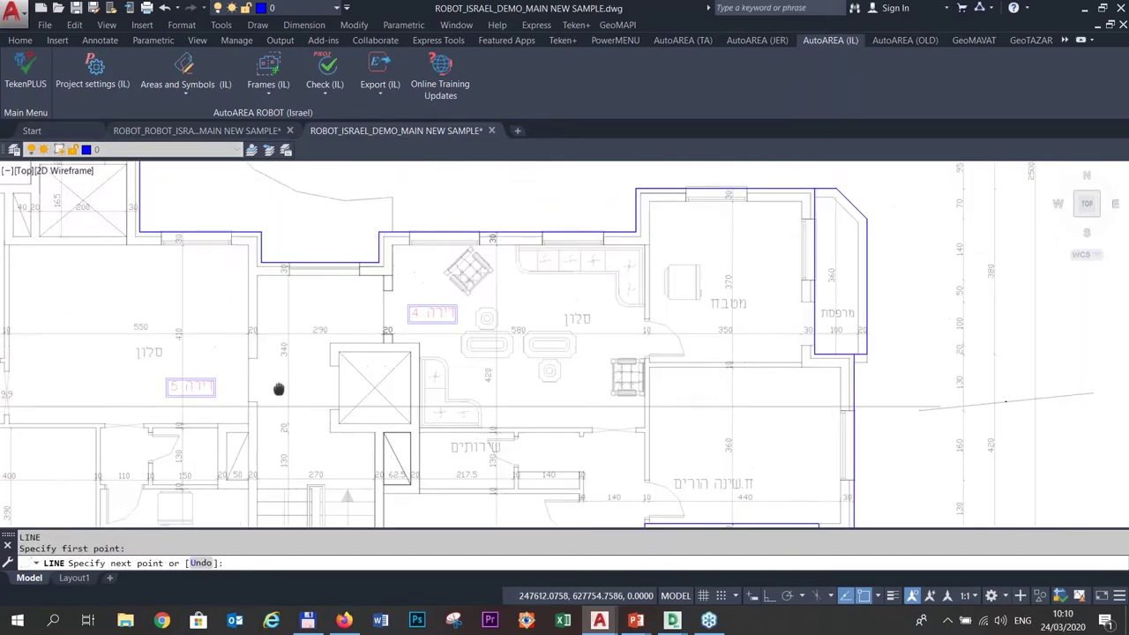
left_click(257, 276)
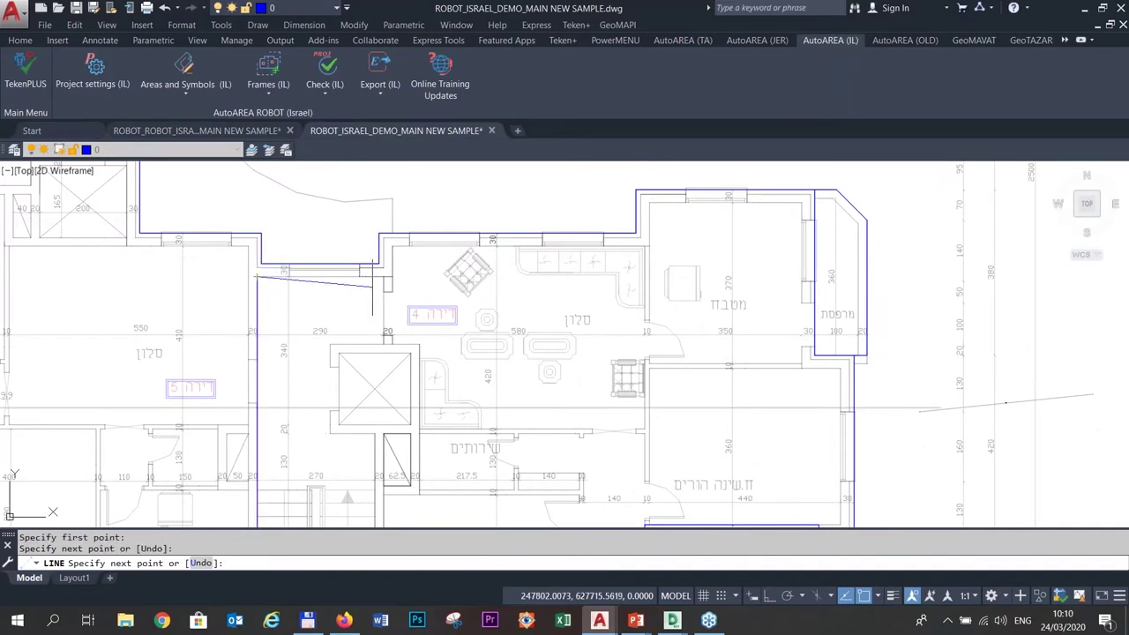
left_click(384, 277)
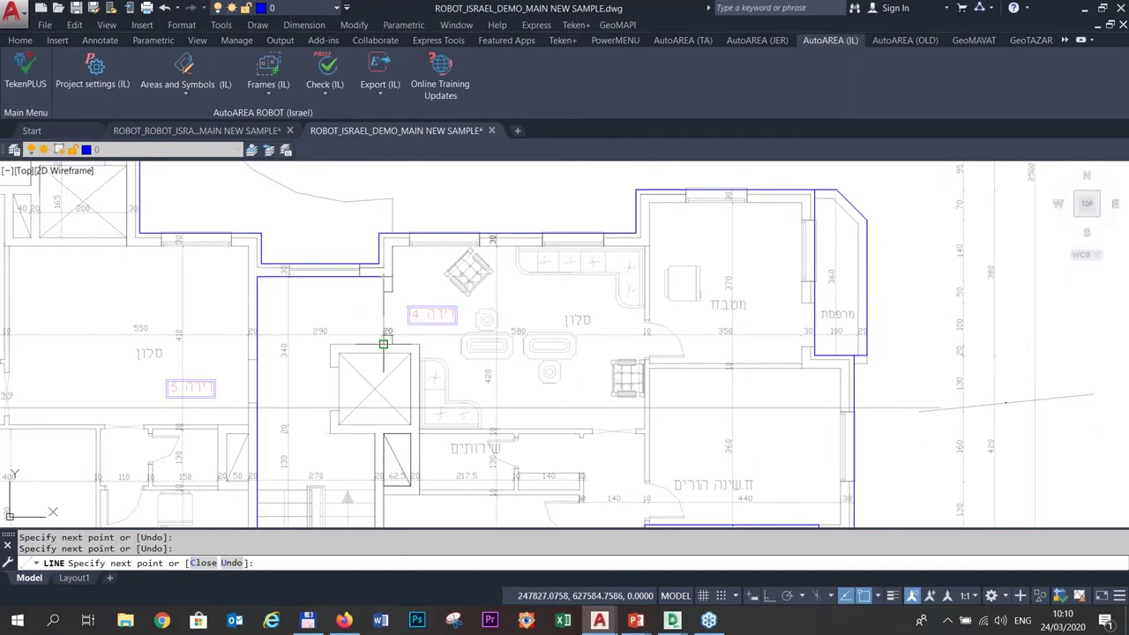
left_click(383, 344)
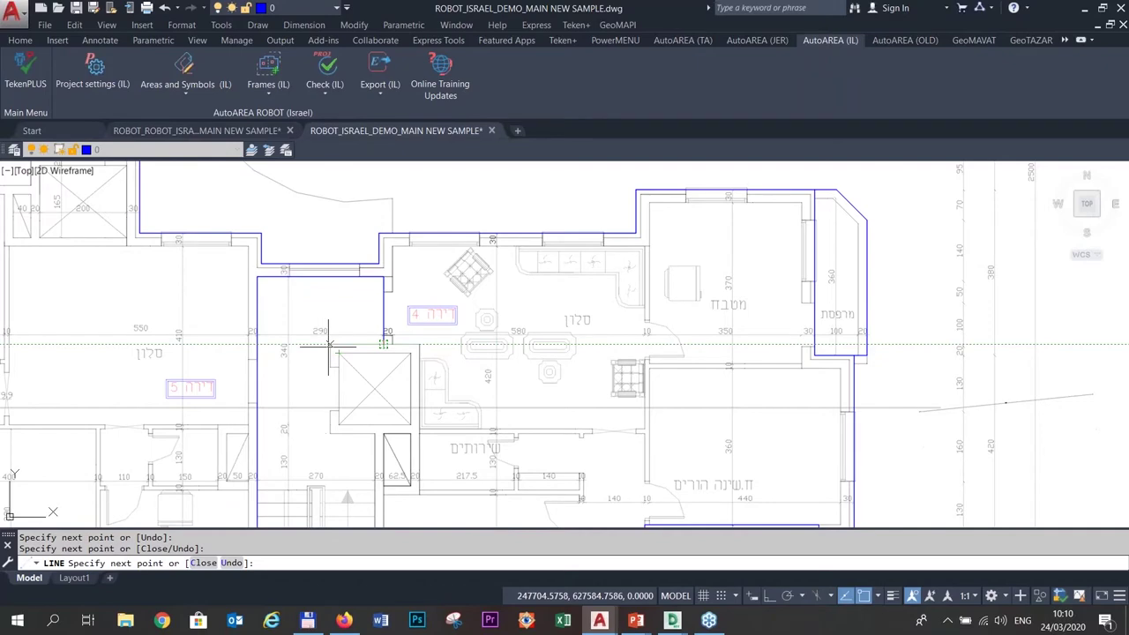
left_click(330, 343)
Follow the stairwell outline to the bottom and close it along the lower wall.
middle_click_drag(329, 412, 330, 300)
scroll(331, 301, "up", 2)
scroll(371, 265, "up", 2)
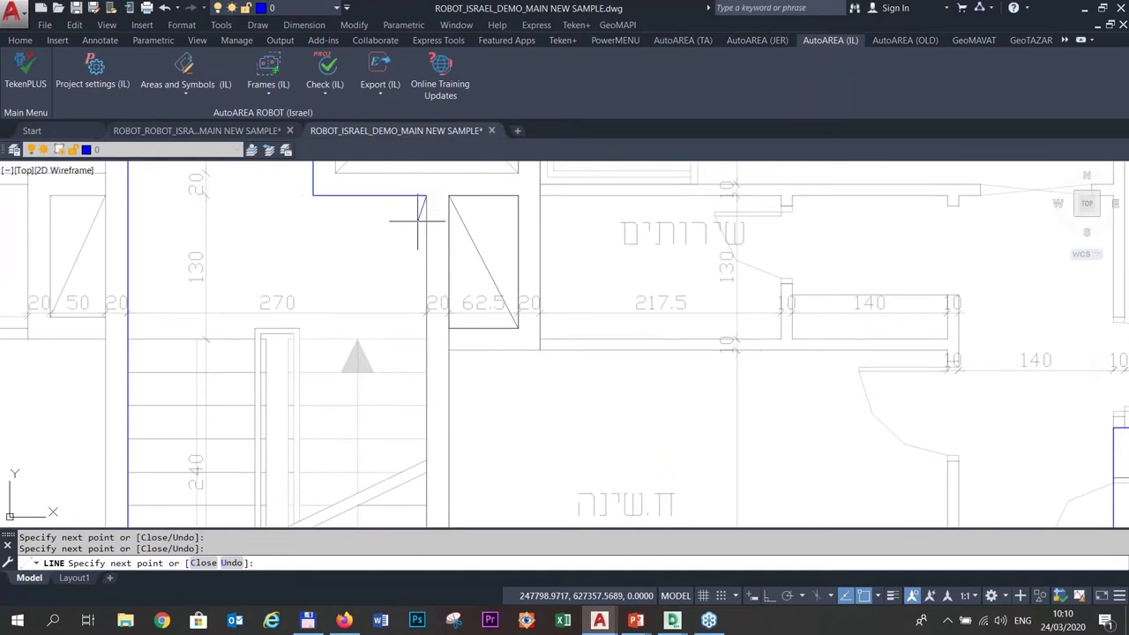
middle_click_drag(409, 314, 446, 189)
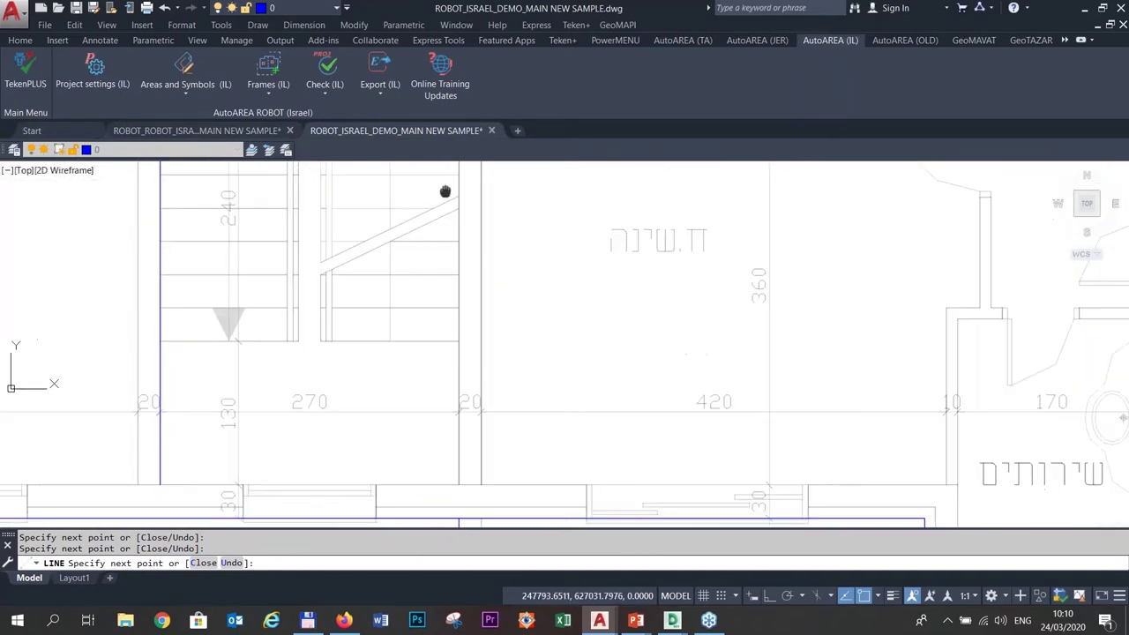
left_click(458, 478)
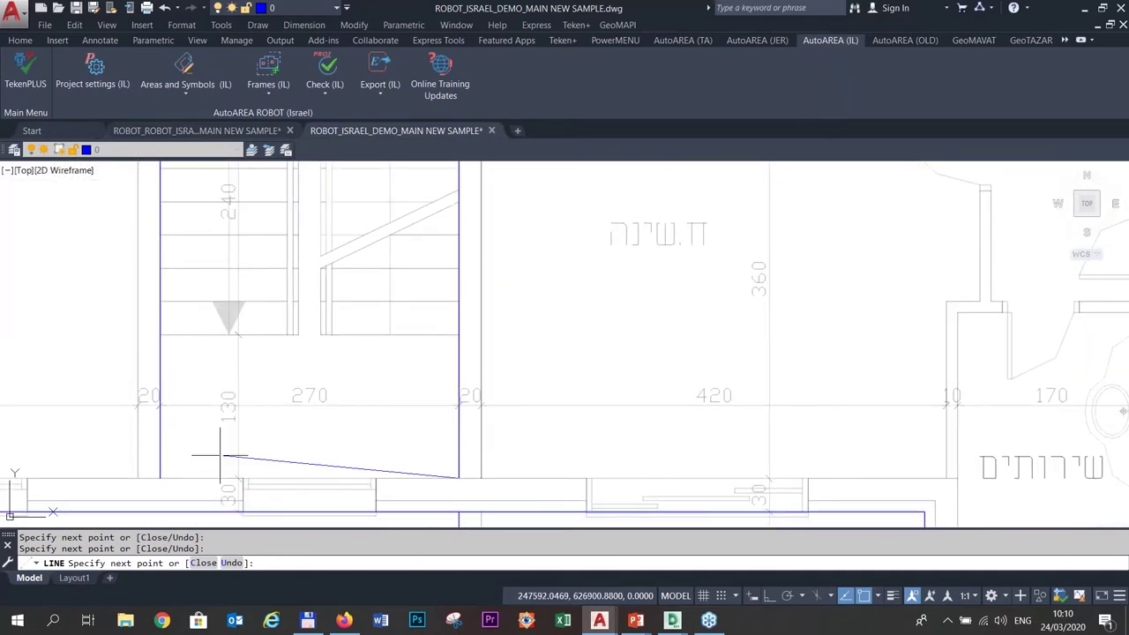
left_click(160, 479)
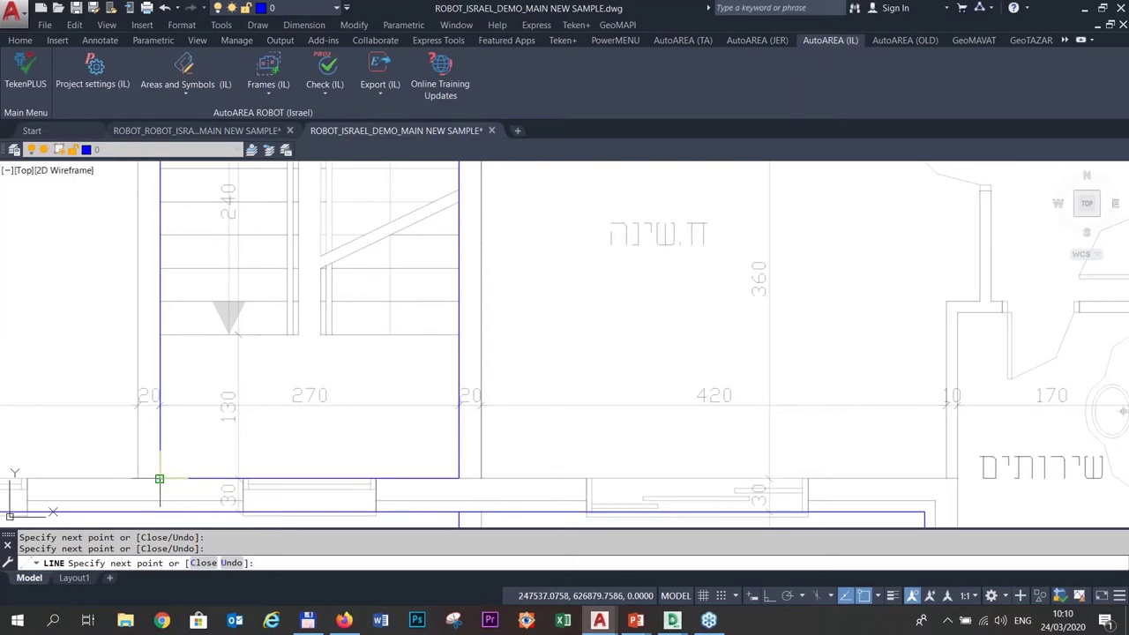
key("Escape")
key("Escape")
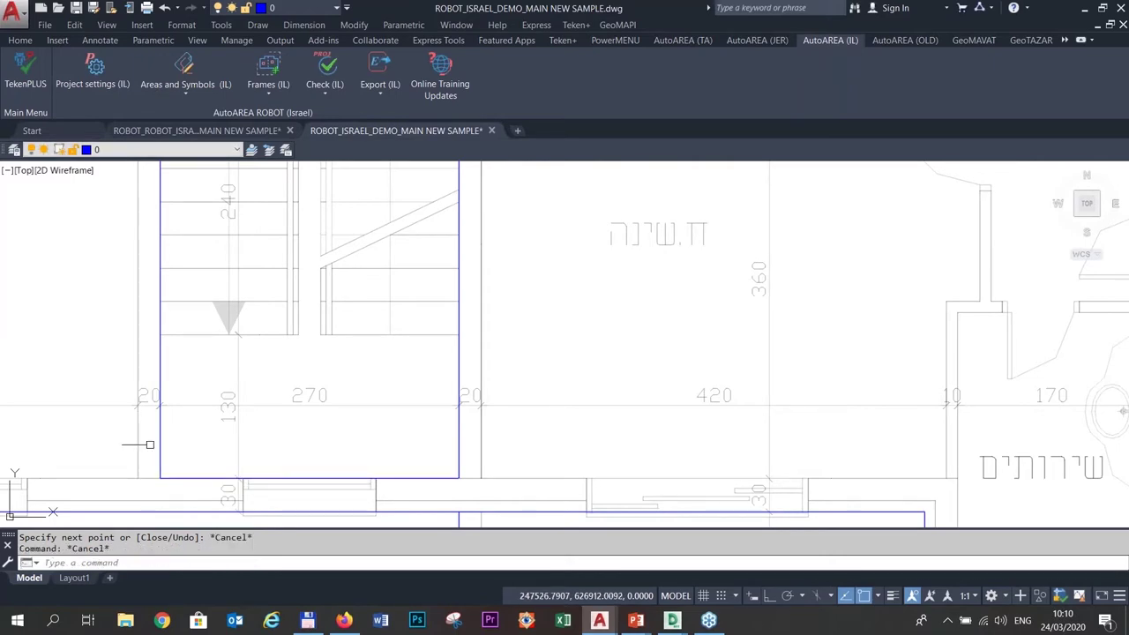
key("Escape")
scroll(258, 432, "down", 3)
Draw a rectangle around apartment 4's lift shaft, then undo the misplaced attempt.
middle_click_drag(258, 432, 315, 433)
scroll(278, 413, "up", 3)
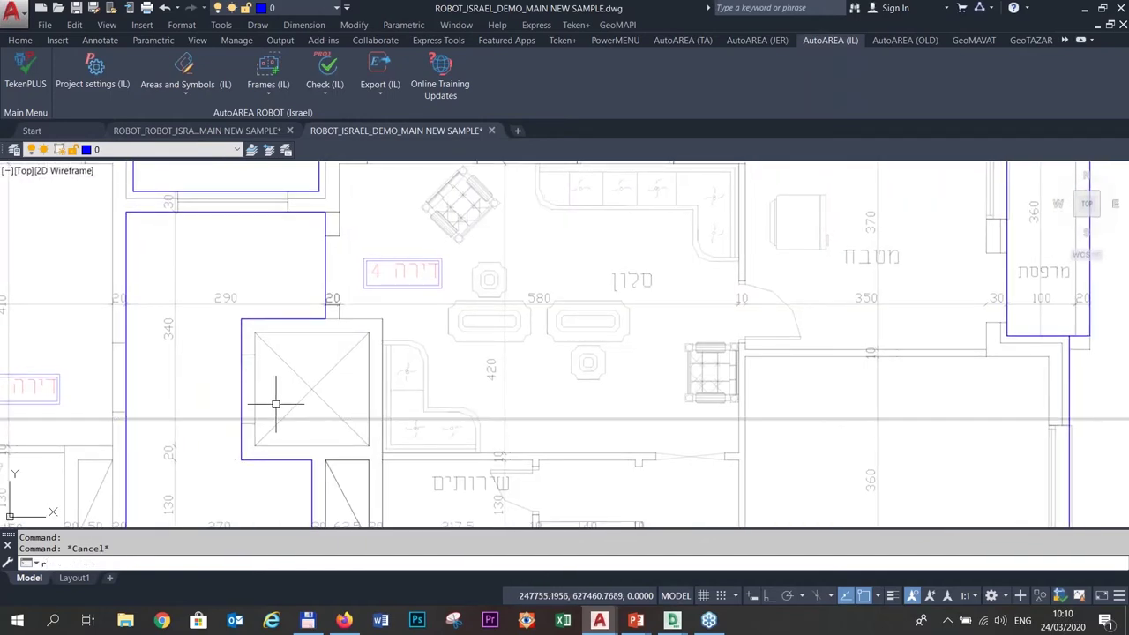
type("REC")
key("Return")
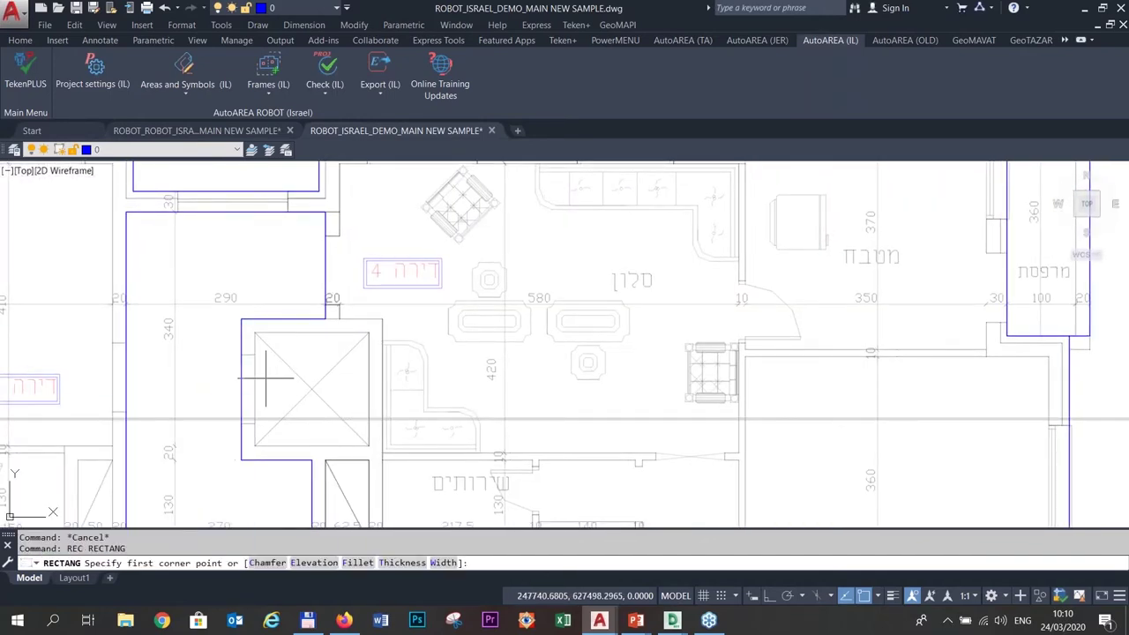
left_click(242, 320)
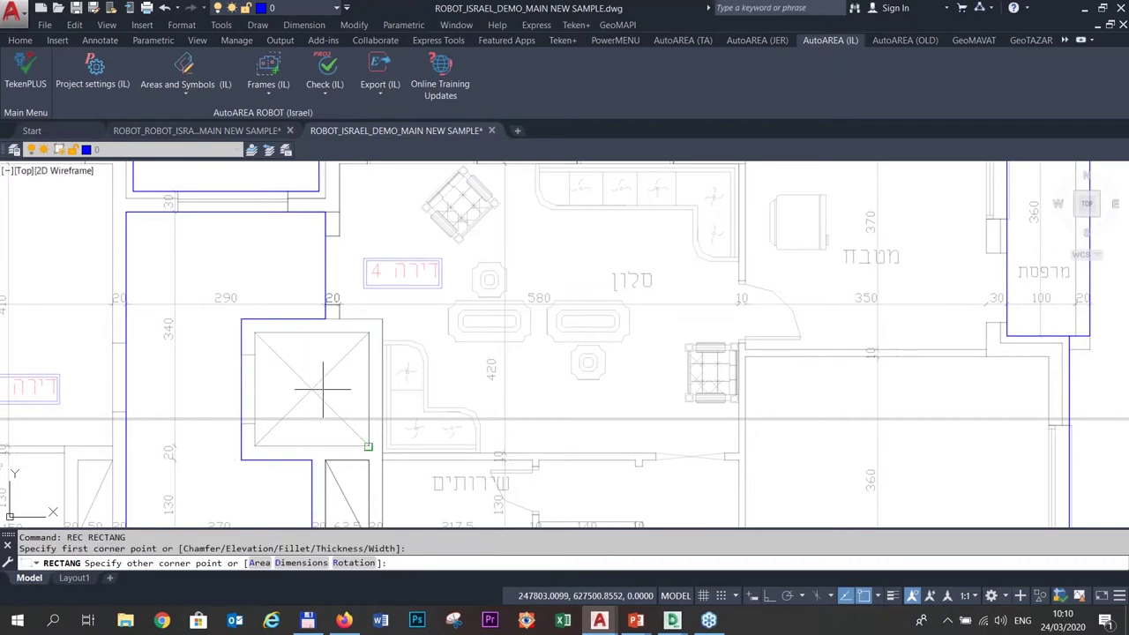
left_click(382, 460)
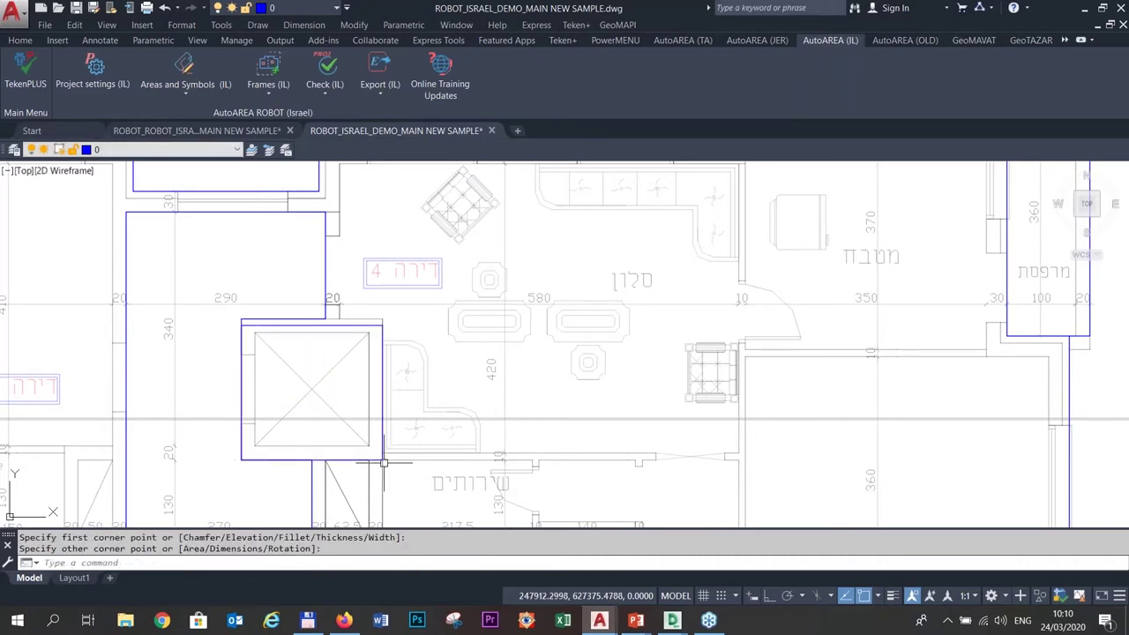
scroll(385, 337, "up", 2)
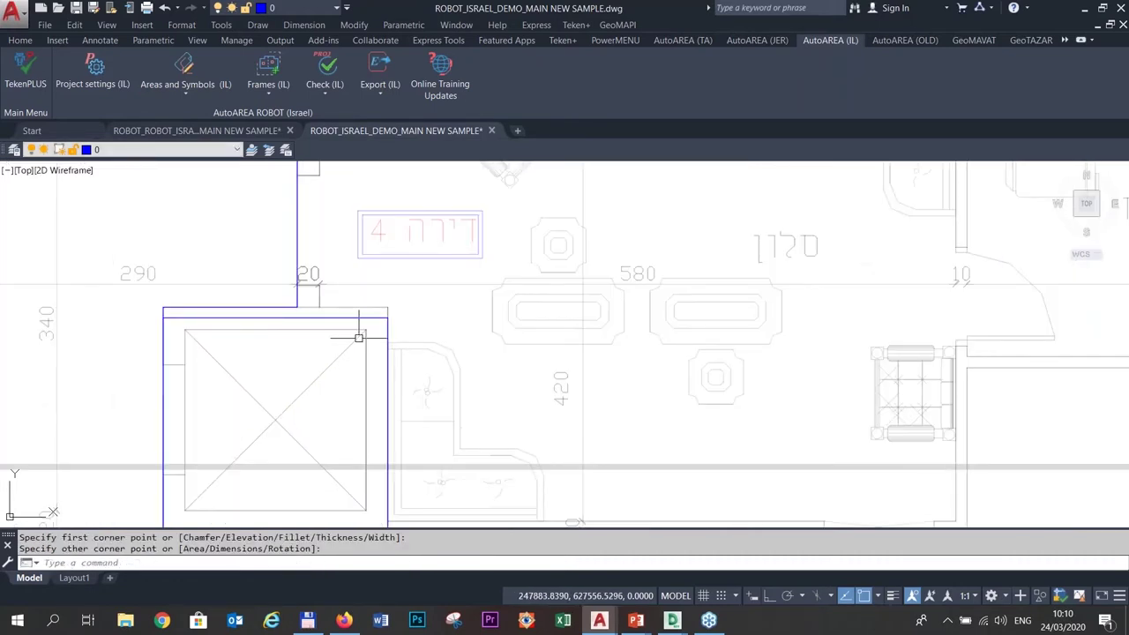
key("ctrl+z")
key("ctrl+z")
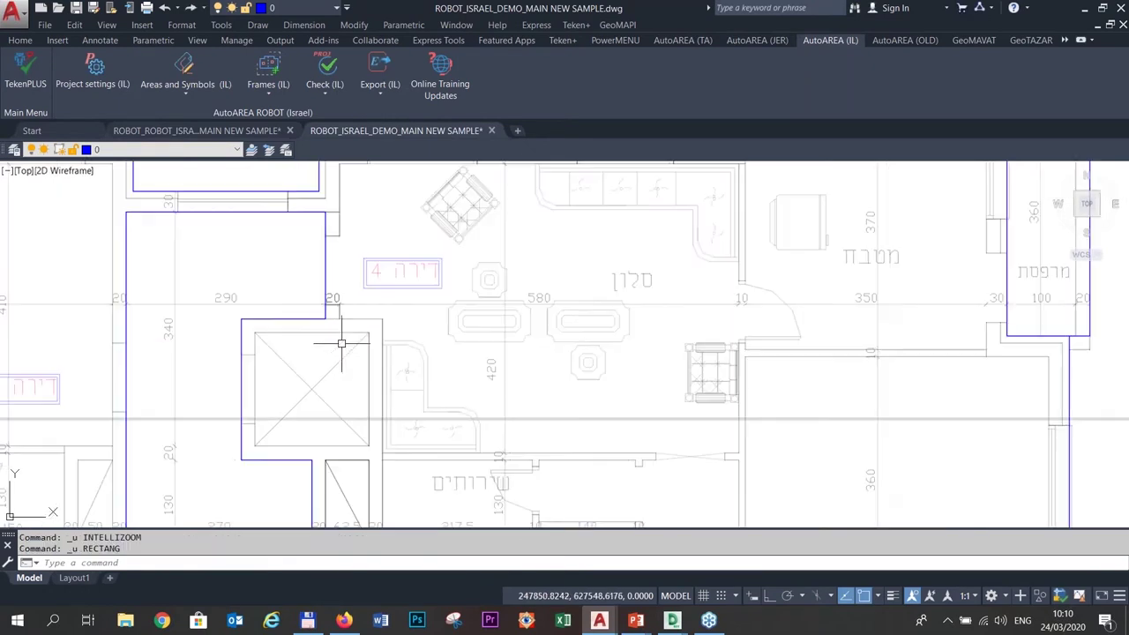
Redraw the lift shaft rectangle with snapped corners and zoom back out to the plans.
type("rec")
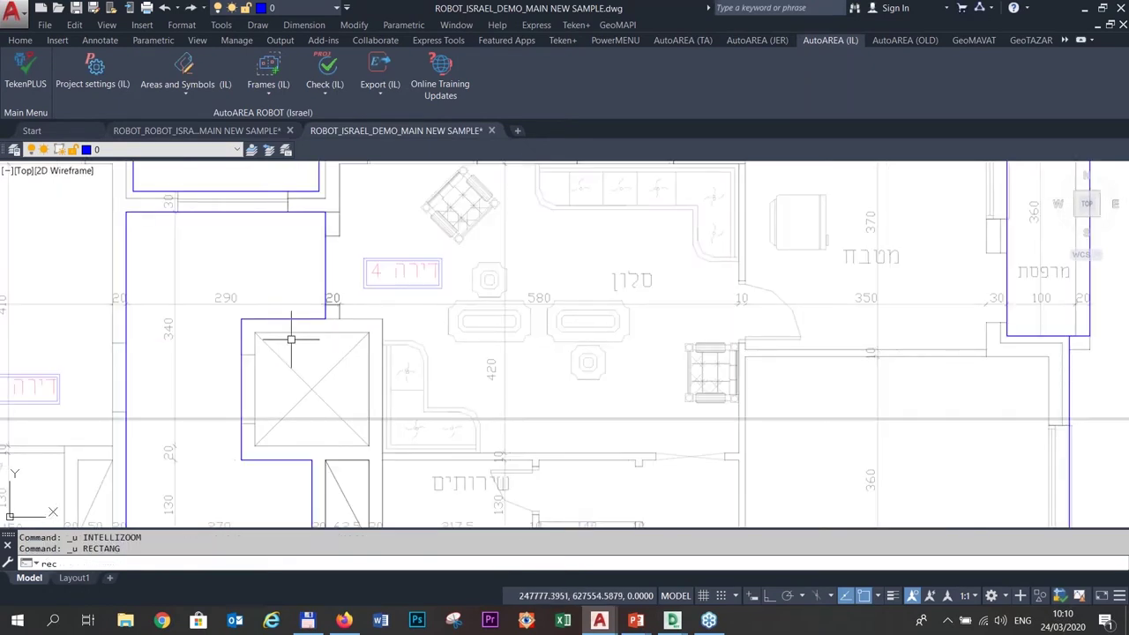
key("Return")
left_click(241, 318)
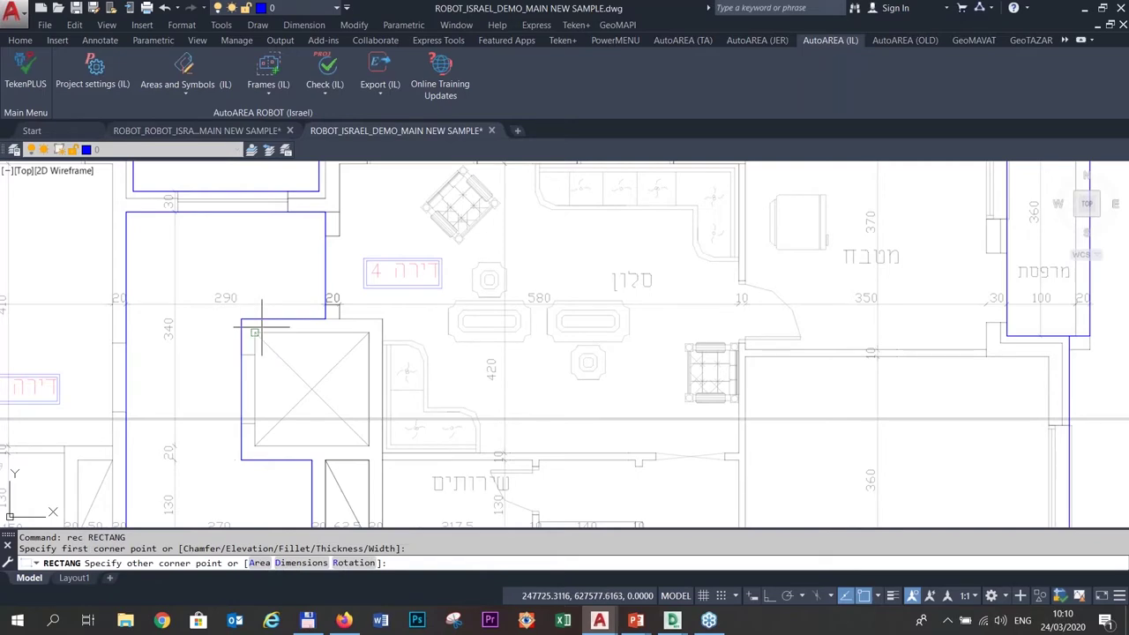
left_click(382, 460)
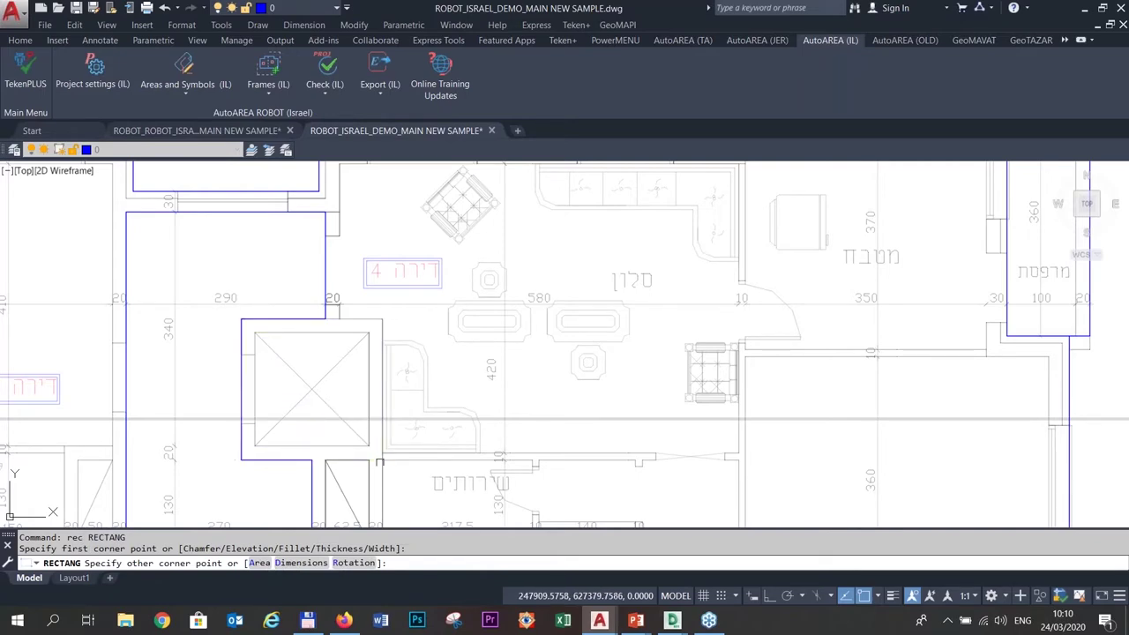
key("Escape")
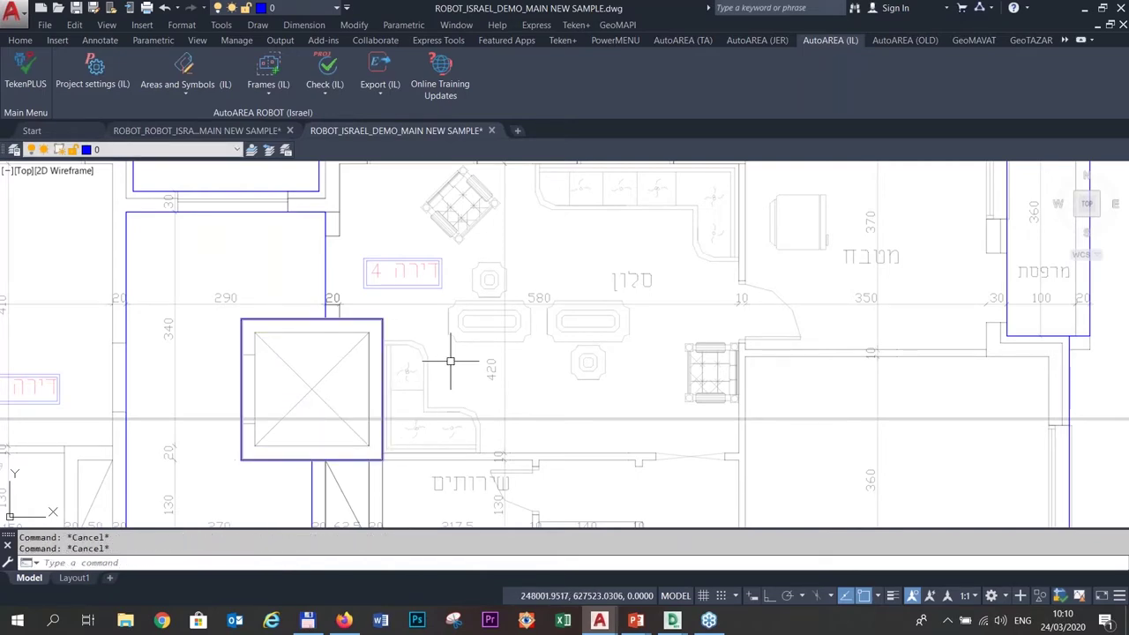
scroll(448, 358, "down", 3)
scroll(448, 358, "down", 3)
mouse_move(512, 385)
middle_mouse_down()
mouse_move(458, 484)
mouse_move(467, 373)
middle_mouse_up()
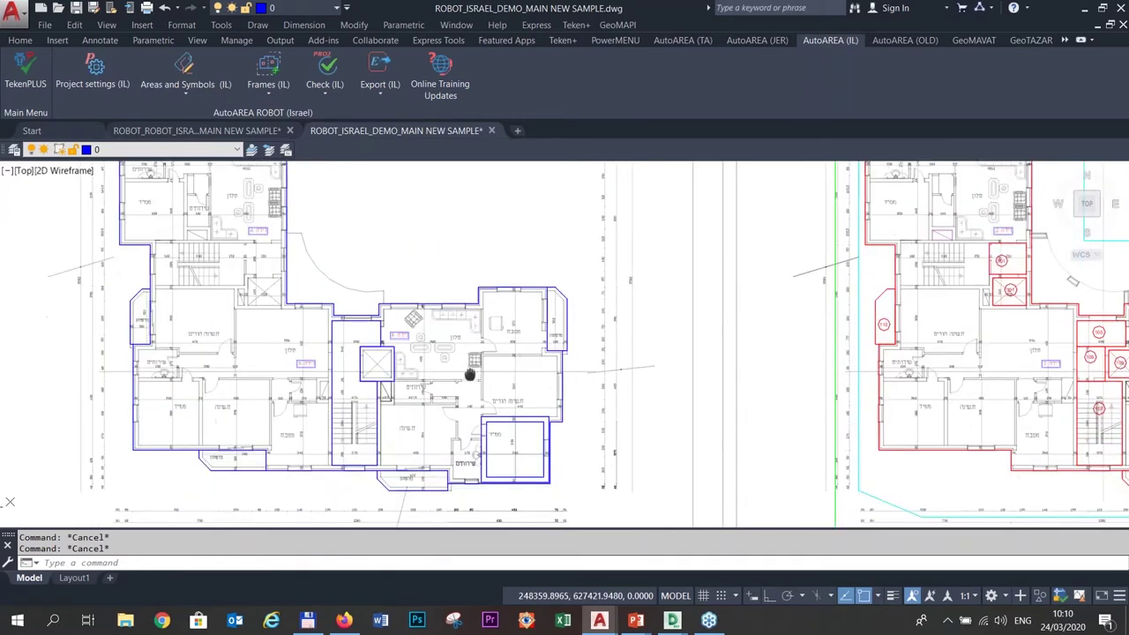
Zoom out and pan so the blue and red-outlined floor plans sit side by side.
left_click(691, 300)
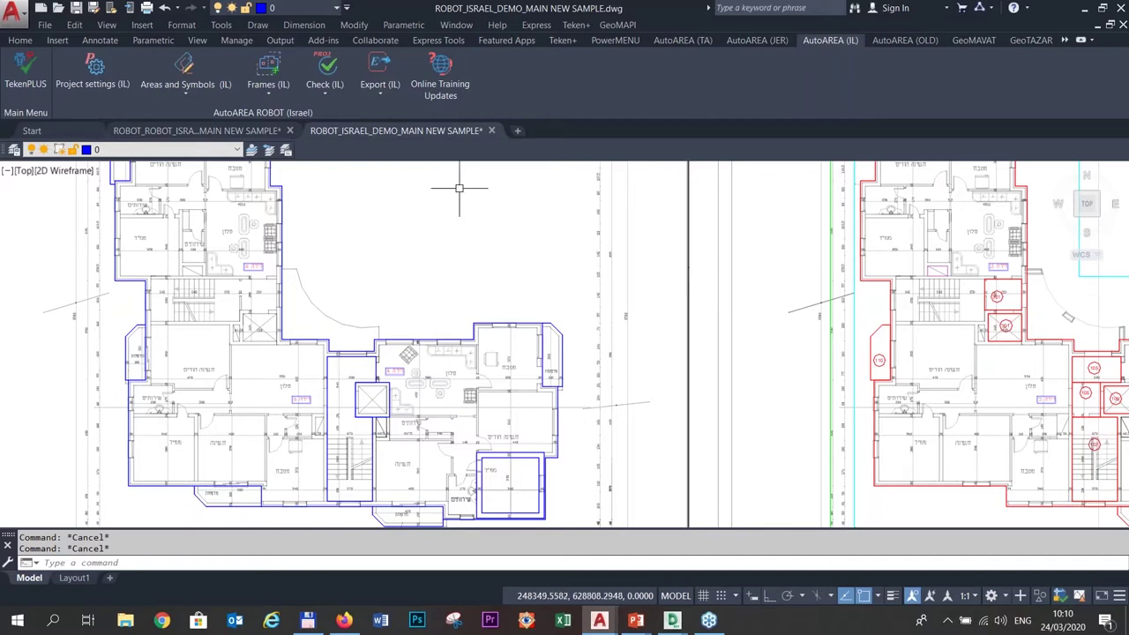
scroll(459, 188, "down", 2)
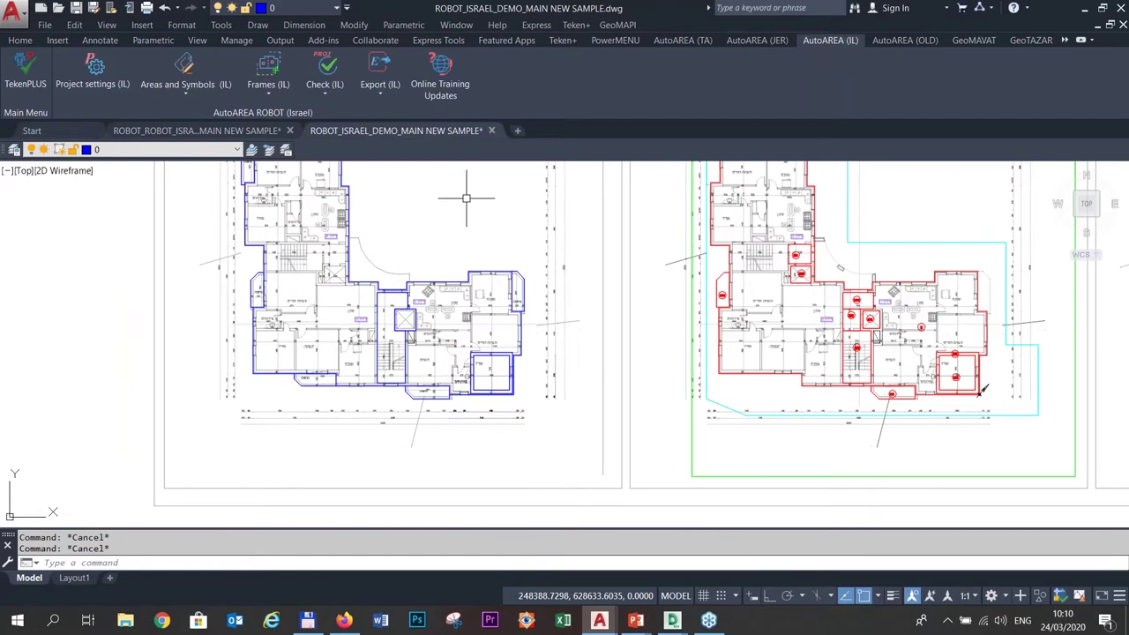
middle_click_drag(466, 196, 459, 302)
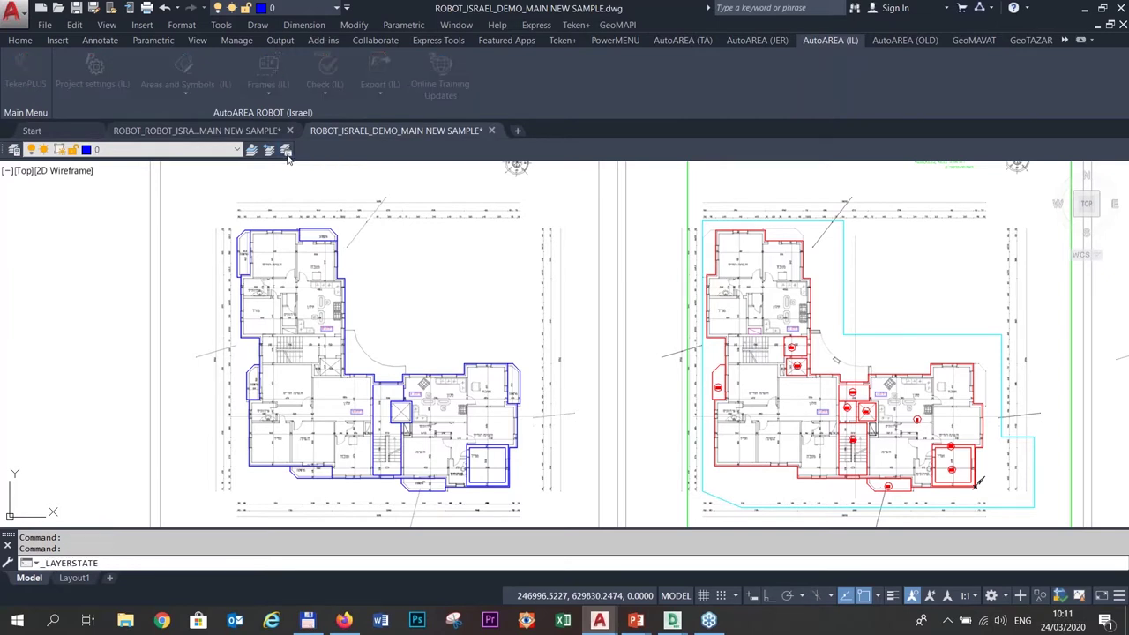
Restore the Areas only layer state, recenter the outlines, and show the Teken+ menu.
left_click(286, 152)
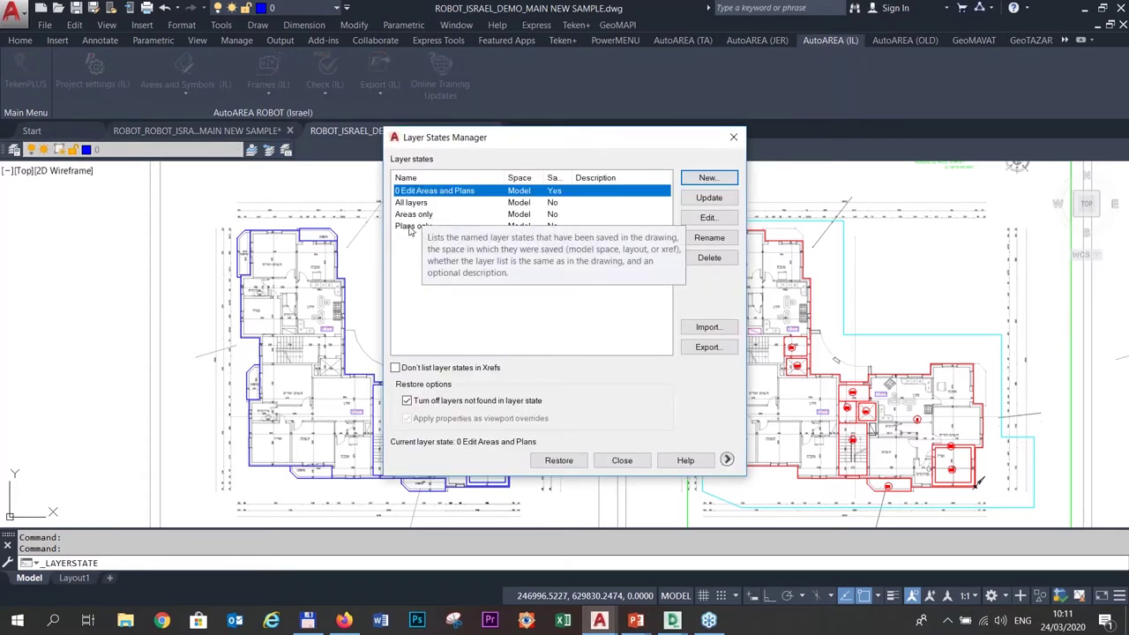
left_click(412, 217)
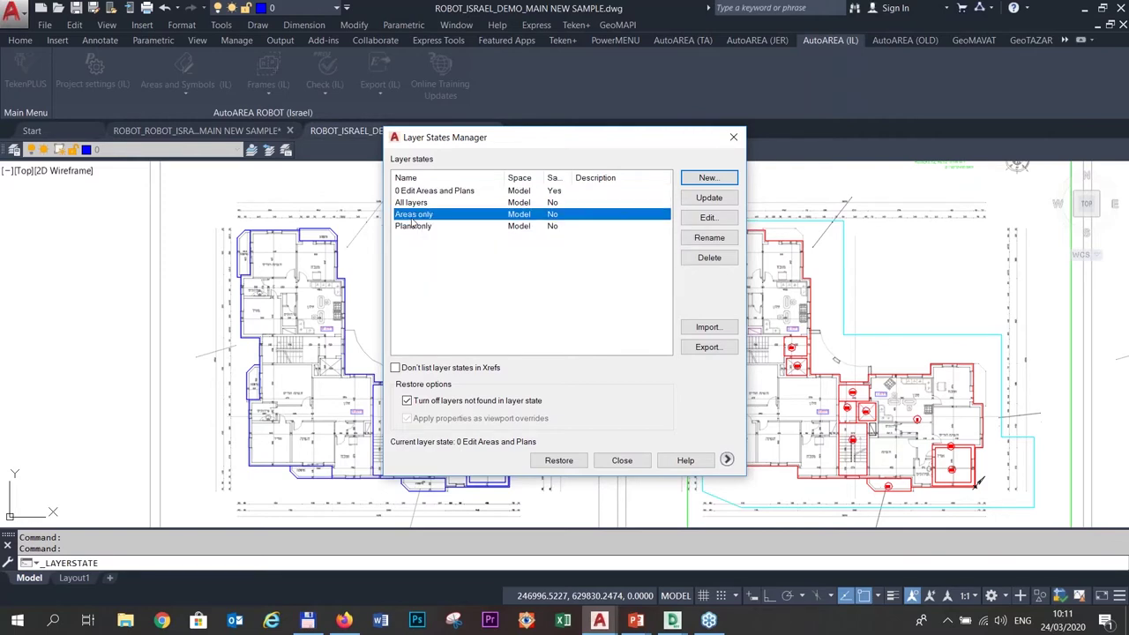
double_click(410, 216)
scroll(626, 290, "down", 3)
middle_click_drag(529, 282, 332, 279)
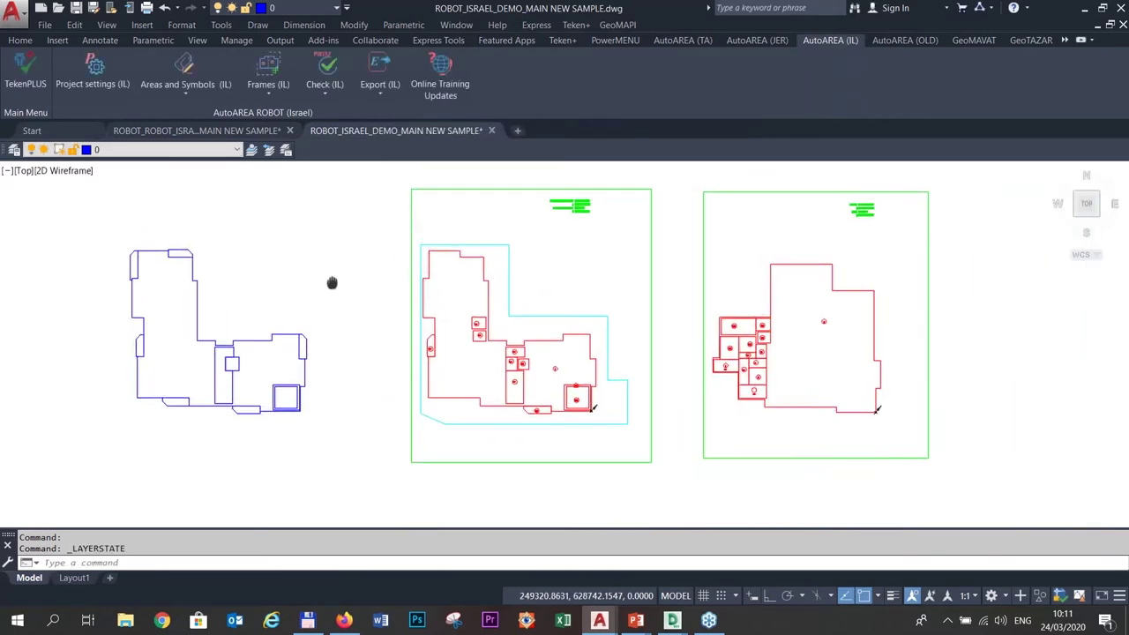
middle_click_drag(322, 344, 475, 375)
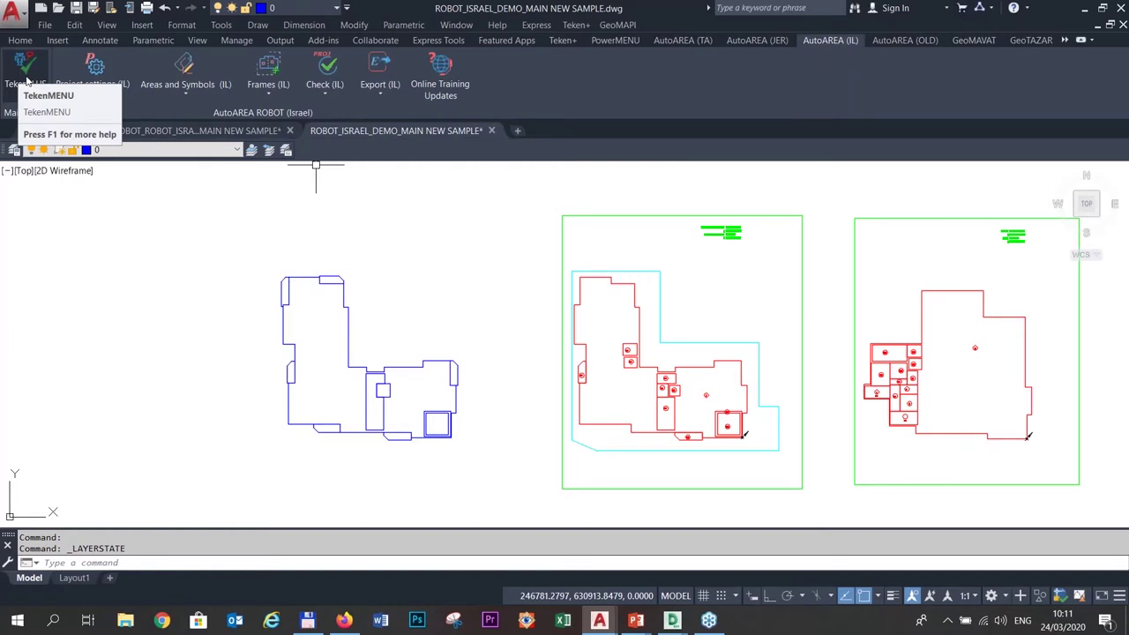
left_click(575, 25)
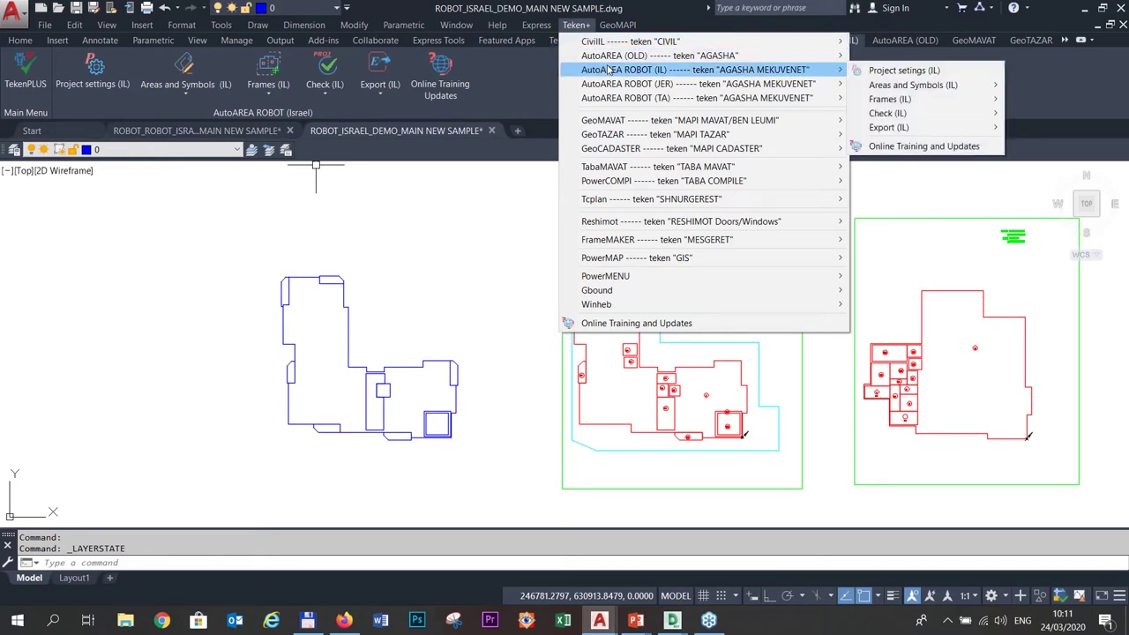
mouse_move(609, 41)
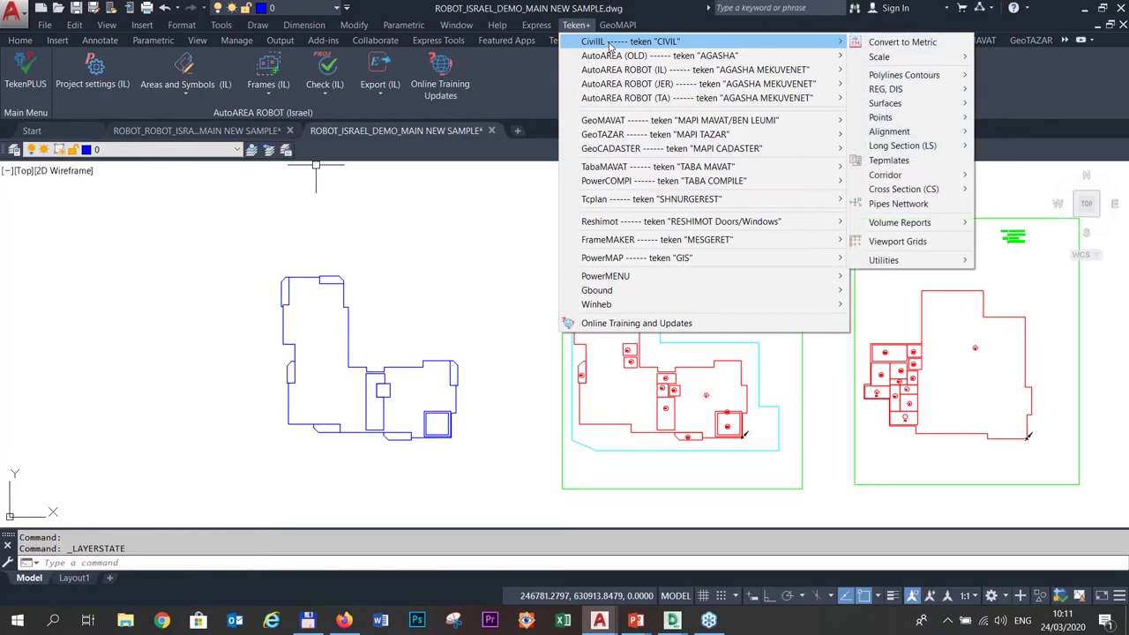
Dismiss the Teken+ menu and open the TekenPLUS main menu to list the AutoAREA versions.
left_click(272, 228)
left_click(198, 239)
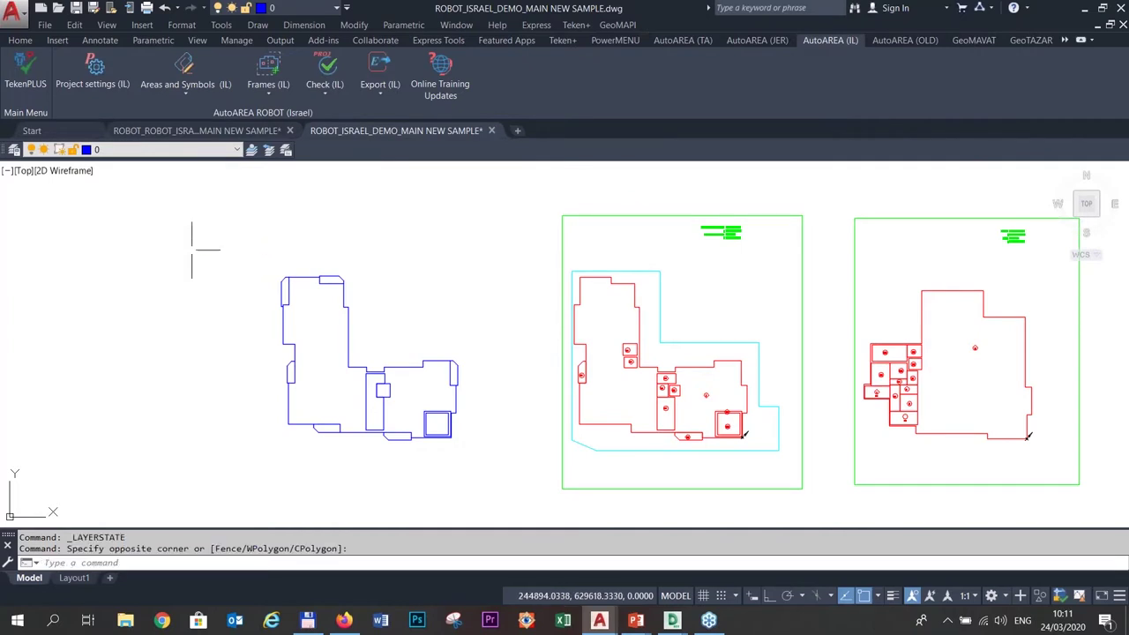
left_click(24, 81)
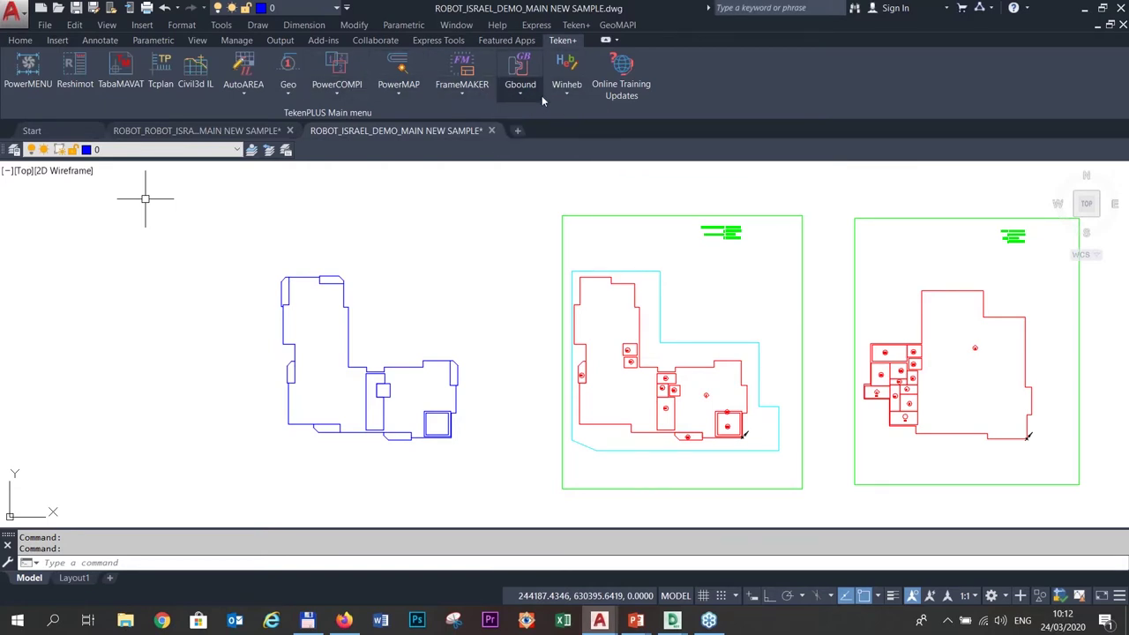
left_click(253, 99)
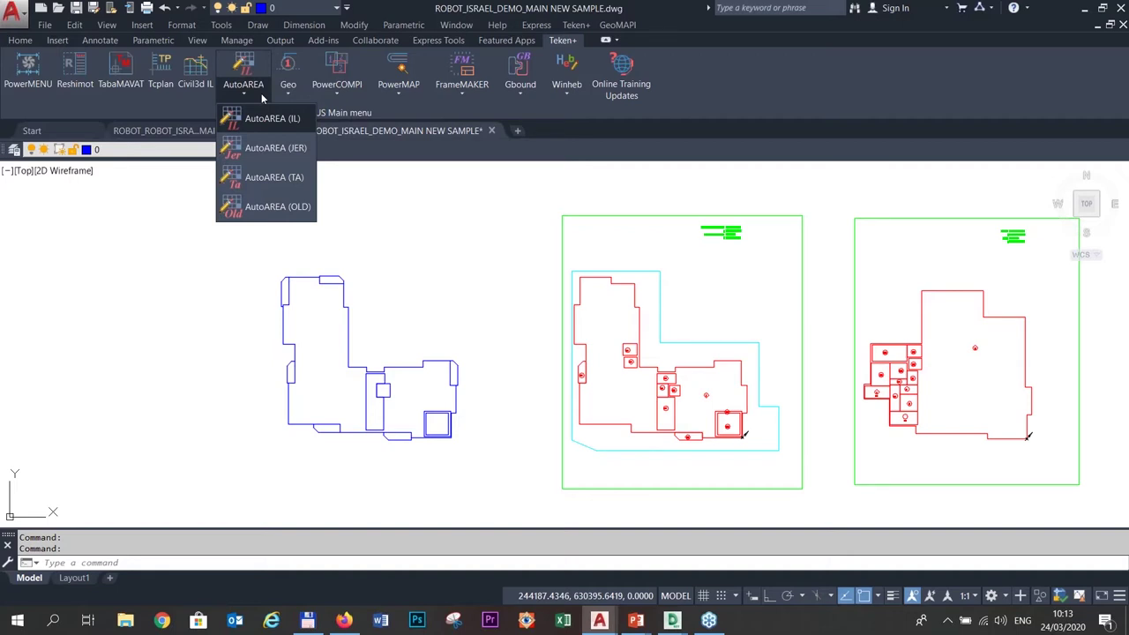
Load the AutoAREA (IL) ribbon tab from the version list.
left_click(262, 125)
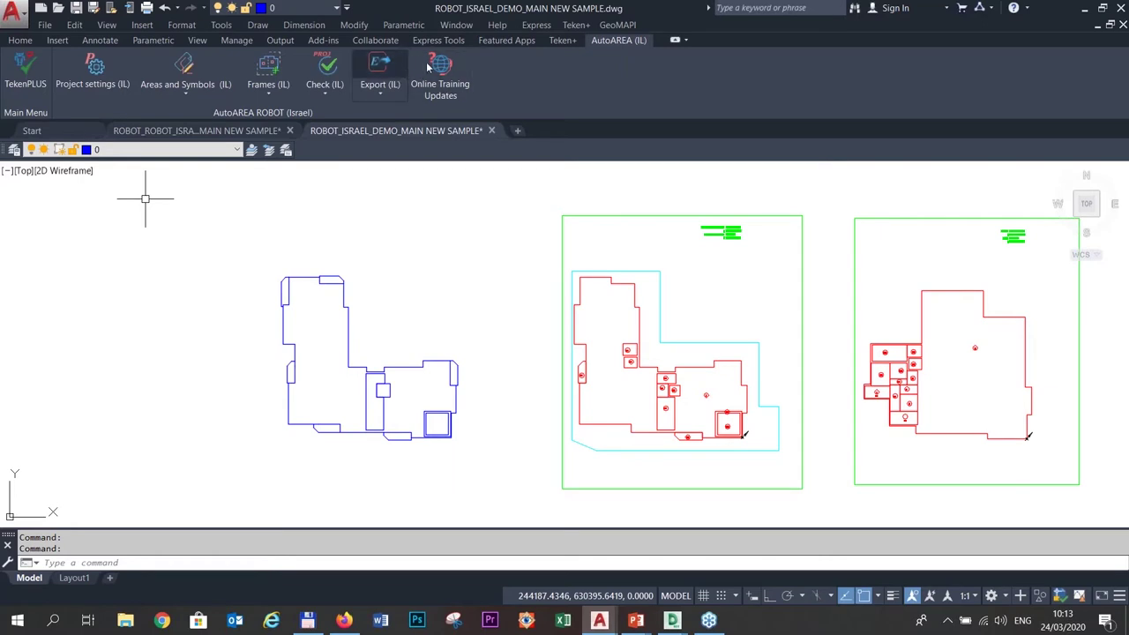
Open AutoAREA (IL) Project settings and confirm the ISRAEL ROBOT scale of 100.
left_click(575, 27)
mouse_move(626, 56)
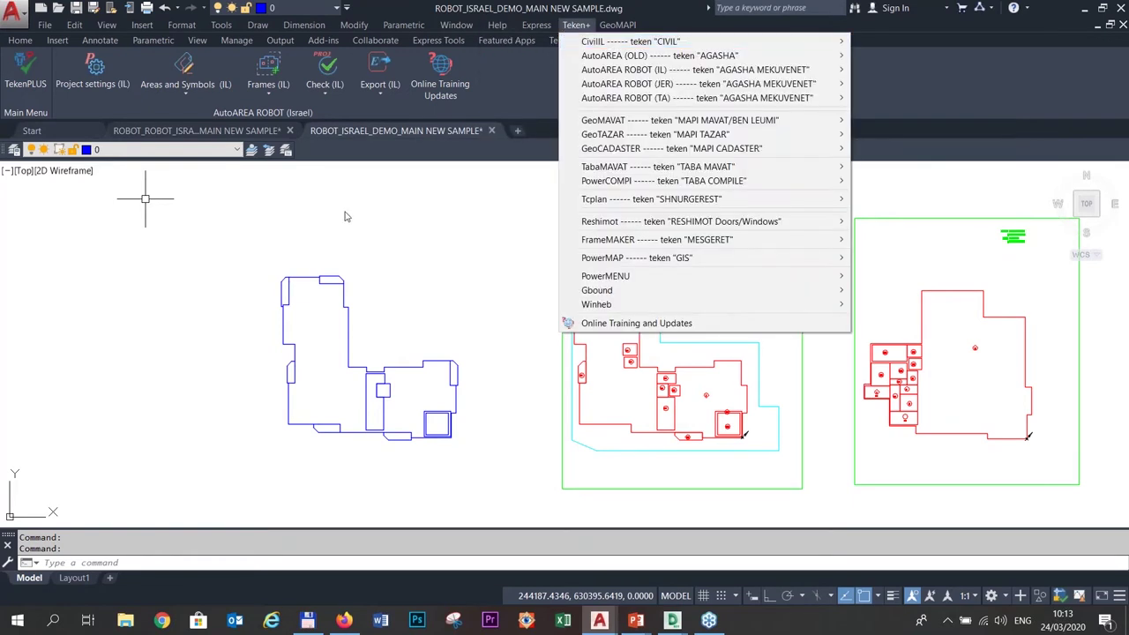
left_click(334, 216)
left_click(251, 224)
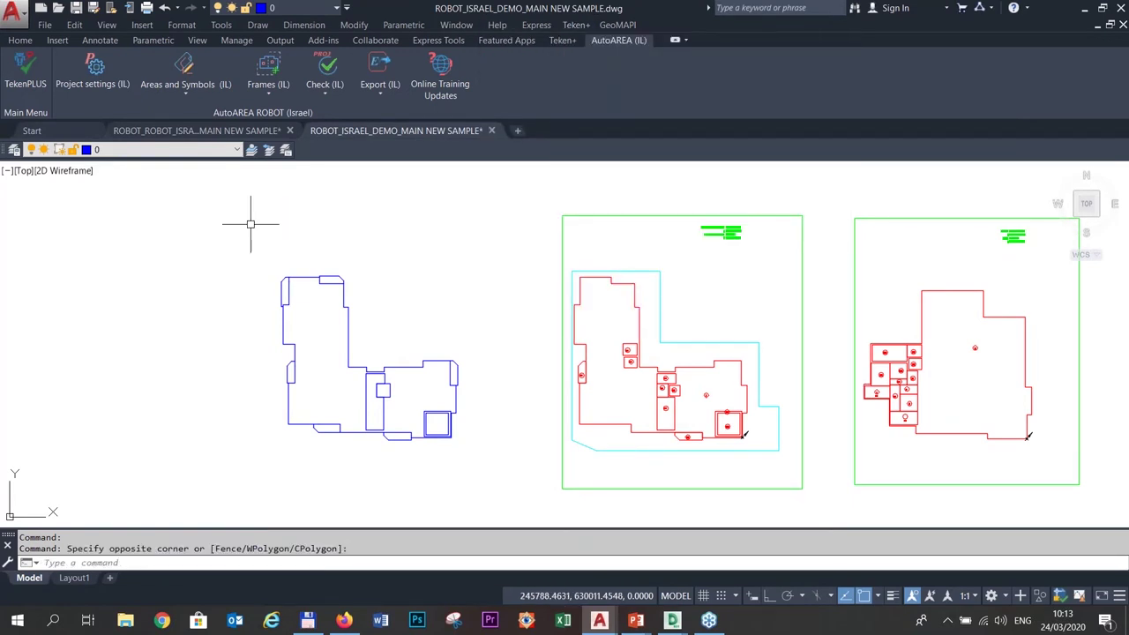
left_click(97, 87)
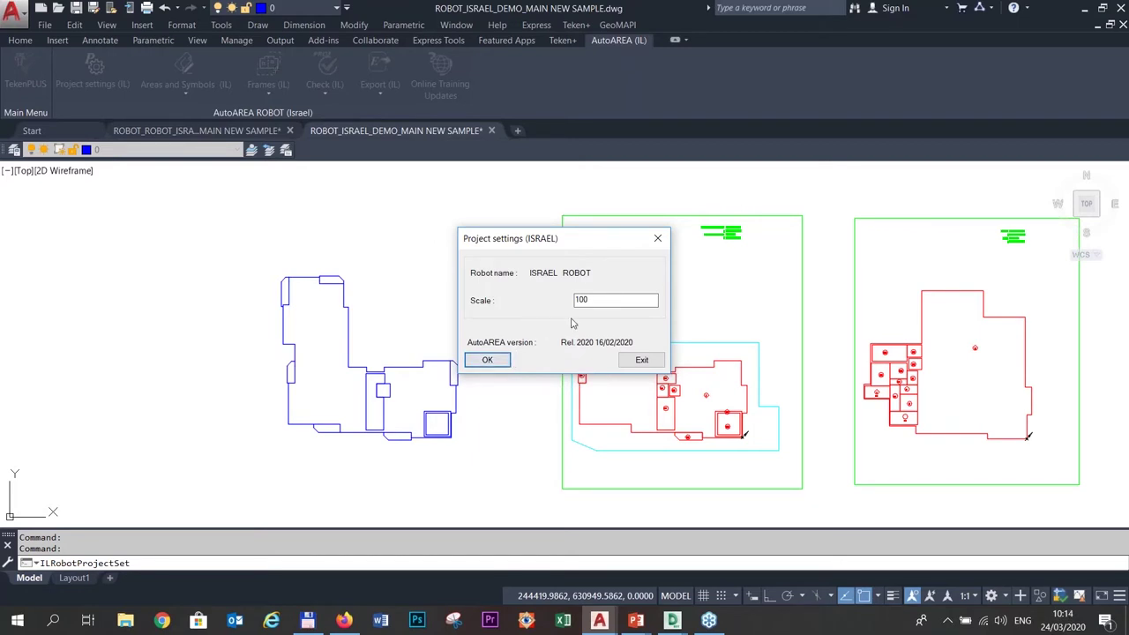
left_click(487, 360)
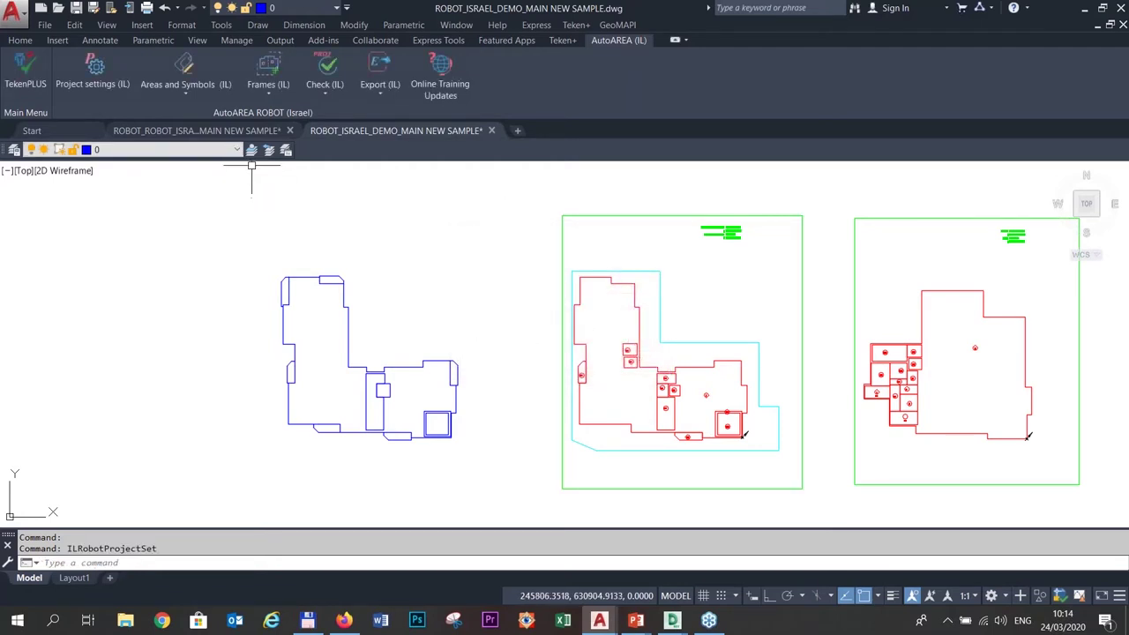
Create AREA polylines from the blue plan's lines with Erase original lines set to Yes.
left_click(192, 98)
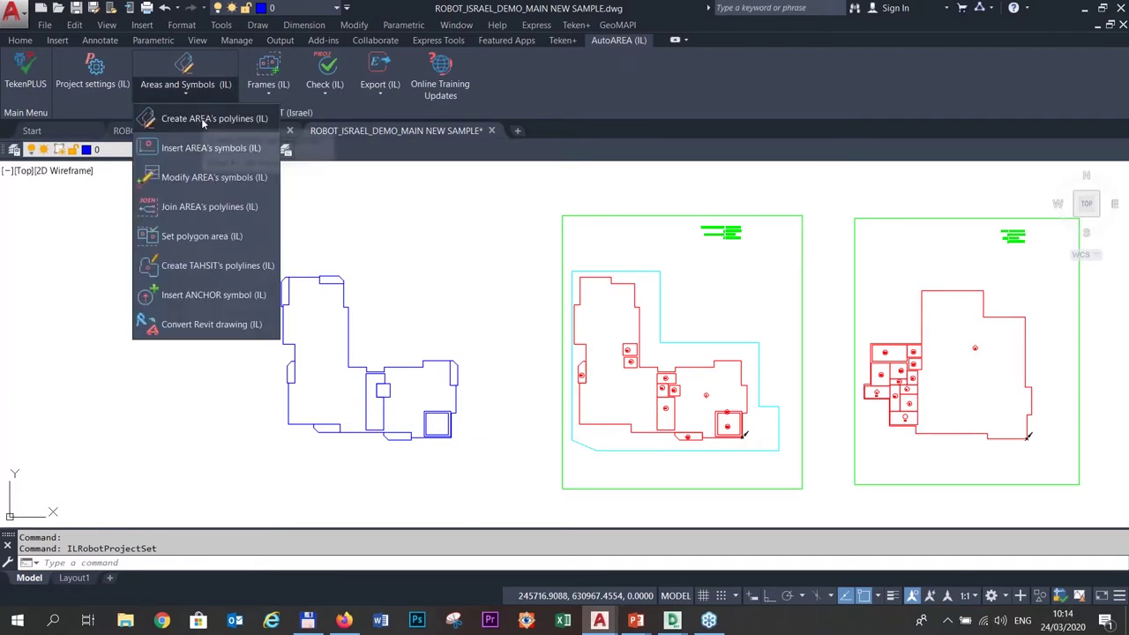
left_click(203, 123)
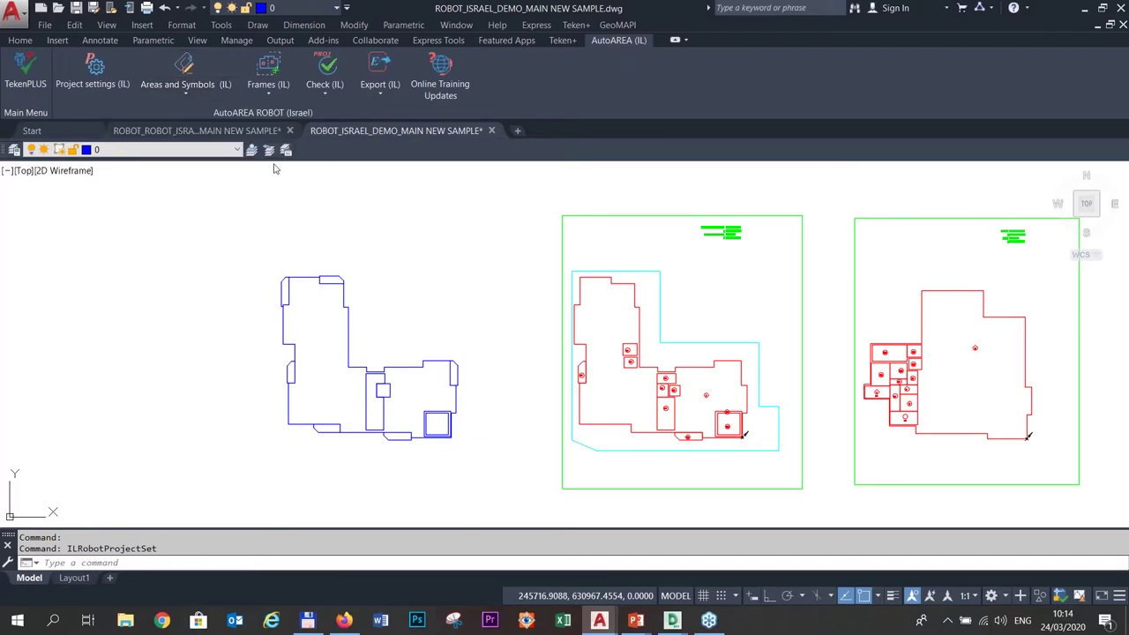
left_click_drag(576, 226, 545, 173)
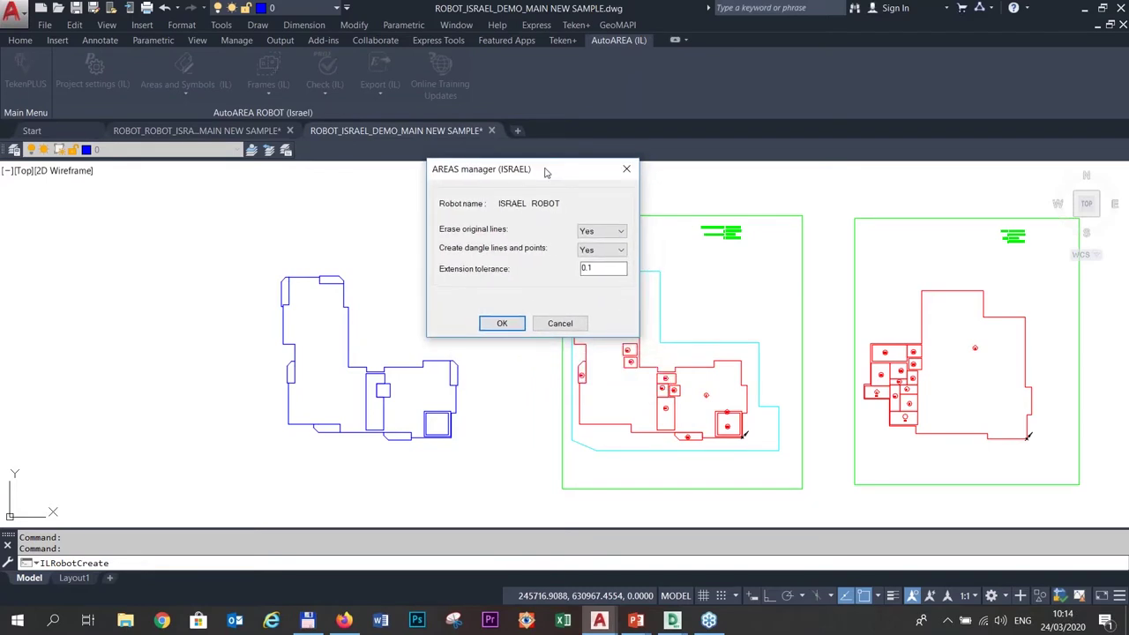
left_click_drag(545, 173, 547, 179)
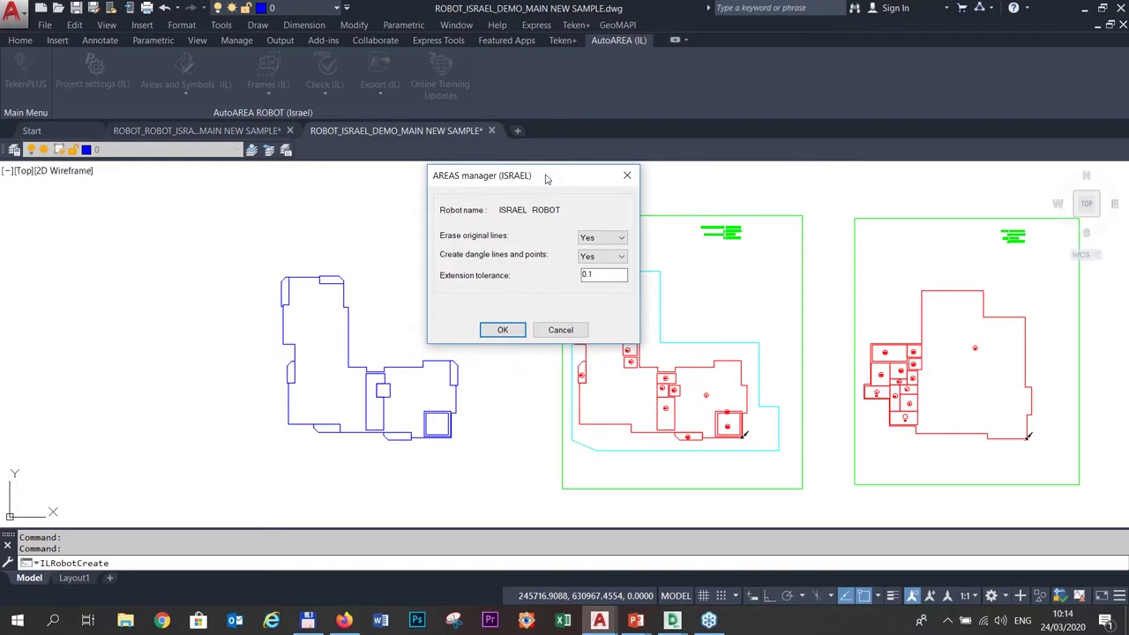
left_click_drag(571, 178, 560, 165)
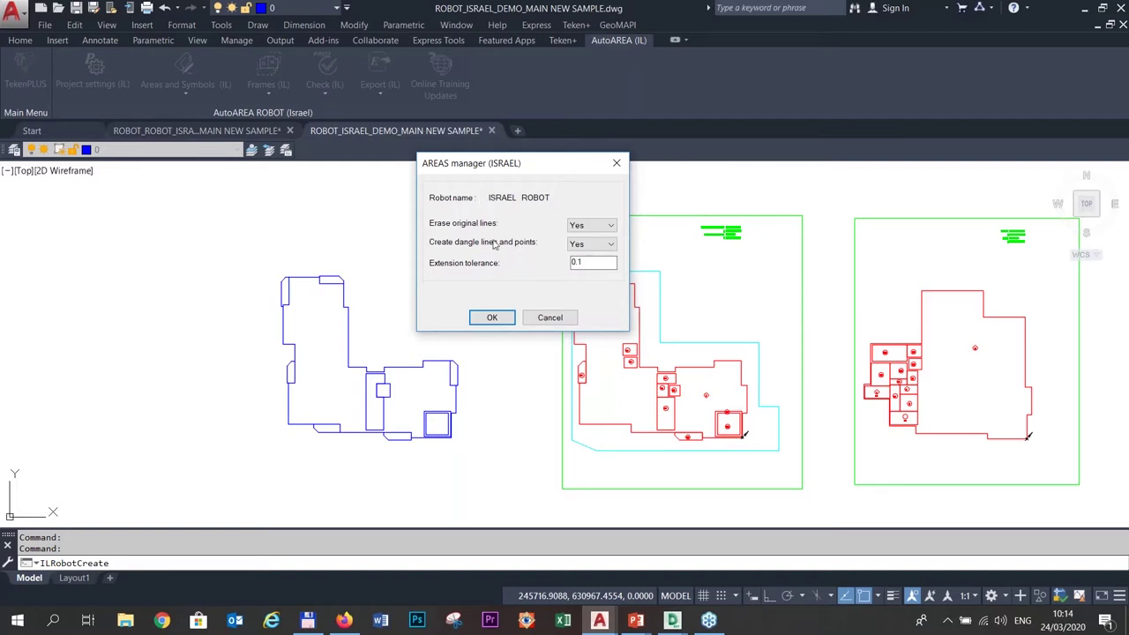
left_click(574, 228)
left_click(568, 238)
left_click(495, 317)
left_click_drag(482, 226, 244, 475)
key("Return")
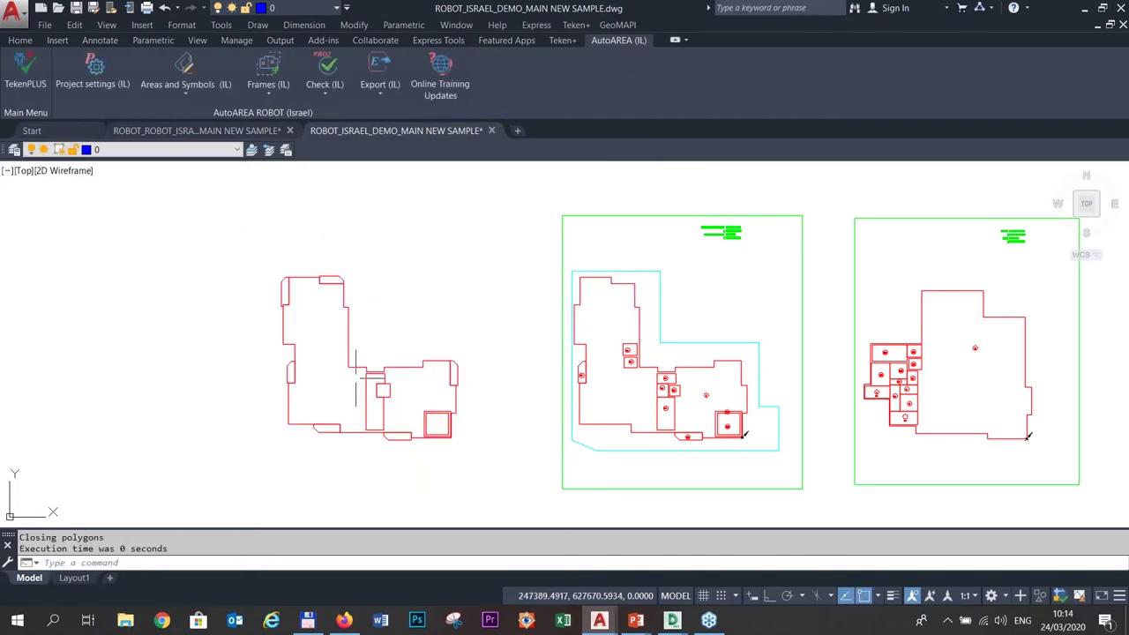
Inspect the resulting narrow rectangle polyline and zoom so both plans show larger.
scroll(363, 377, "up", 2)
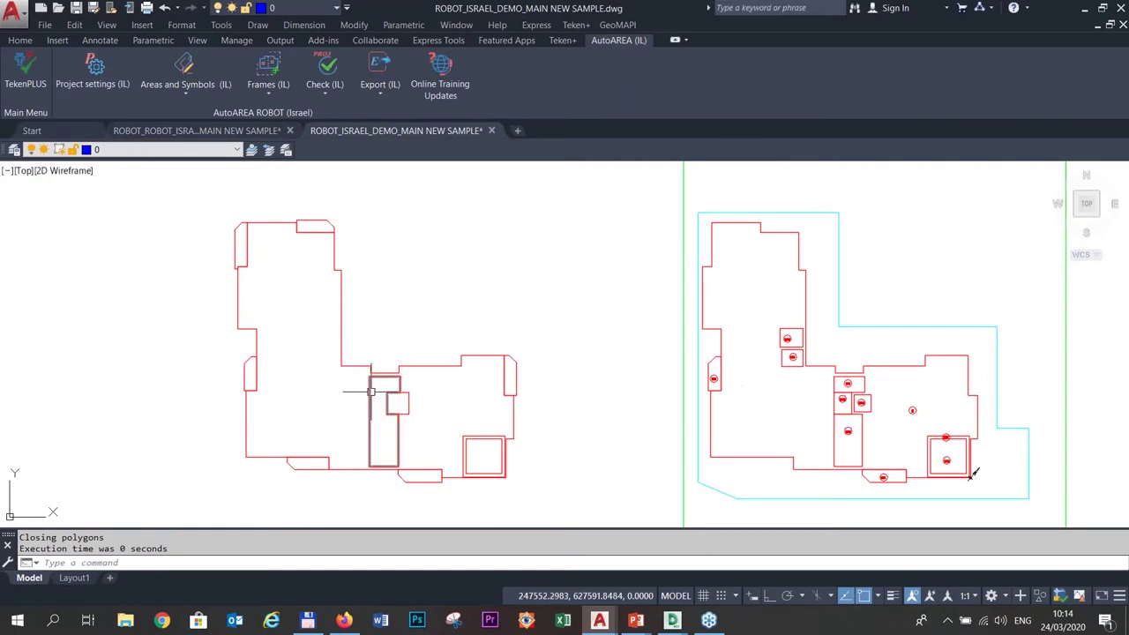
left_click(368, 384)
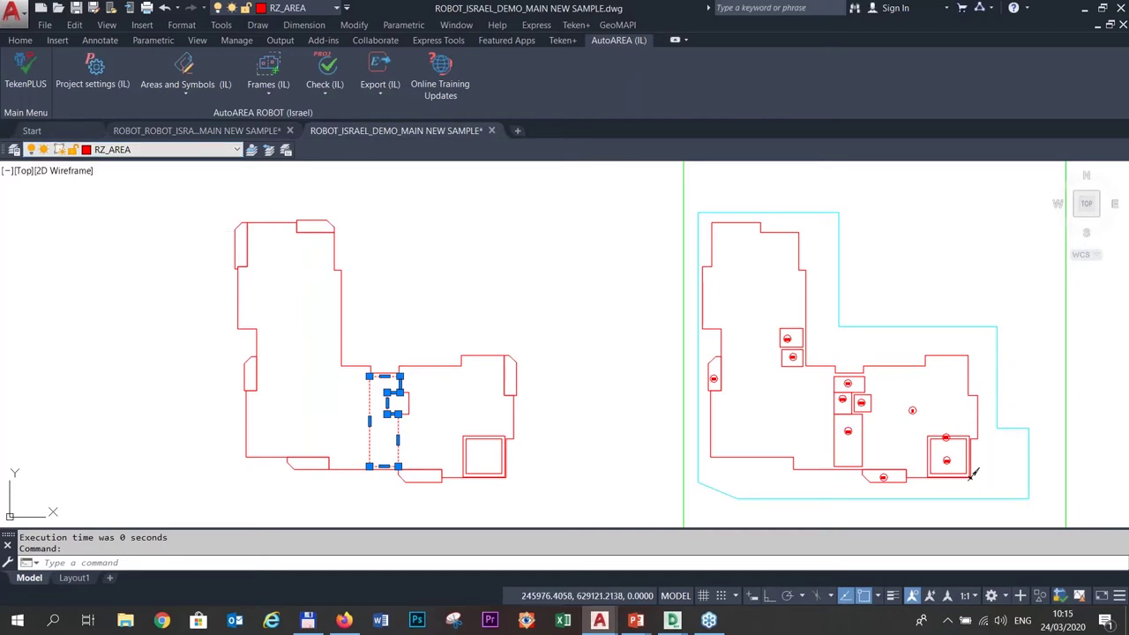
key("Escape")
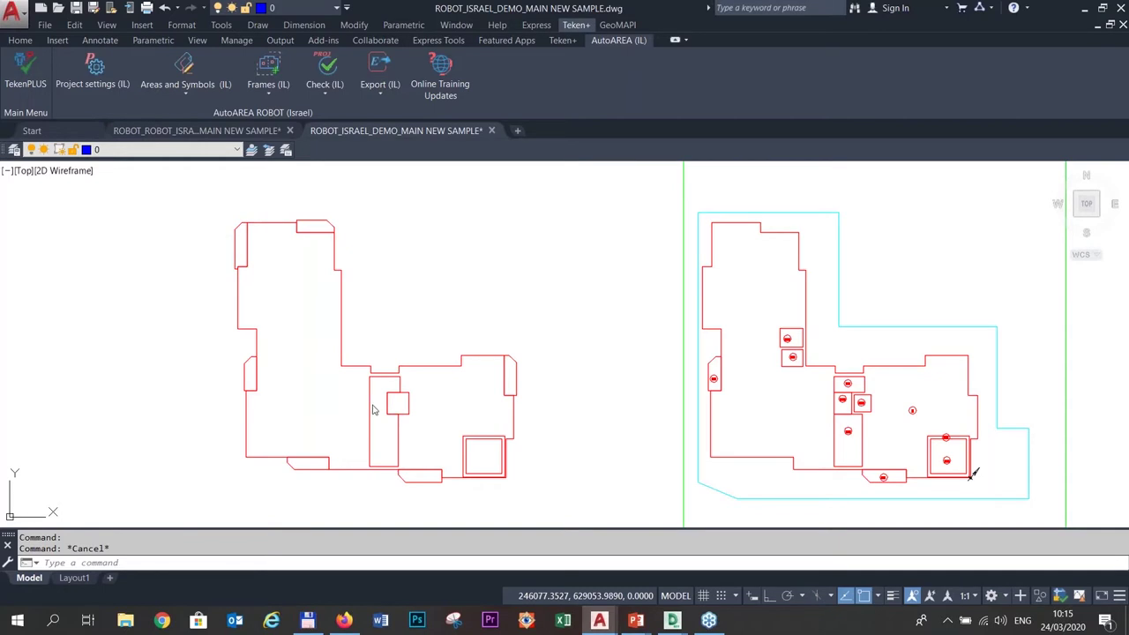
scroll(406, 413, "down", 2)
mouse_move(405, 413)
middle_mouse_down()
mouse_move(323, 344)
mouse_move(344, 365)
middle_mouse_up()
scroll(323, 344, "up", 2)
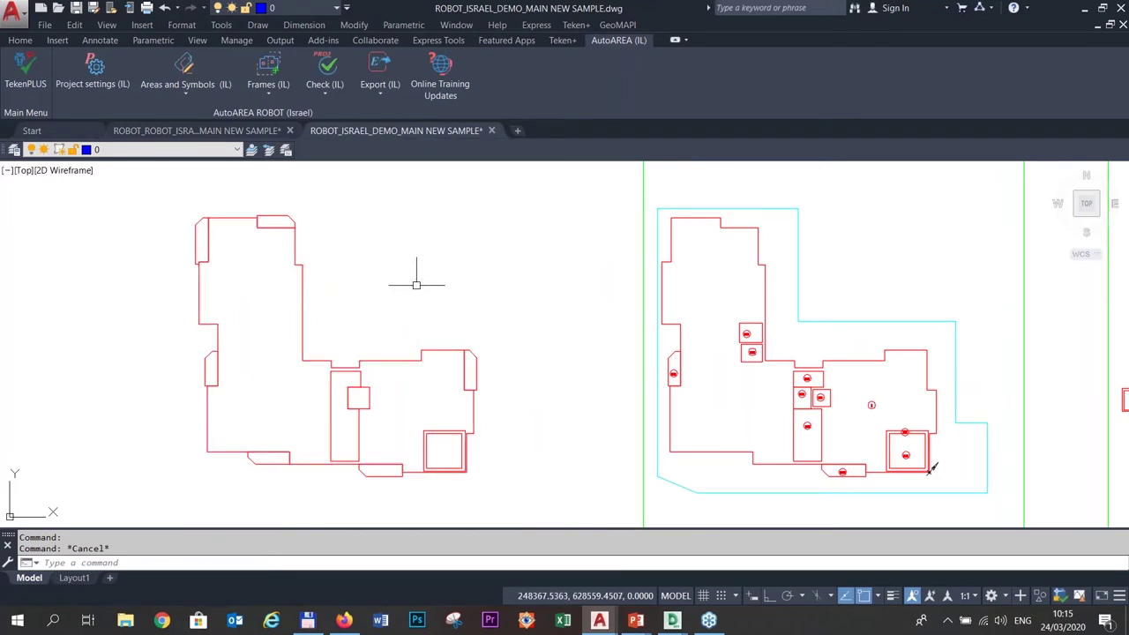
Run Insert AREA's symbols on the left plan's outer outline to reach AREAs definition.
left_click(191, 102)
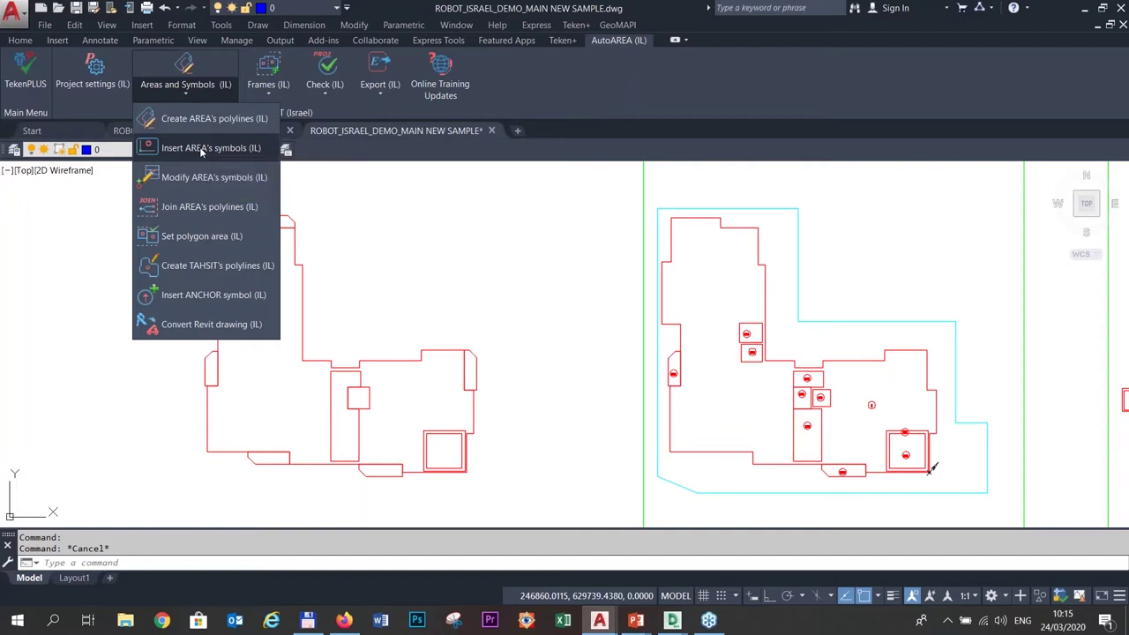
left_click(201, 150)
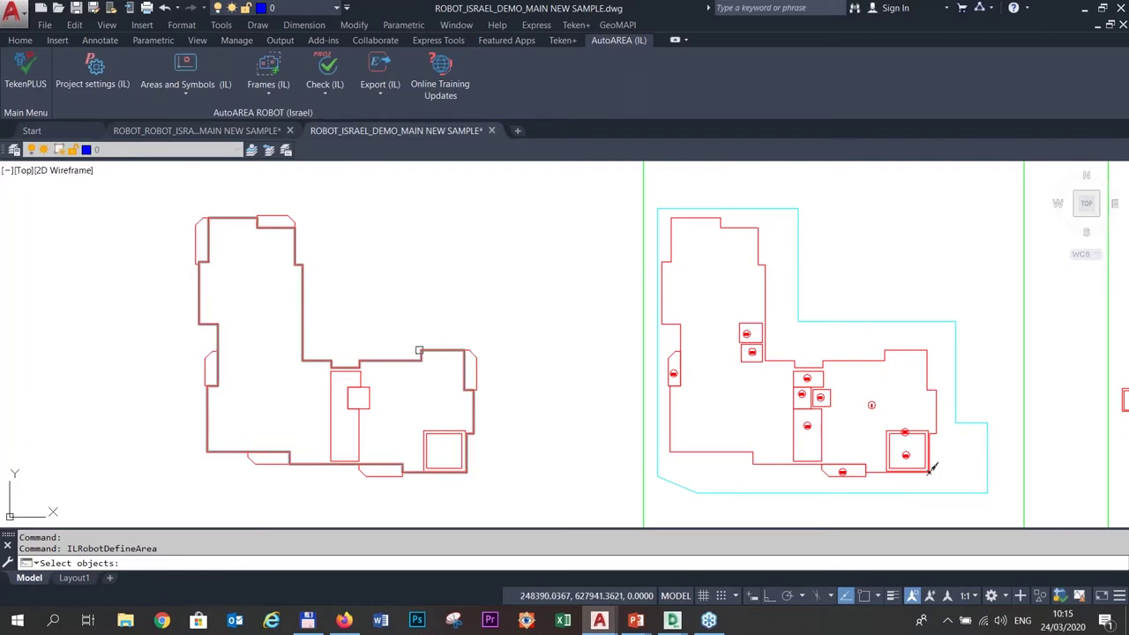
left_click(419, 350)
key("Return")
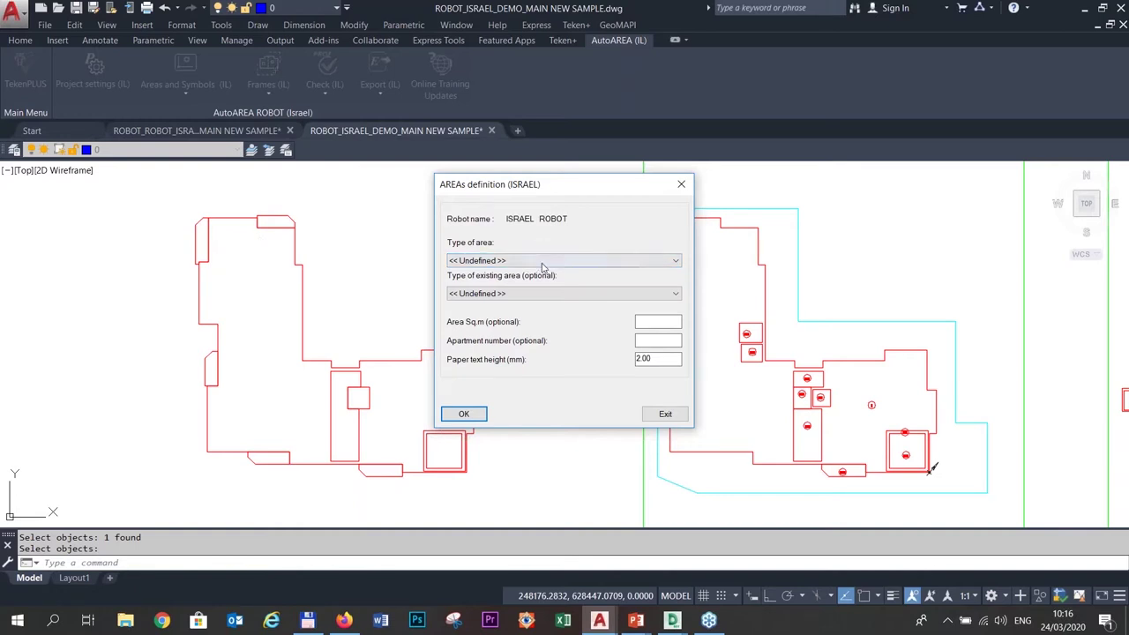
Leave Type of area undefined, set existing area type to 1 מגורים, and confirm.
left_click(544, 261)
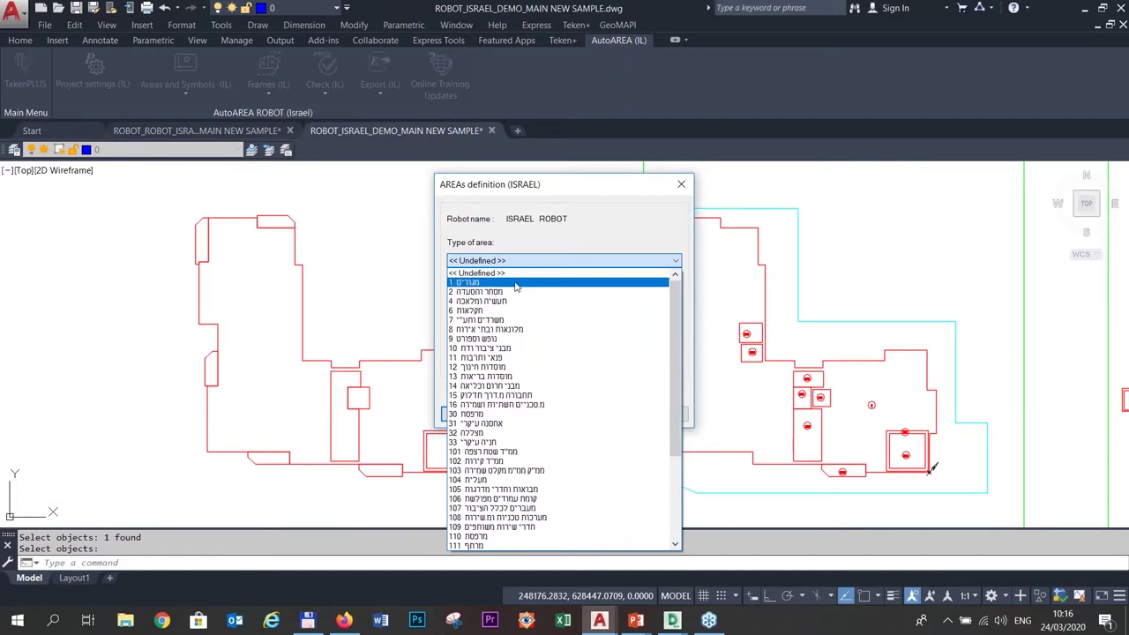
left_click(516, 283)
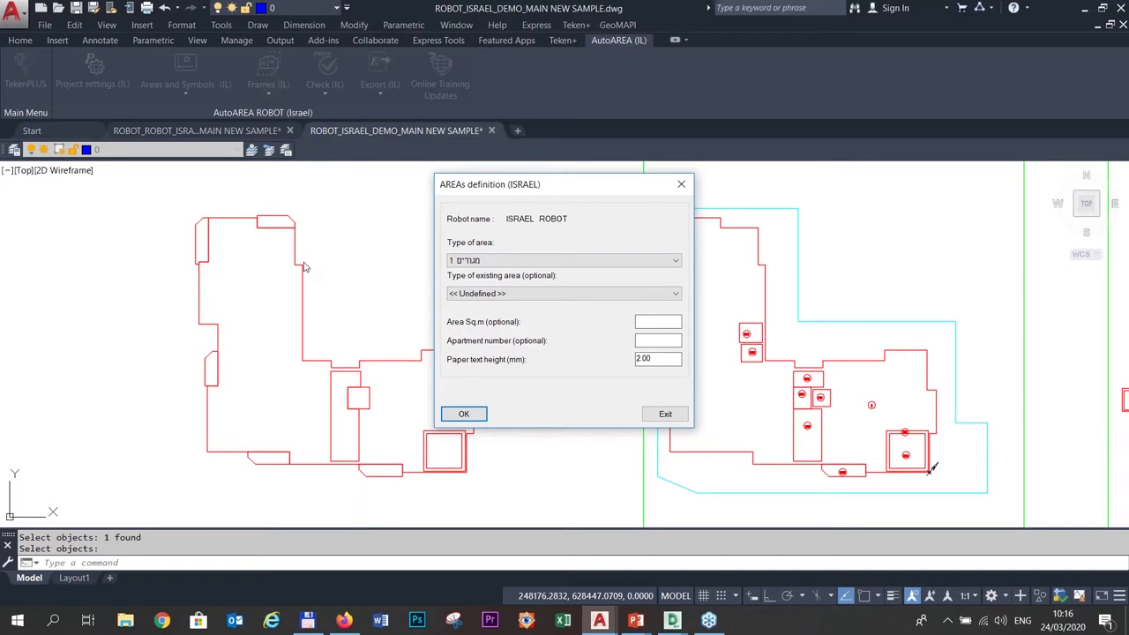
left_click(503, 264)
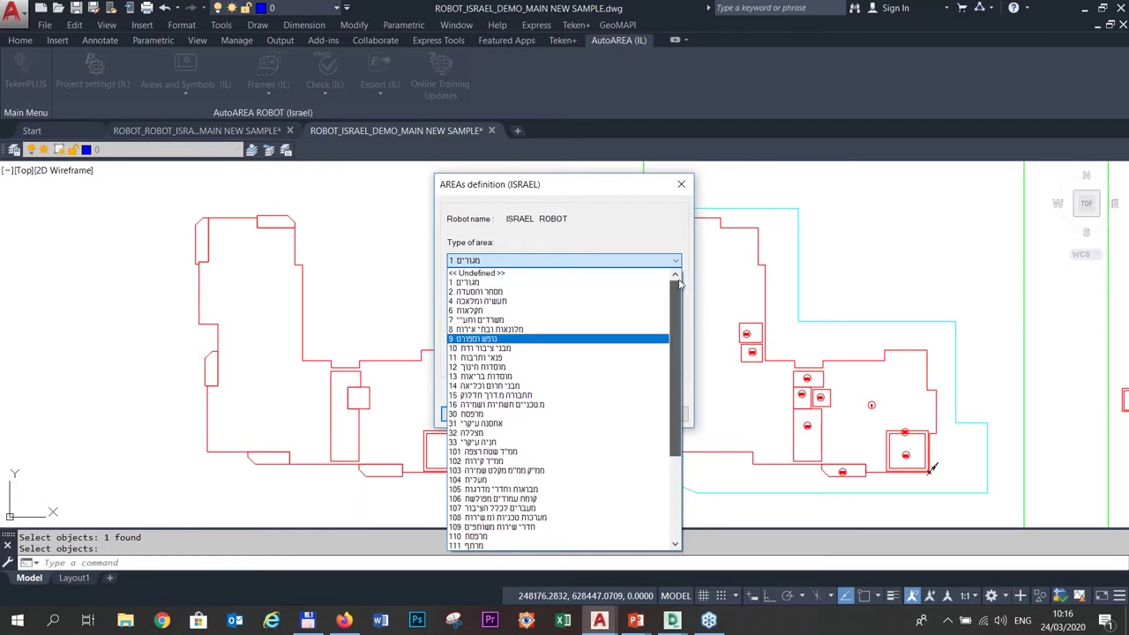
scroll(564, 300, "up", 1)
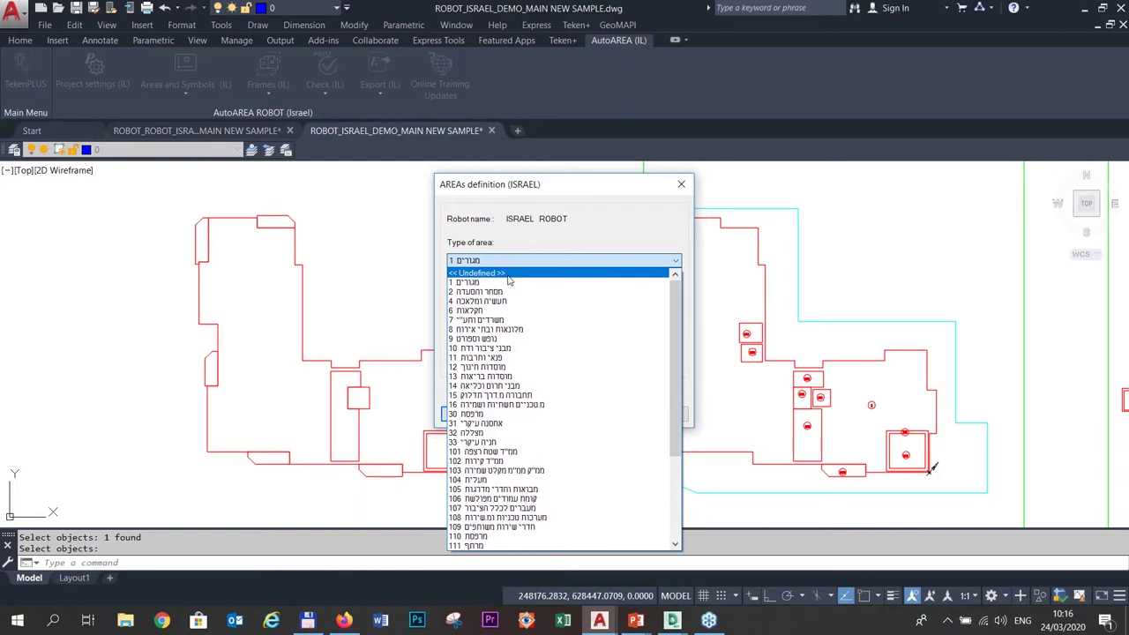
left_click(508, 275)
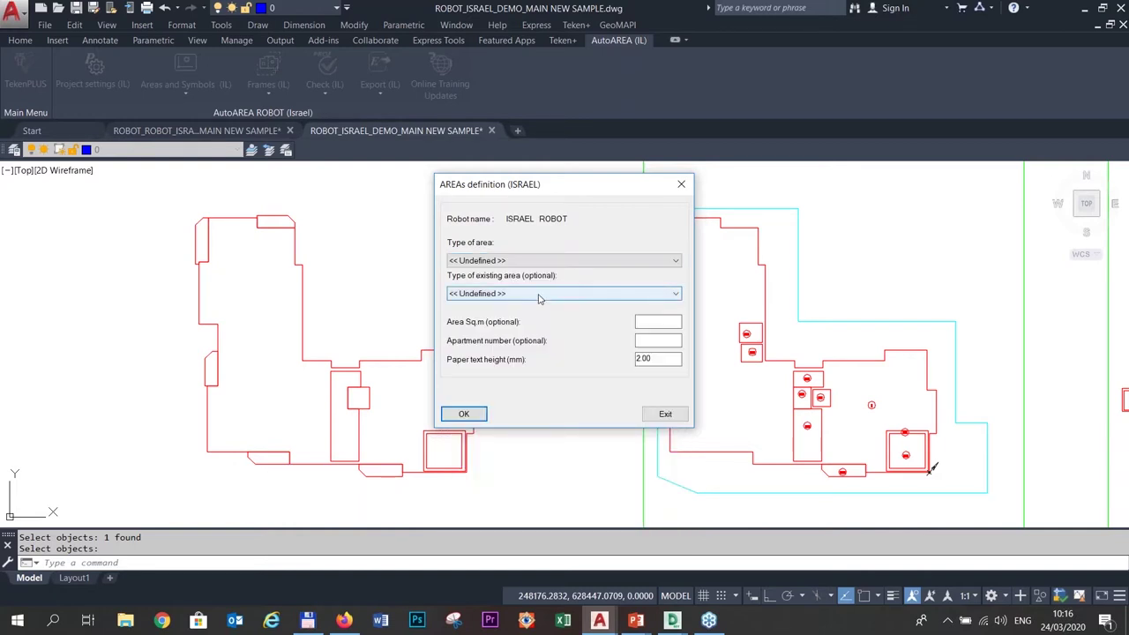
left_click(535, 294)
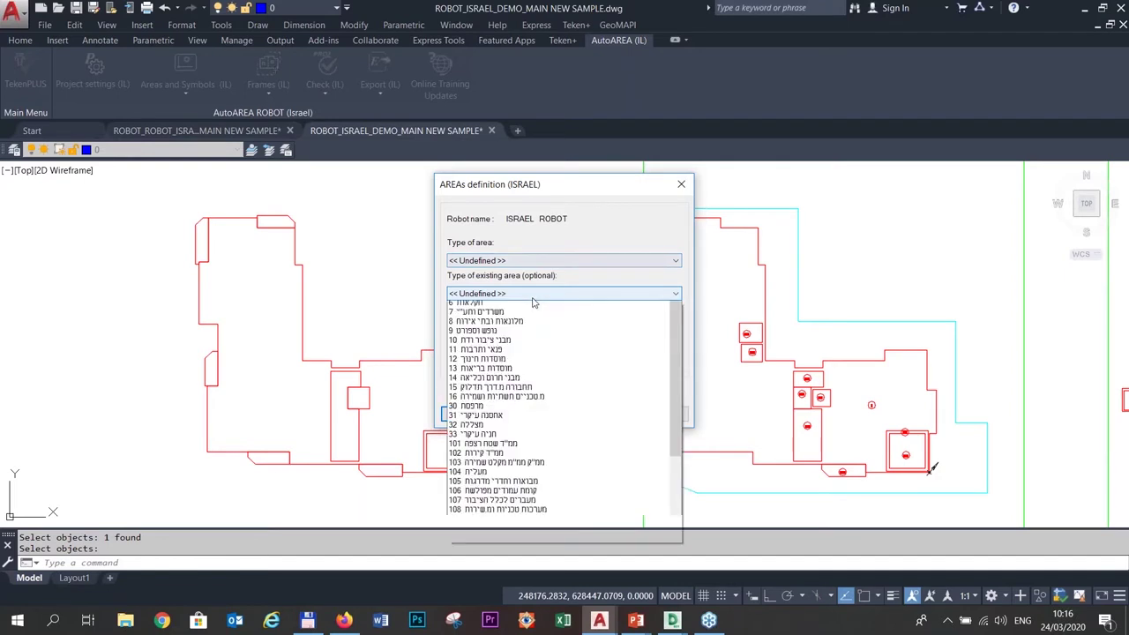
left_click(491, 315)
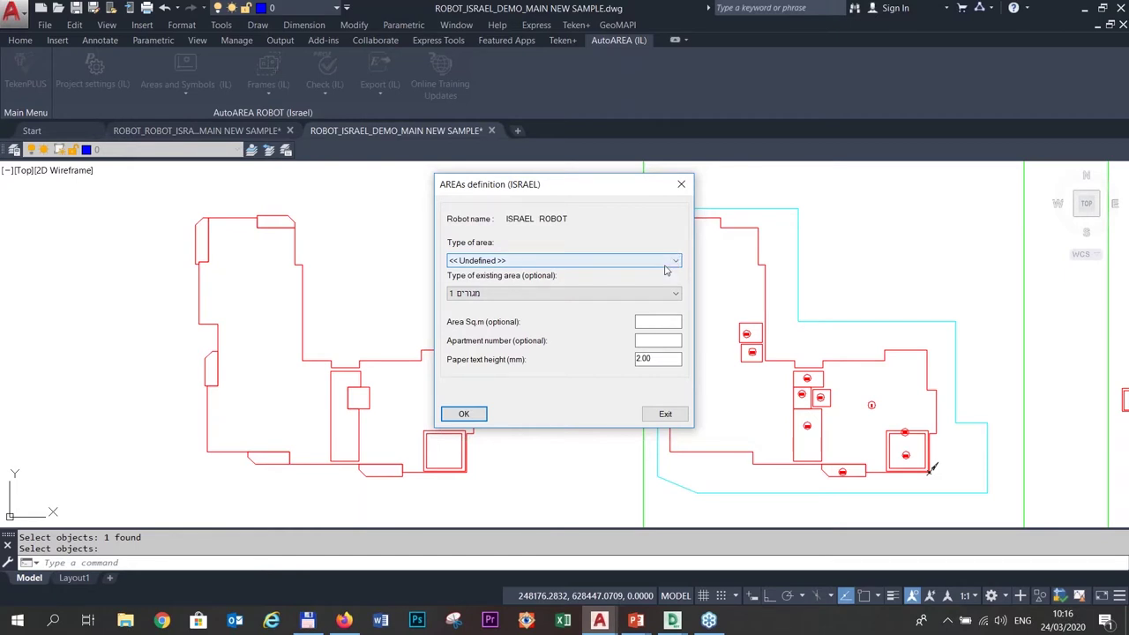
left_click(448, 449)
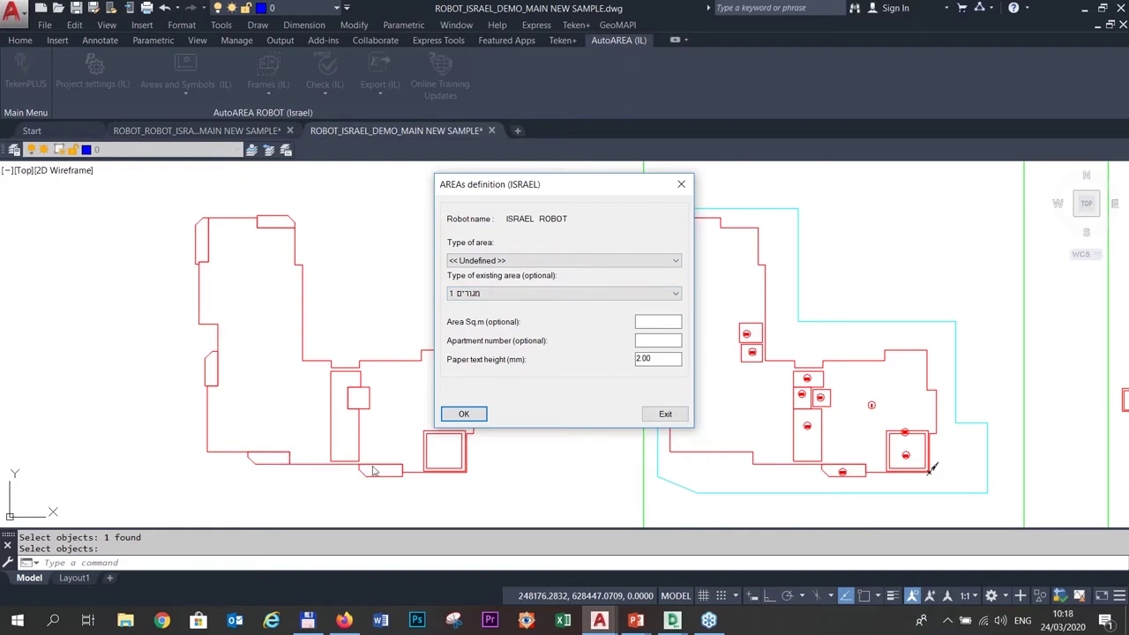
Confirm the area definition and end selection, placing area symbol 1 in the left plan.
left_click(470, 418)
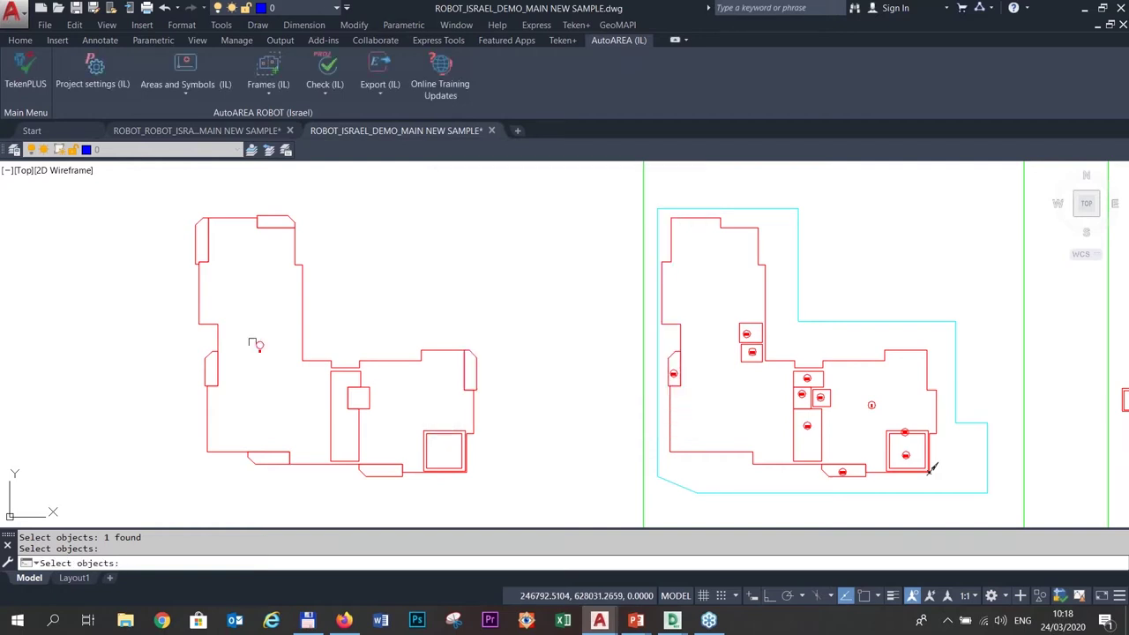
scroll(272, 364, "up", 2)
scroll(271, 363, "up", 4)
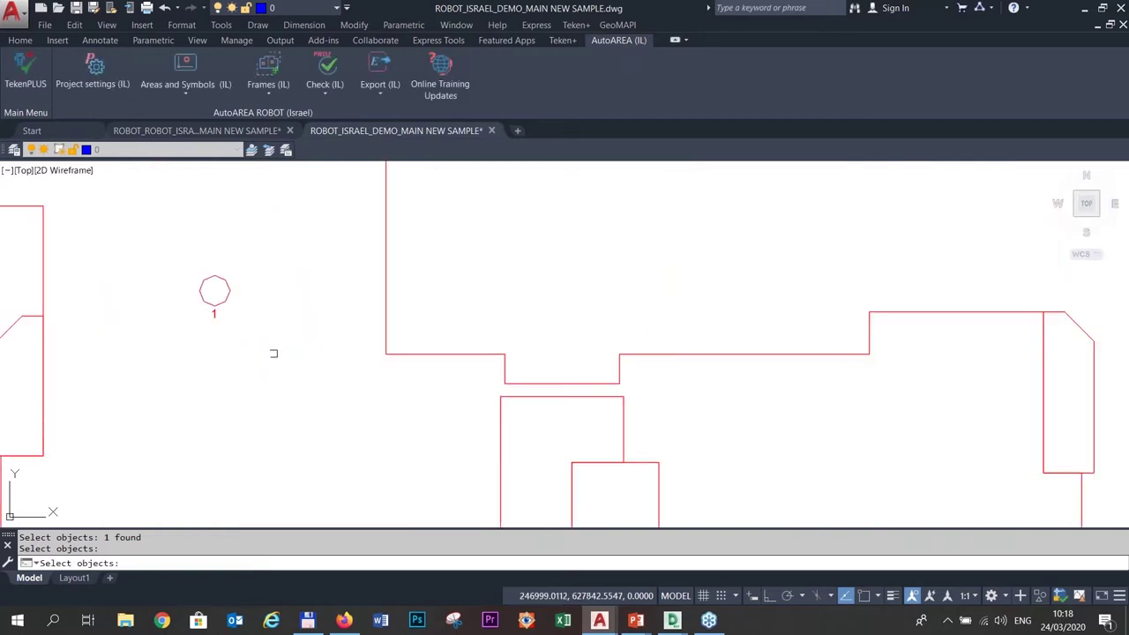
key("Escape")
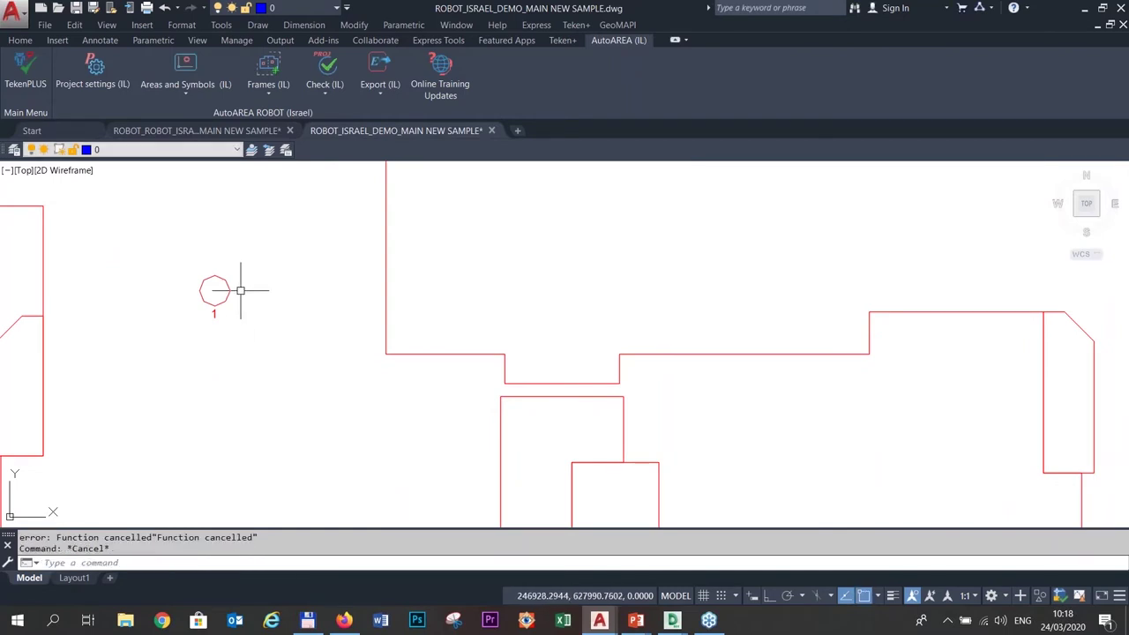
Check in the Enhanced Attribute Editor that the new symbol records previous usage code 1.
double_click(226, 300)
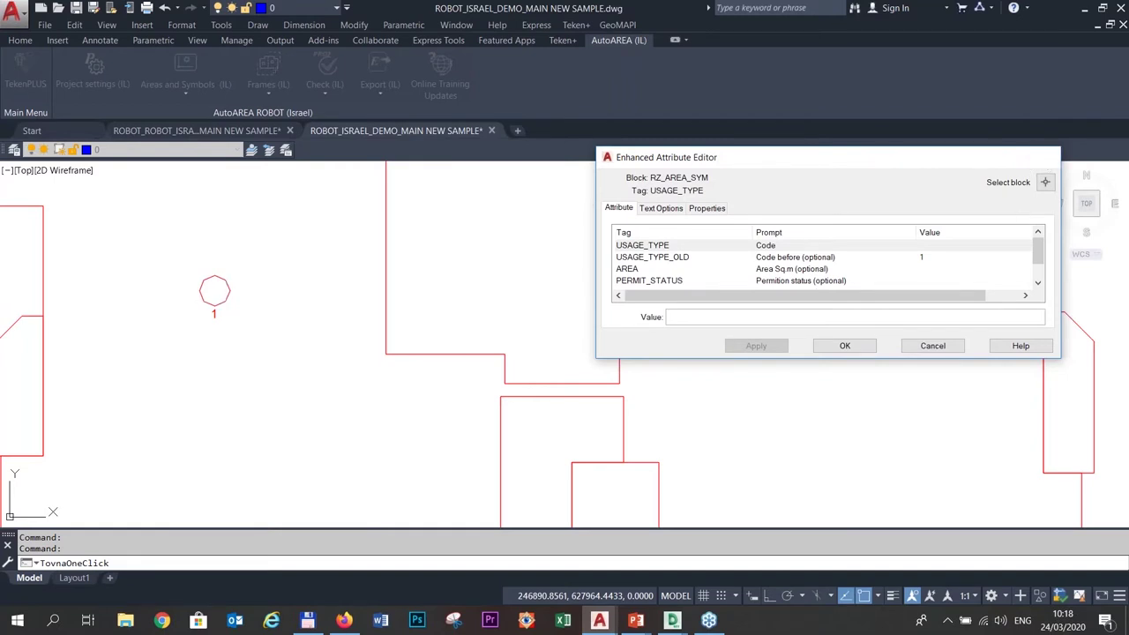
left_click(1048, 159)
scroll(578, 378, "down", 2)
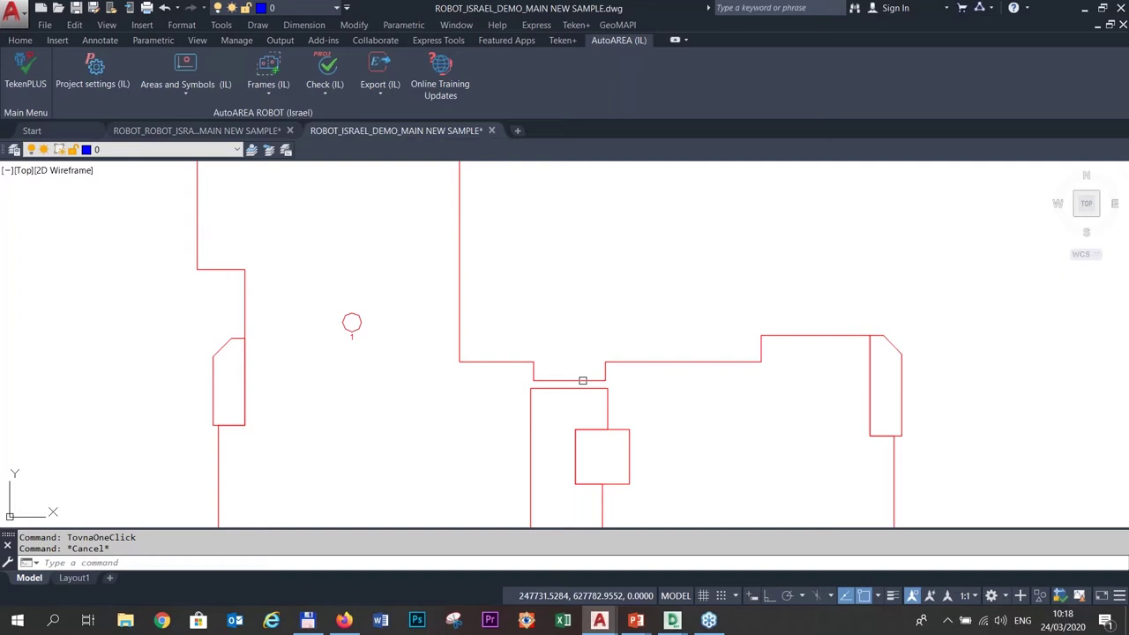
scroll(582, 380, "down", 2)
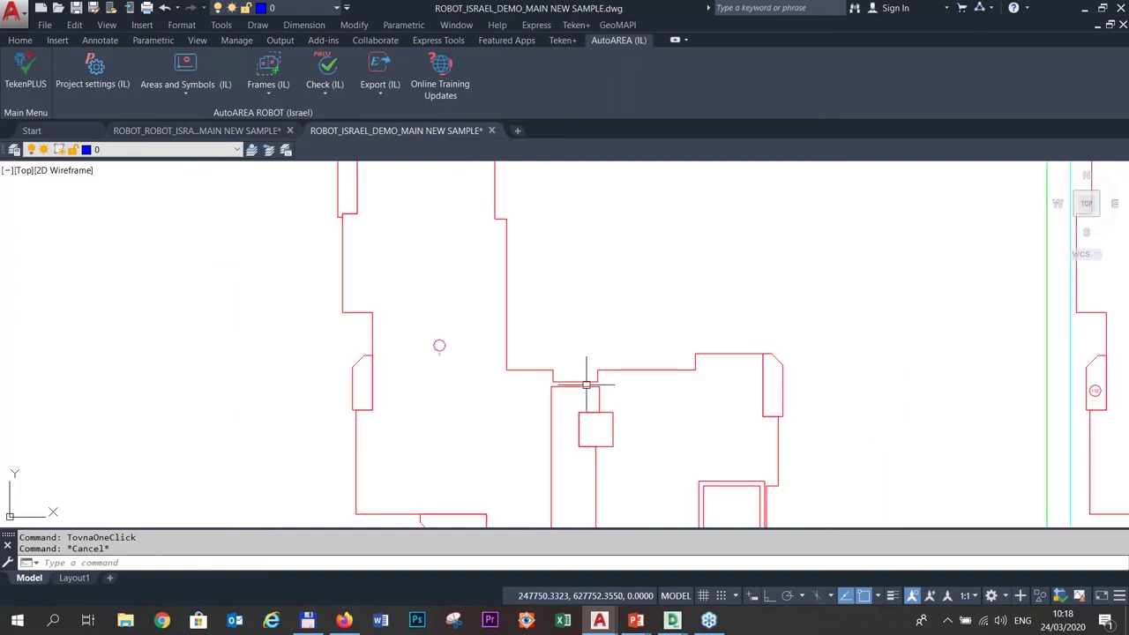
scroll(586, 384, "up", 2)
key("Return")
Define the long room as area type 105 with existing area type reset to Undefined.
left_click(501, 422)
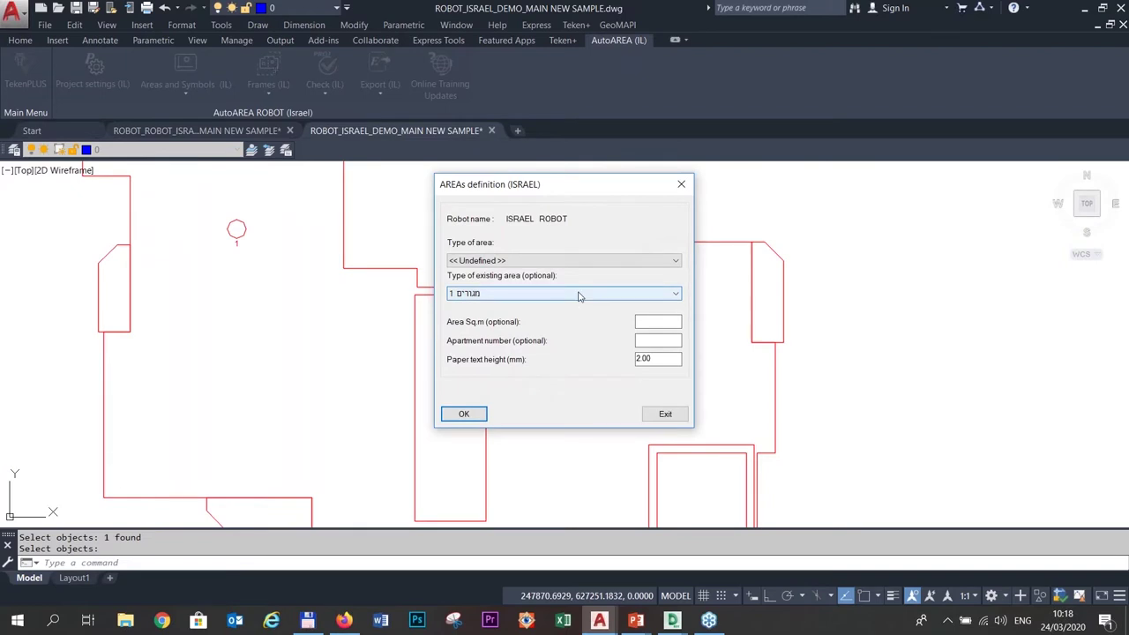
left_click(579, 296)
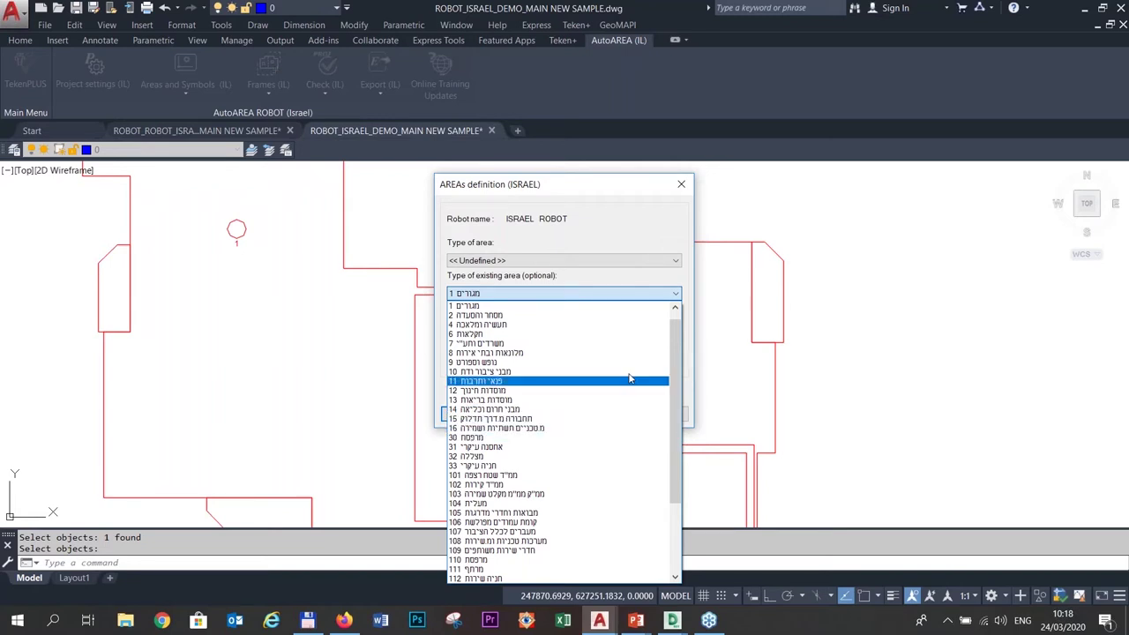
left_click(703, 263)
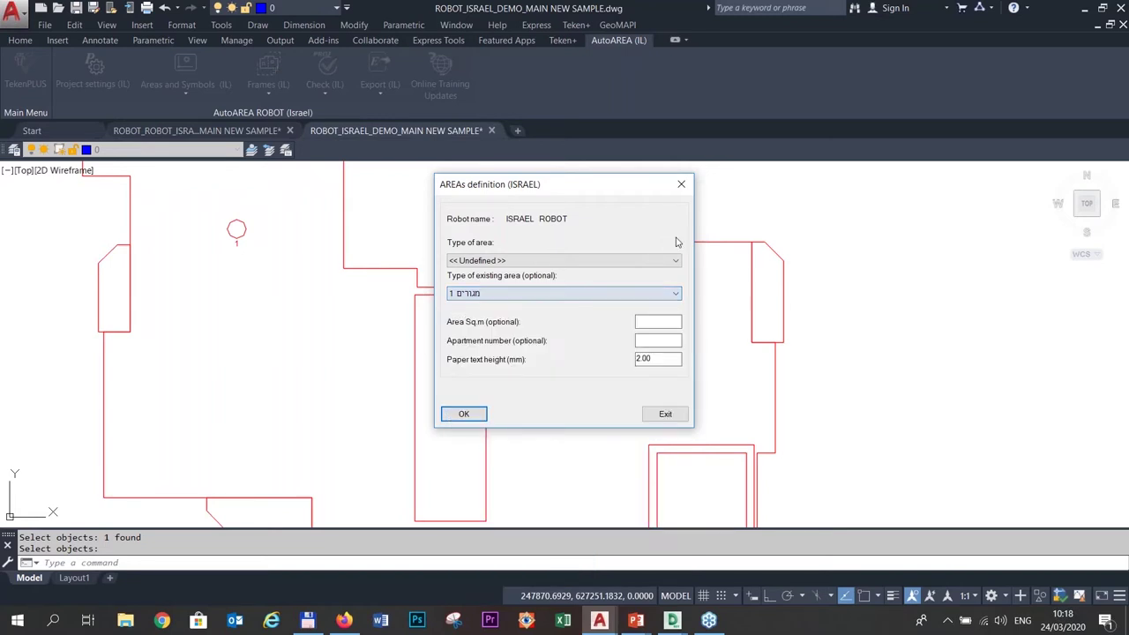
left_click(675, 292)
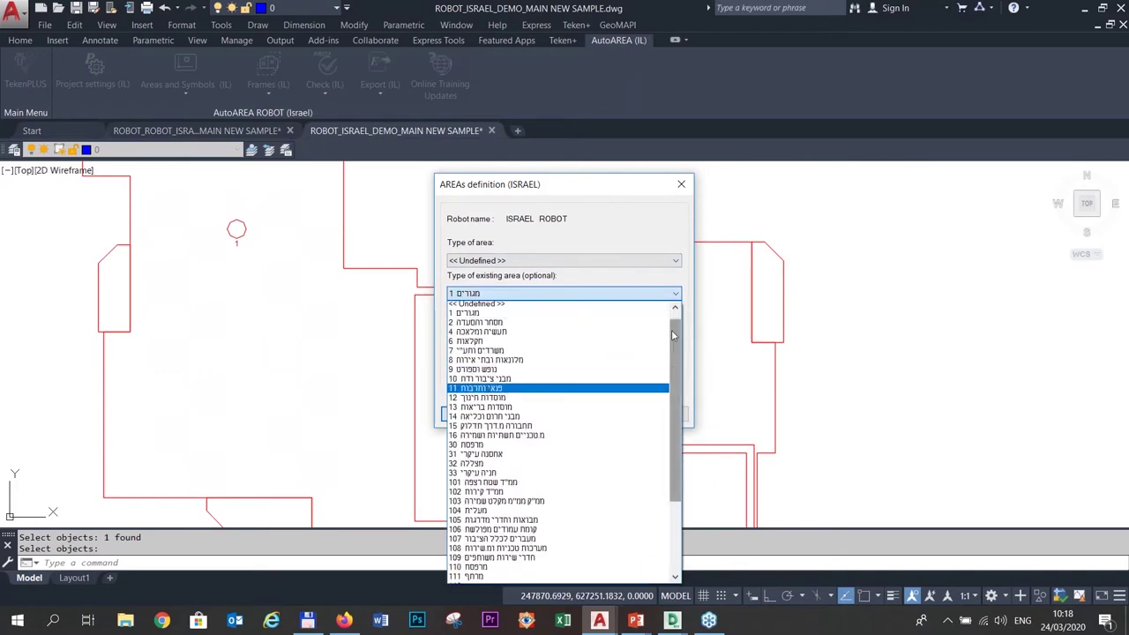
scroll(523, 311, "up", 2)
left_click(523, 306)
left_click(666, 260)
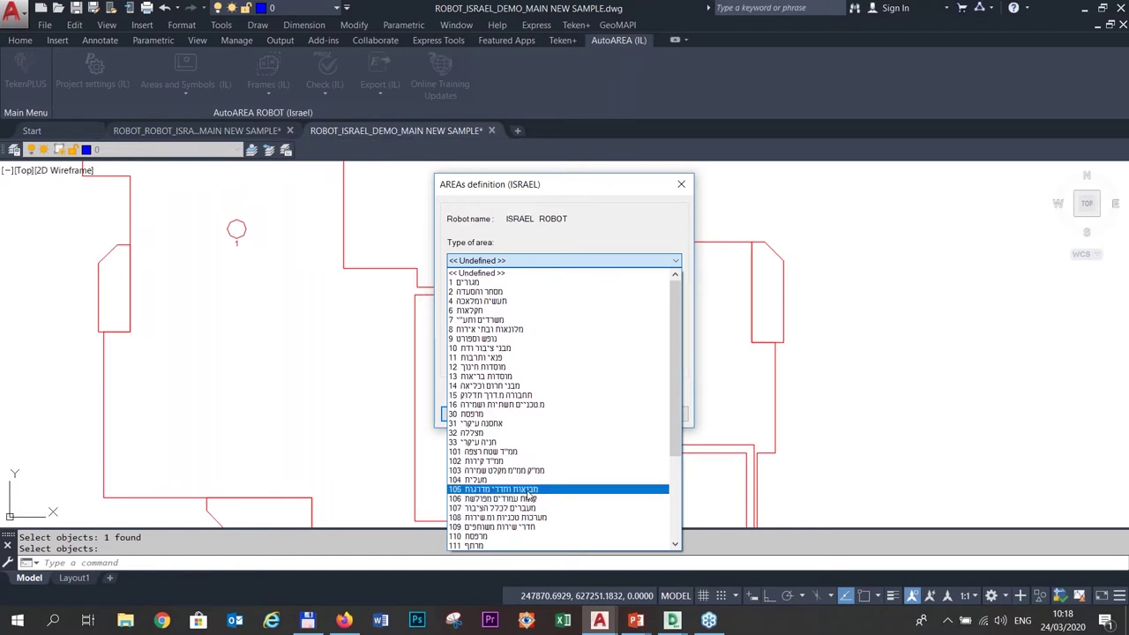
left_click(527, 491)
left_click(481, 416)
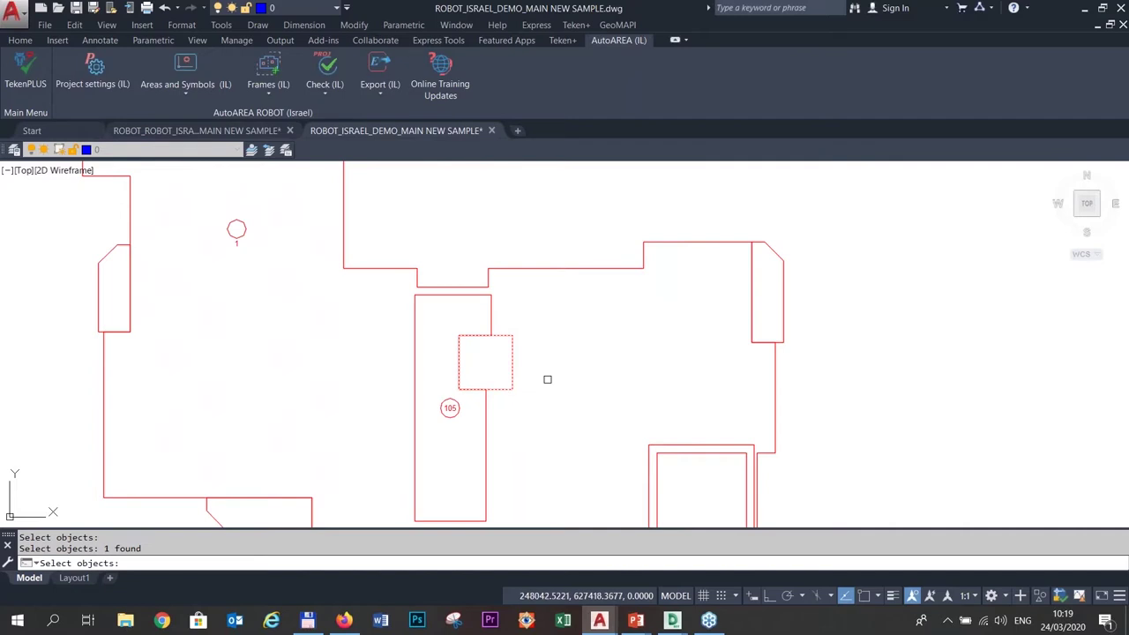
Define the small square inside it as area type 104.
key("Return")
left_click(582, 263)
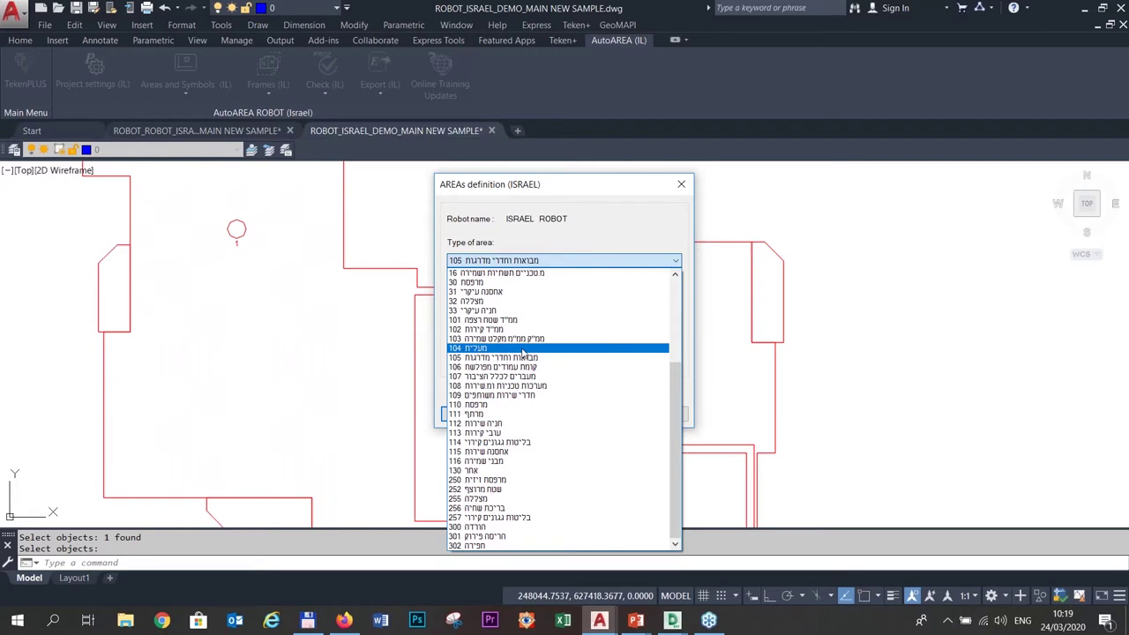
left_click(522, 349)
left_click(481, 412)
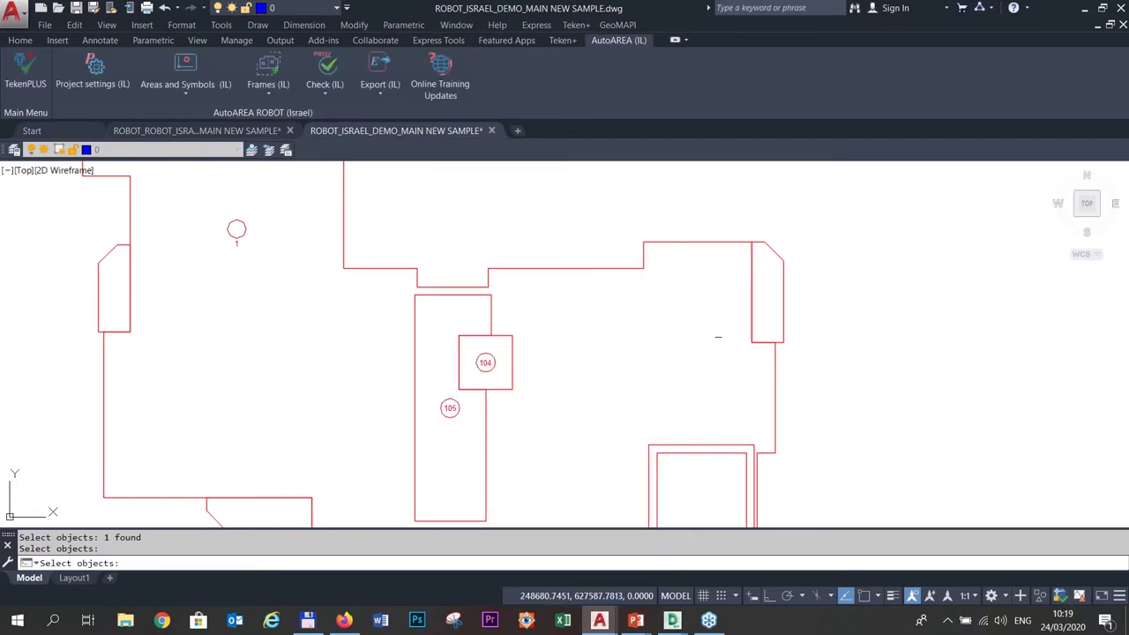
scroll(733, 320, "down", 2)
middle_click_drag(749, 327, 680, 394)
Select the six projecting pieces around the outline and define them as area type 110.
scroll(722, 365, "down", 2)
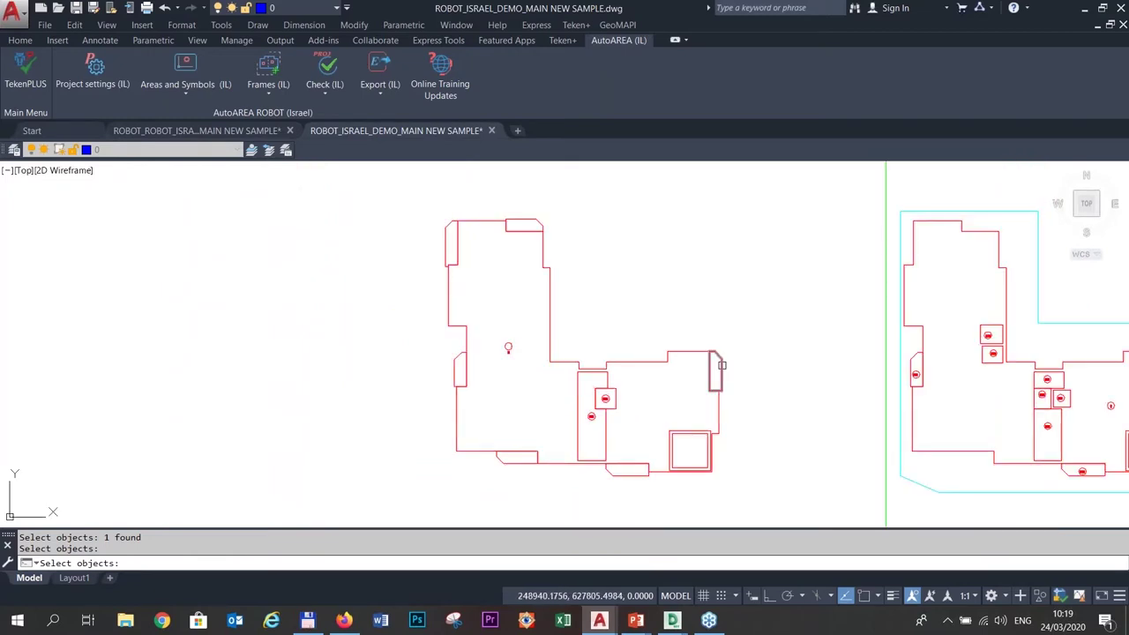
left_click(526, 220)
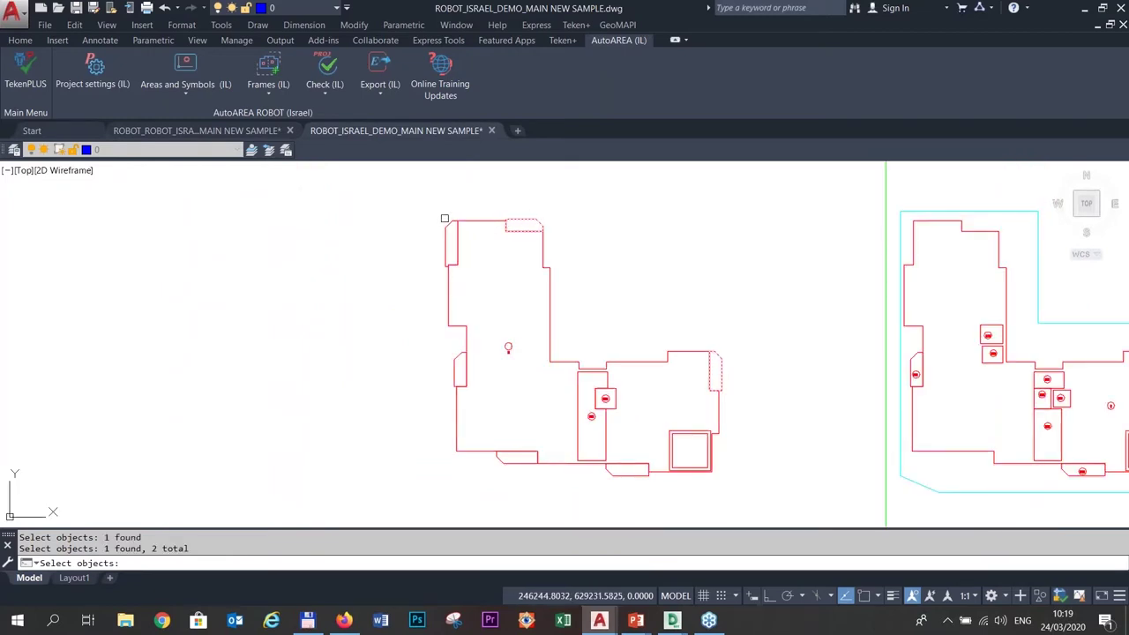
left_click(446, 221)
left_click(457, 355)
left_click(510, 464)
left_click(627, 470)
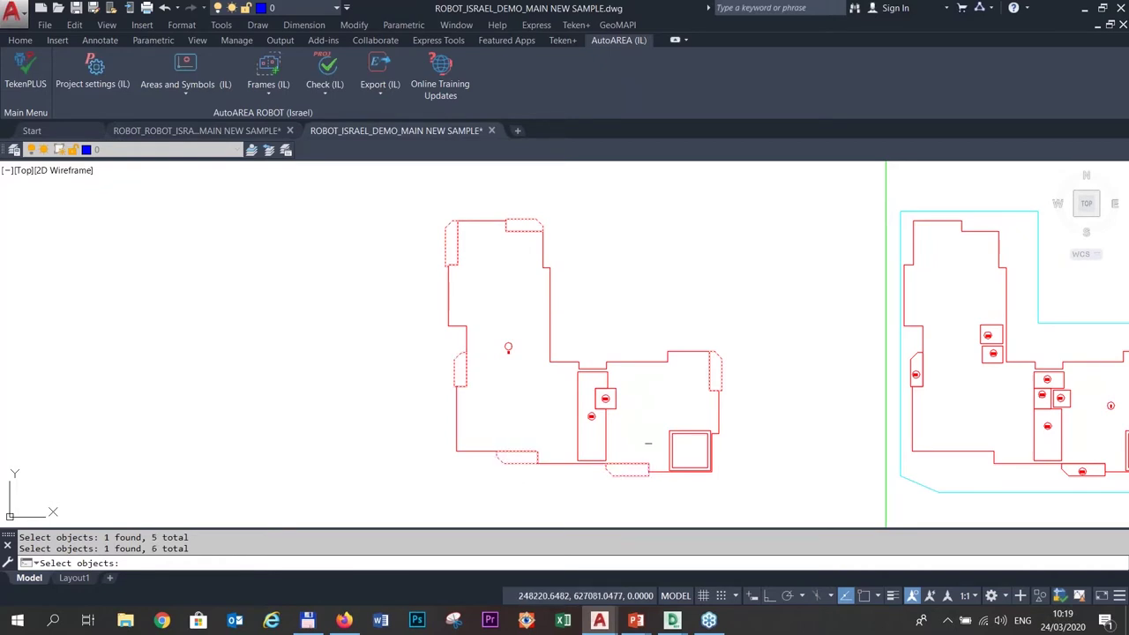
key("Return")
left_click(637, 263)
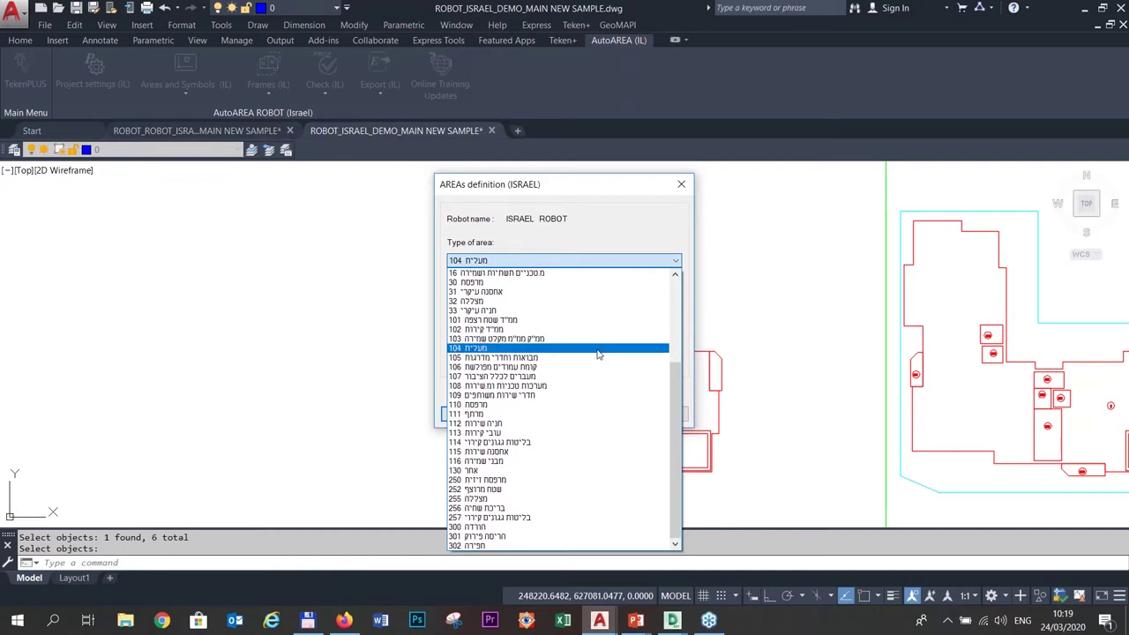
left_click(533, 406)
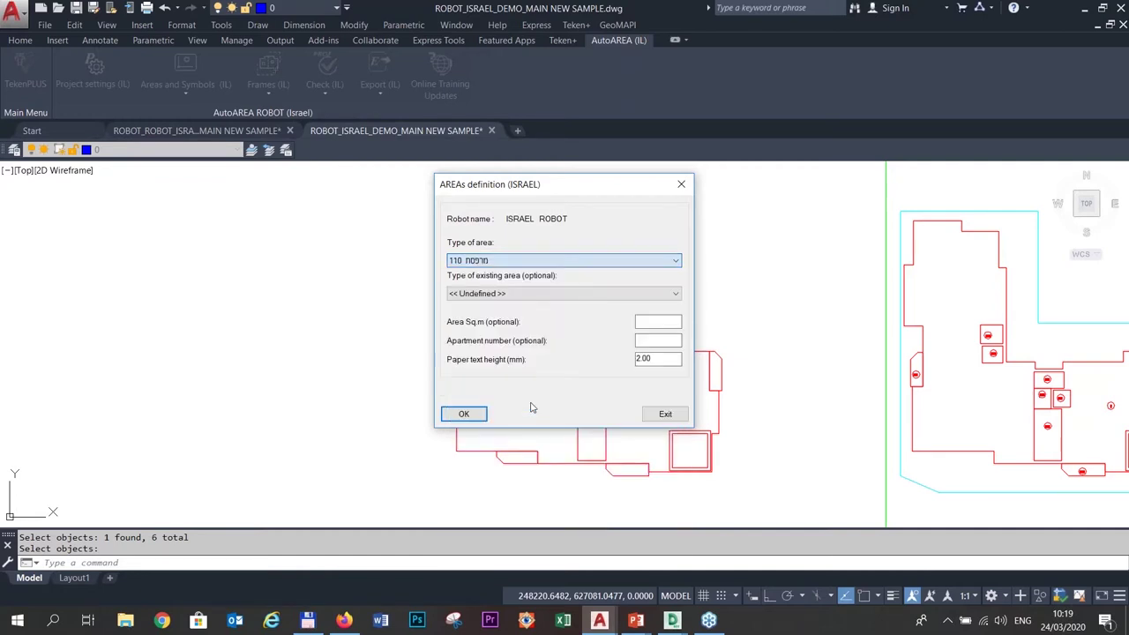
left_click(474, 416)
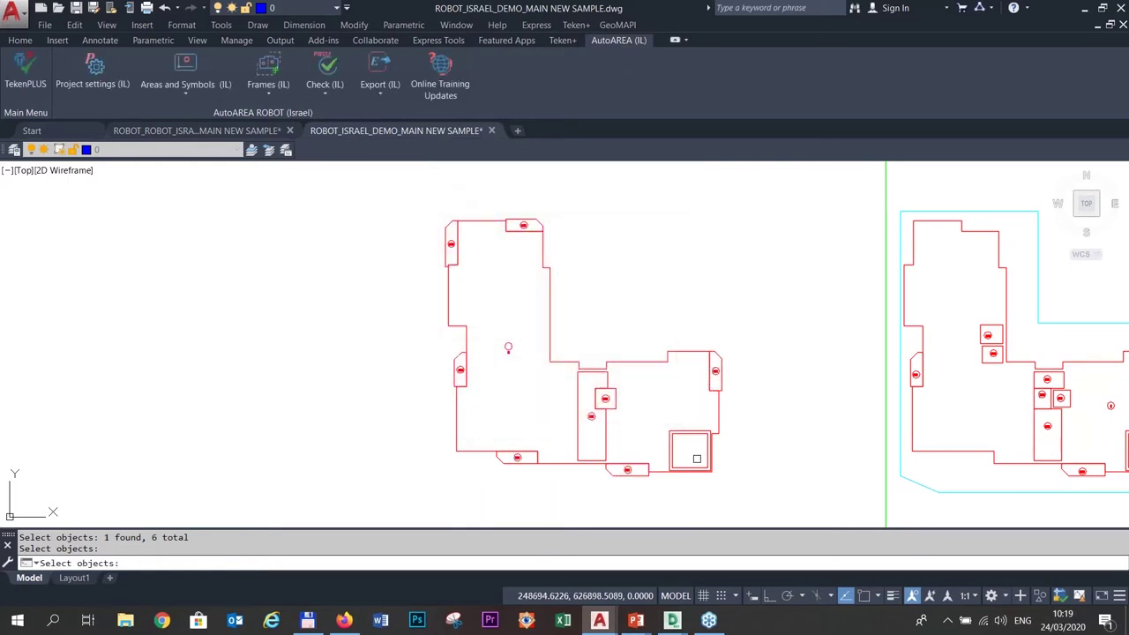
scroll(699, 452, "up", 5)
middle_click_drag(699, 451, 494, 409)
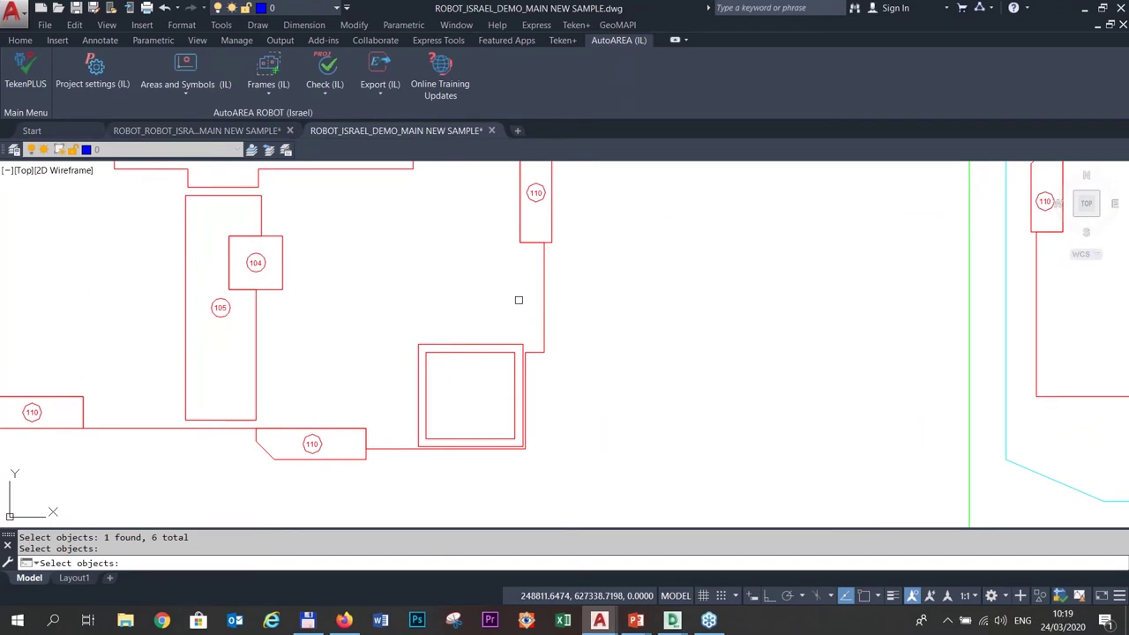
scroll(531, 373, "up", 2)
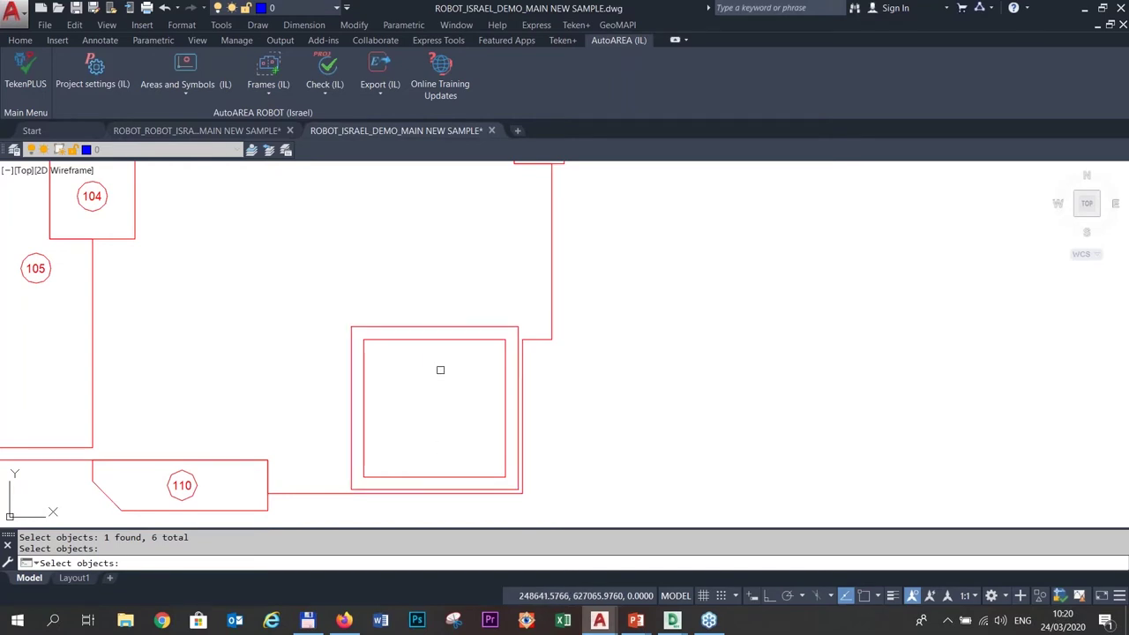
scroll(433, 348, "up", 2)
middle_click_drag(438, 358, 465, 256)
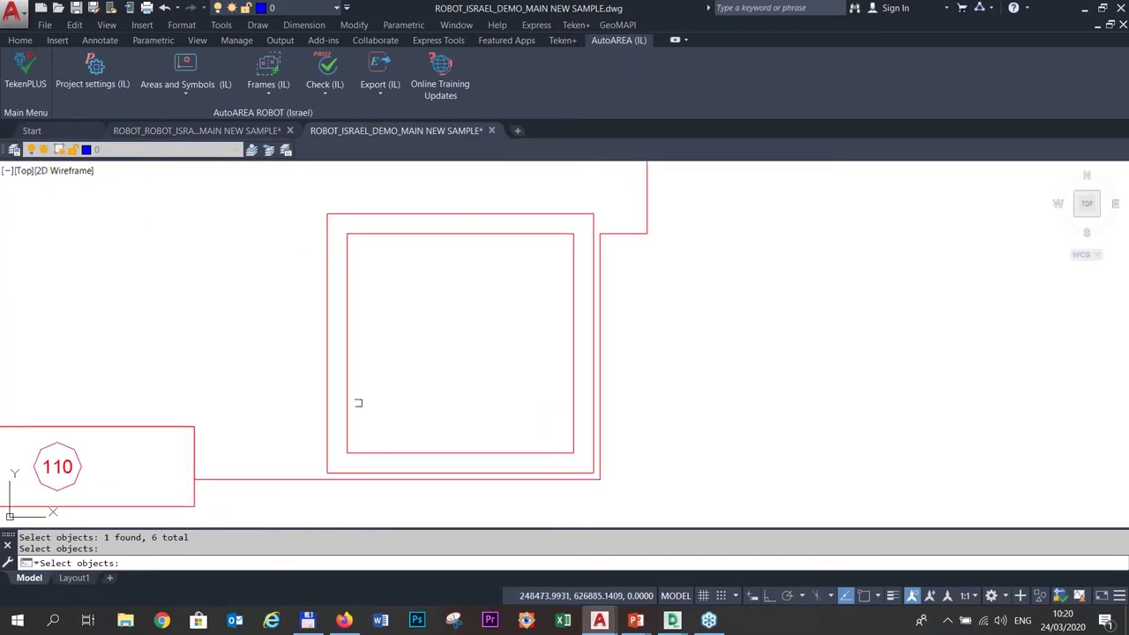
Define the inner square as area type 101 with existing area type 1.
left_click(527, 235)
key("Return")
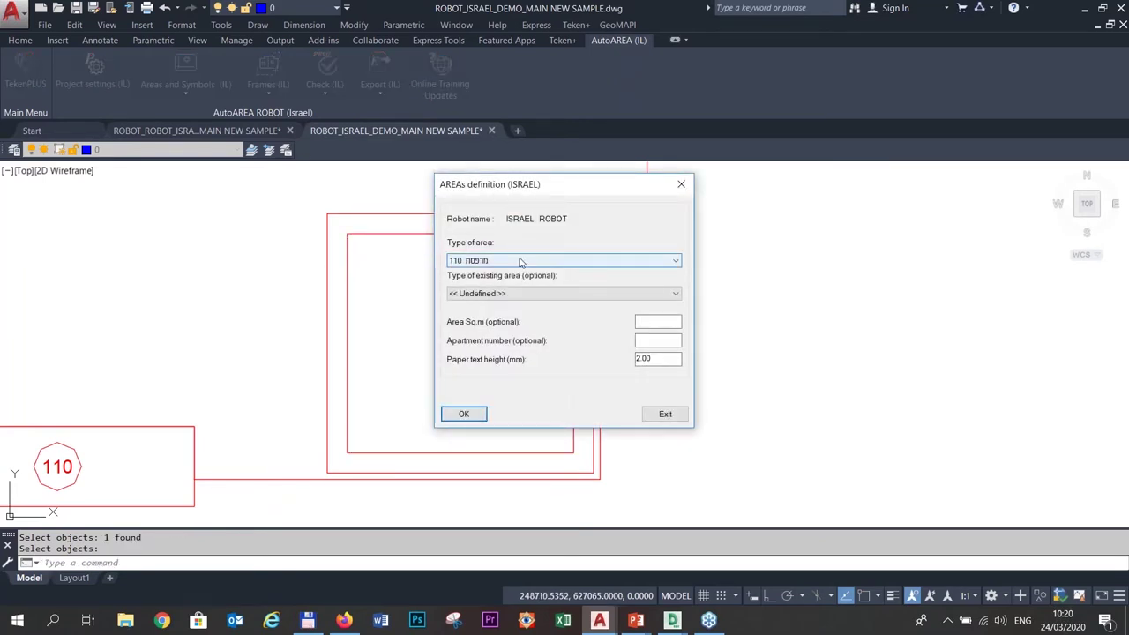
left_click(520, 261)
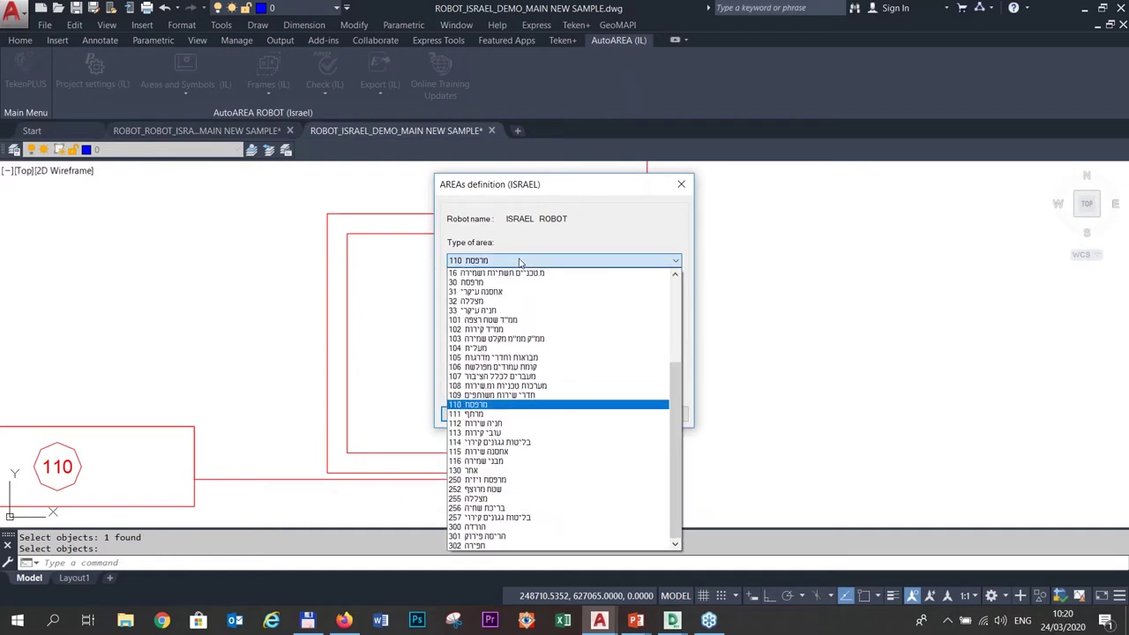
left_click(557, 244)
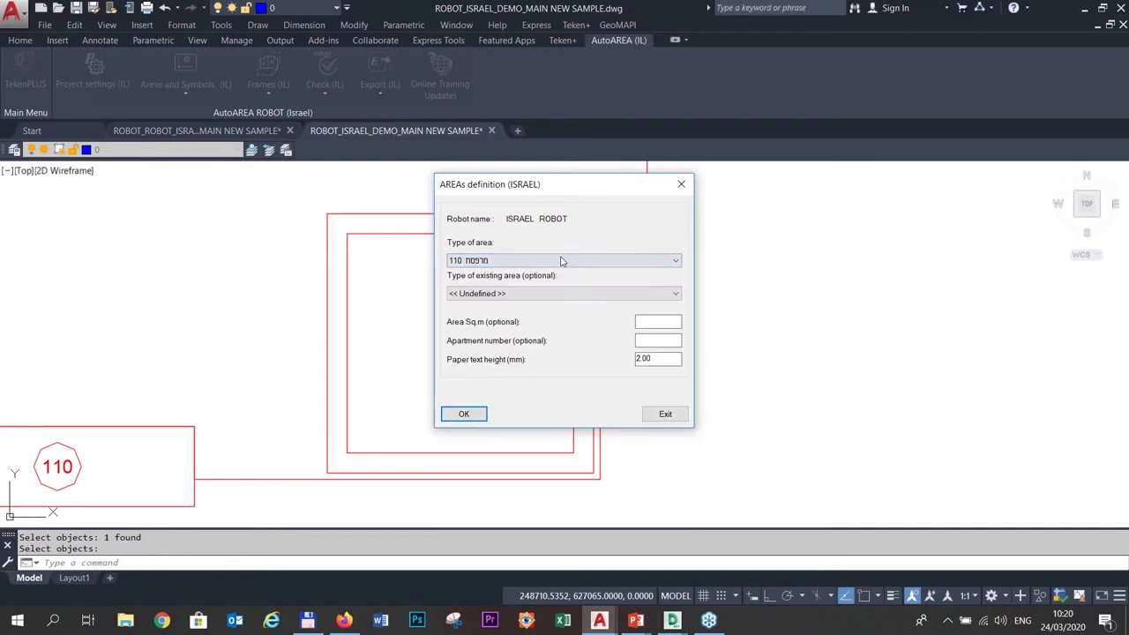
left_click(582, 295)
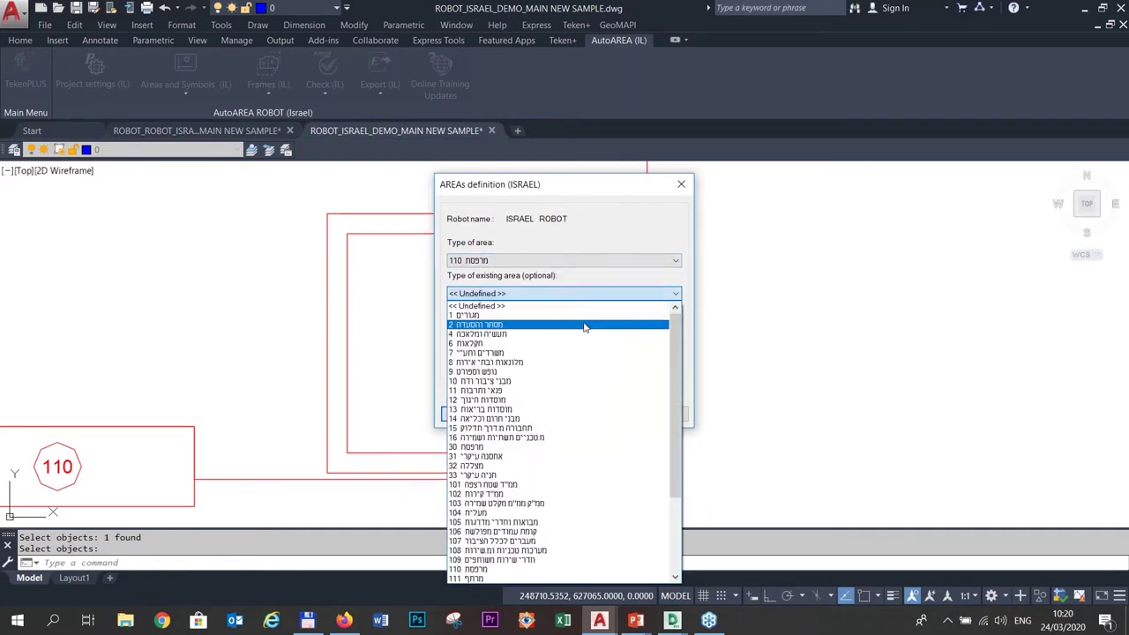
left_click(571, 315)
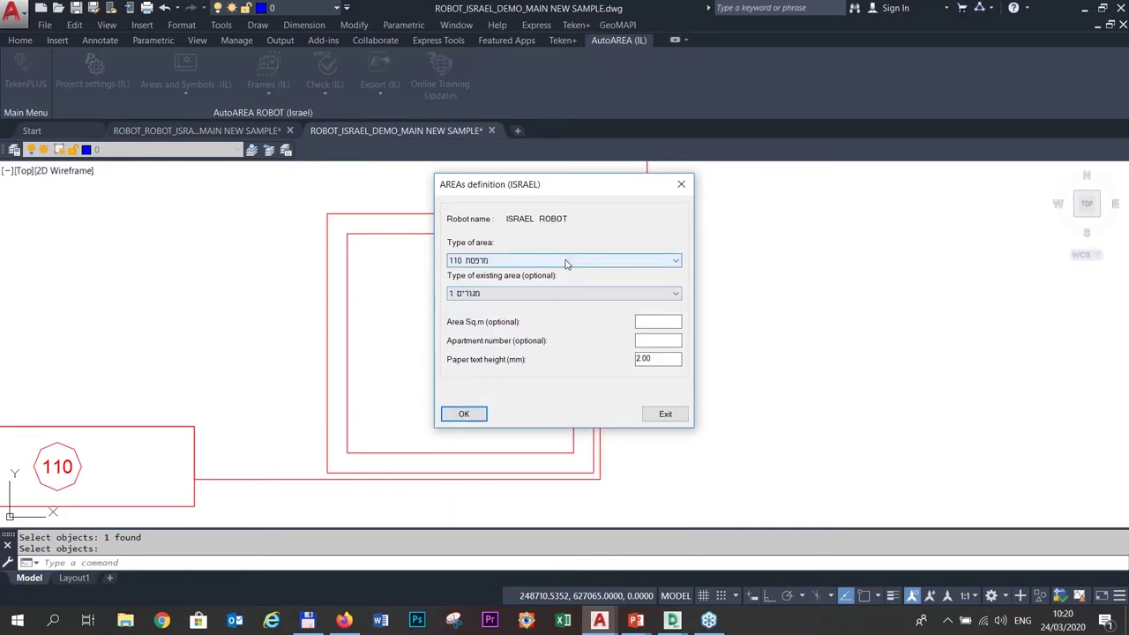
left_click(565, 261)
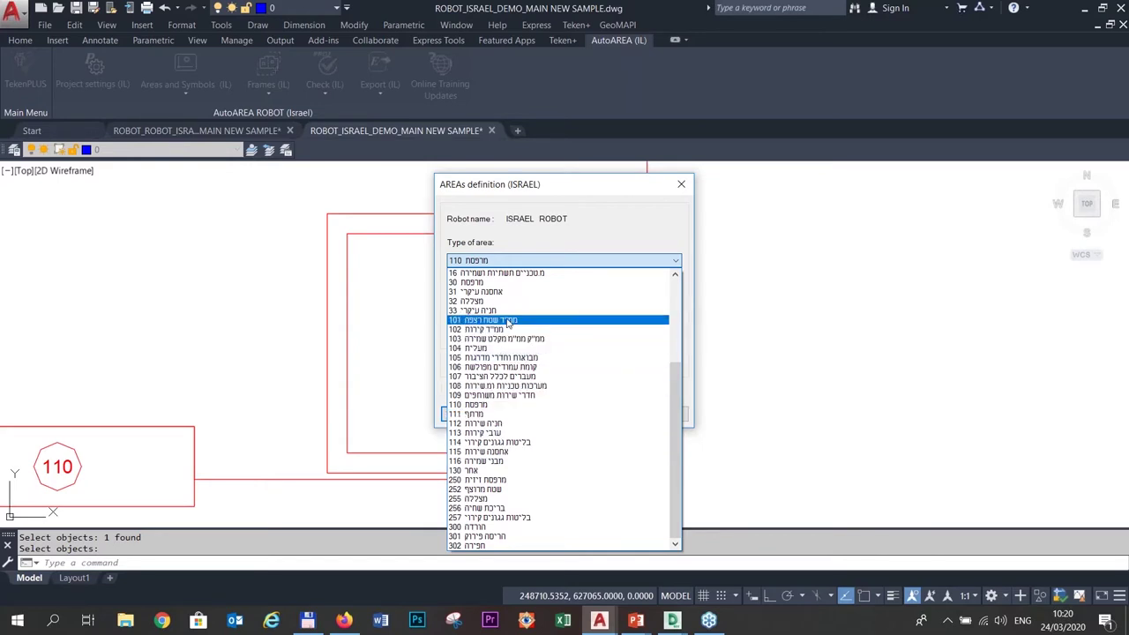
left_click(507, 321)
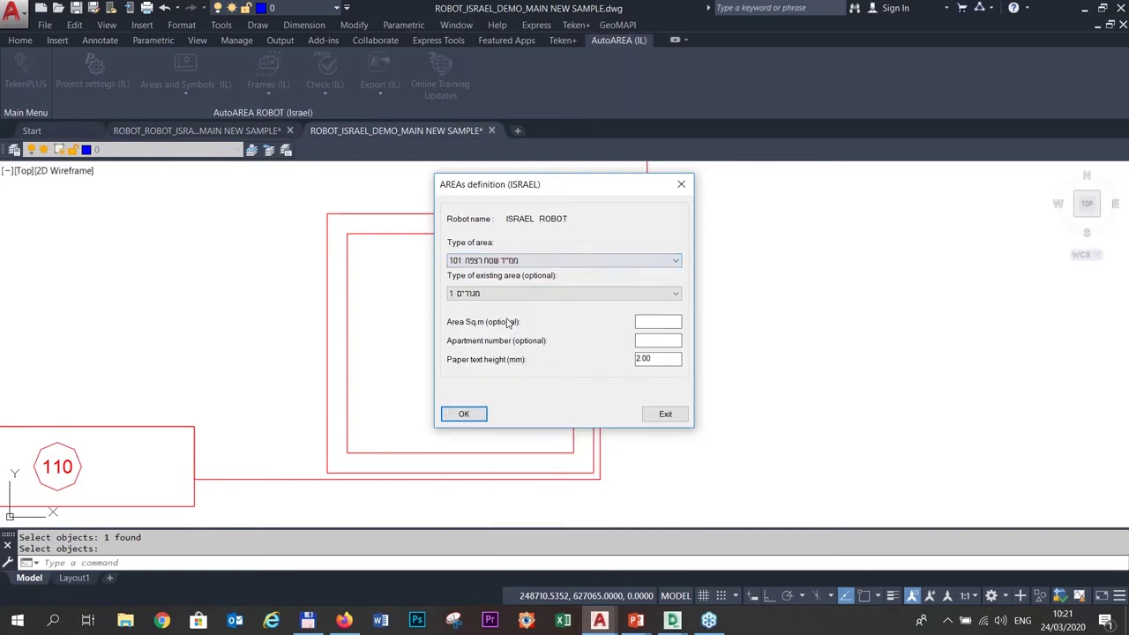
left_click(461, 414)
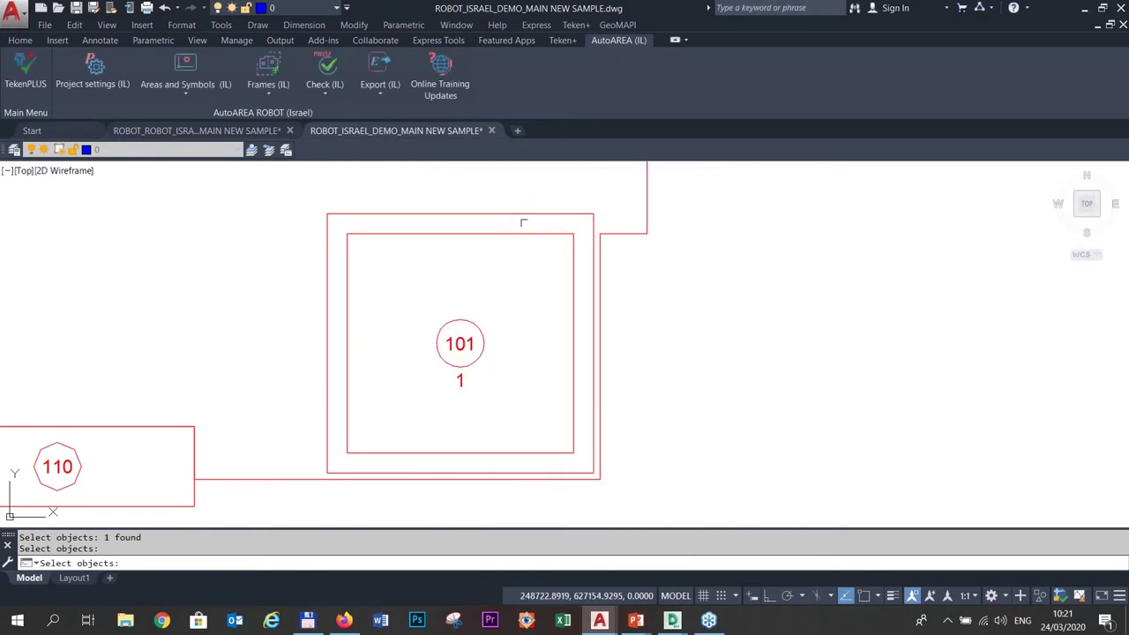
Define the outer square outline as area type 102.
left_click(525, 219)
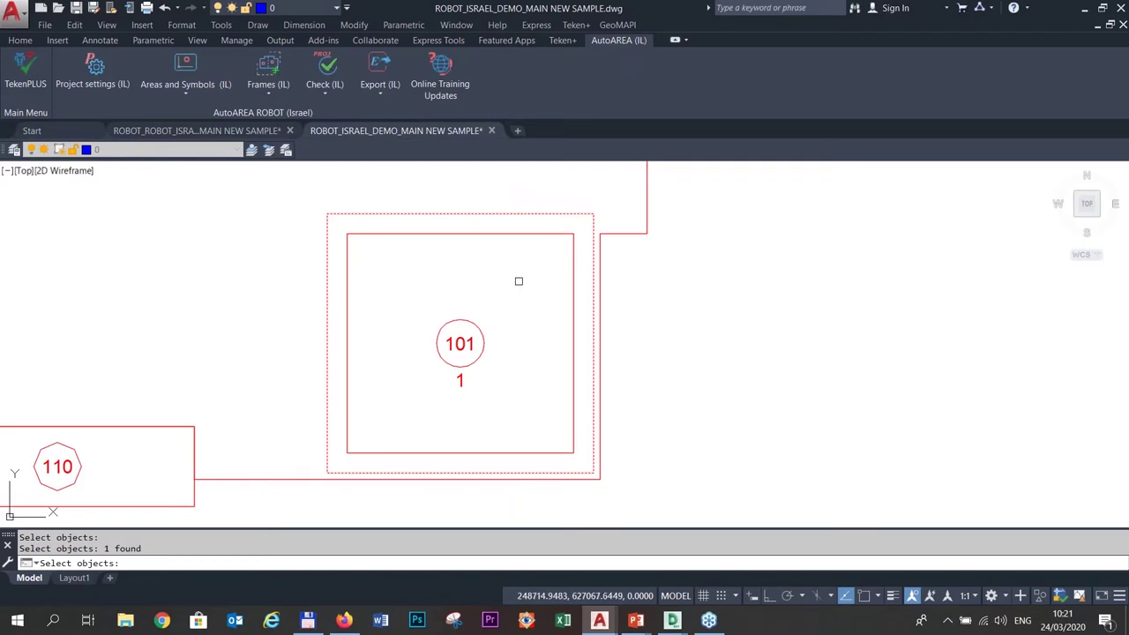
key("Return")
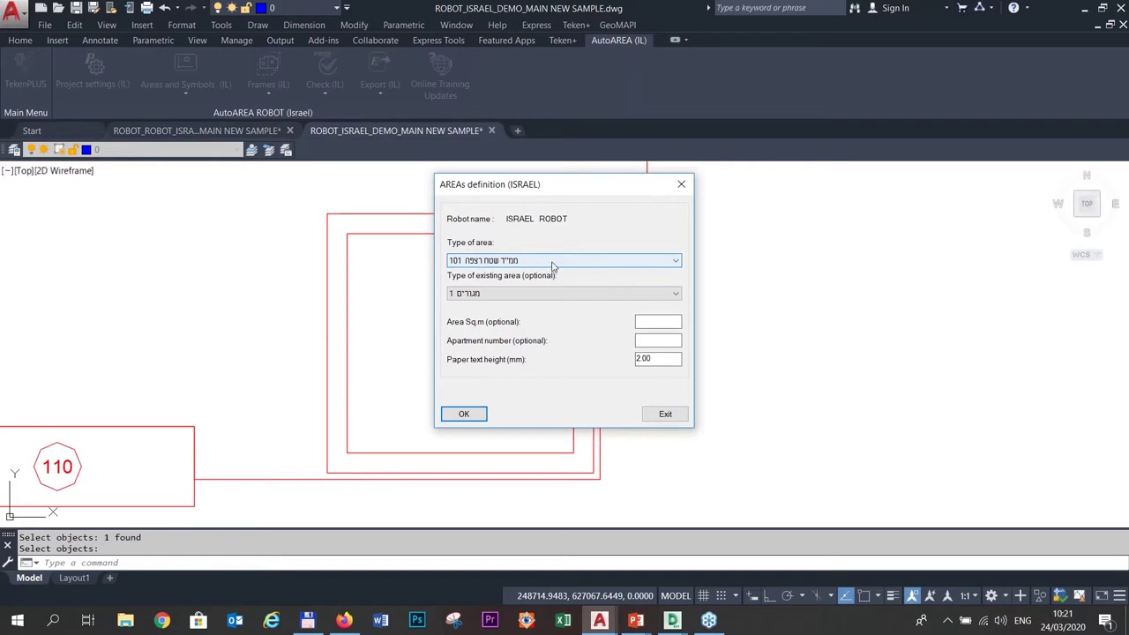
left_click(553, 261)
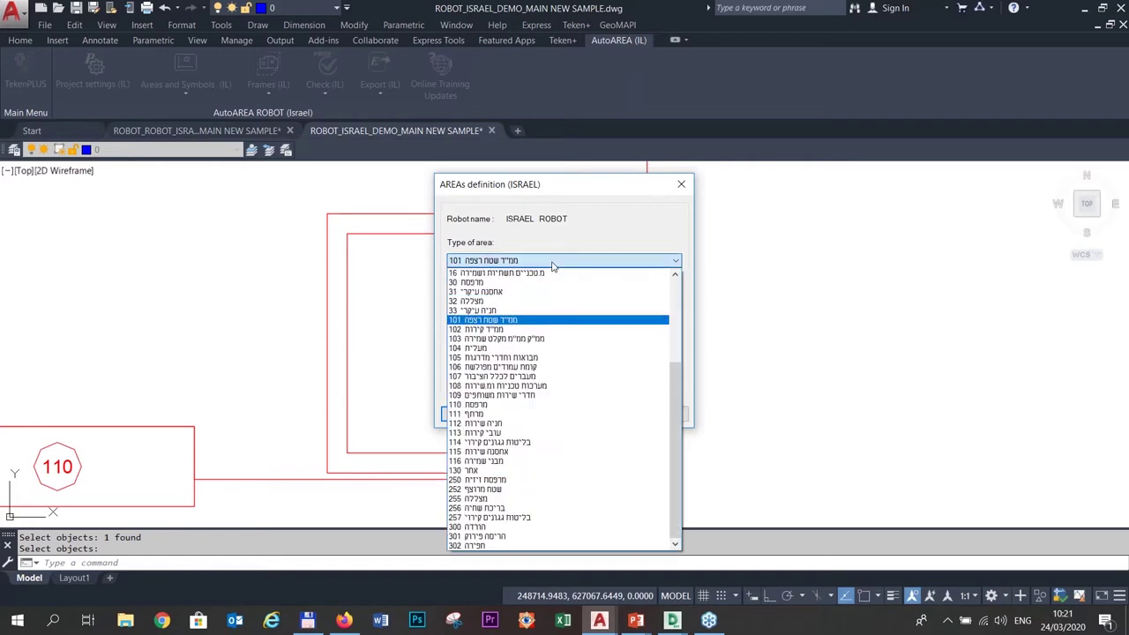
left_click(516, 329)
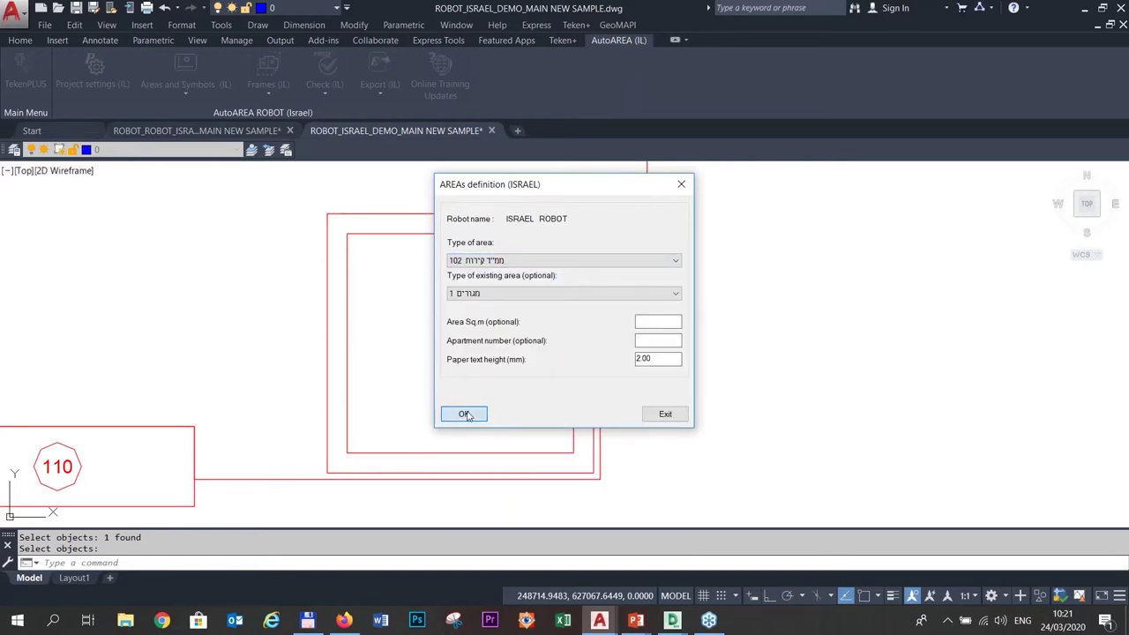
left_click(463, 414)
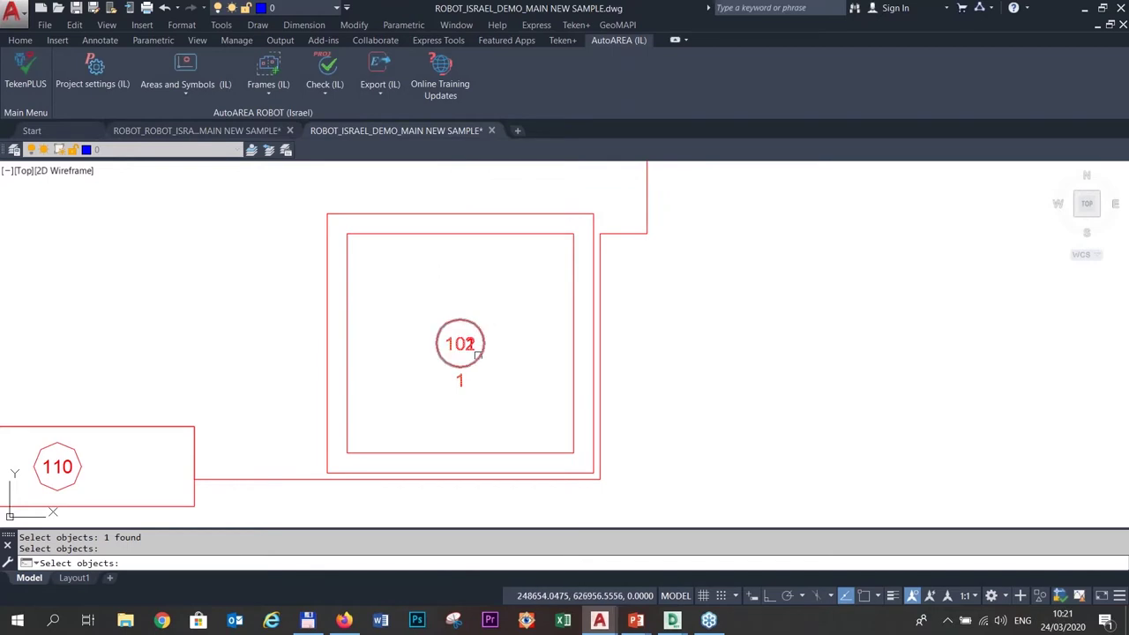
scroll(476, 359, "up", 2)
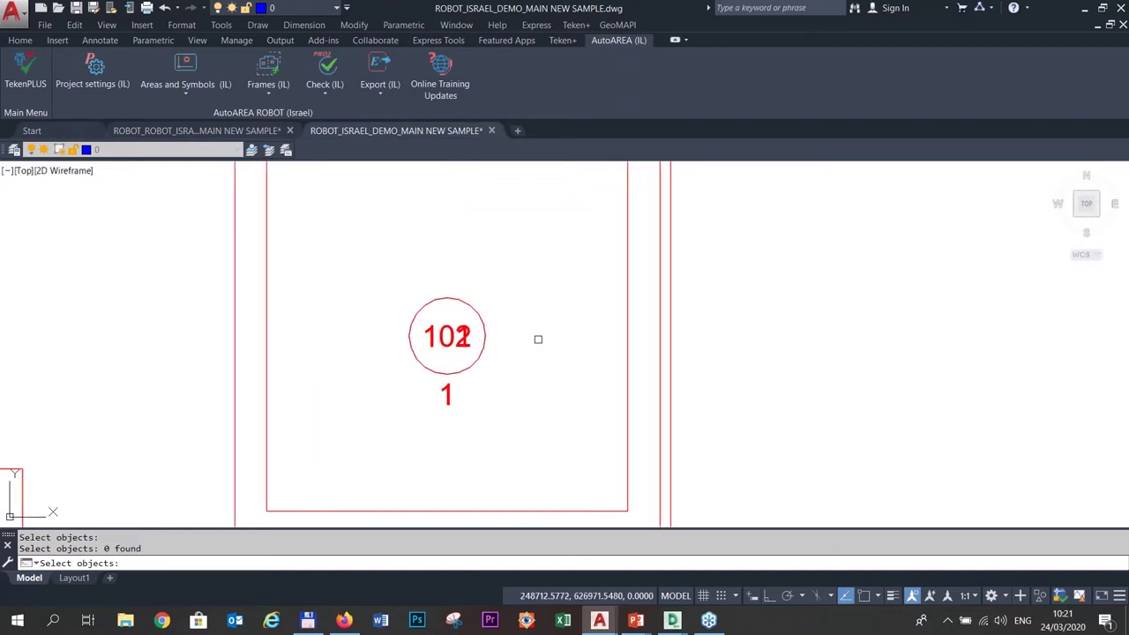
key("Escape")
key("Escape")
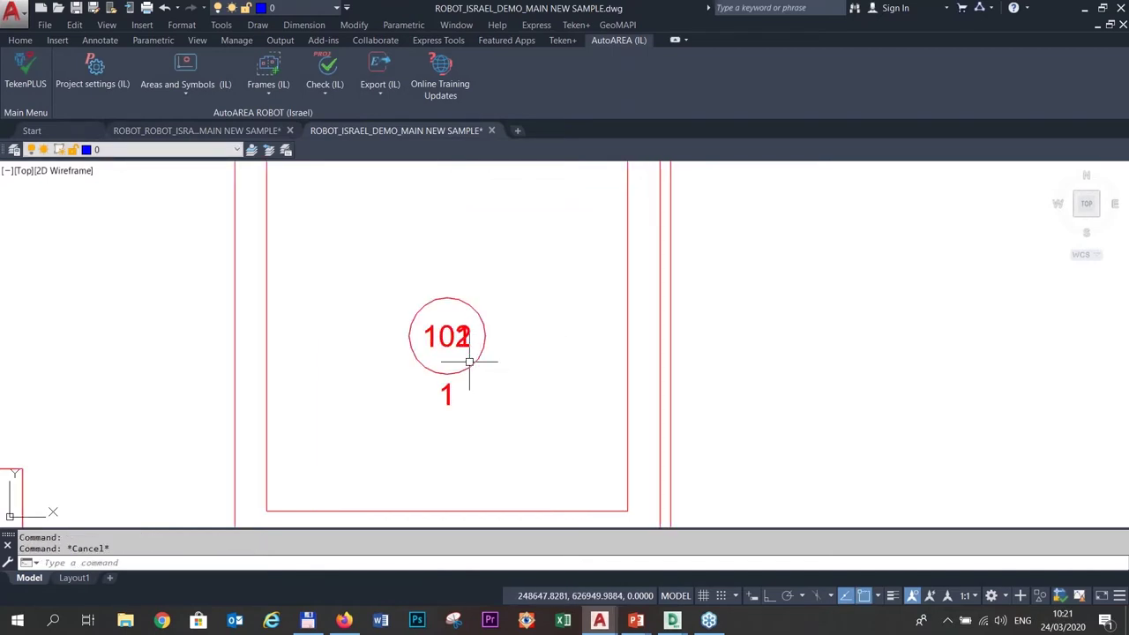
scroll(479, 367, "down", 2)
middle_click_drag(479, 367, 479, 389)
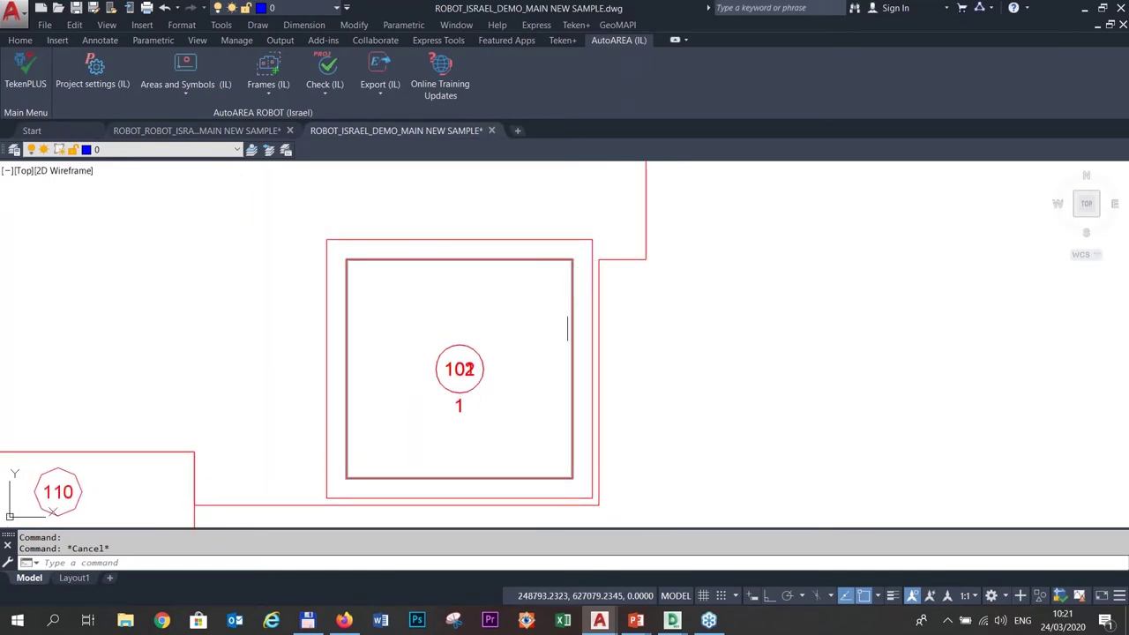
left_click(470, 346)
type("m")
key("Return")
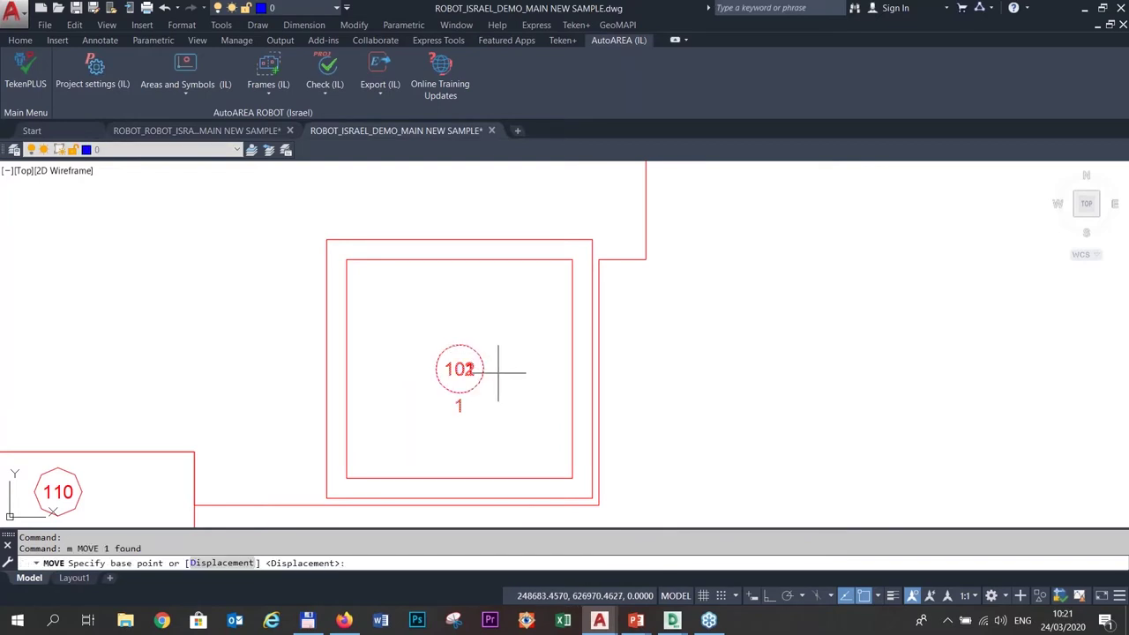
left_click(502, 374)
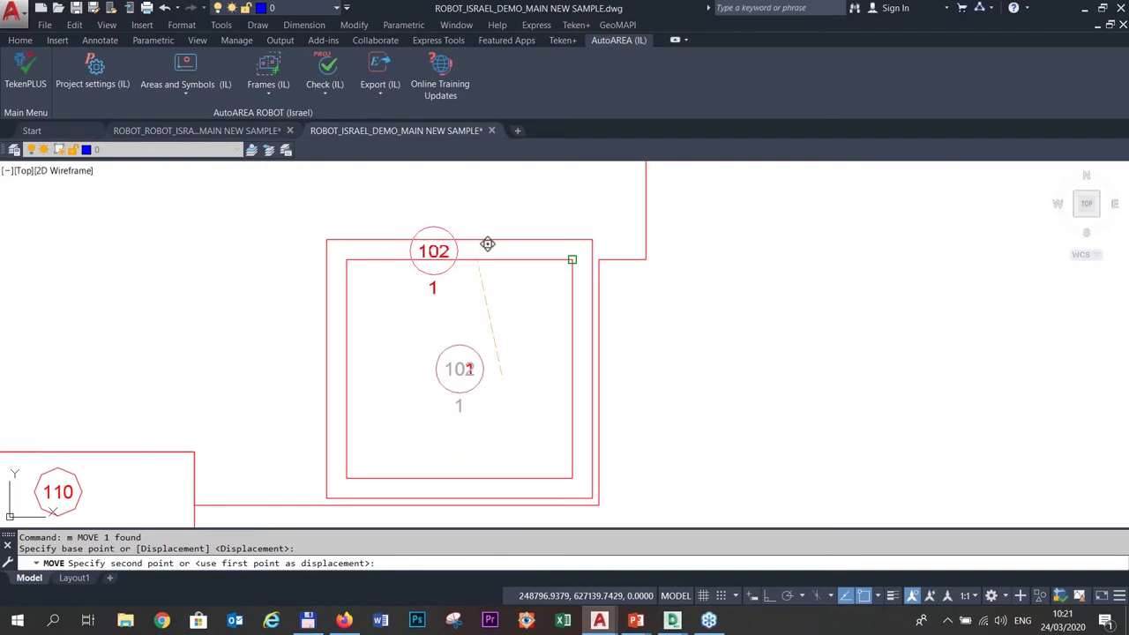
scroll(486, 243, "up", 4)
key("Escape")
key("Escape")
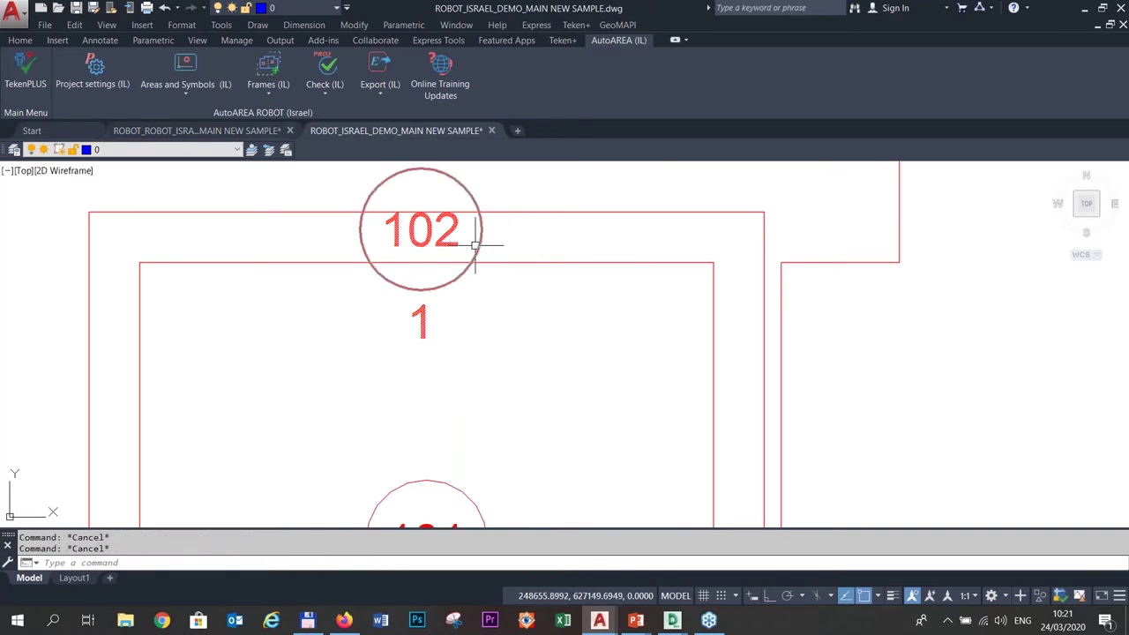
left_click(477, 246)
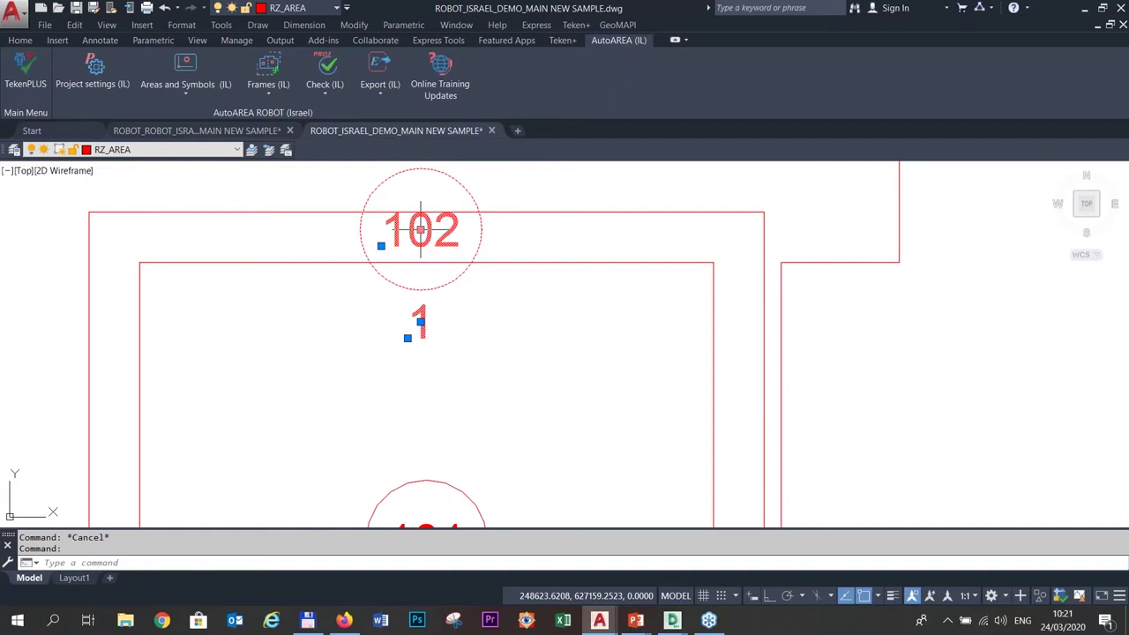
scroll(491, 345, "down", 1)
scroll(491, 345, "down", 2)
scroll(496, 343, "up", 2)
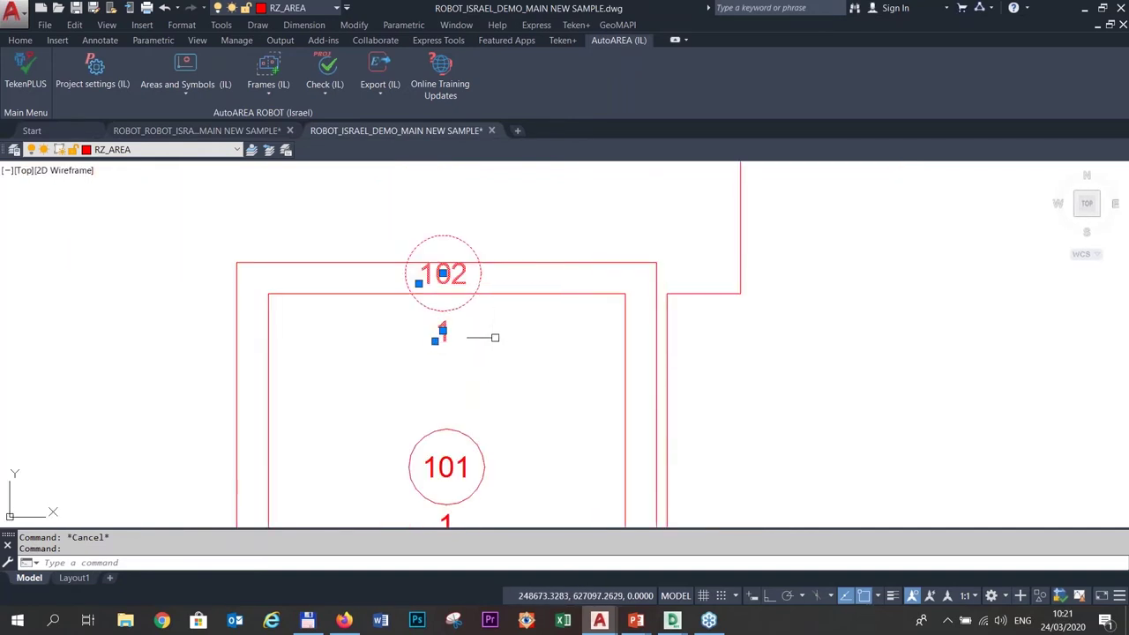
key("ctrl+z")
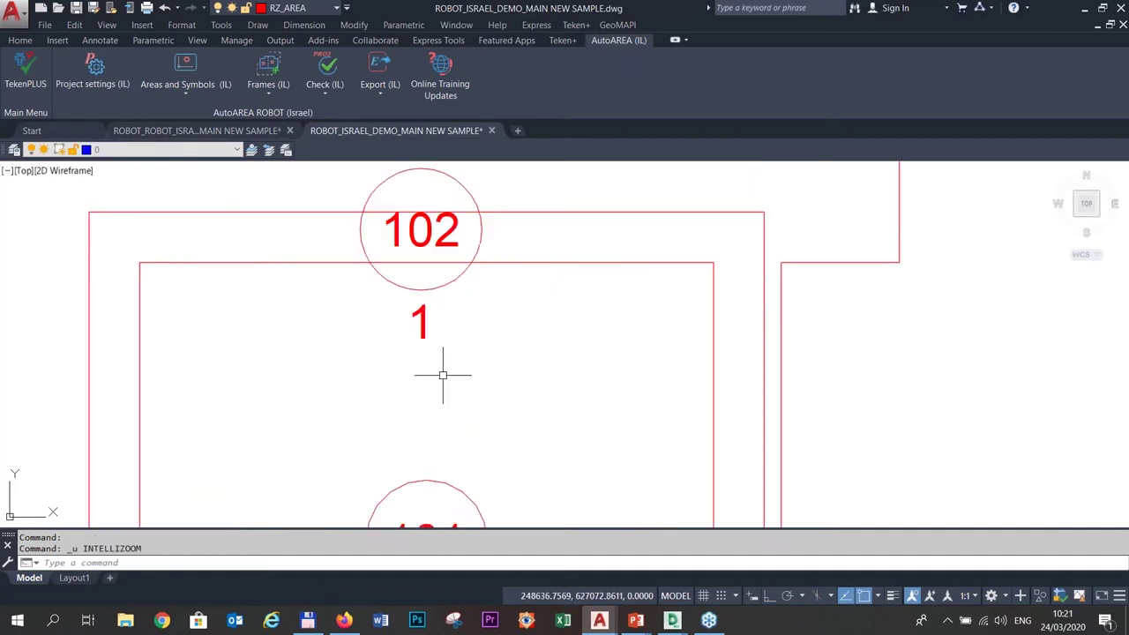
key("ctrl+z")
type("1")
Draw a short vertical line with Ortho on, from above room 102 down across its top wall.
key("Return")
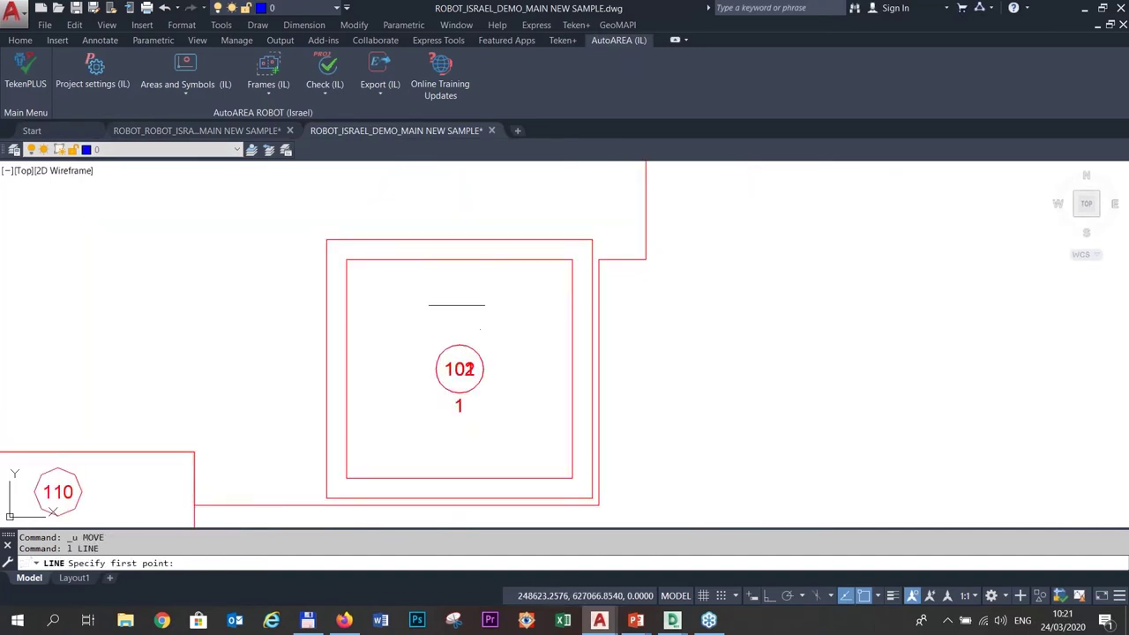
left_click(459, 239)
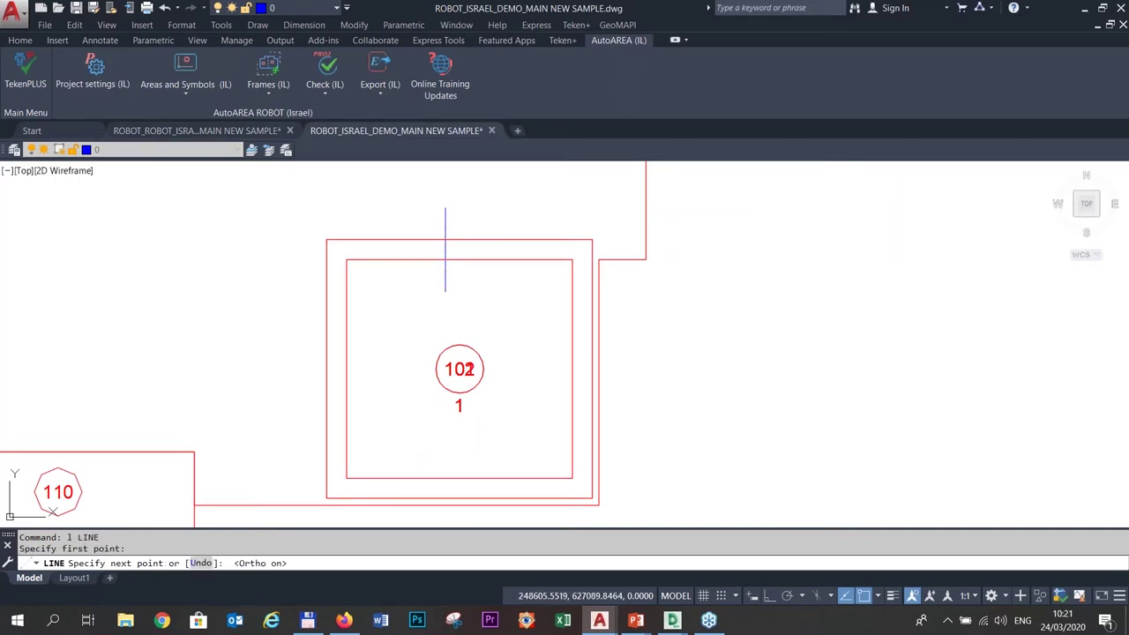
key("F8")
left_click(444, 290)
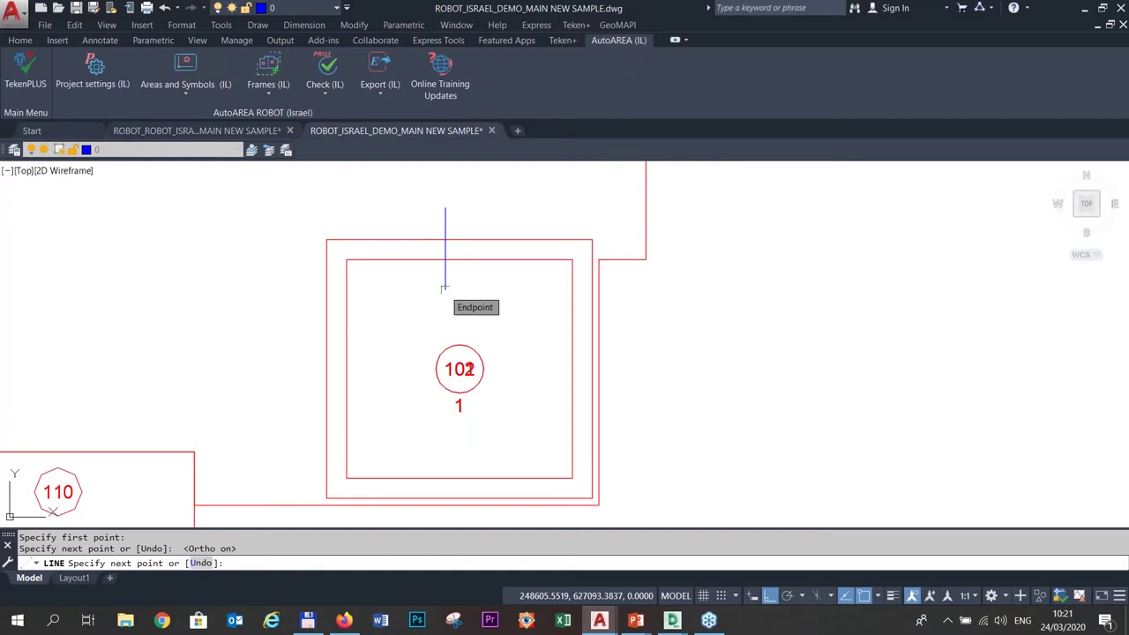
key("Escape")
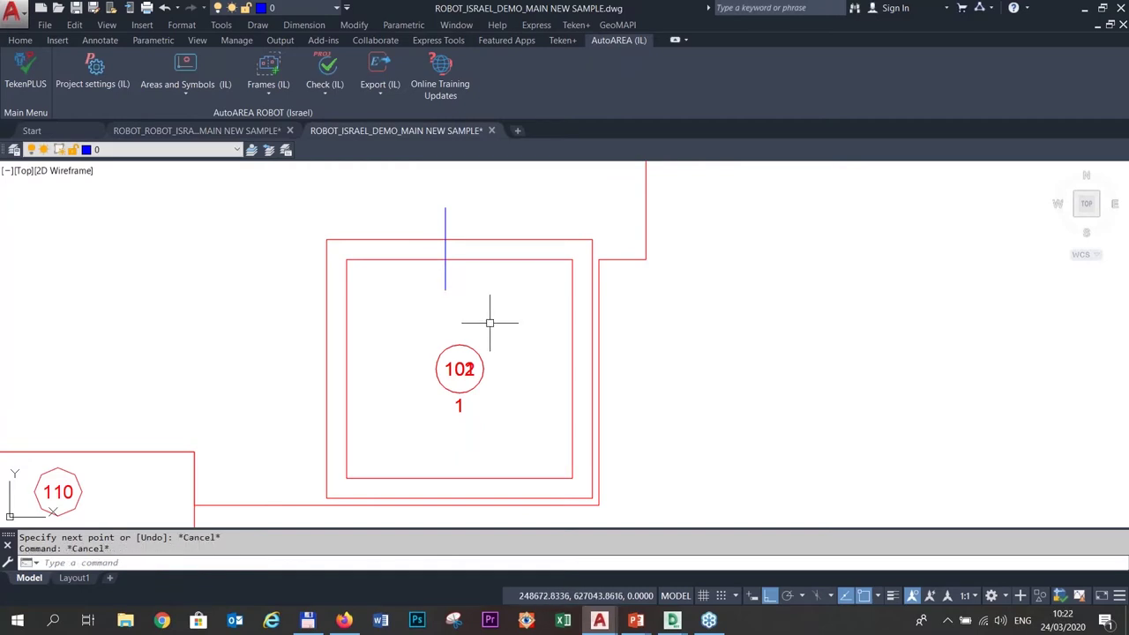
left_click(189, 92)
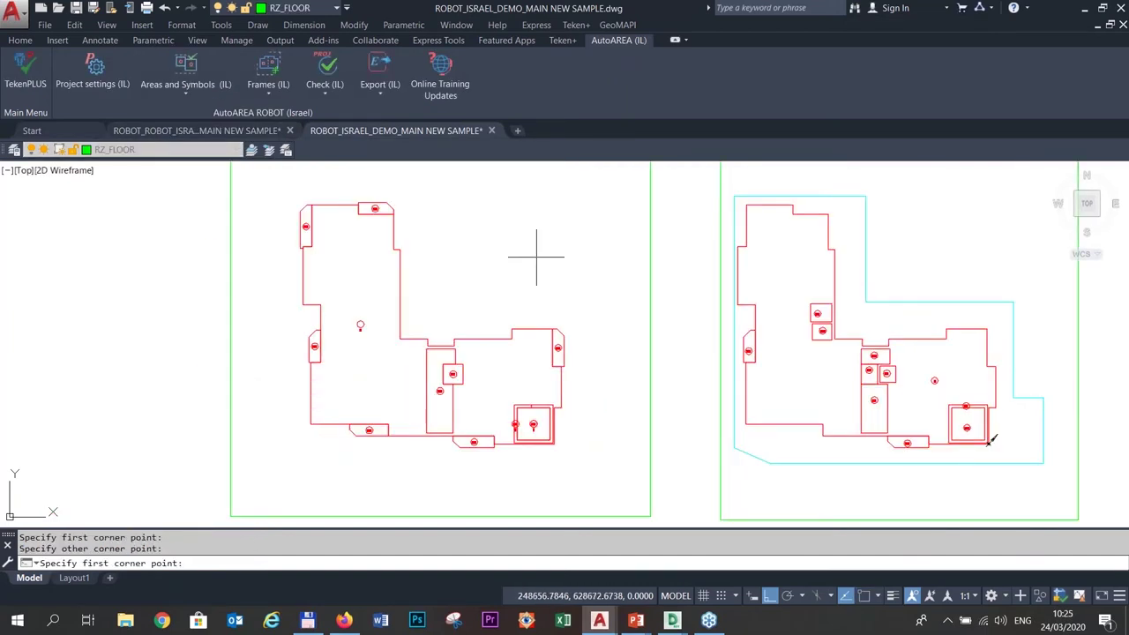
Cancel the pending corner prompt and undo the clipboard copy and grouping steps.
scroll(537, 255, "down", 2)
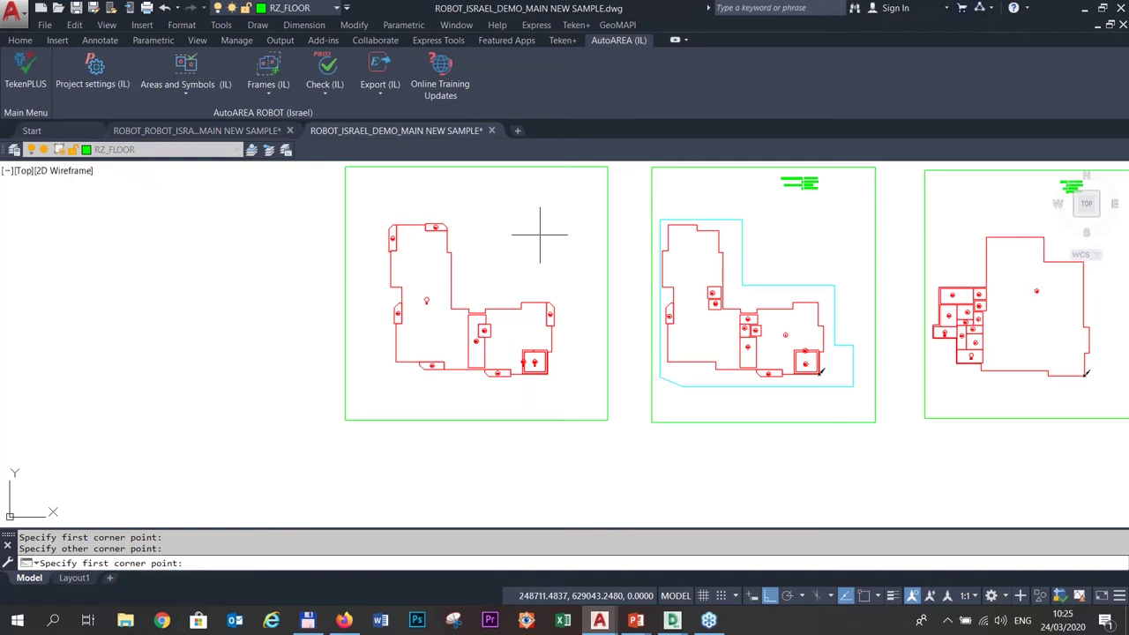
key("Escape")
key("ctrl+c")
key("Escape")
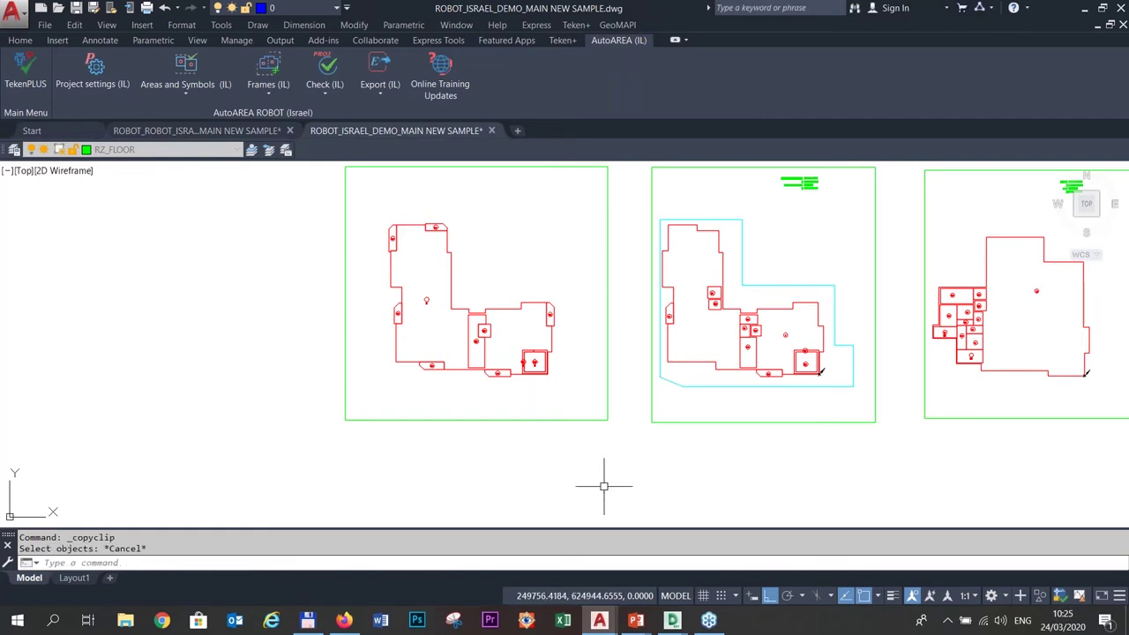
key("Escape")
key("ctrl+z")
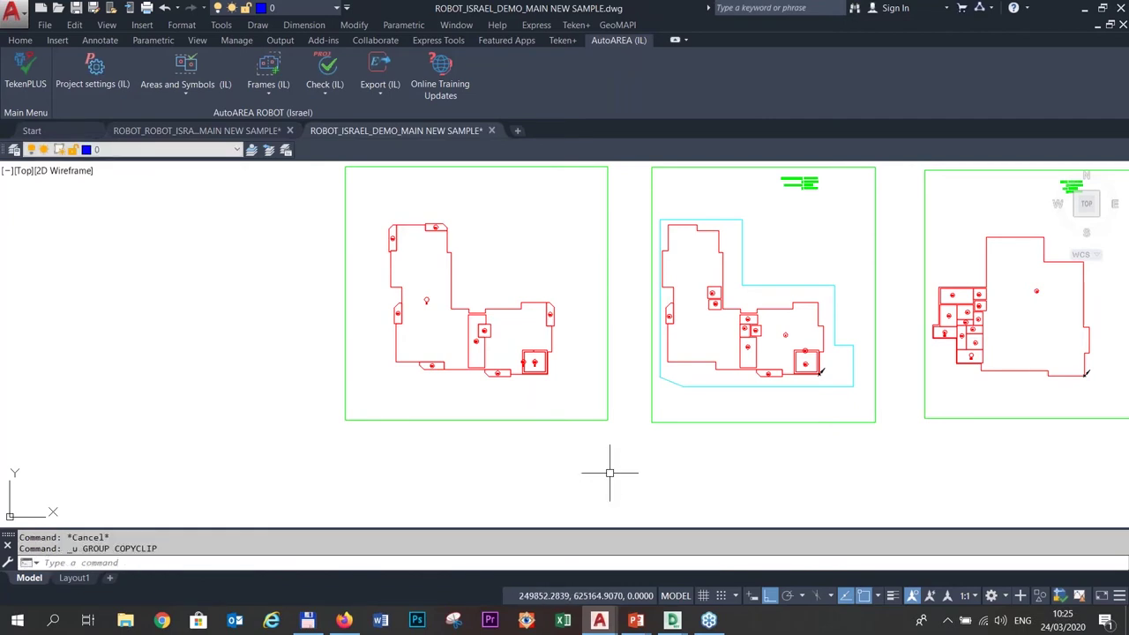
key("ctrl+z")
key("ctrl+z")
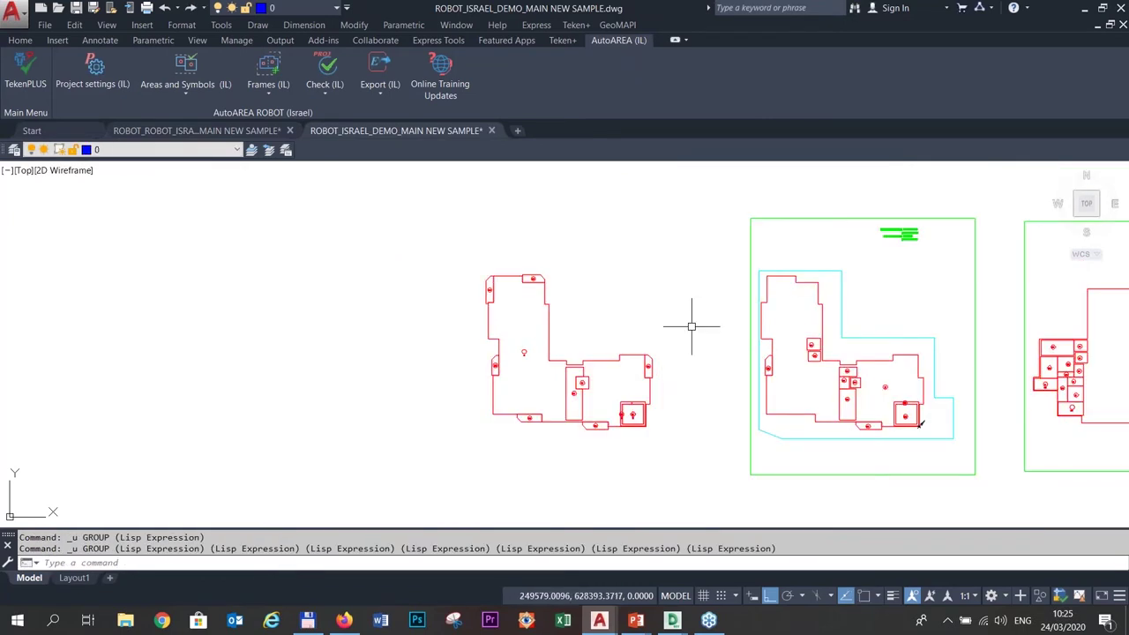
Start COPY and window-select the whole left floor plan.
type("copy")
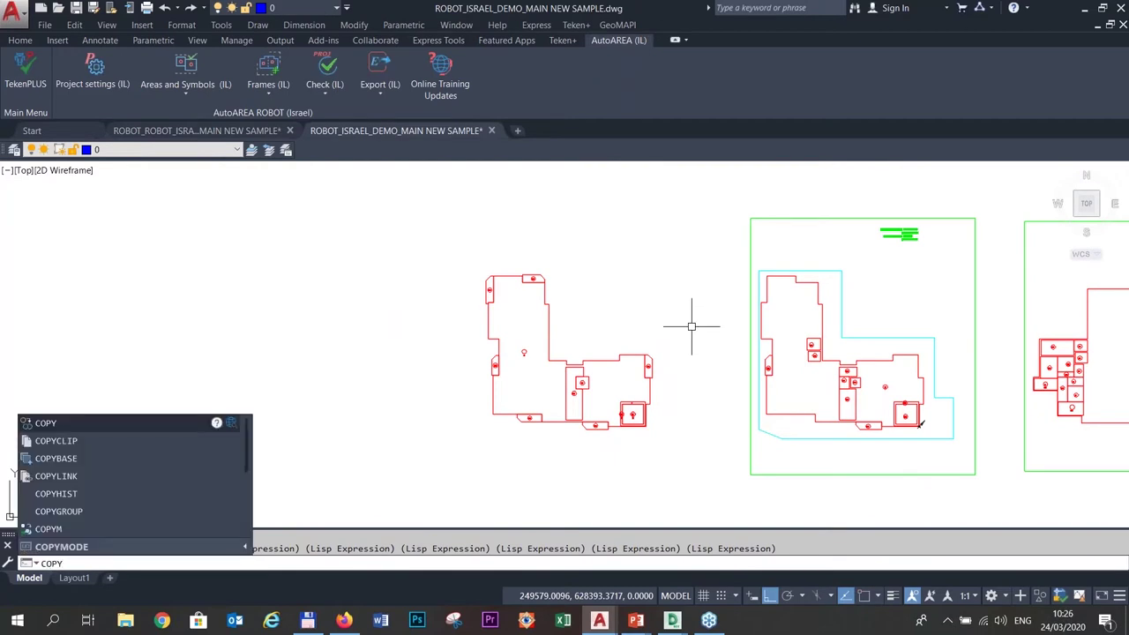
scroll(696, 323, "down", 2)
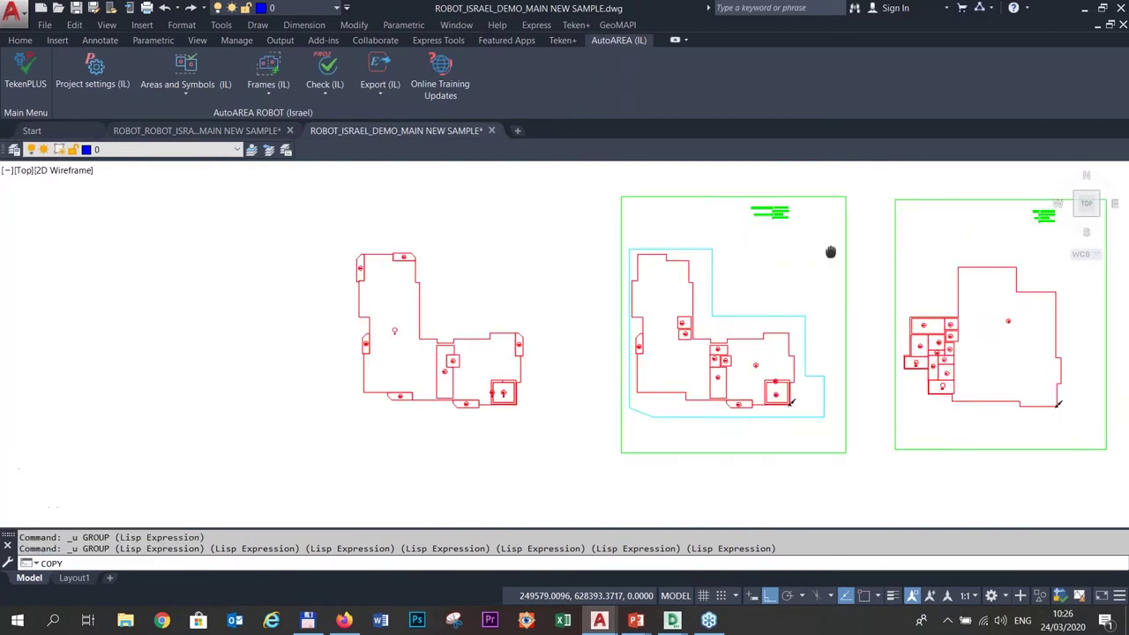
scroll(832, 252, "up", 2)
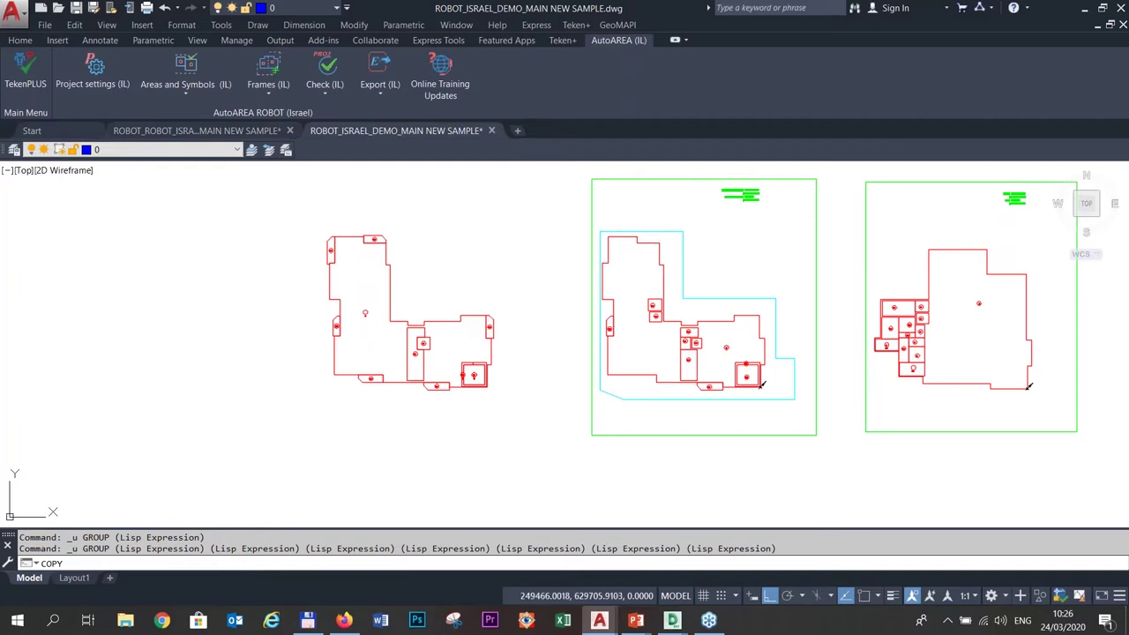
key("Return")
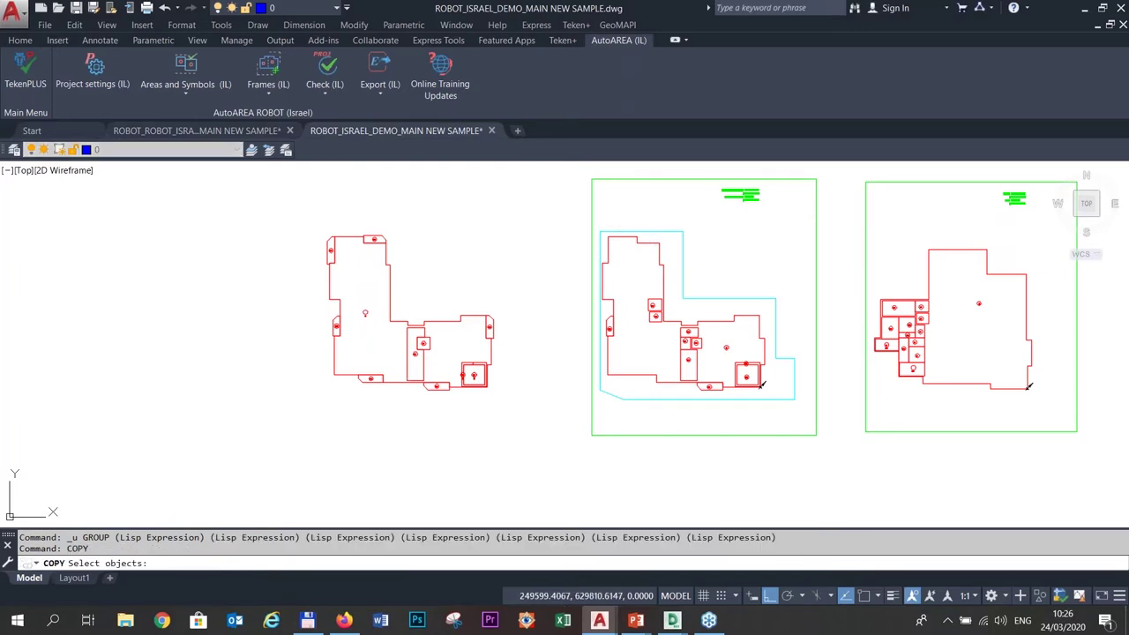
left_click(534, 193)
left_click(308, 429)
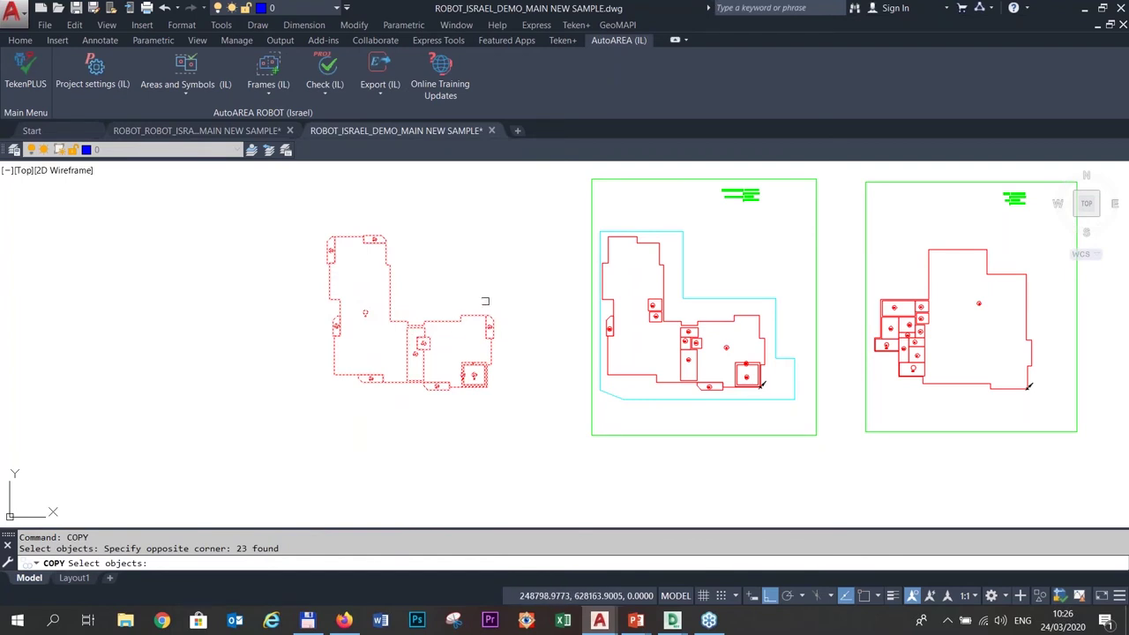
mouse_move(489, 289)
middle_mouse_down()
mouse_move(477, 328)
mouse_move(462, 312)
middle_mouse_up()
key("Return")
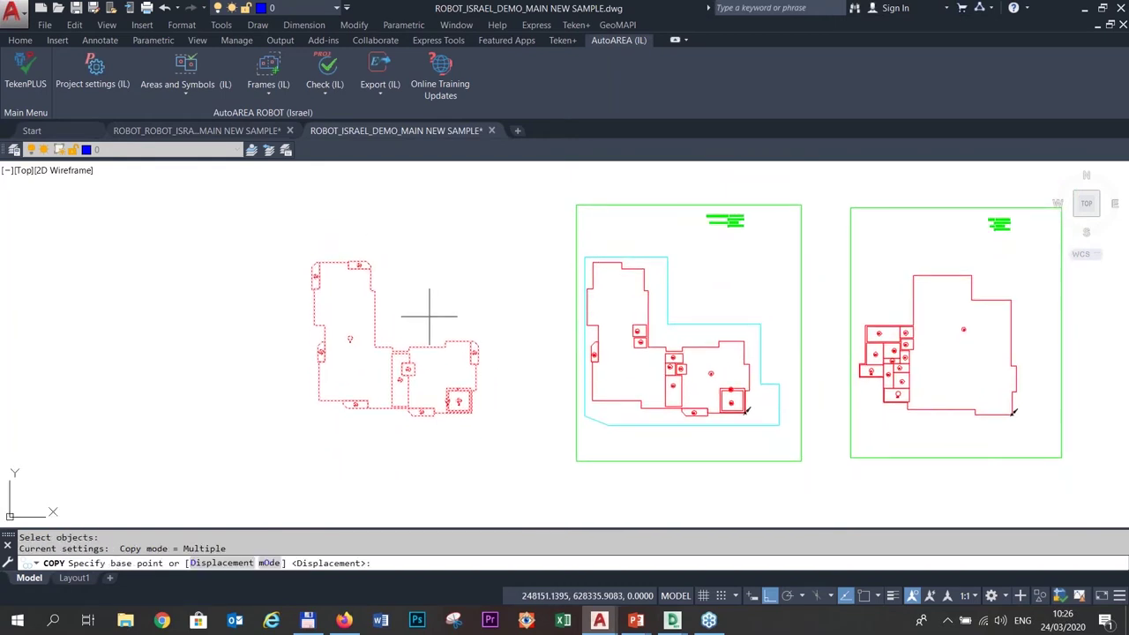
Snap the copy's base point to the floor plan's corner wall endpoint.
scroll(483, 350, "up", 2)
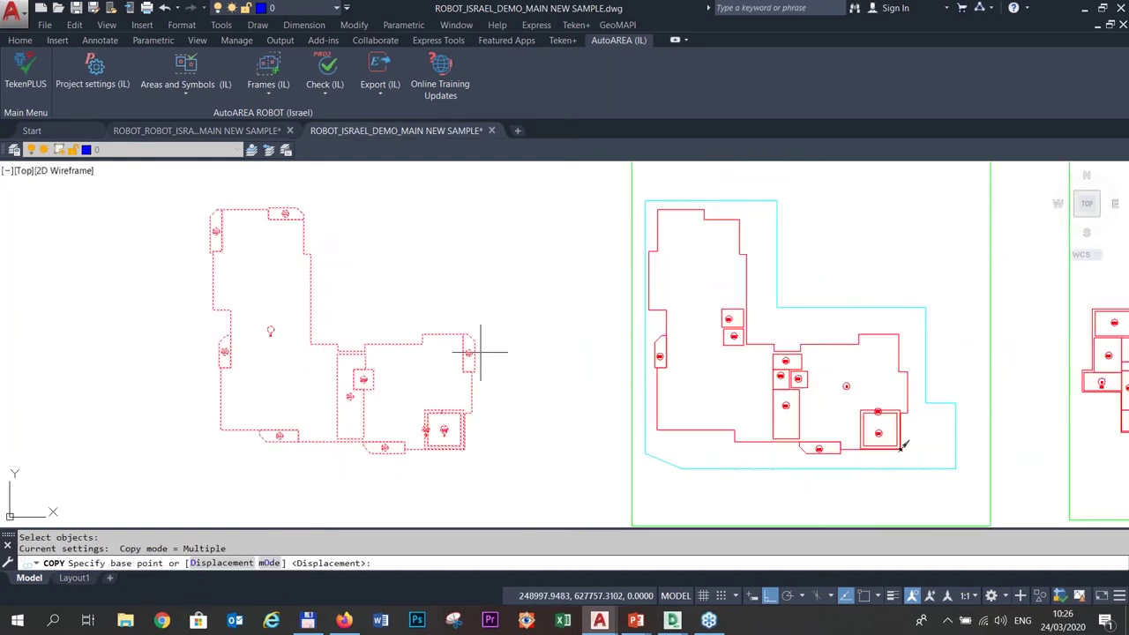
scroll(481, 351, "up", 2)
type("e")
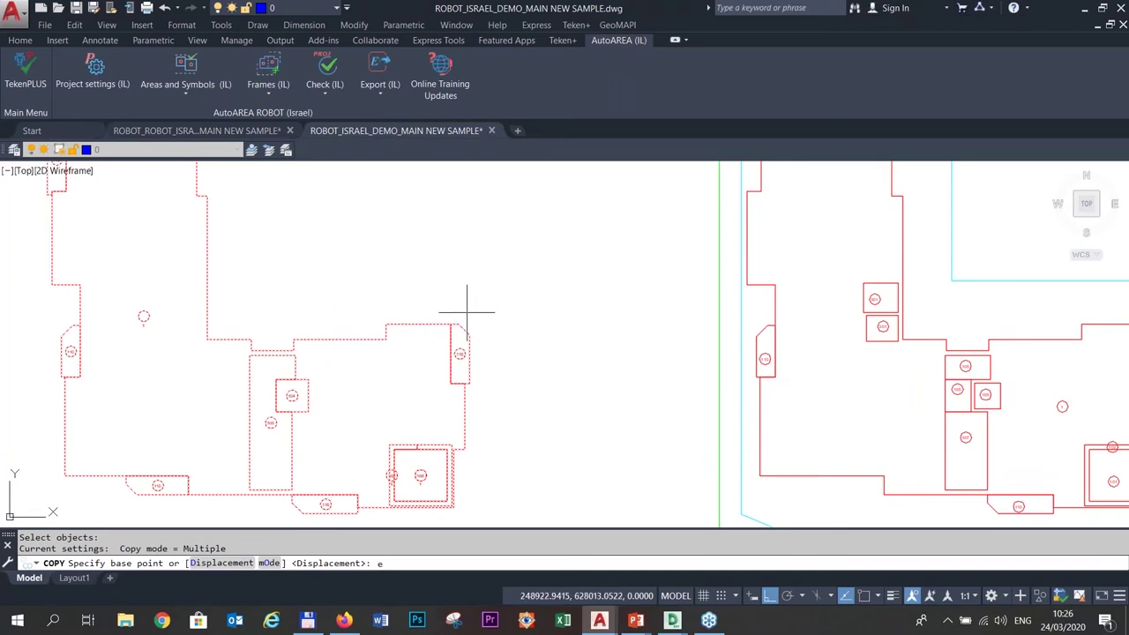
type("nd")
key("Return")
left_click(468, 328)
scroll(459, 323, "down", 2)
scroll(441, 321, "down", 2)
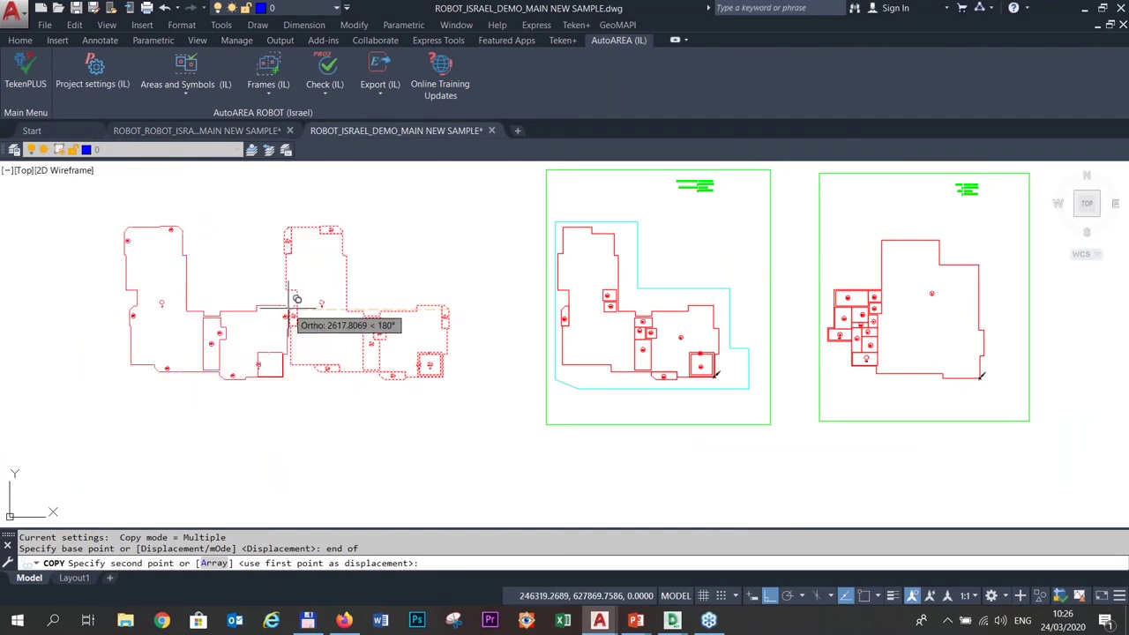
scroll(296, 300, "up", 2)
scroll(291, 304, "up", 3)
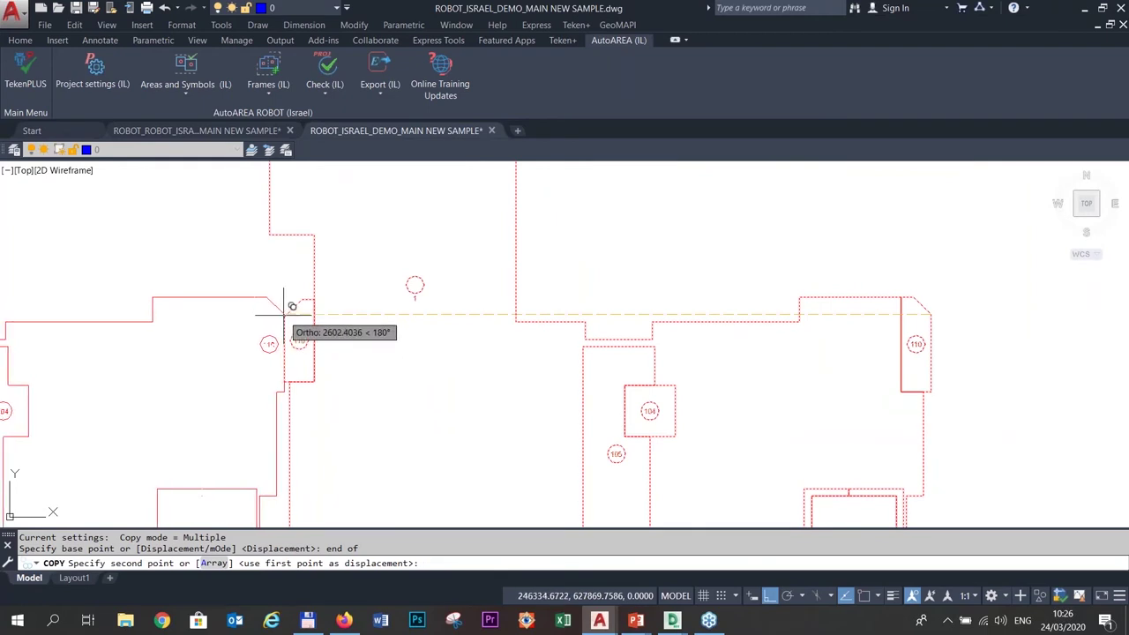
scroll(274, 282, "down", 4)
scroll(326, 282, "down", 2)
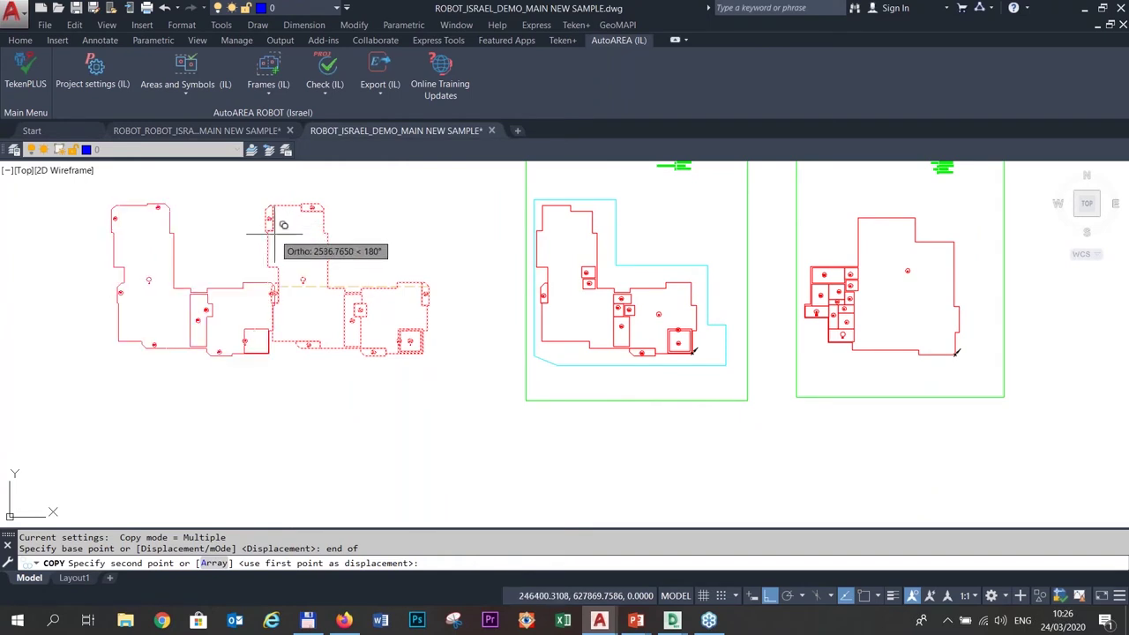
With Ortho off, place the copied floor plan at the matching corner endpoint and end COPY.
key("F8")
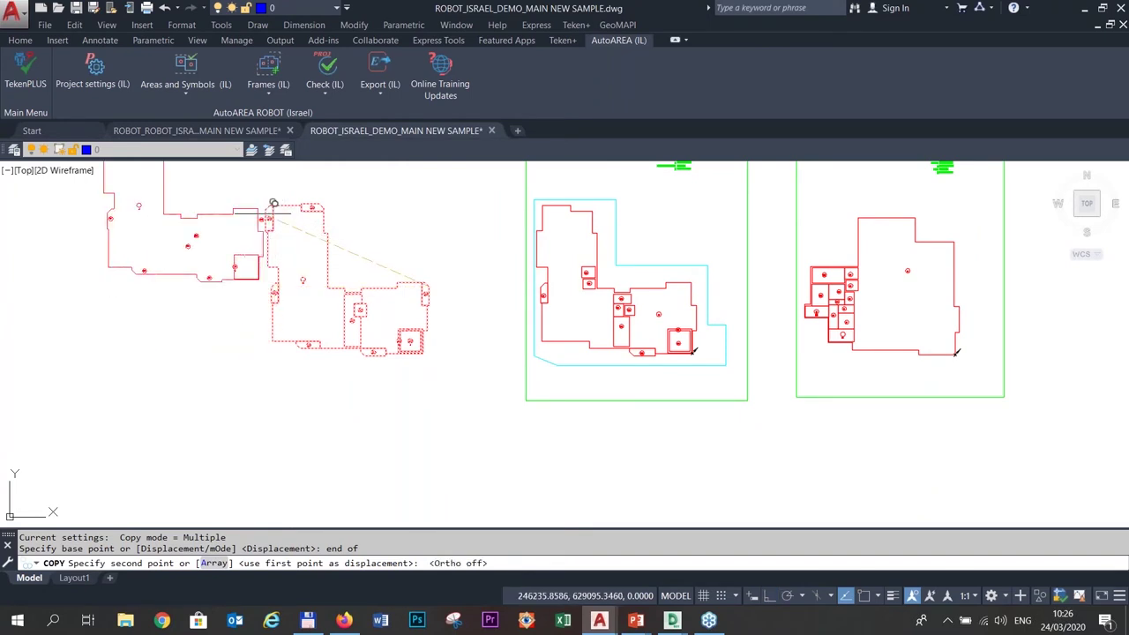
scroll(269, 213, "up", 2)
scroll(268, 205, "up", 4)
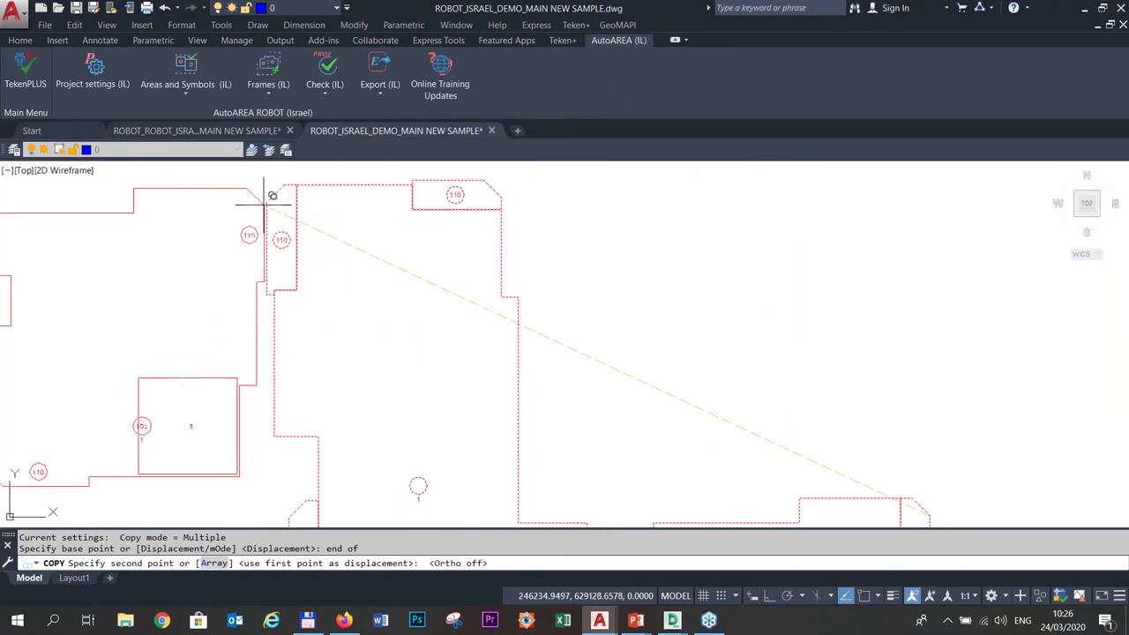
type("end")
key("Return")
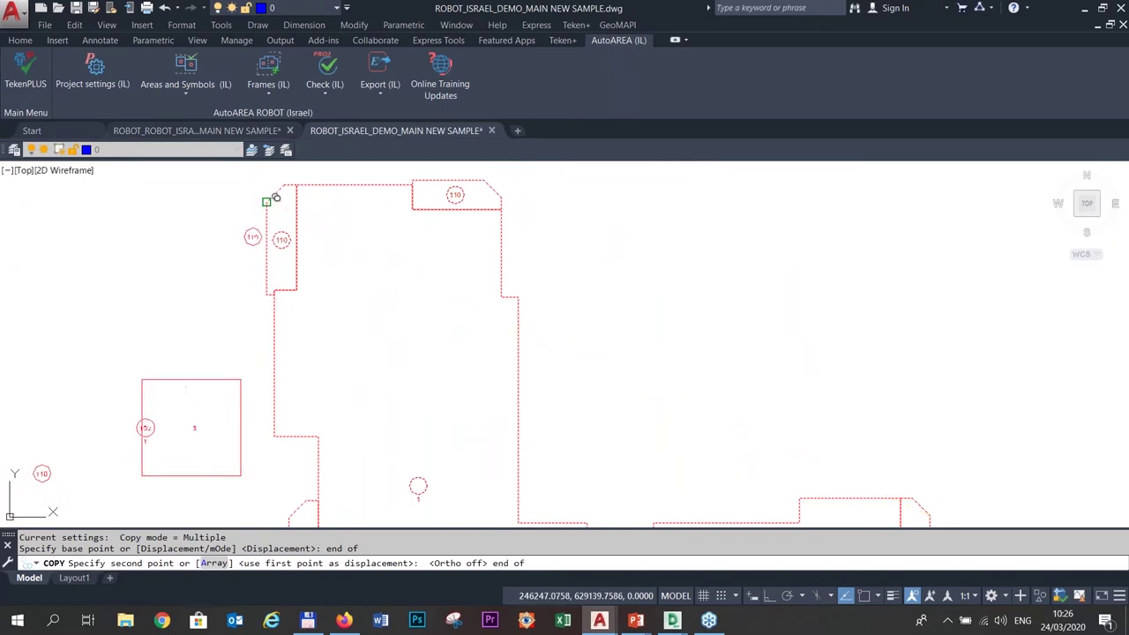
left_click(266, 202)
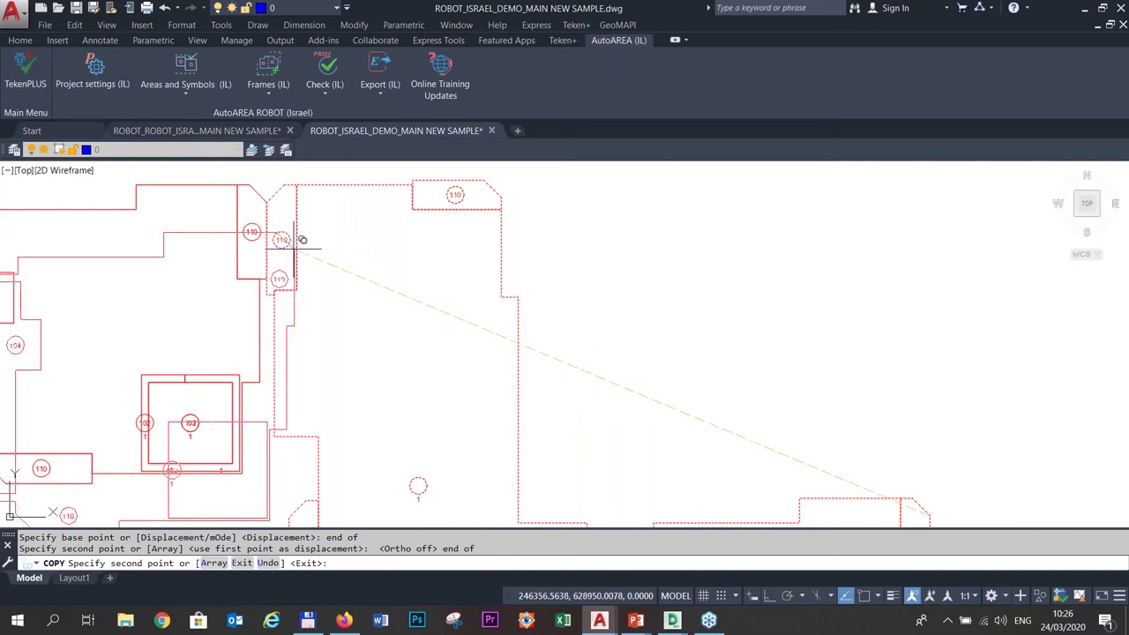
key("Escape")
key("Escape")
scroll(286, 244, "down", 5)
scroll(317, 256, "down", 2)
scroll(350, 265, "up", 4)
scroll(356, 291, "up", 2)
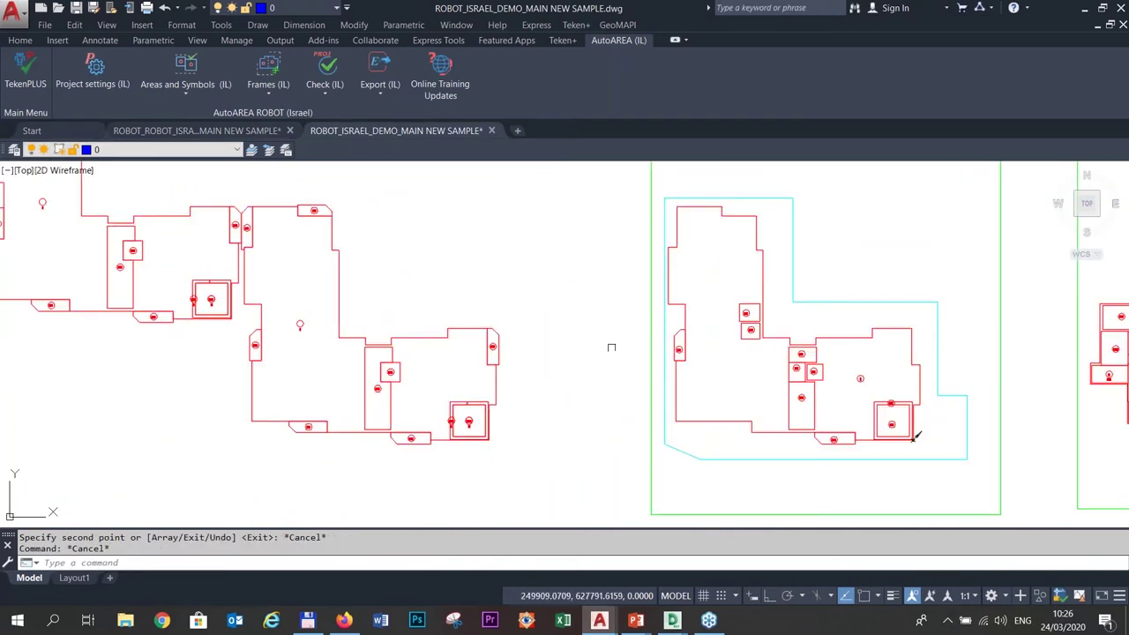
scroll(403, 273, "down", 5)
scroll(403, 265, "up", 3)
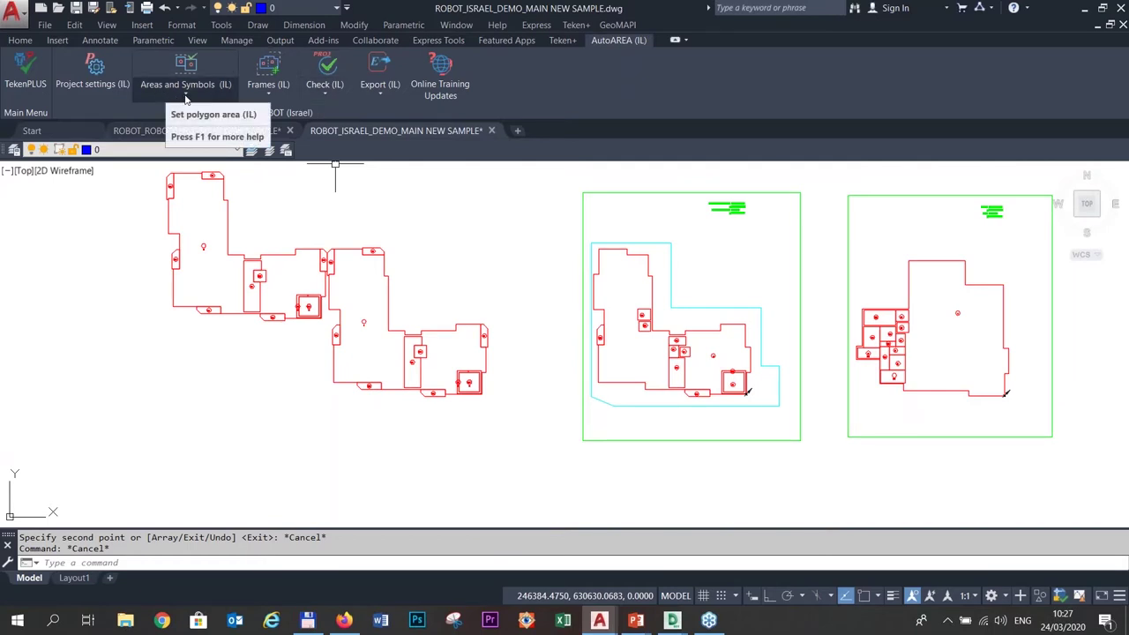
Start and cancel a Frames (IL) > Create FLOOR frame, then begin a polyline with PL.
left_click(268, 94)
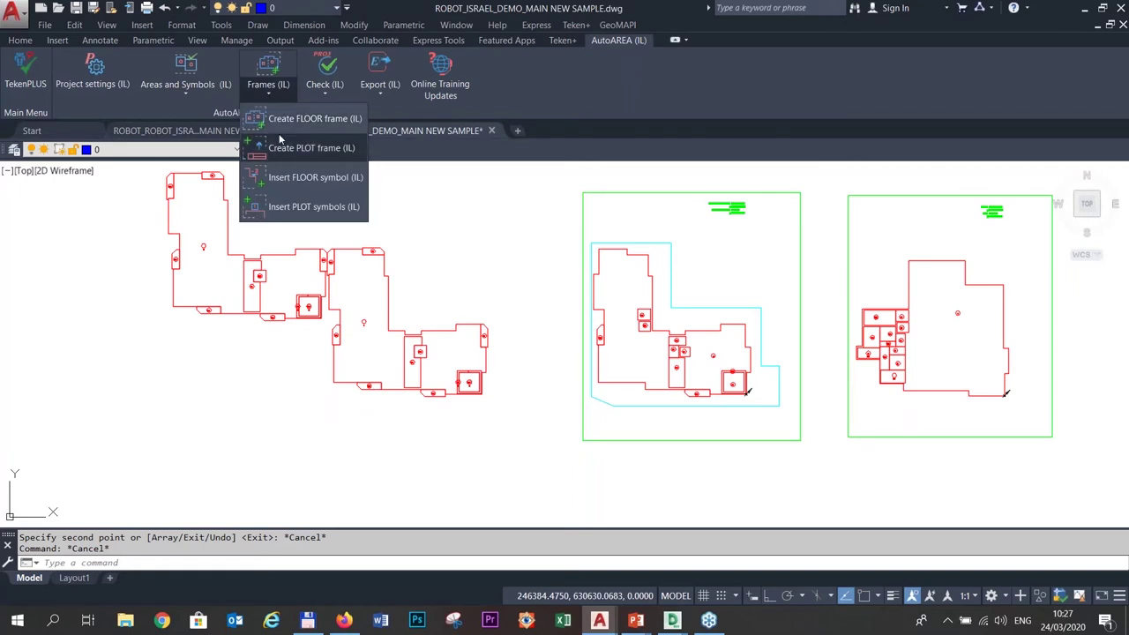
left_click(281, 120)
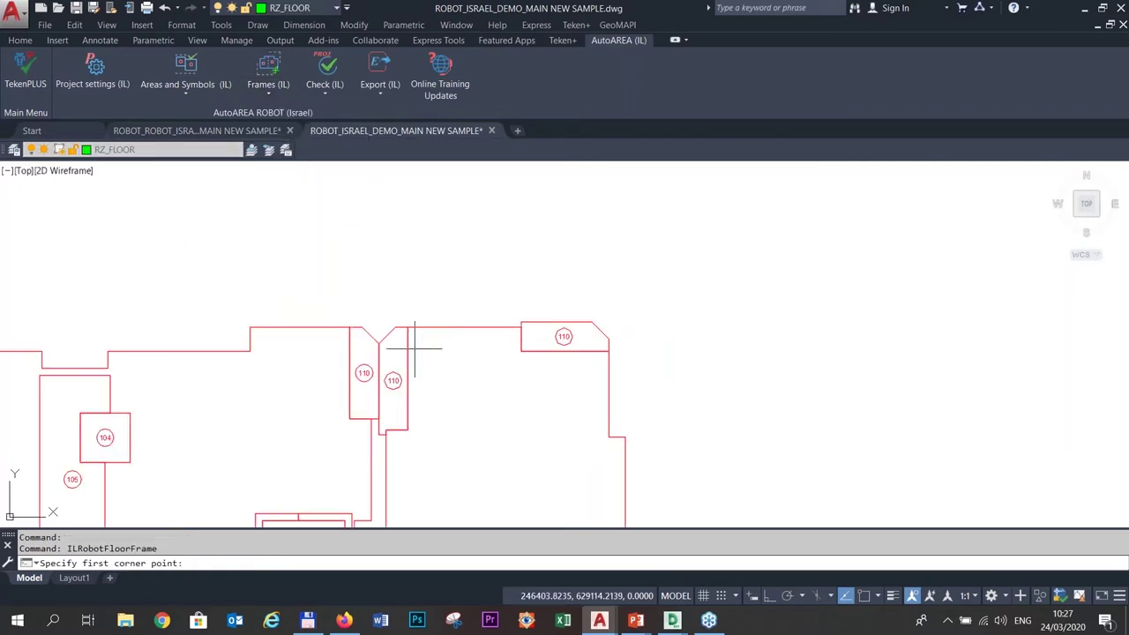
scroll(377, 407, "up", 4)
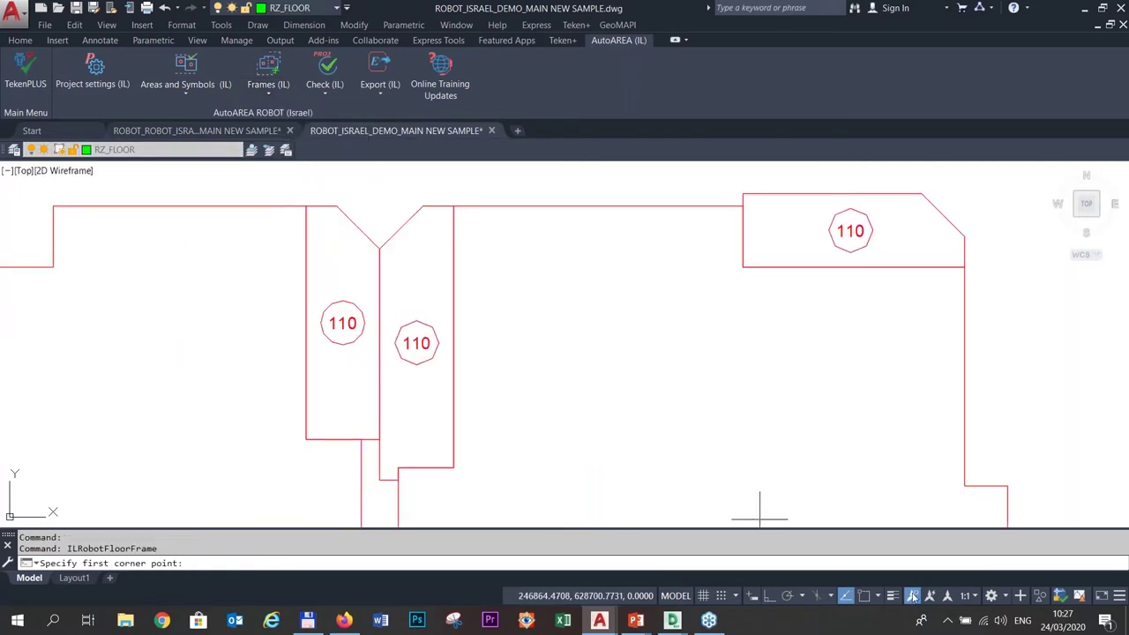
scroll(377, 300, "down", 2)
scroll(391, 239, "down", 3)
scroll(391, 225, "down", 2)
mouse_move(391, 222)
middle_mouse_down()
mouse_move(393, 284)
mouse_move(374, 222)
middle_mouse_up()
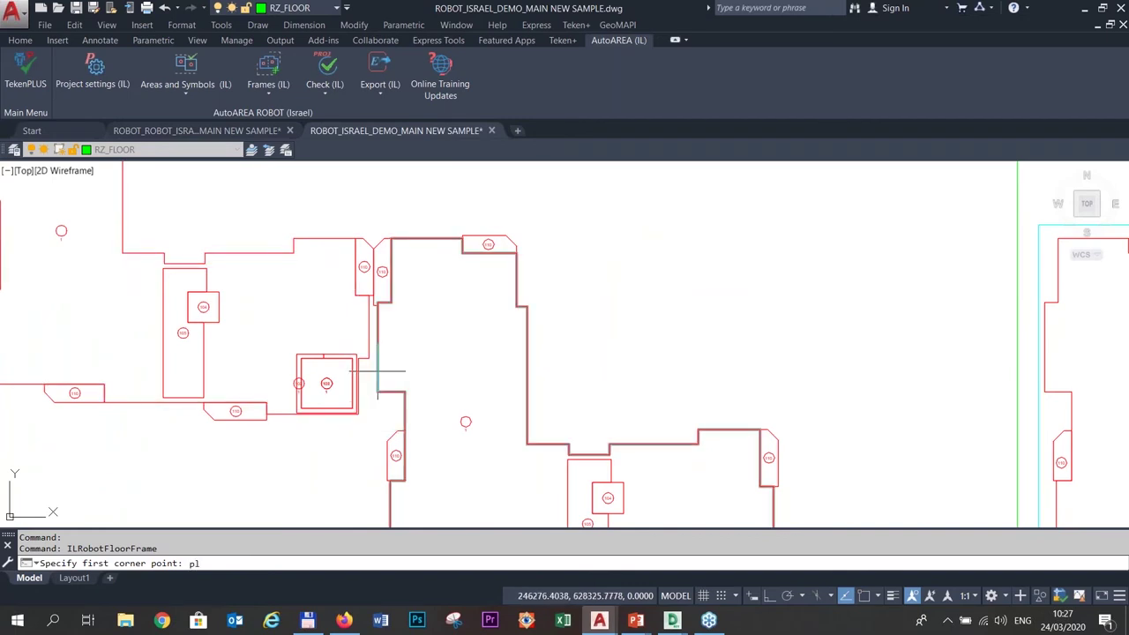
key("Return")
left_click(376, 368)
key("Escape")
key("Escape")
type("pl")
key("Return")
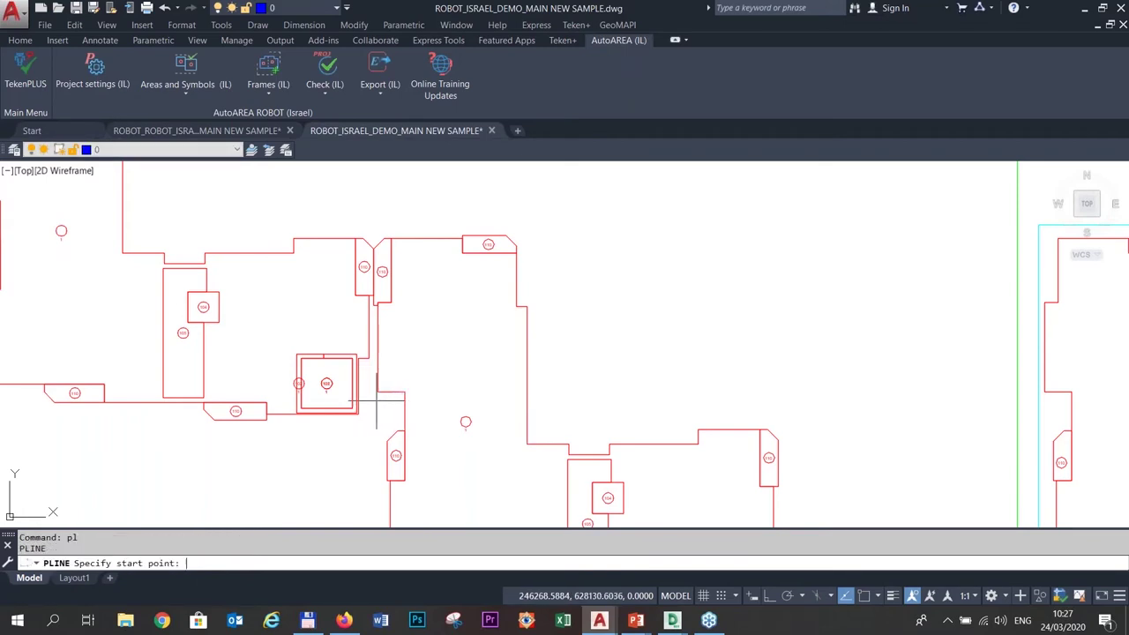
Start the polyline on the wall between the 110 rooms and trace vertices up to the top-left corner.
left_click(374, 424)
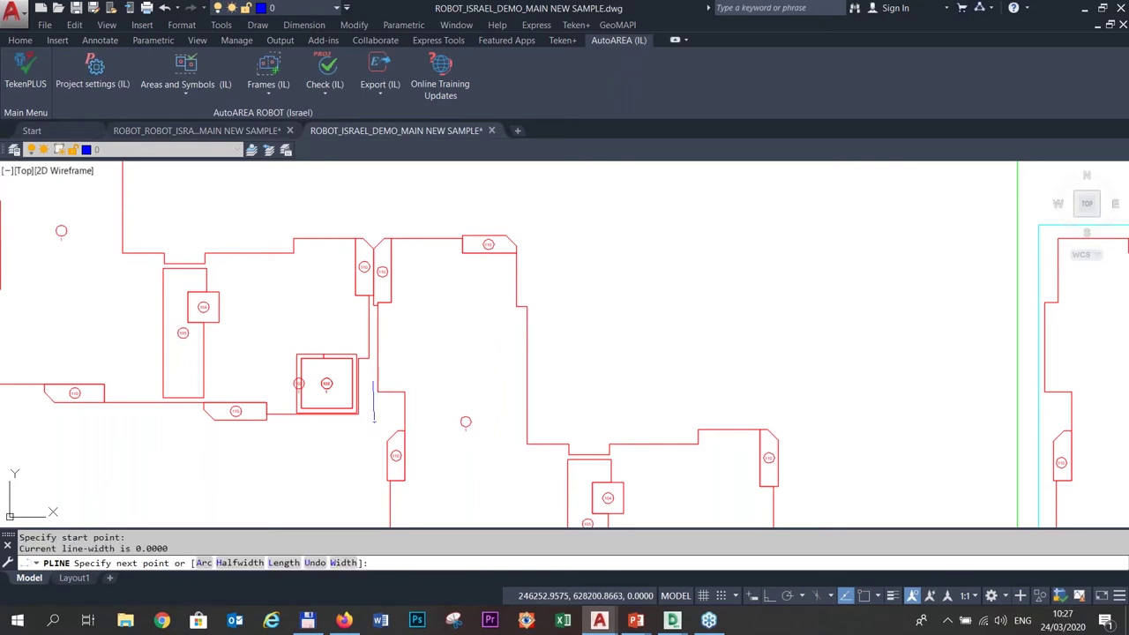
scroll(374, 318, "up", 1)
scroll(374, 316, "up", 2)
scroll(374, 315, "up", 1)
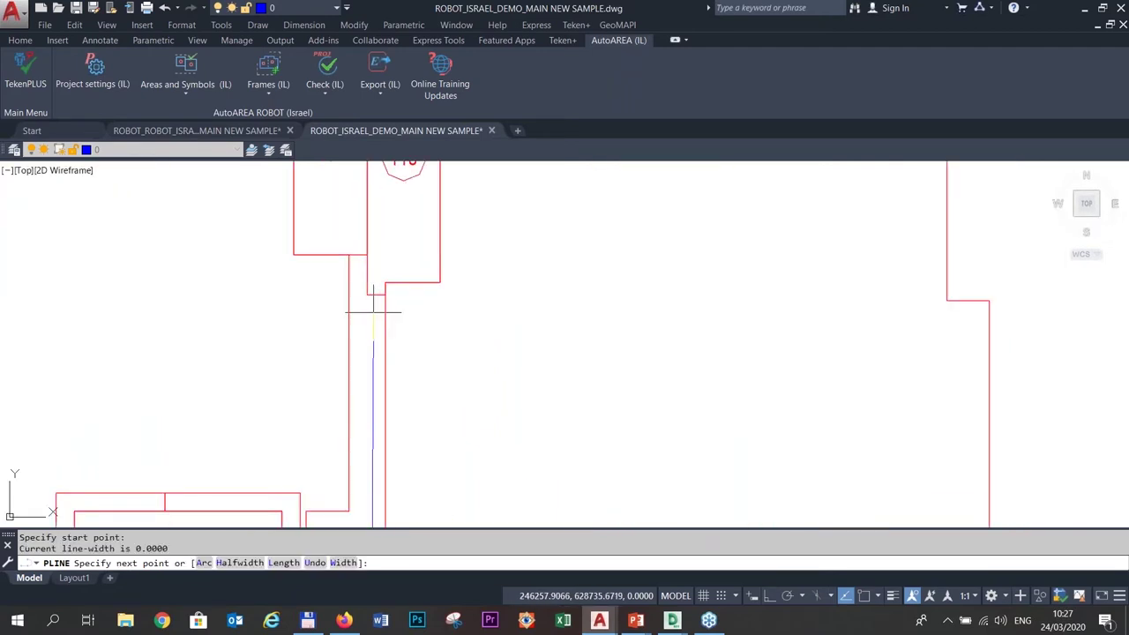
left_click(373, 312)
middle_click_drag(371, 302, 335, 482)
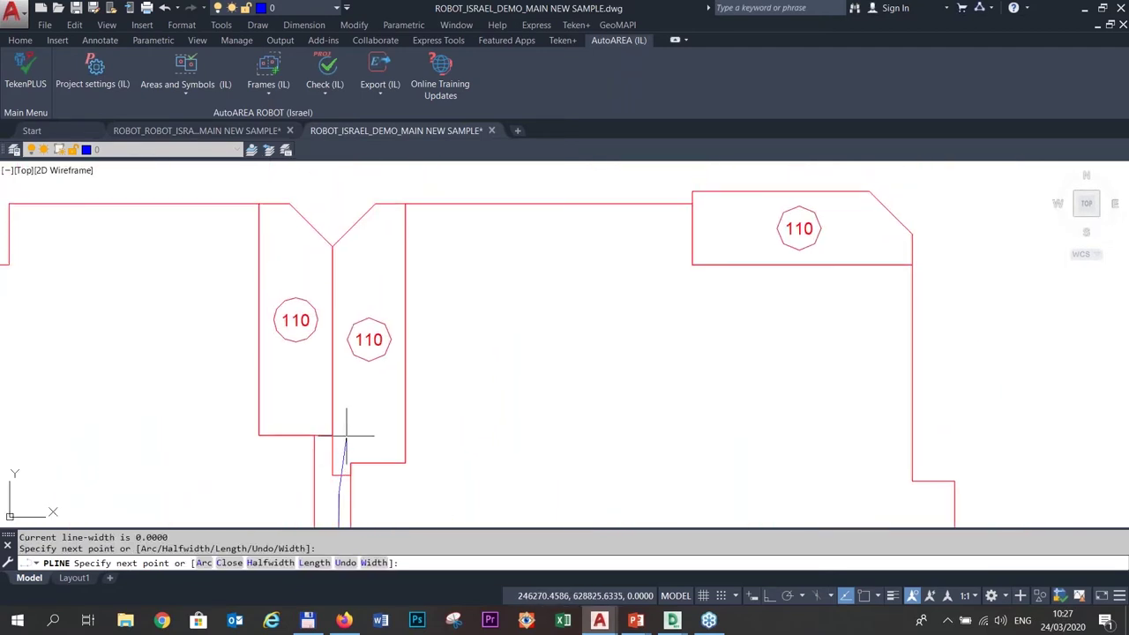
left_click(344, 181)
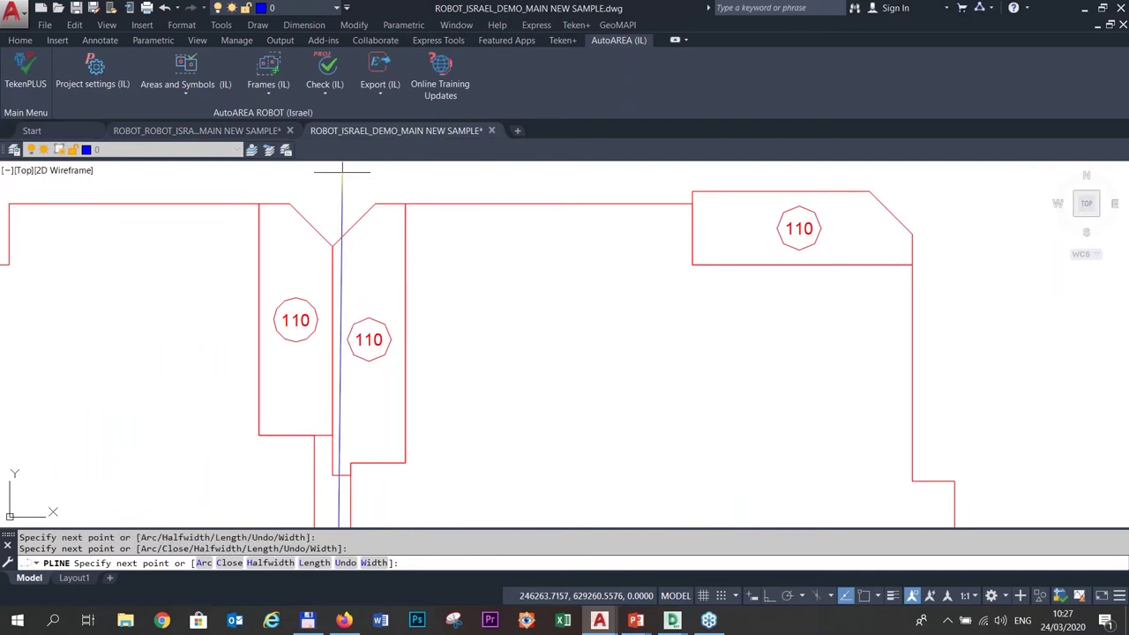
scroll(344, 181, "down", 5)
middle_click_drag(347, 207, 380, 397)
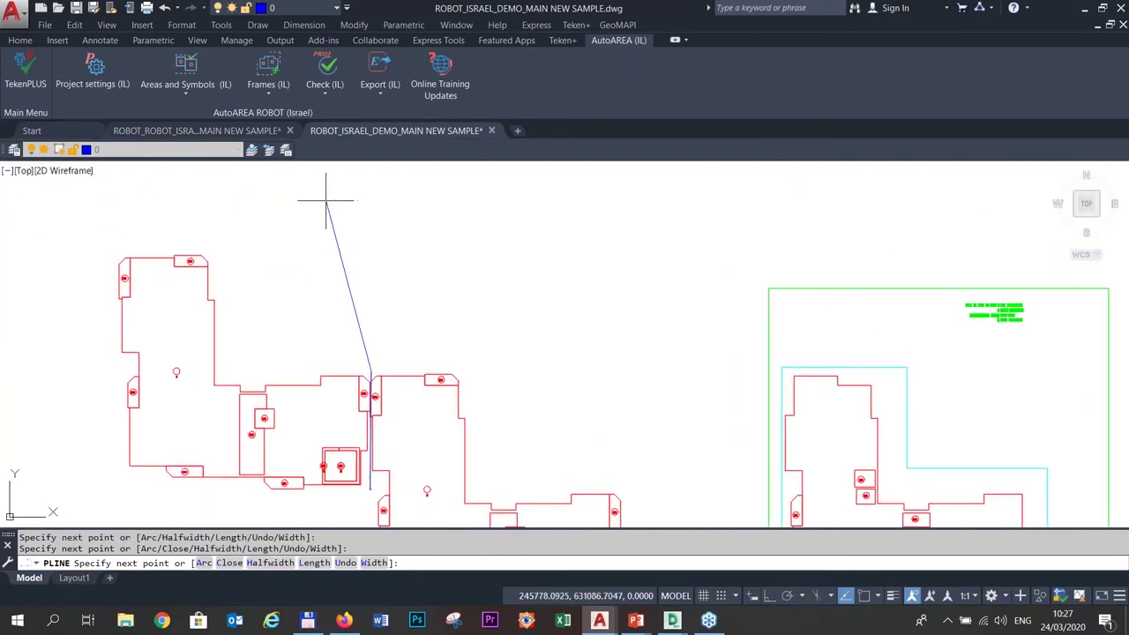
left_click(327, 201)
left_click(100, 233)
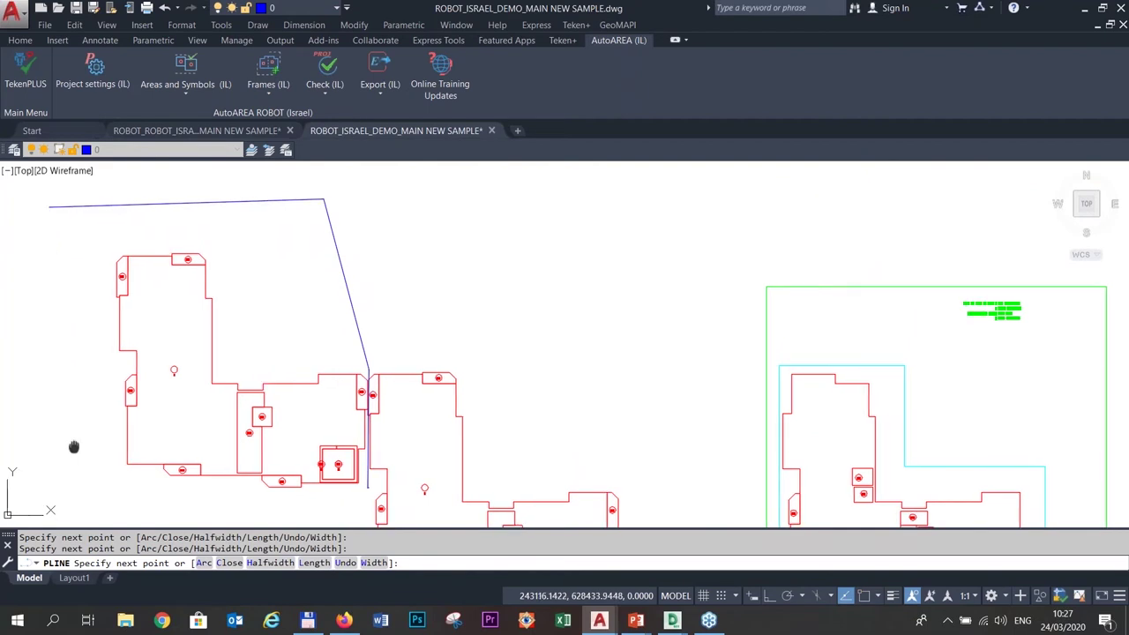
With Ortho on, add the left and bottom vertices, close the polyline, then undo the last step.
middle_click_drag(74, 448, 83, 253)
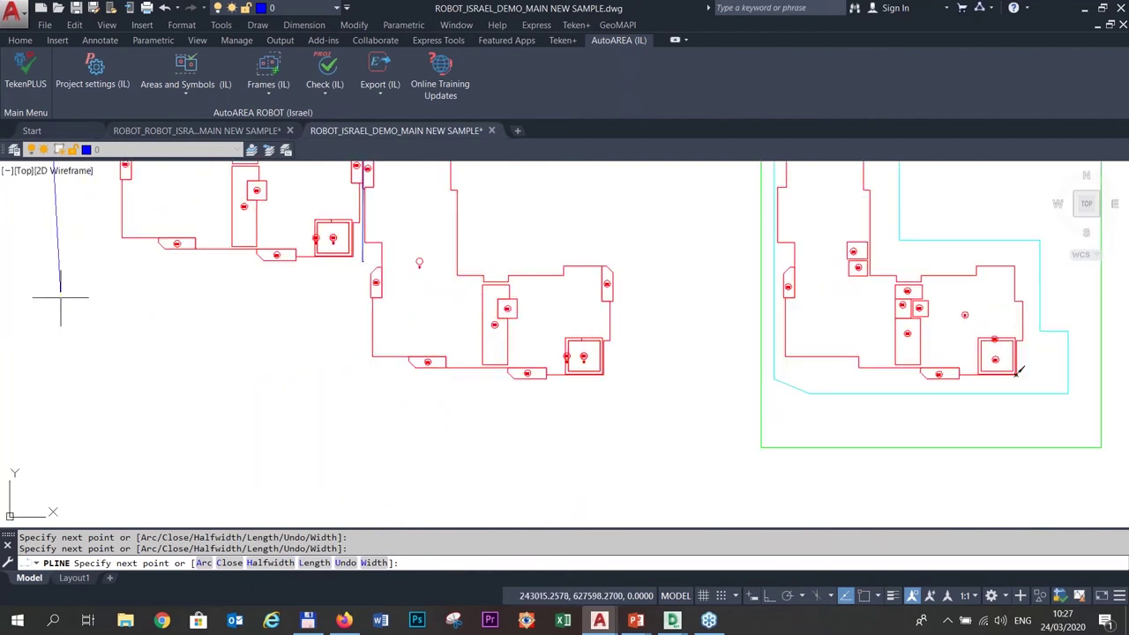
key("F8")
left_click(44, 320)
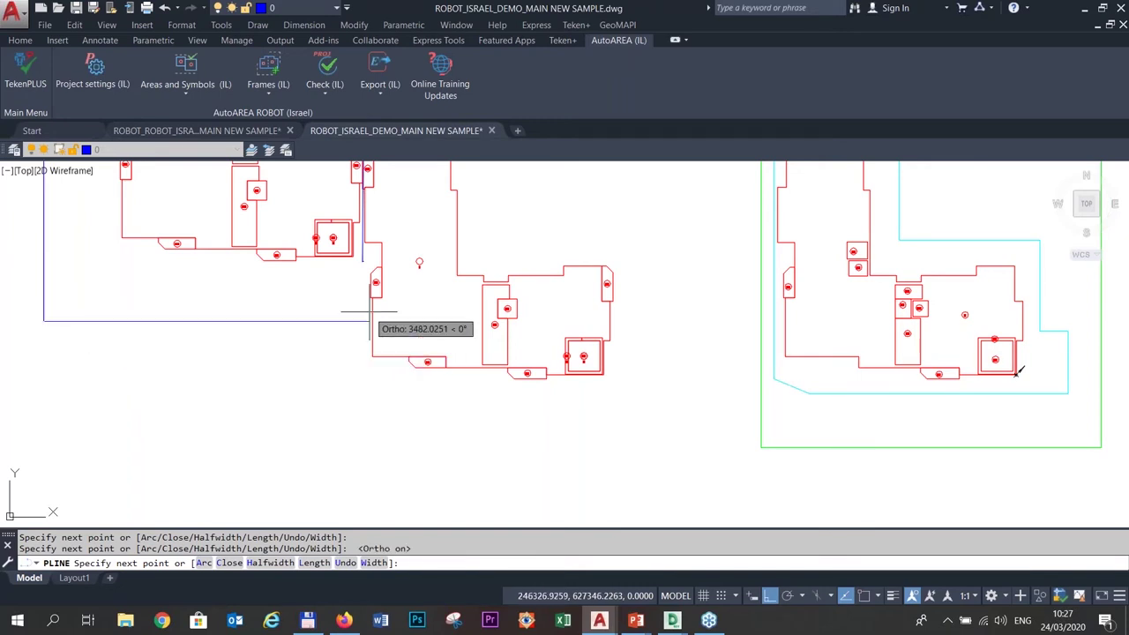
left_click(334, 315)
type("c")
key("Return")
scroll(370, 317, "up", 2)
scroll(321, 321, "up", 2)
scroll(322, 321, "up", 3)
scroll(321, 321, "up", 3)
middle_click_drag(383, 239, 404, 206)
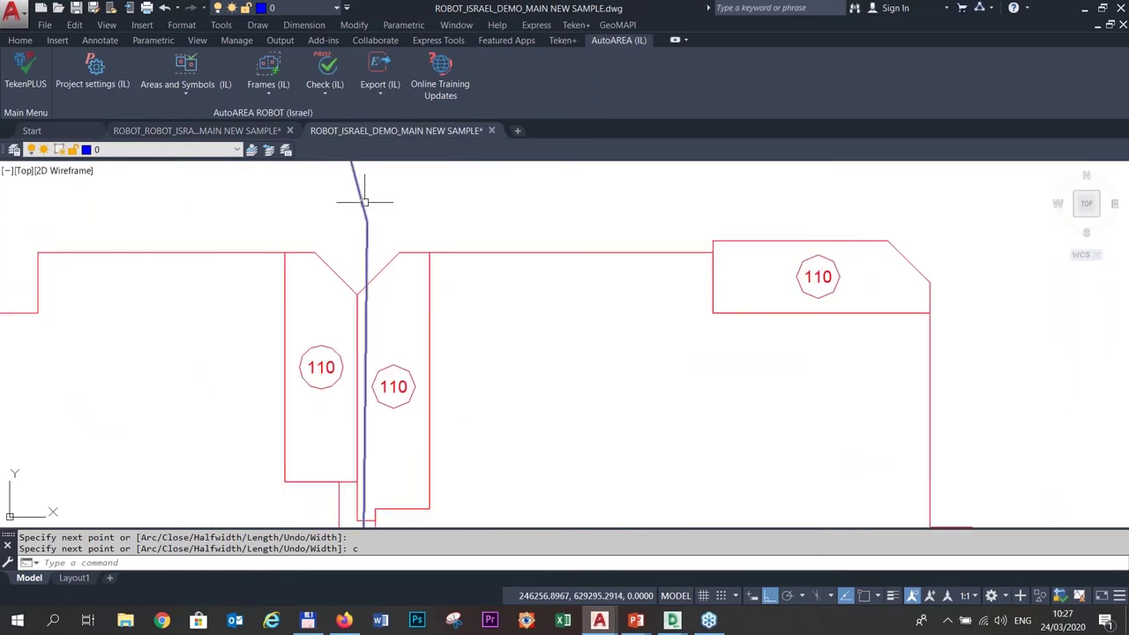
mouse_move(365, 207)
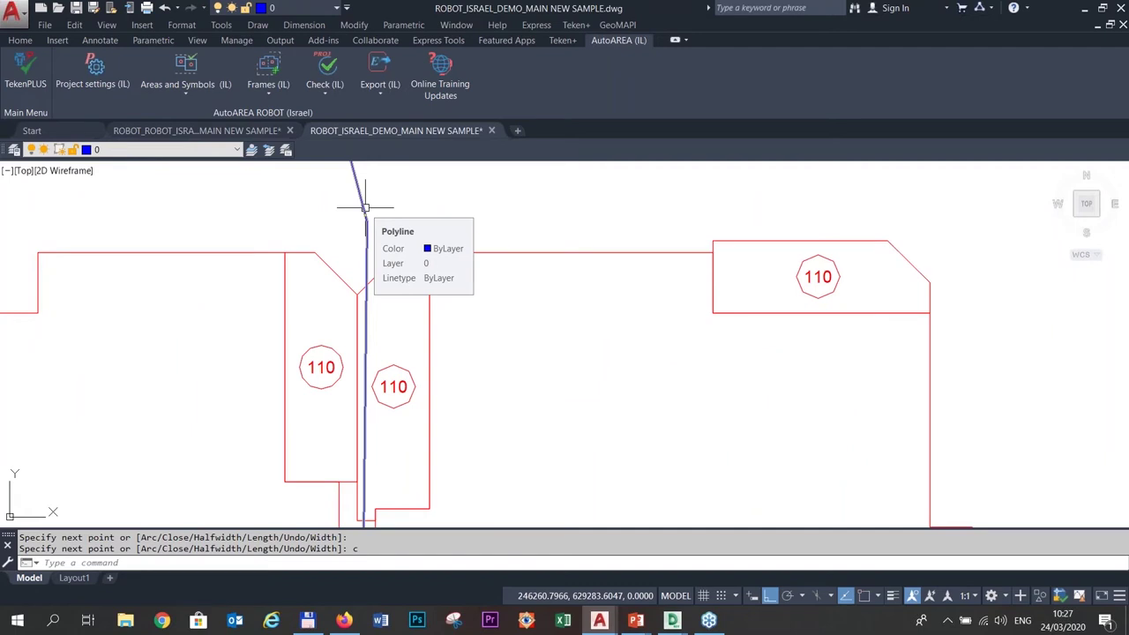
key("ctrl+z")
scroll(365, 208, "down", 5)
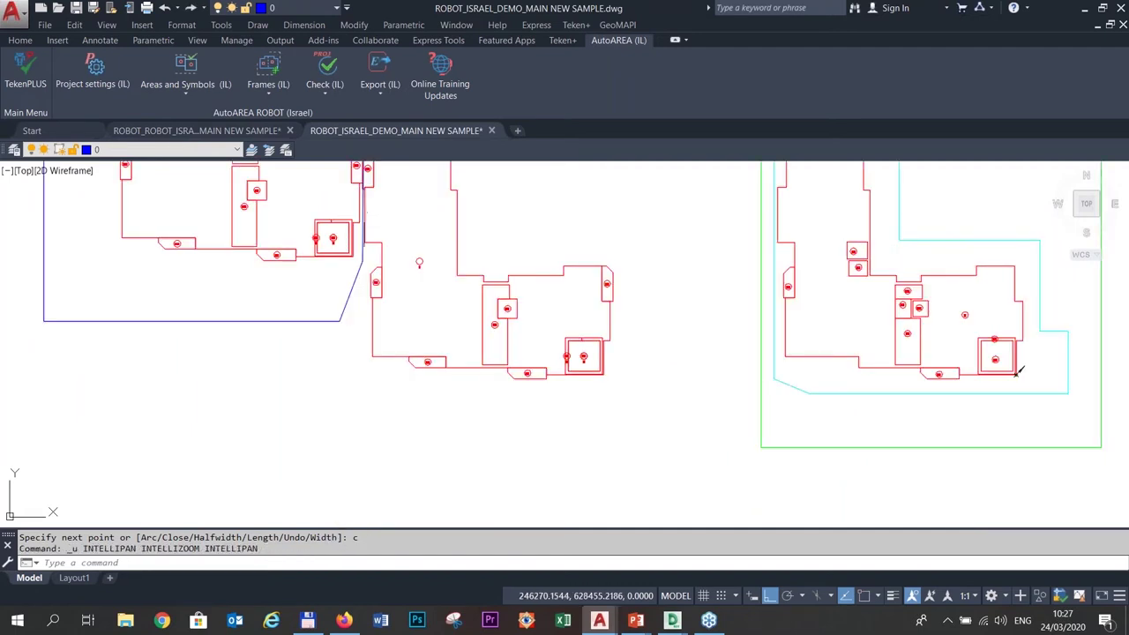
Undo another step, restore the polyline with Enter, and open the layer list.
key("ctrl+z")
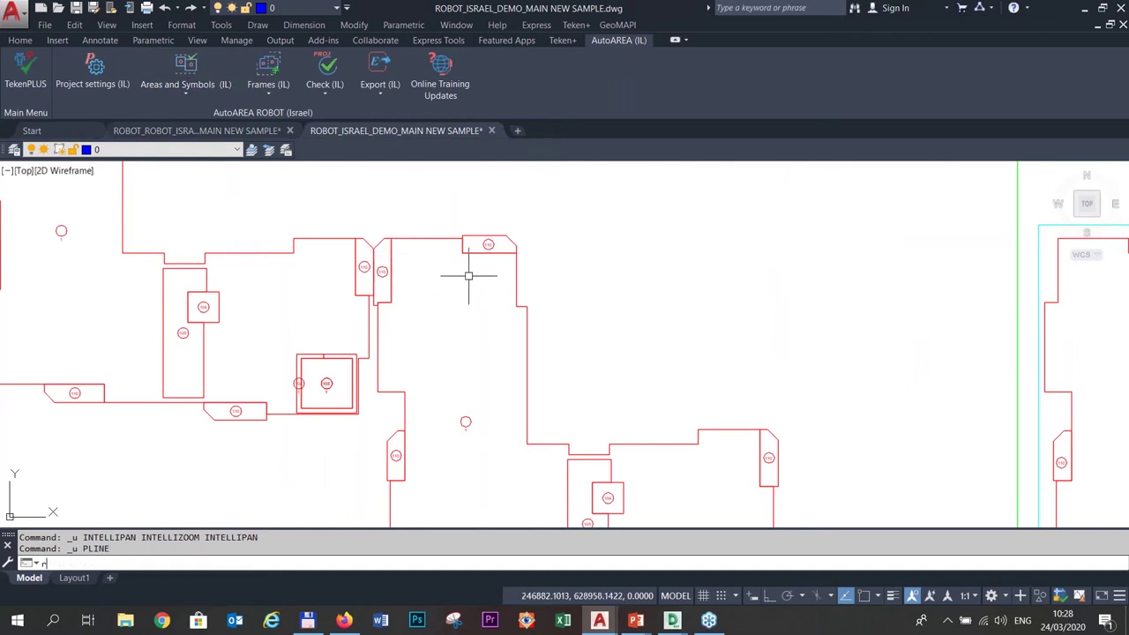
key("Return")
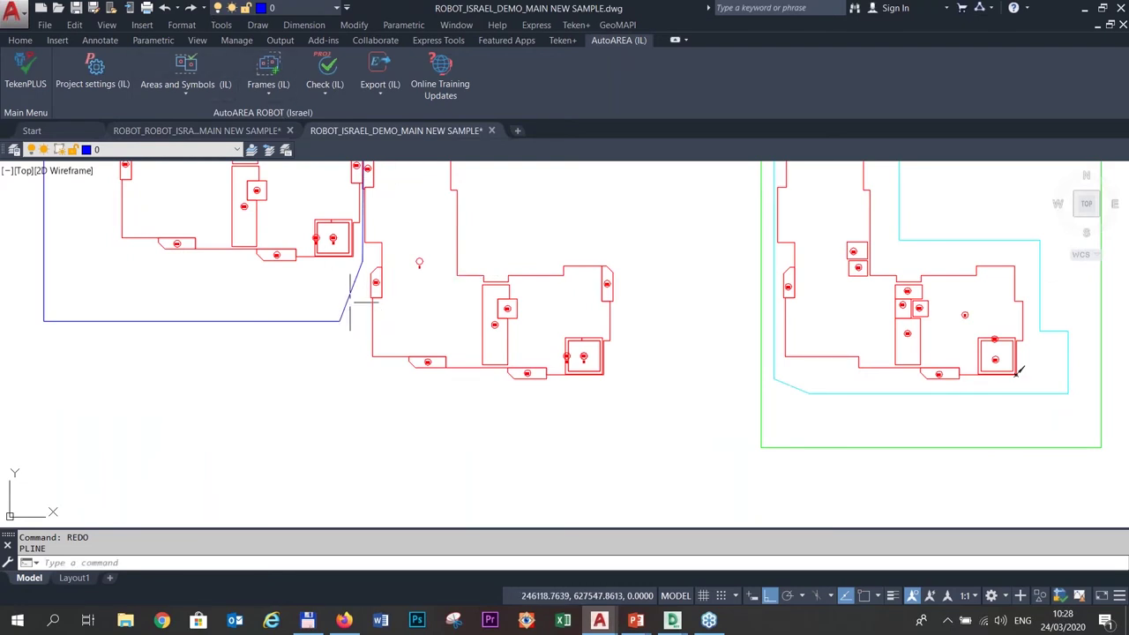
left_click(237, 150)
scroll(132, 265, "down", 5)
middle_click_drag(338, 249, 320, 383)
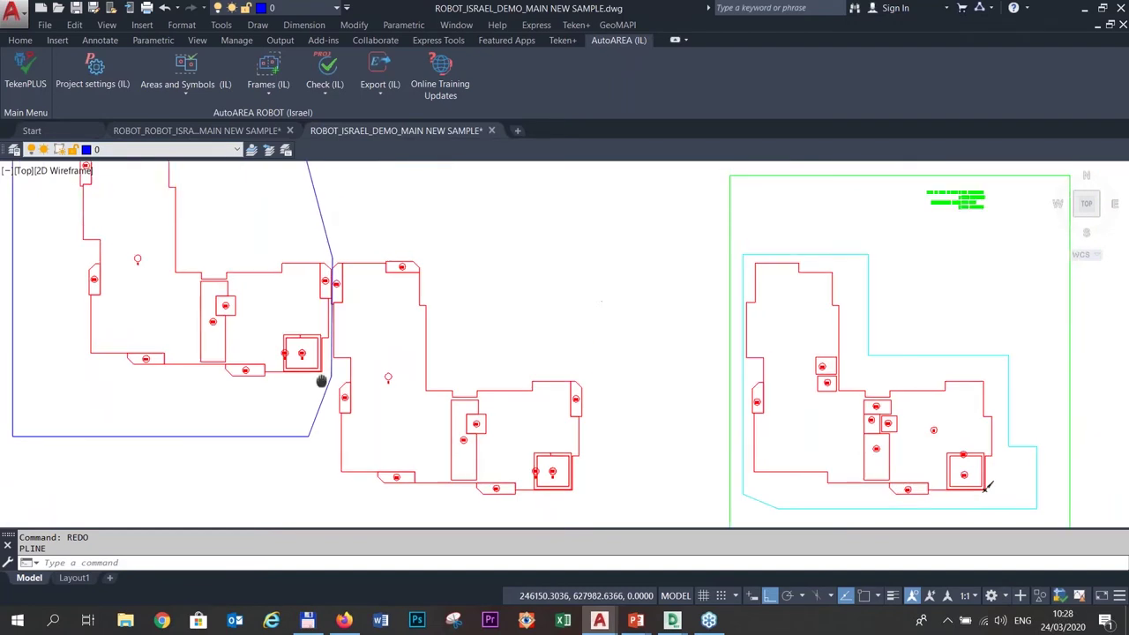
scroll(312, 396, "up", 5)
scroll(302, 326, "up", 1)
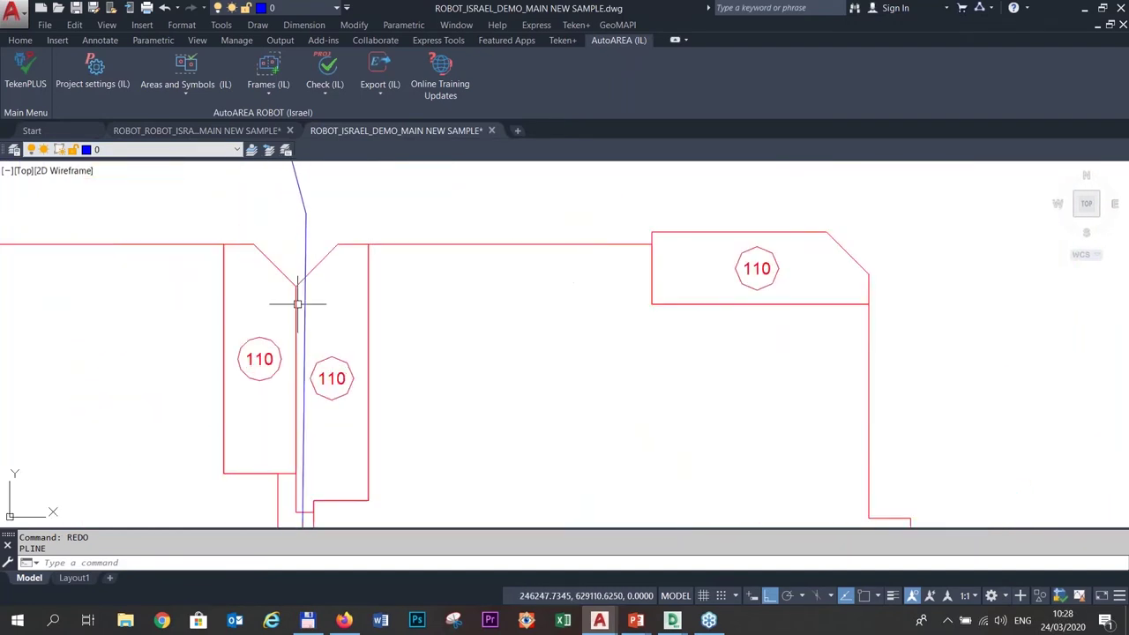
scroll(304, 293, "up", 3)
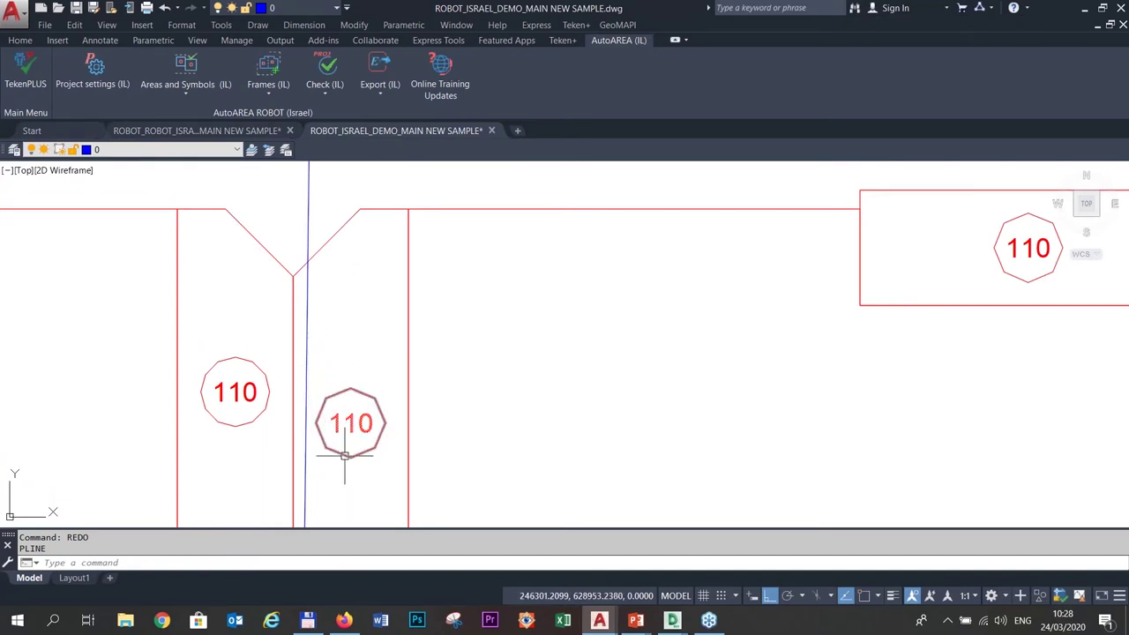
scroll(324, 424, "down", 3)
scroll(314, 408, "down", 3)
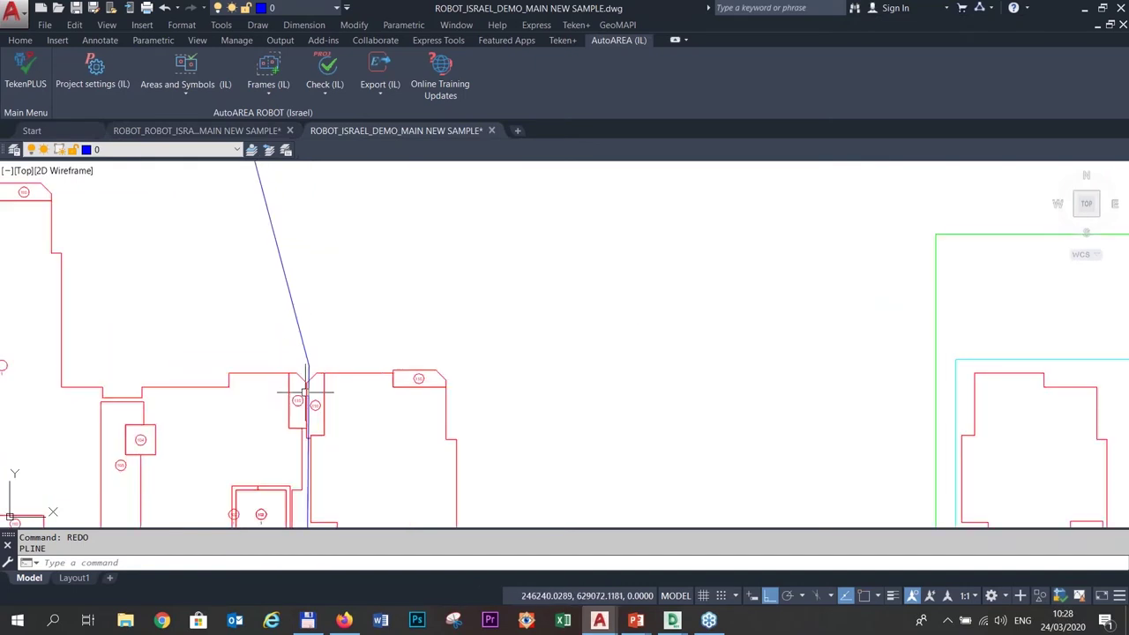
middle_click_drag(310, 401, 314, 295)
Start a new polyline beside the blue line and trace vertices down past the 110 rooms.
key("Return")
left_click(312, 286)
scroll(314, 313, "up", 2)
scroll(312, 313, "up", 2)
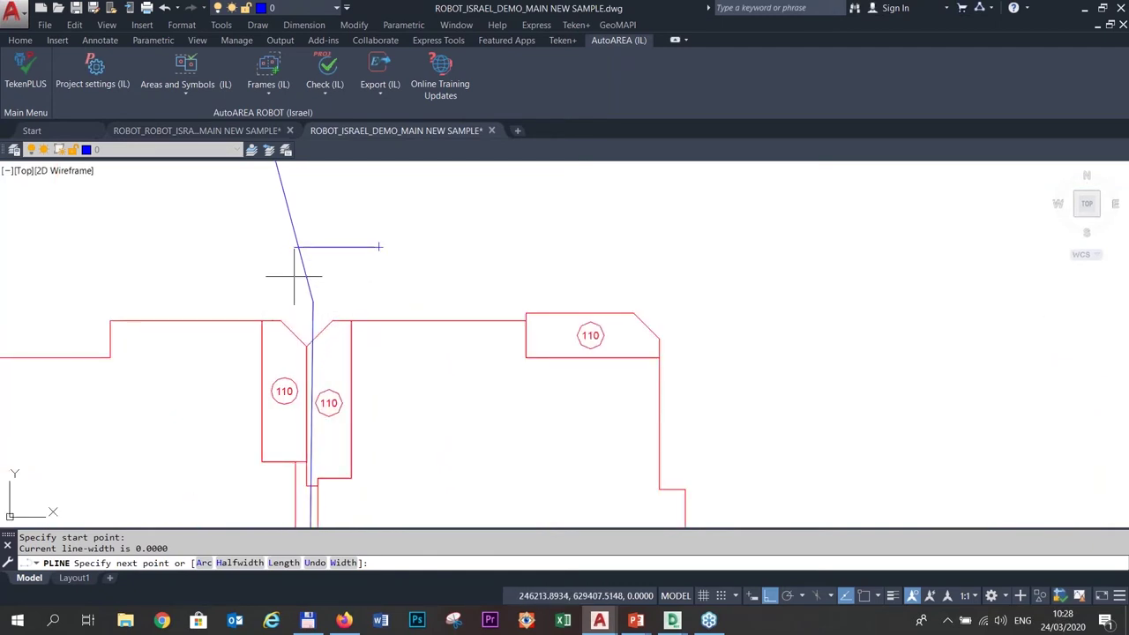
left_click(294, 276)
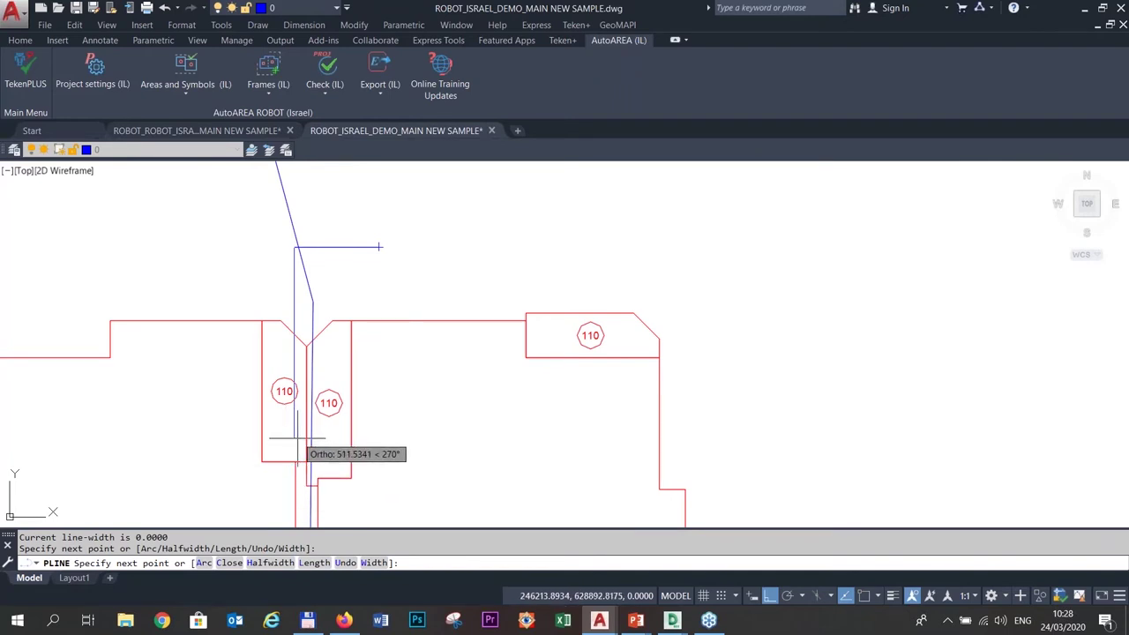
key("F8")
left_click(300, 485)
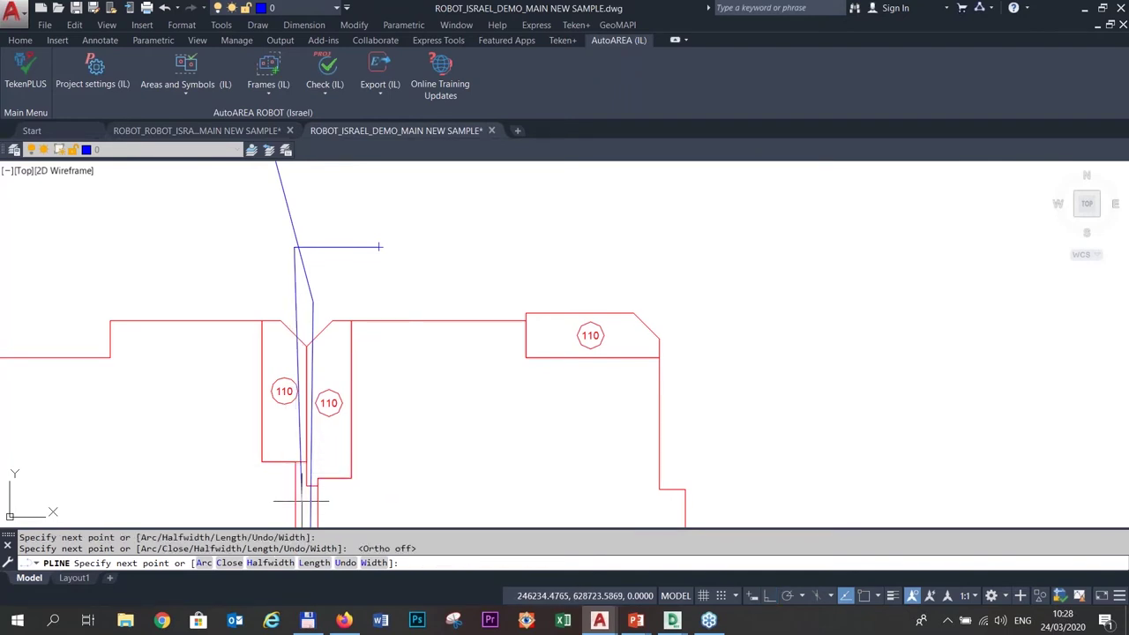
mouse_move(304, 512)
middle_mouse_down()
mouse_move(290, 434)
mouse_move(323, 379)
middle_mouse_up()
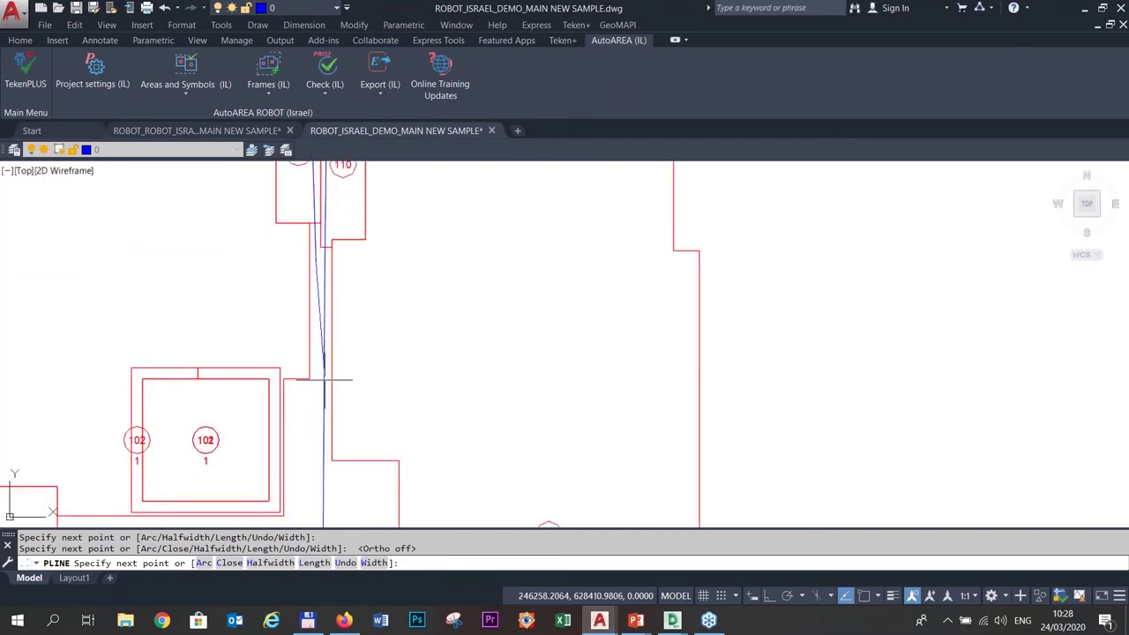
scroll(311, 506, "down", 2)
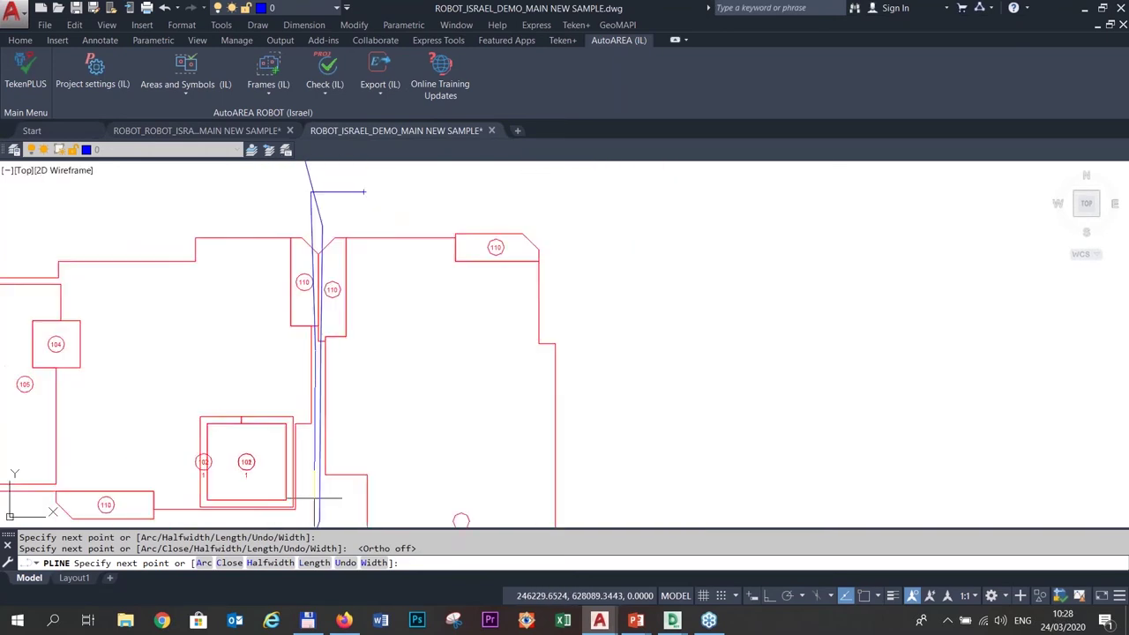
scroll(312, 506, "down", 2)
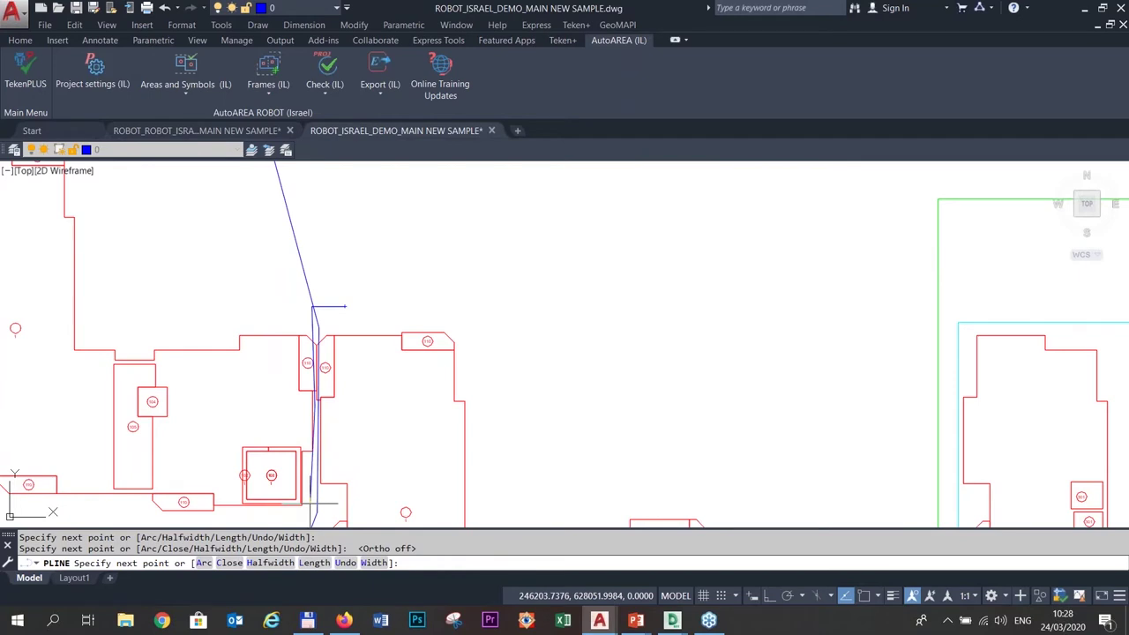
left_click(311, 505)
With Ortho on, add the final corner, close the polyline, and select and deselect it.
middle_click_drag(317, 514, 332, 308)
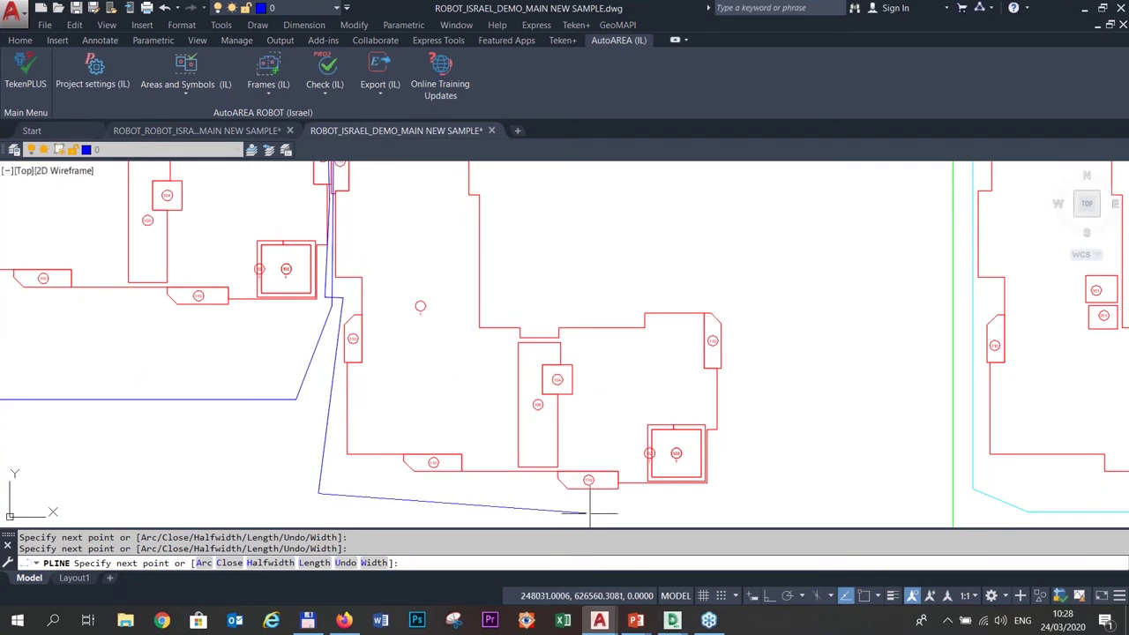
key("F8")
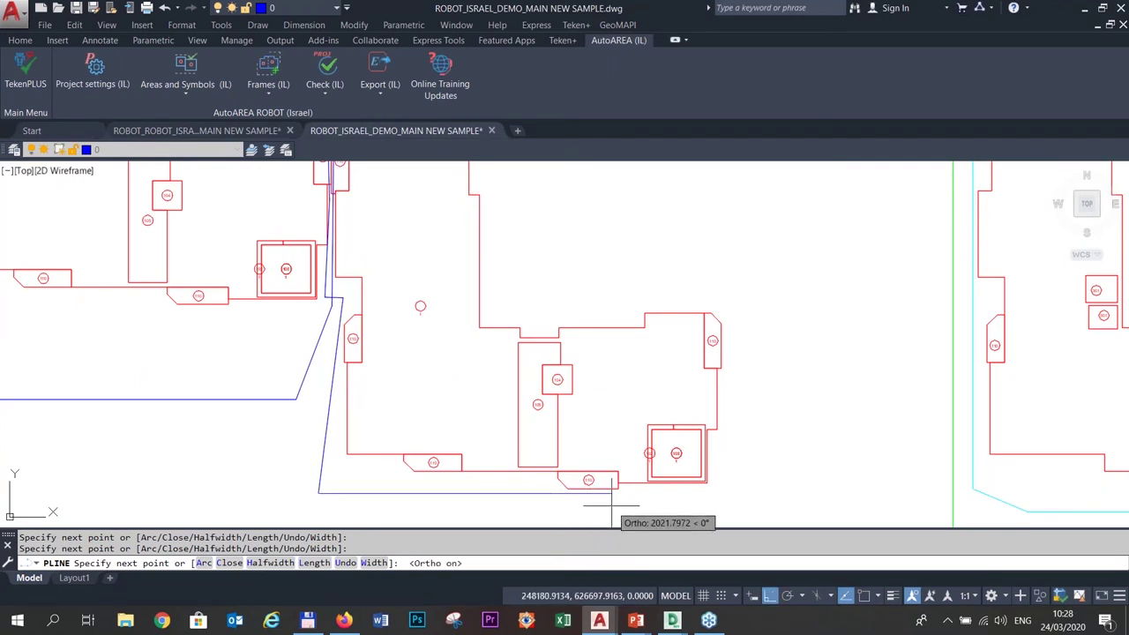
middle_click_drag(813, 368, 786, 552)
left_click(776, 275)
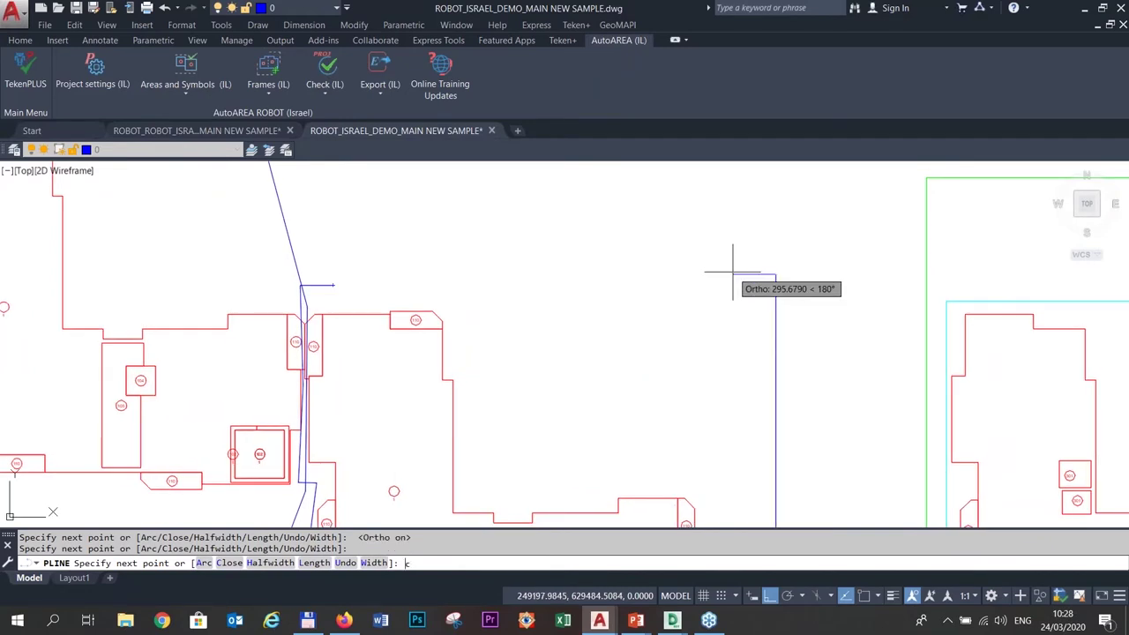
type("c")
key("Return")
middle_click_drag(623, 378, 676, 261)
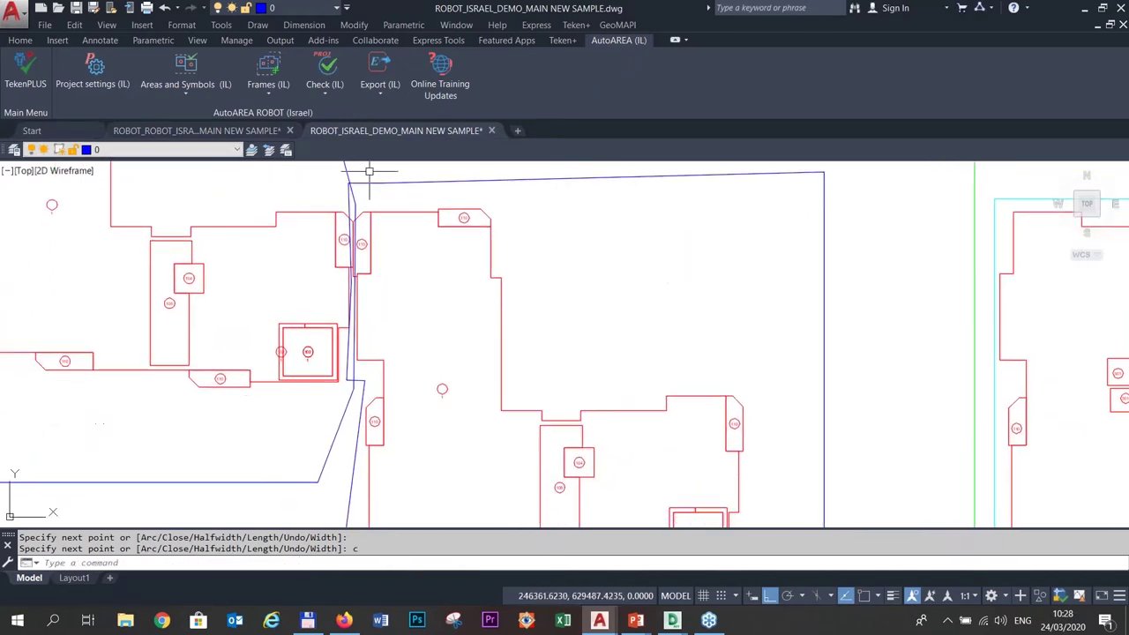
left_click(420, 183)
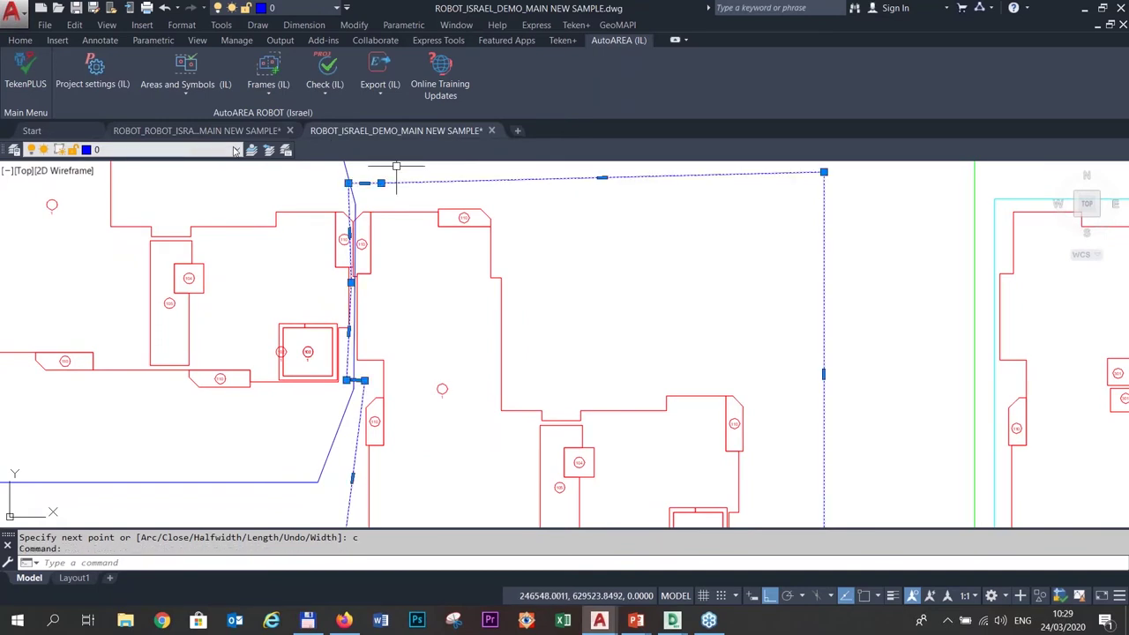
key("Escape")
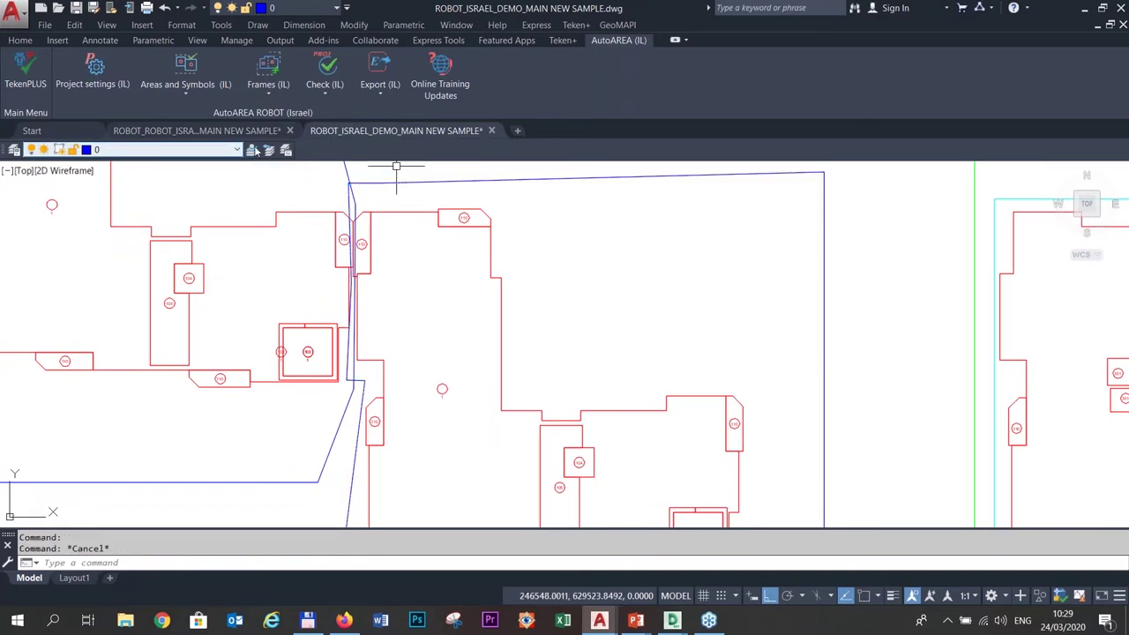
left_click(408, 187)
left_click(299, 164)
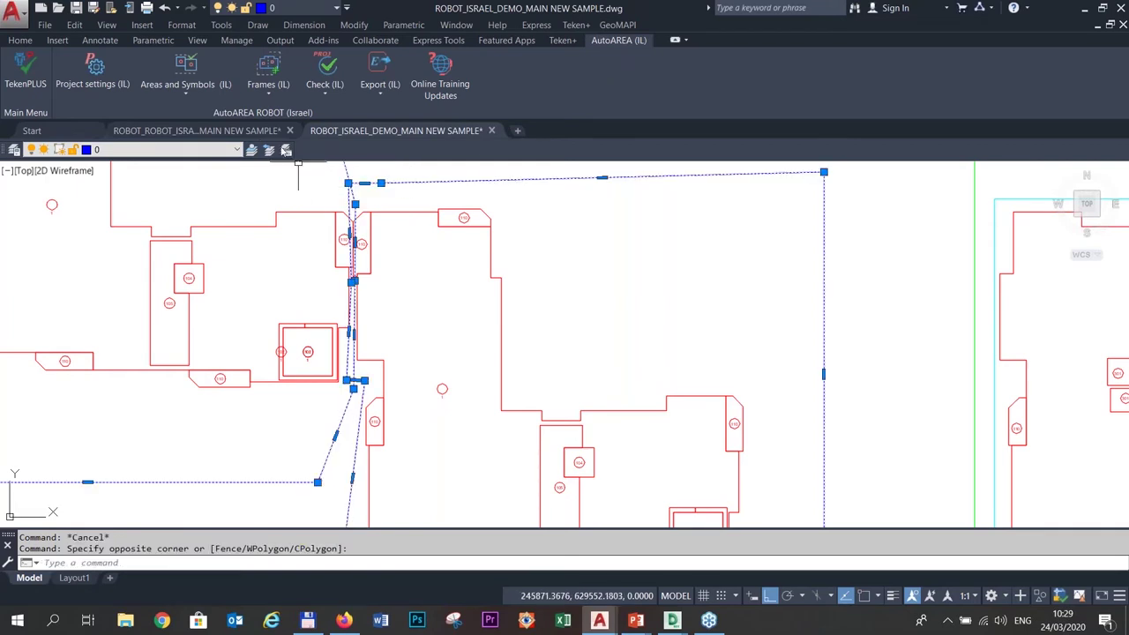
left_click(238, 150)
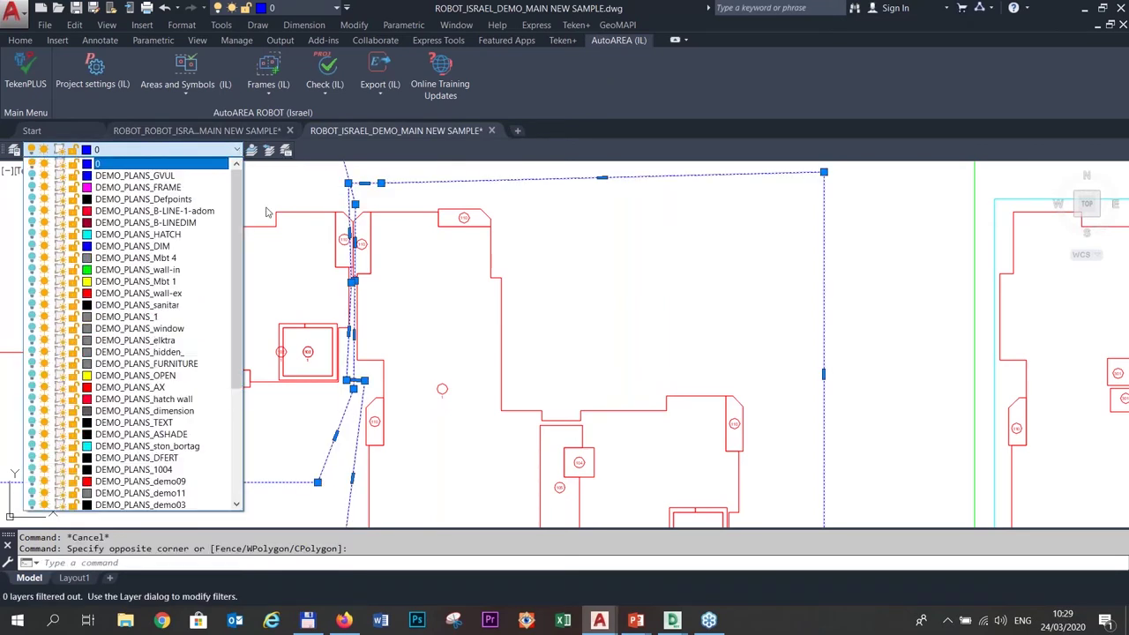
scroll(228, 300, "down", 2)
scroll(220, 317, "down", 2)
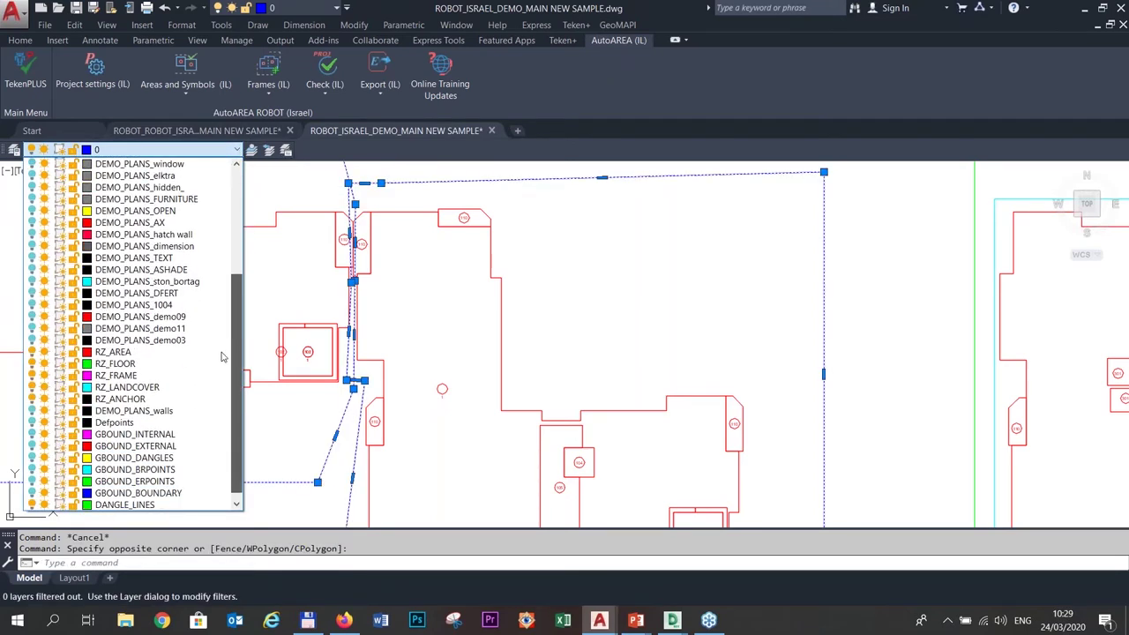
scroll(221, 326, "down", 1)
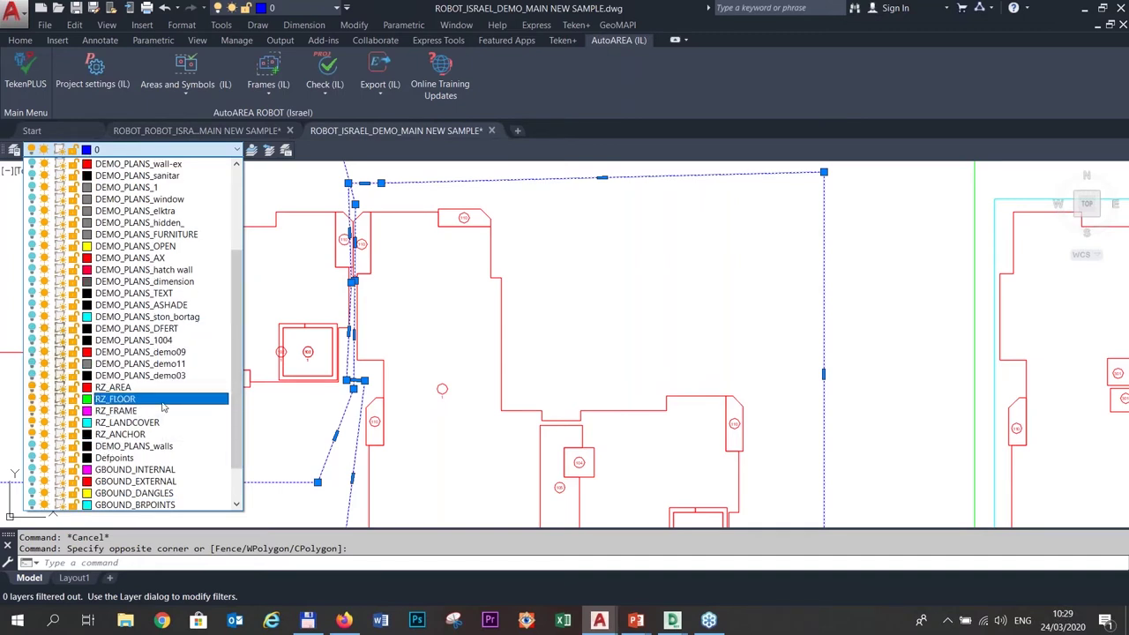
scroll(163, 407, "down", 1)
scroll(163, 407, "down", 1)
key("Escape")
scroll(986, 505, "down", 2)
scroll(333, 333, "up", 3)
scroll(403, 222, "up", 2)
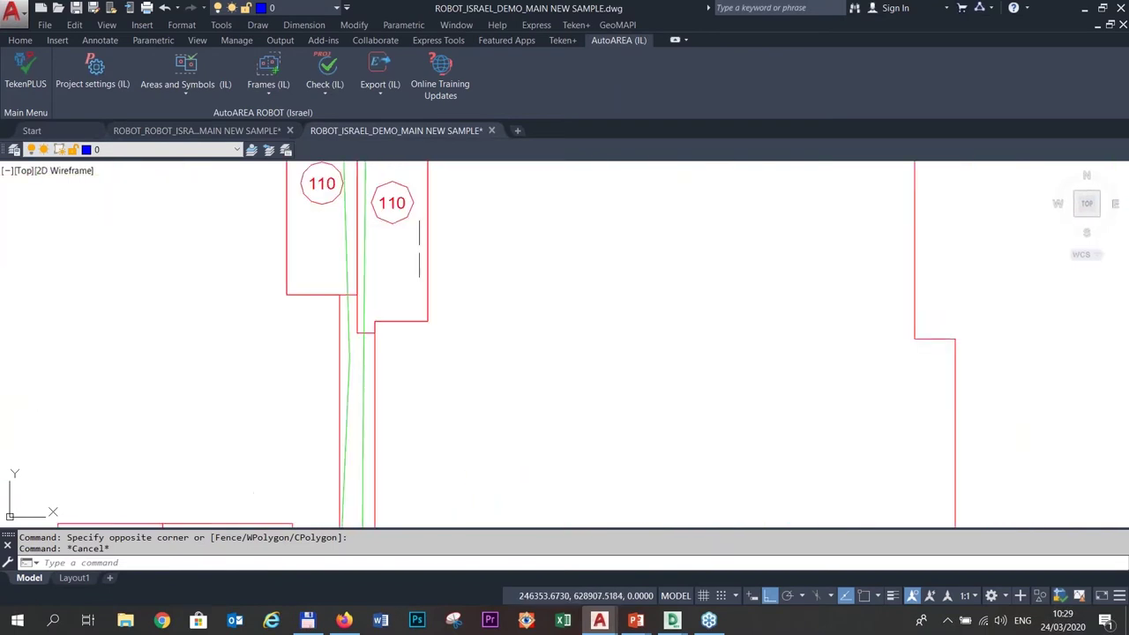
middle_click_drag(419, 249, 411, 366)
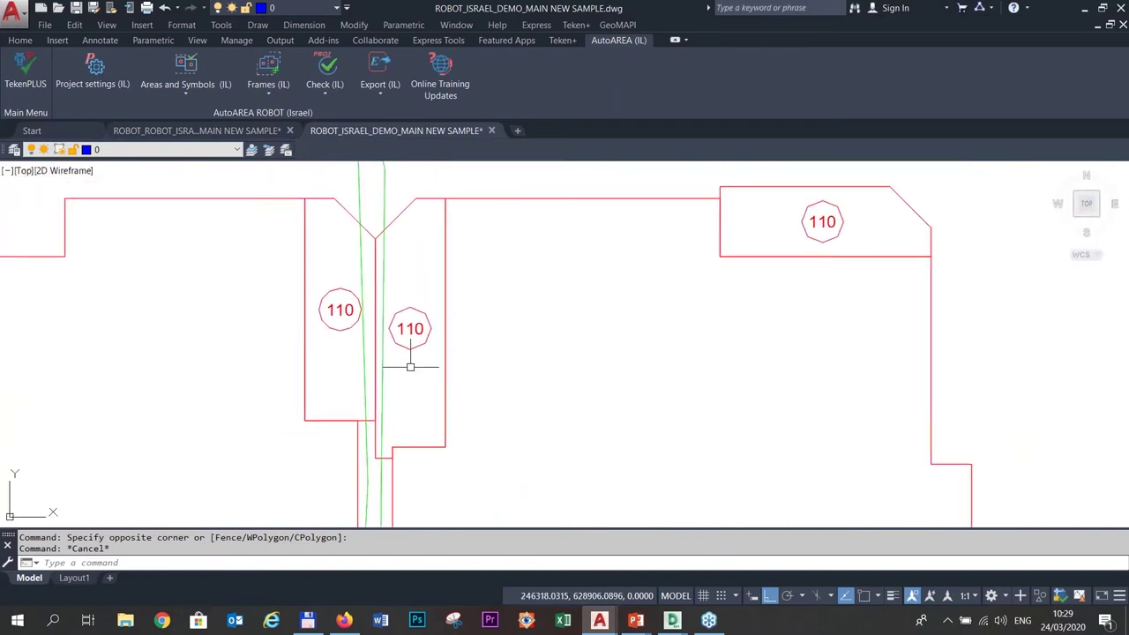
left_click(347, 292)
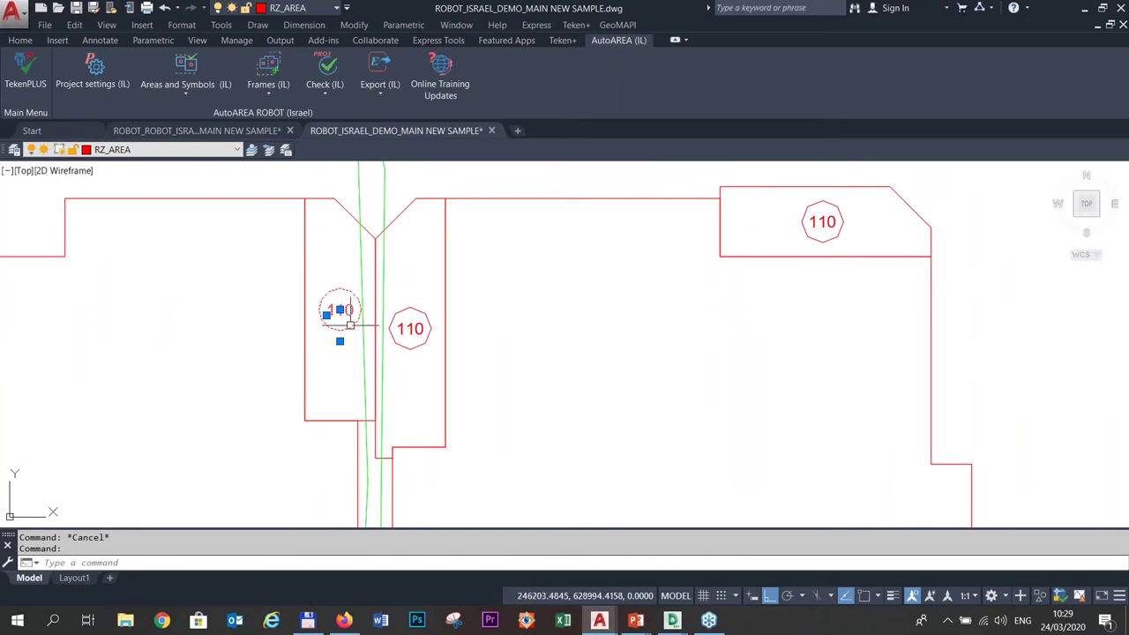
Move the 110 symbol slightly to the right.
type("m")
key("Return")
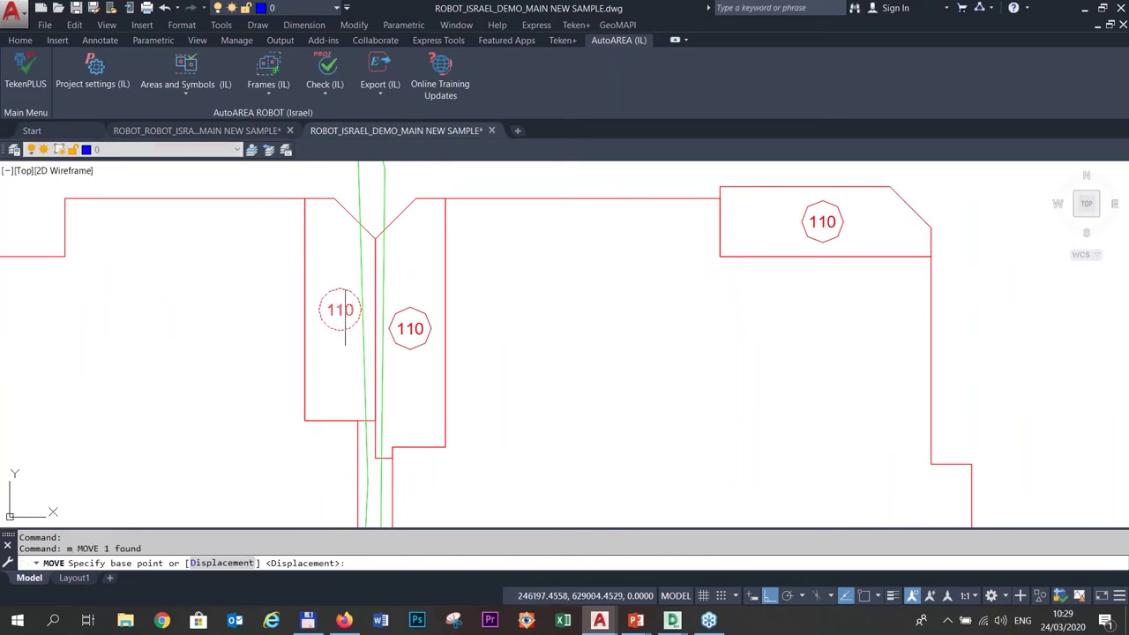
left_click(342, 308)
scroll(353, 306, "up", 5)
left_click(386, 302)
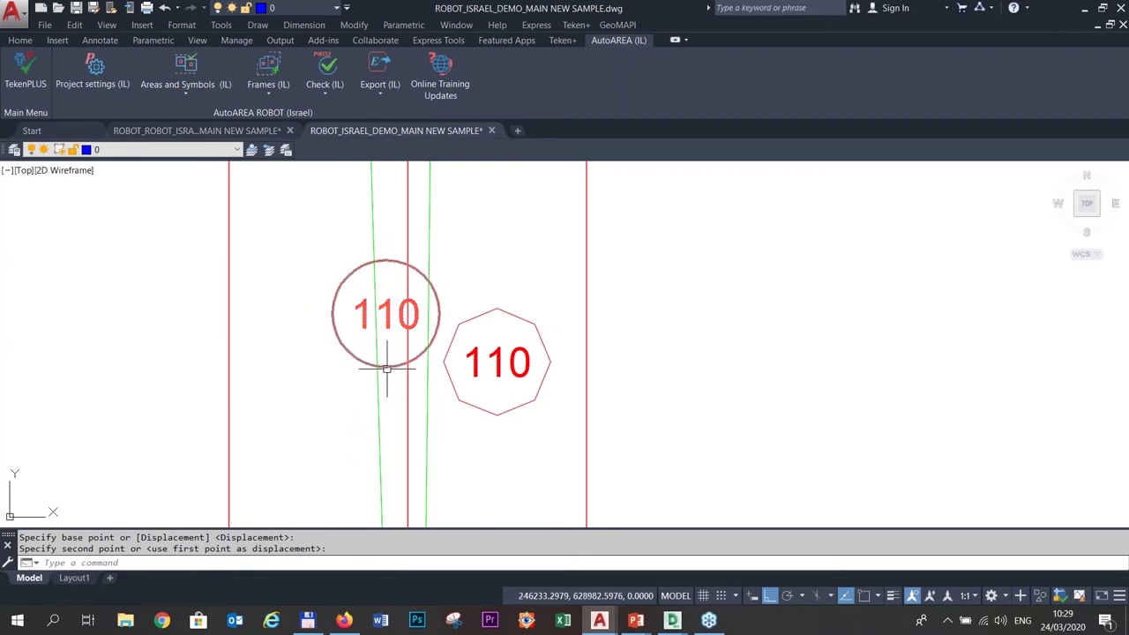
left_click(404, 288)
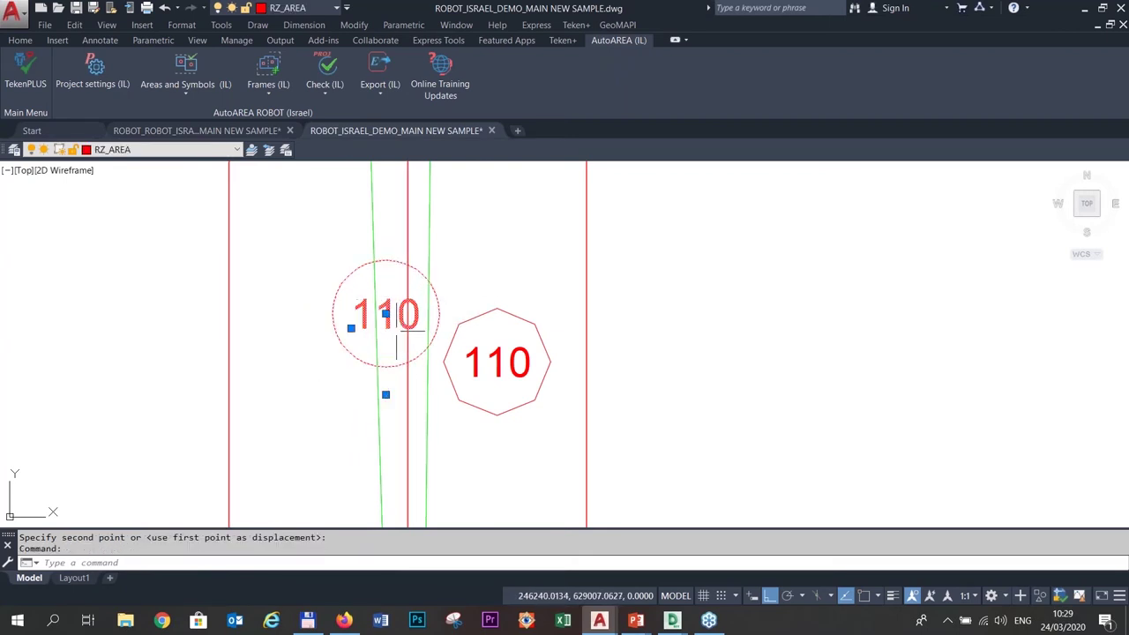
key("Escape")
Undo the symbol move and the earlier drawing edits.
key("ctrl+z")
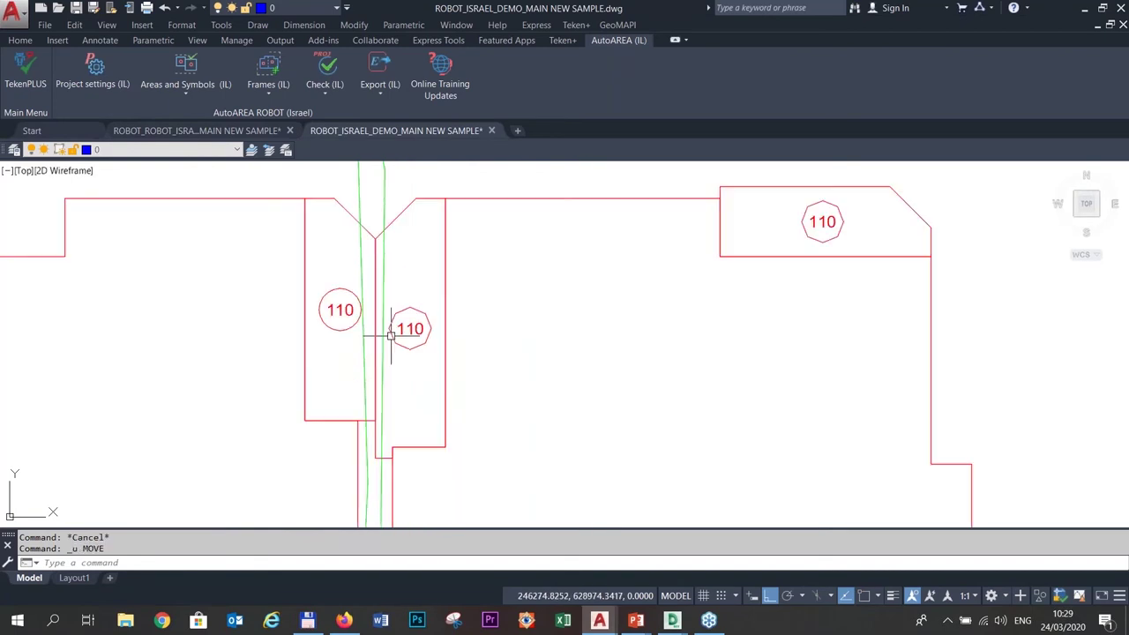
key("ctrl+z")
key("ctrl+z")
key("ctrl+z")
key("ctrl+z")
key("ctrl+z")
key("ctrl+z")
key("ctrl+z")
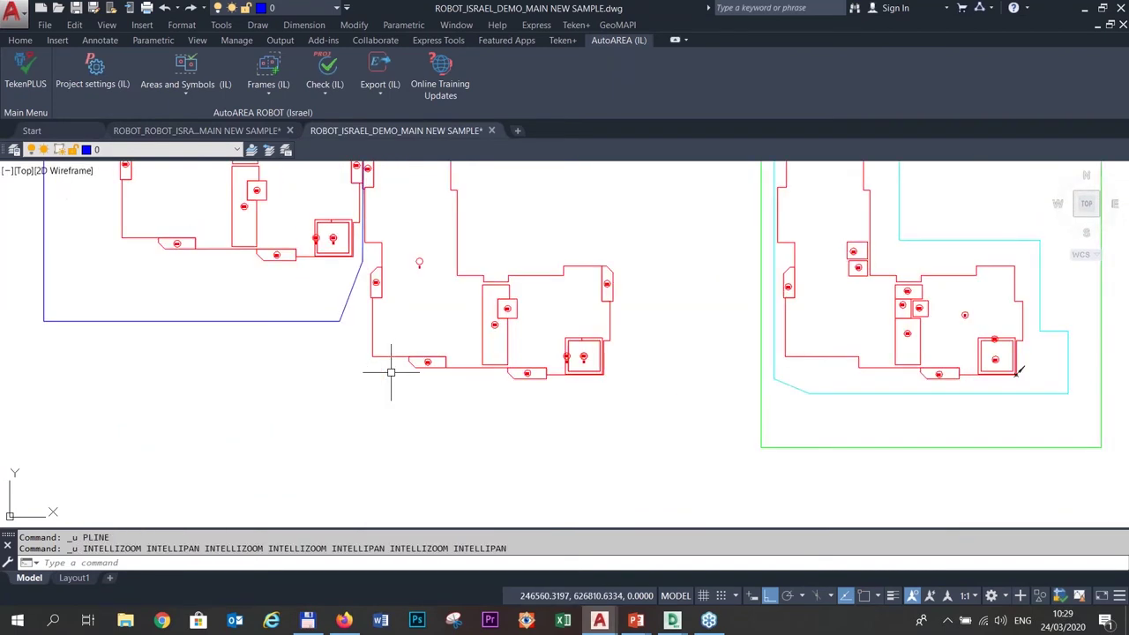
key("ctrl+z")
key("ctrl+z")
key("ctrl+z")
key("ctrl+z")
key("ctrl+z")
key("ctrl+z")
key("ctrl+z")
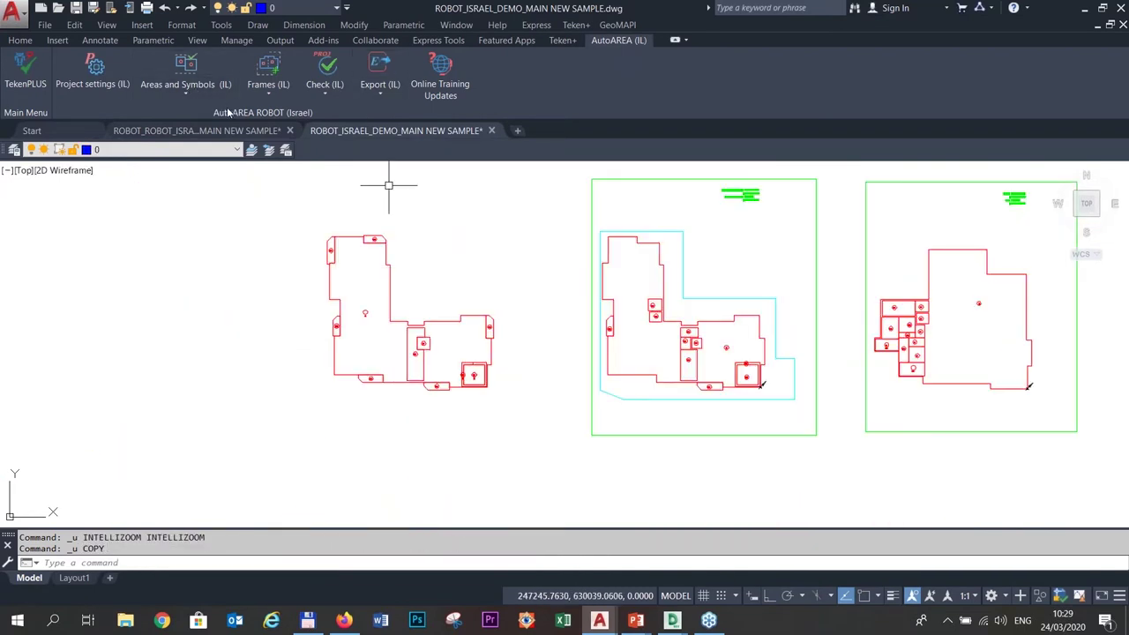
Draw a green floor frame around the left floor plan via Frames (IL) > Create FLOOR frame.
left_click(270, 95)
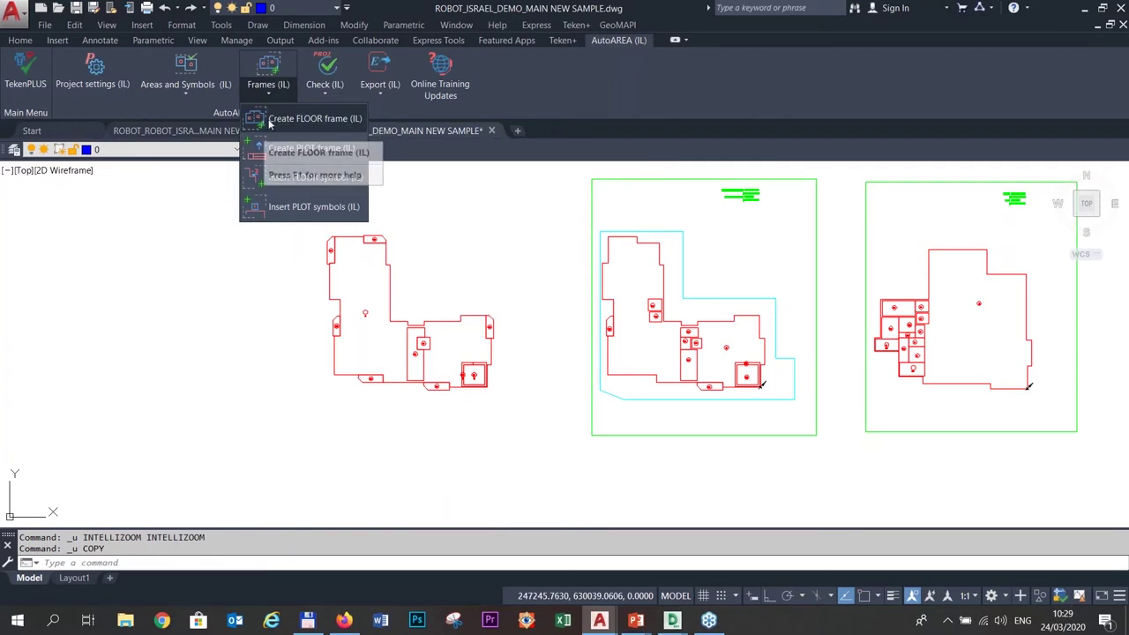
left_click(271, 121)
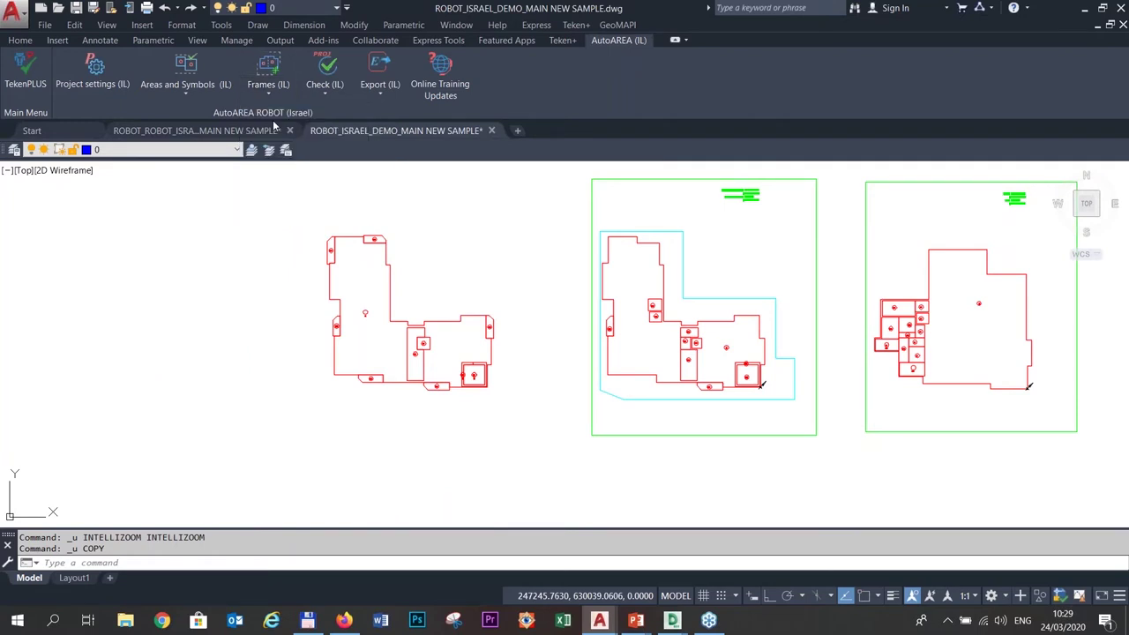
left_click(564, 183)
left_click(257, 435)
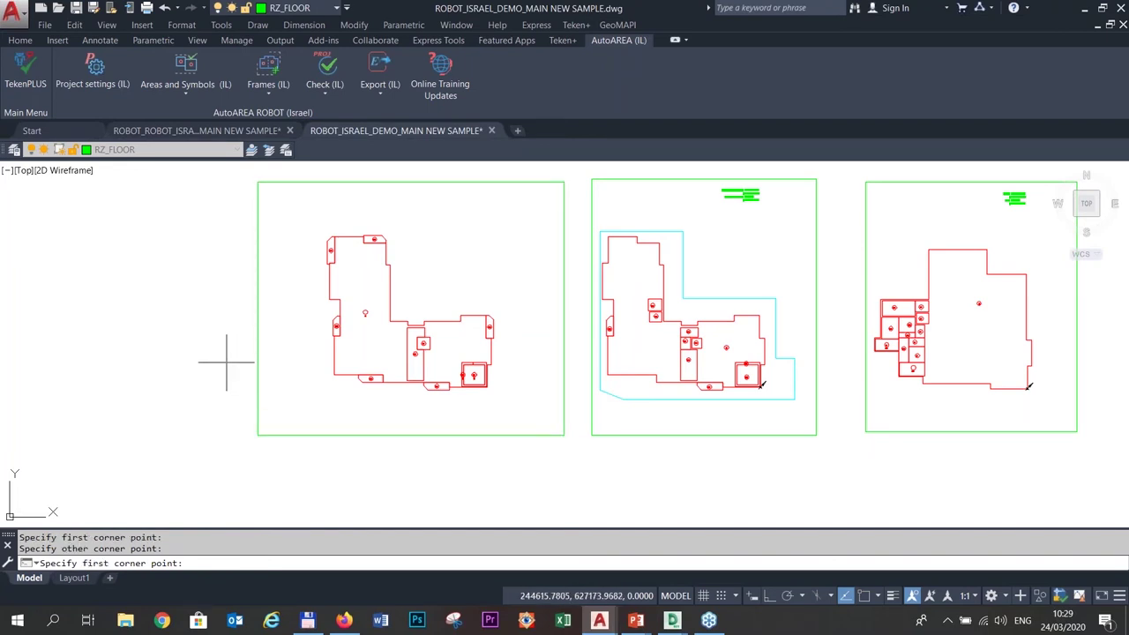
key("Escape")
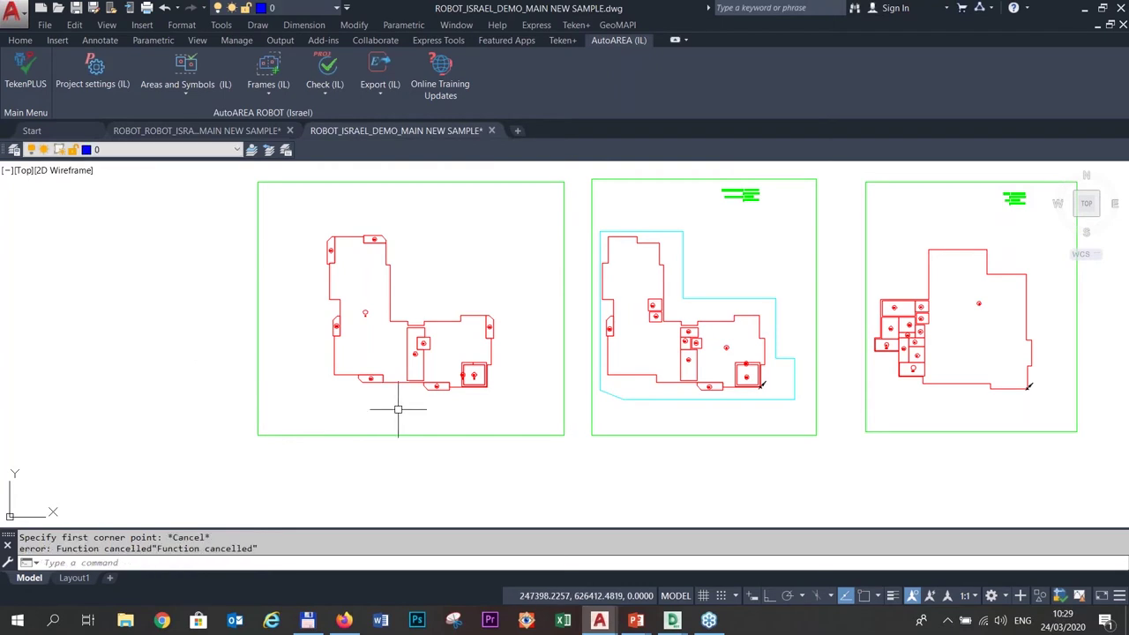
middle_click_drag(390, 403, 147, 391)
scroll(180, 388, "down", 3)
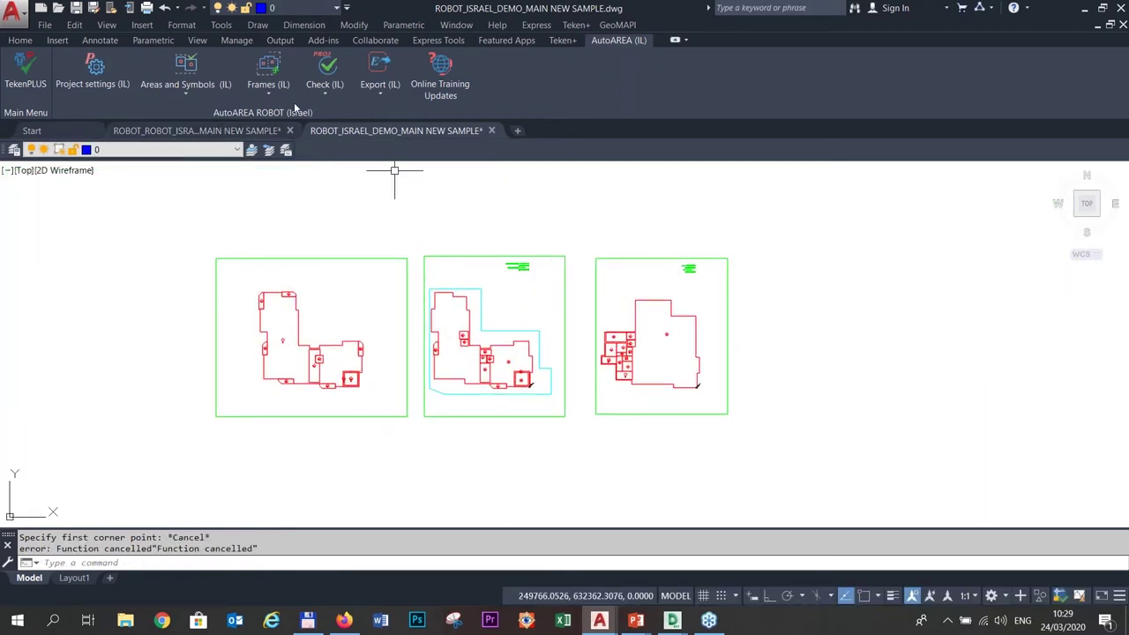
left_click(266, 90)
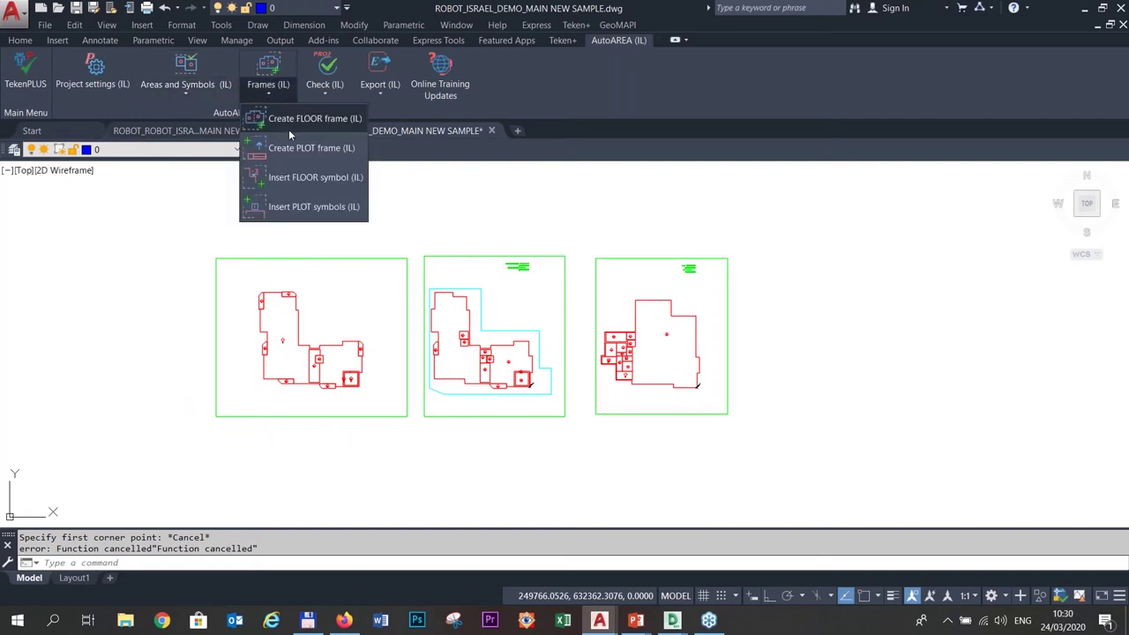
Insert a floor symbol with floor name 3, elevation 12, building 1, then zoom to inspect it.
left_click(299, 178)
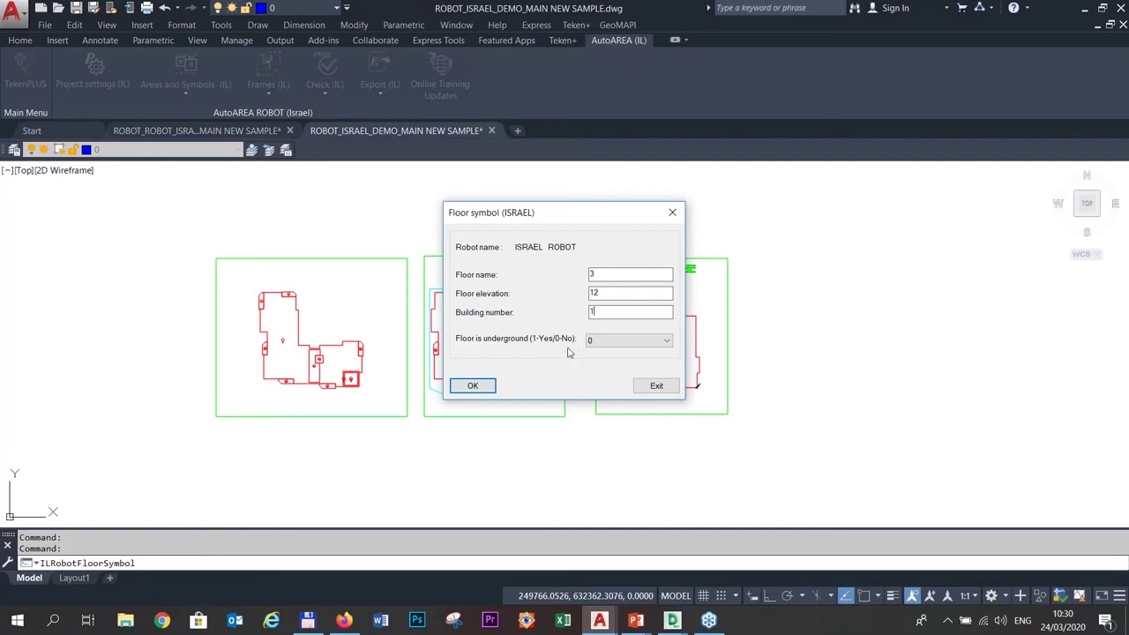
left_click(474, 389)
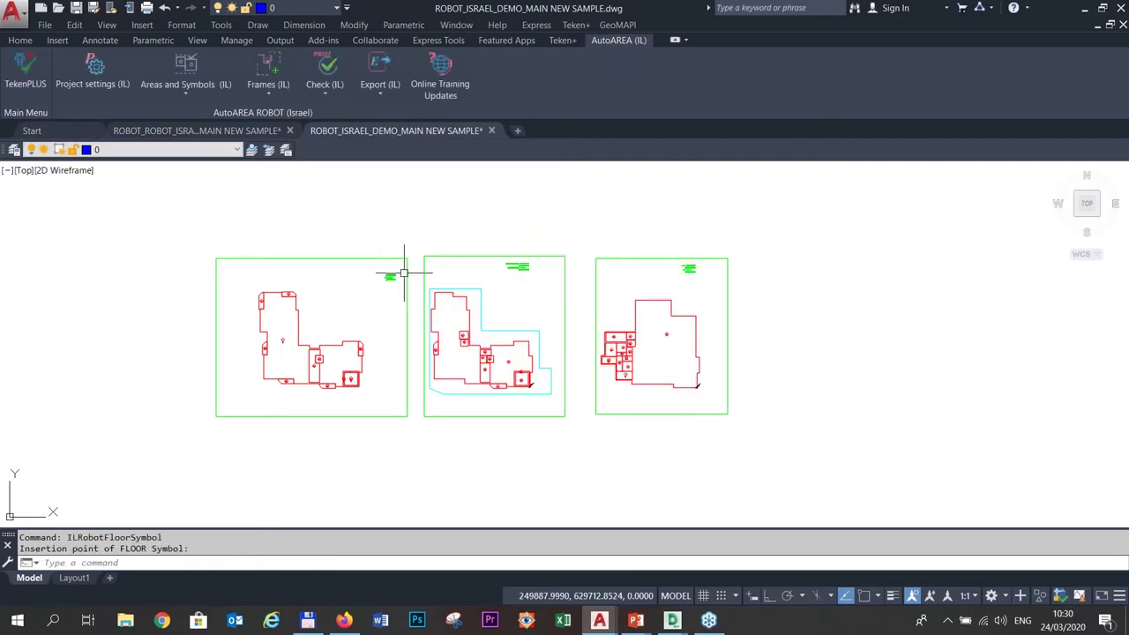
scroll(393, 269, "up", 2)
scroll(388, 279, "up", 4)
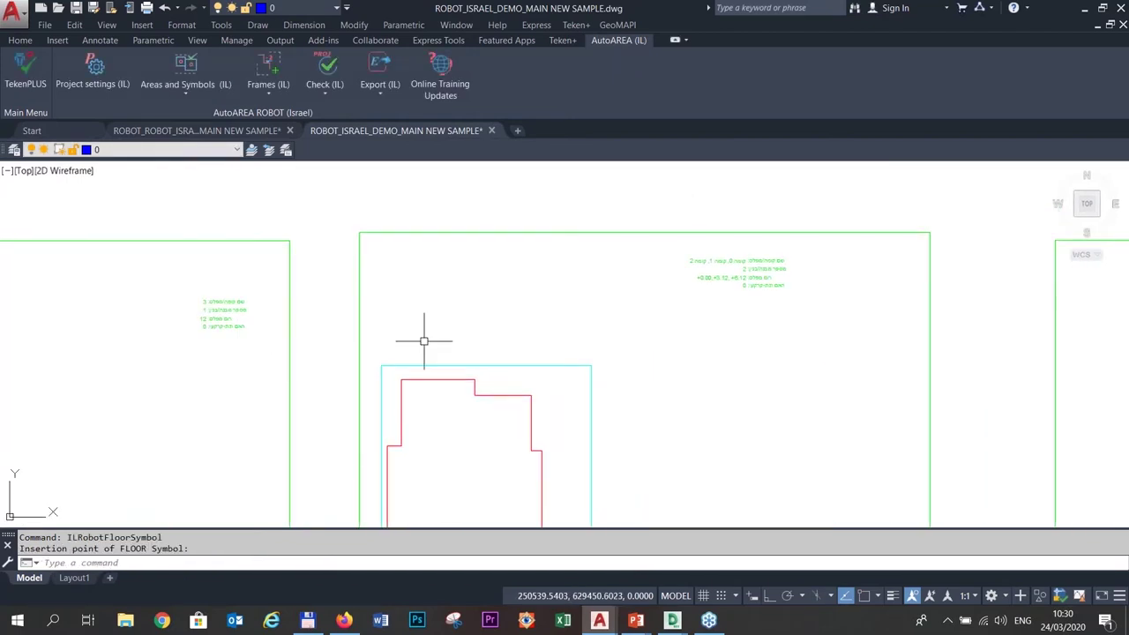
middle_click_drag(726, 284, 445, 334)
scroll(447, 335, "up", 3)
scroll(447, 335, "up", 2)
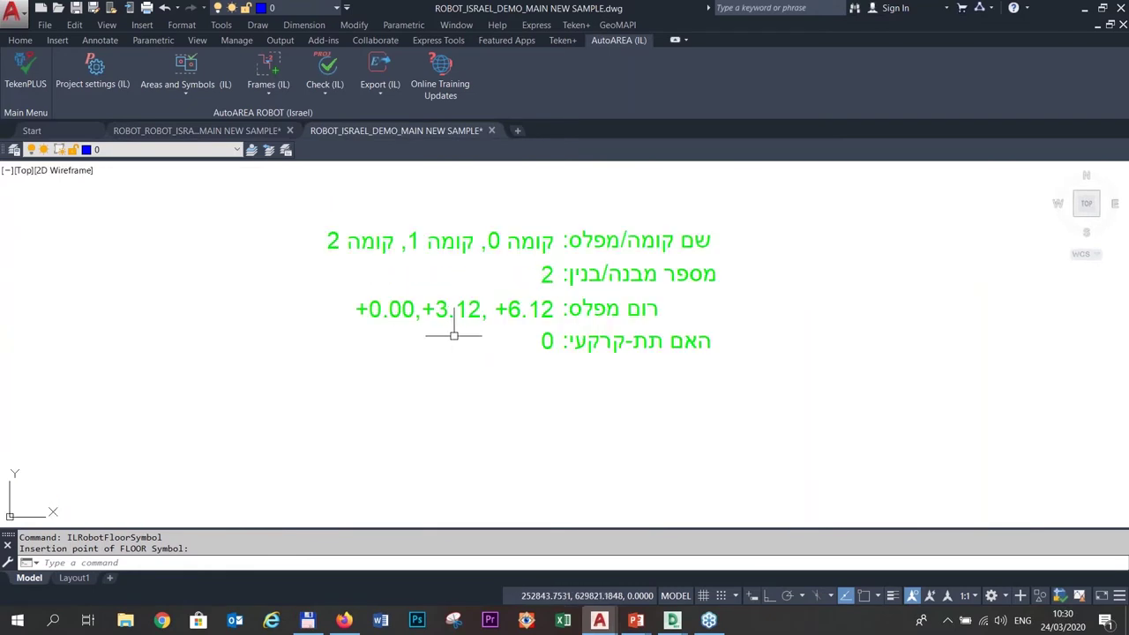
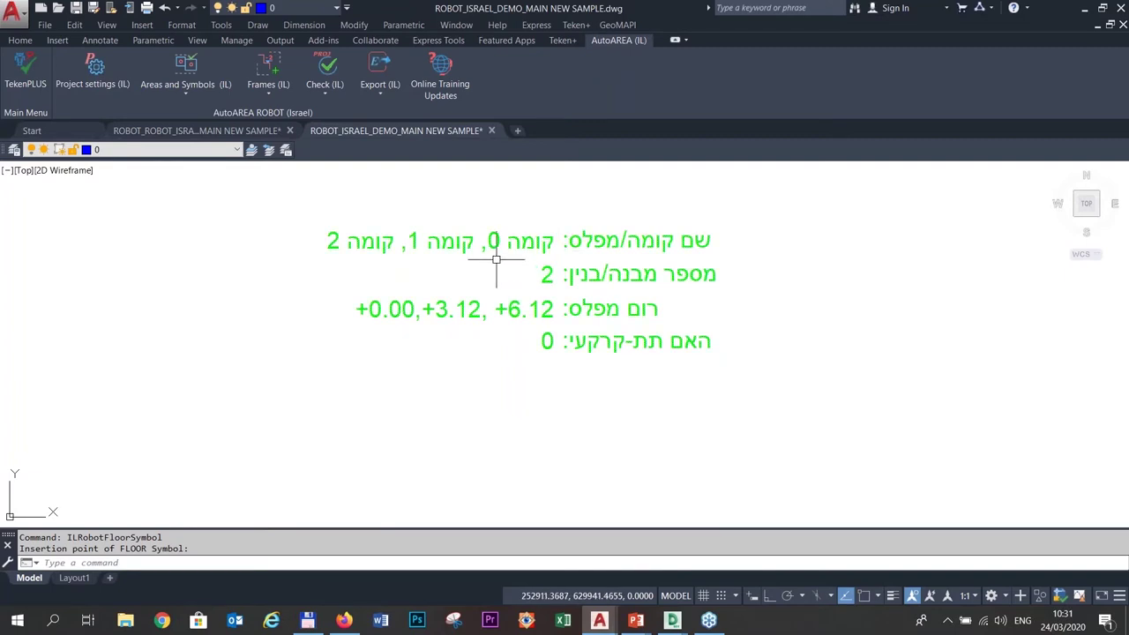
End the FLOOR symbol insertion and pan out to the three framed plans for floors 0–2.
key("Escape")
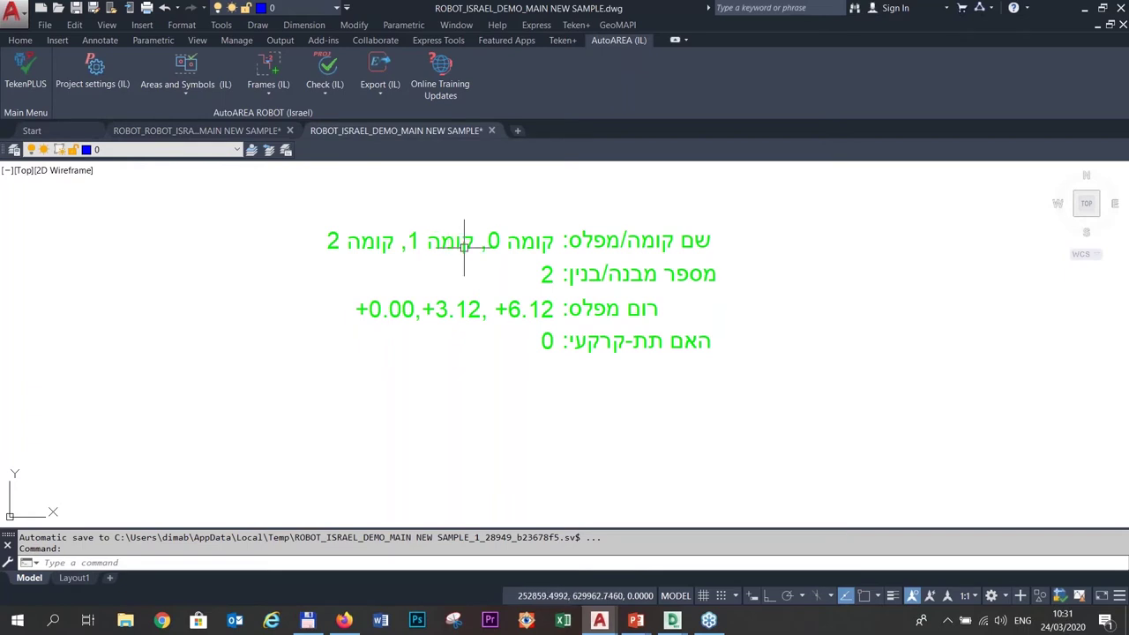
scroll(464, 247, "down", 5)
scroll(449, 244, "down", 4)
scroll(433, 246, "down", 3)
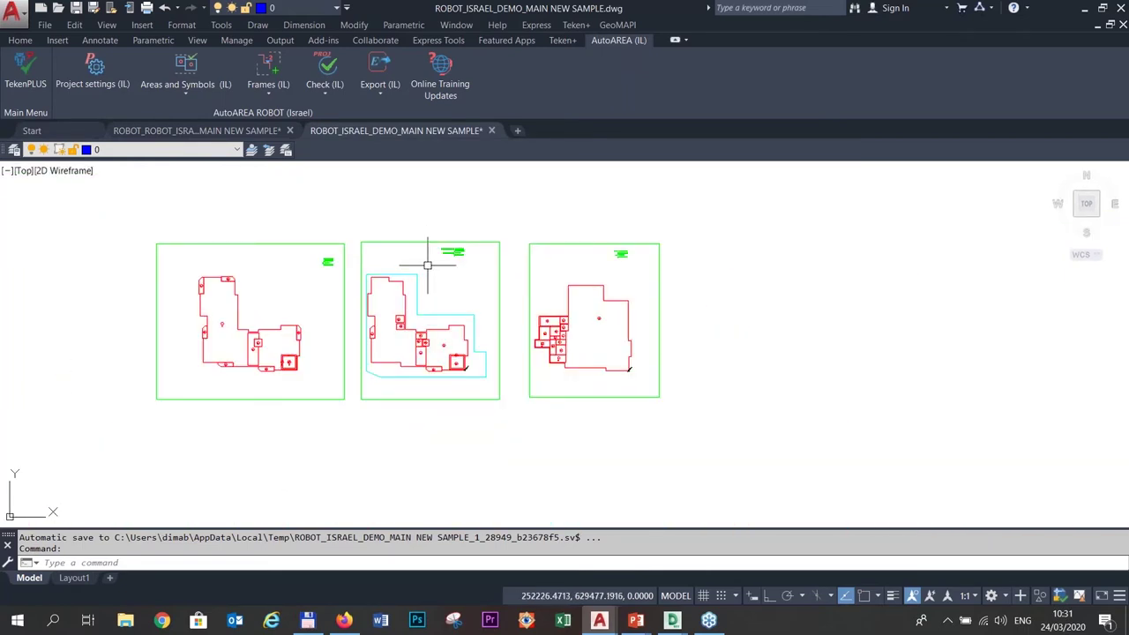
scroll(428, 264, "up", 2)
middle_click_drag(433, 260, 517, 253)
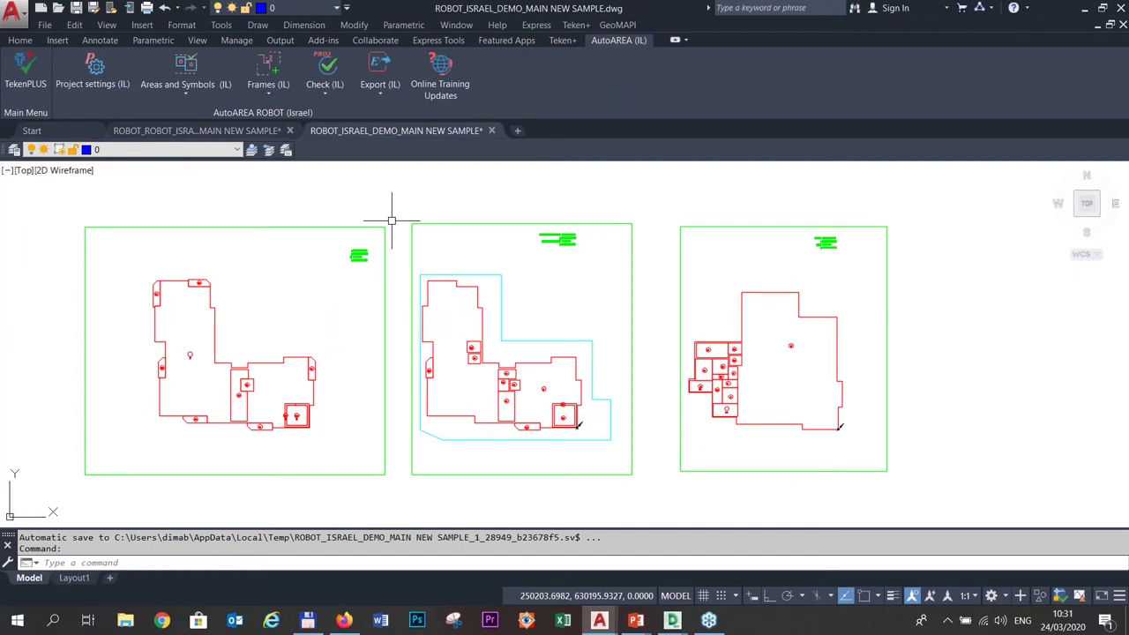
left_click(264, 90)
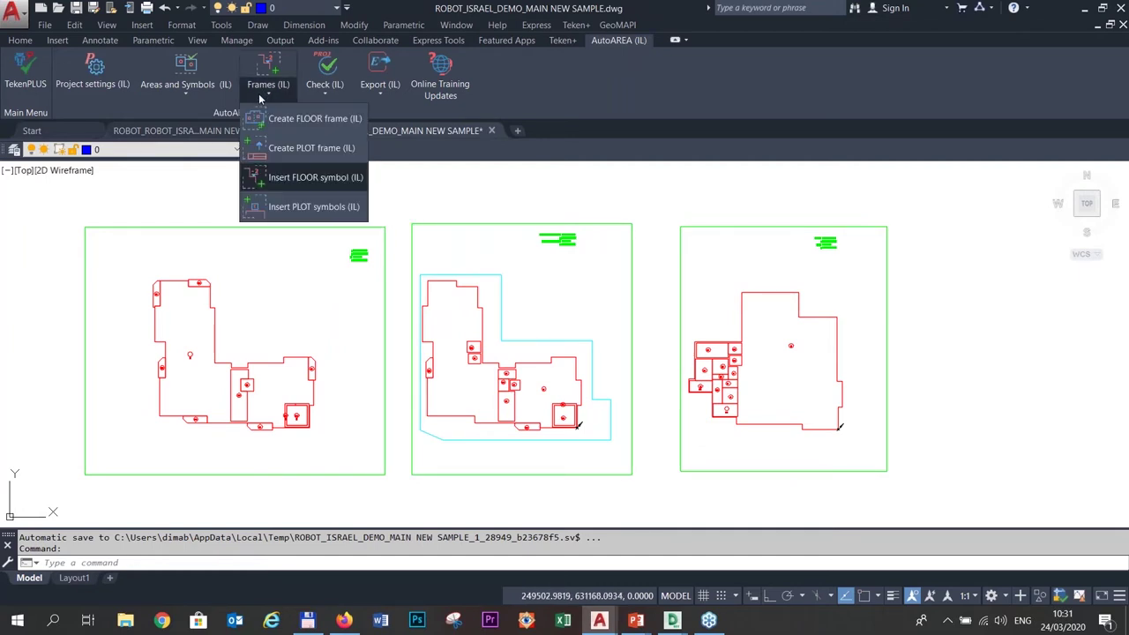
Place a frame number 1 PLOT symbol just right of the three framed plans.
left_click(302, 207)
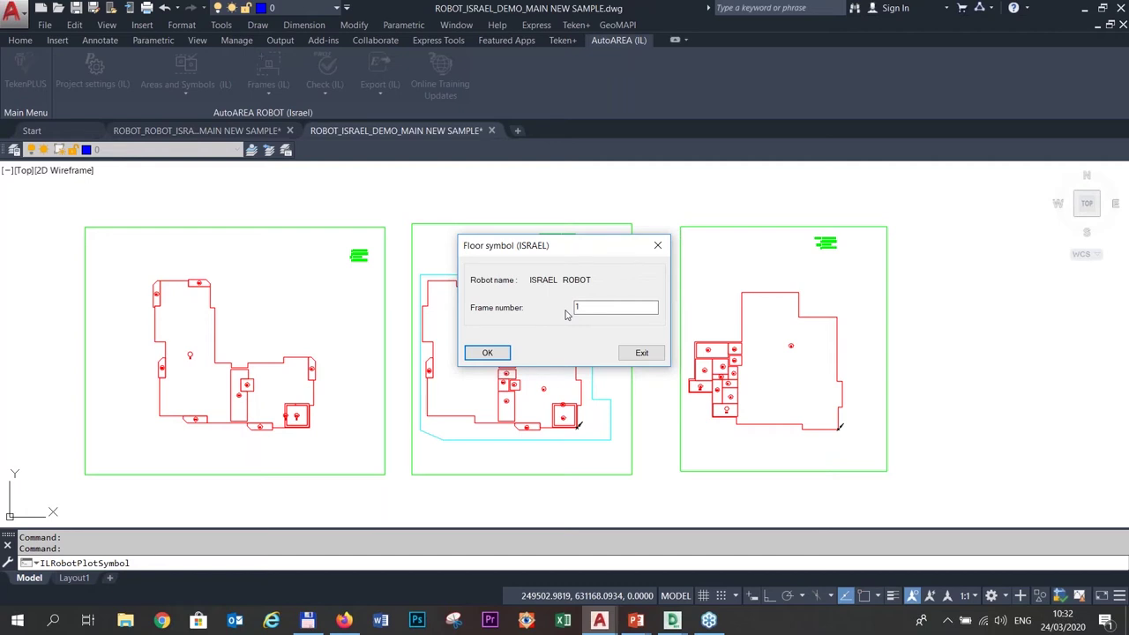
left_click(489, 353)
scroll(496, 344, "down", 4)
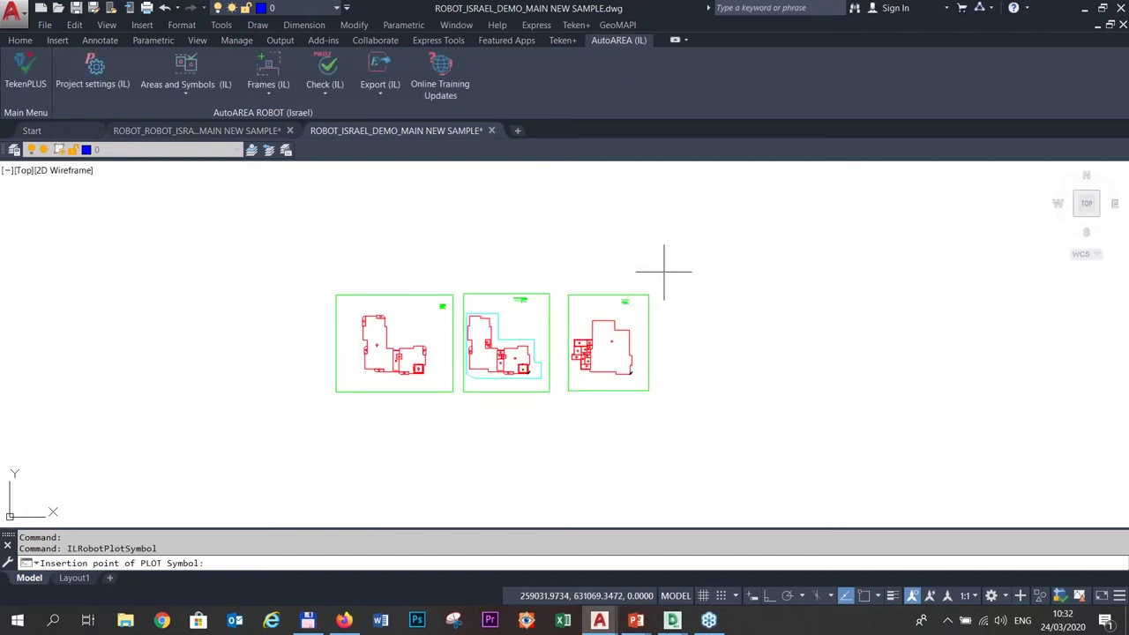
left_click(674, 285)
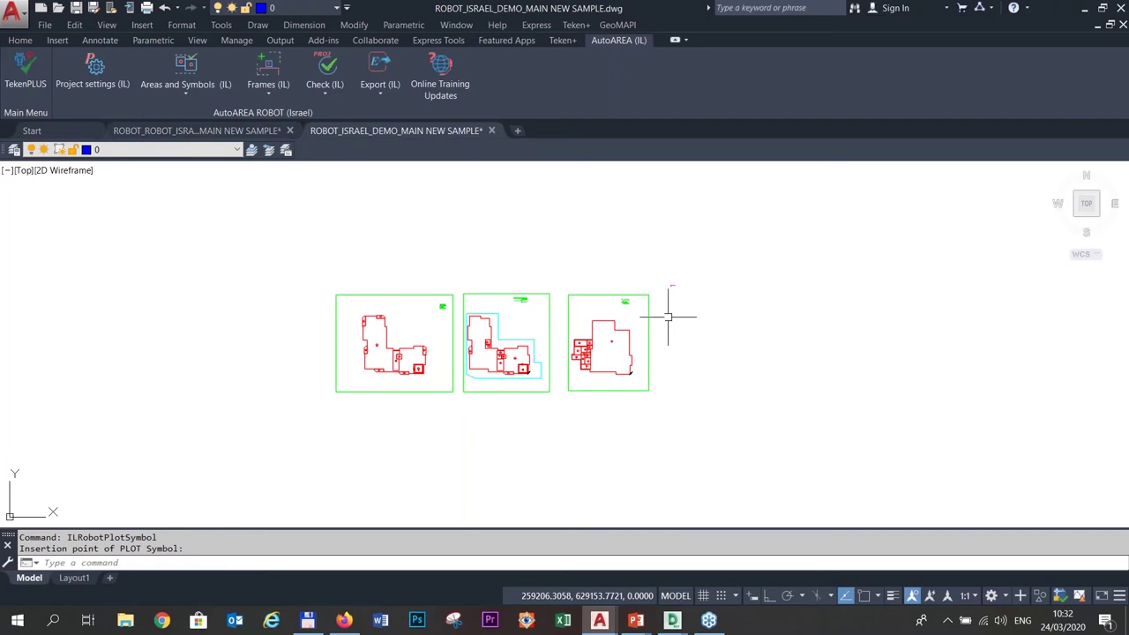
Create a PLOT frame whose two corners enclose all three plans and the plot symbol.
left_click(269, 99)
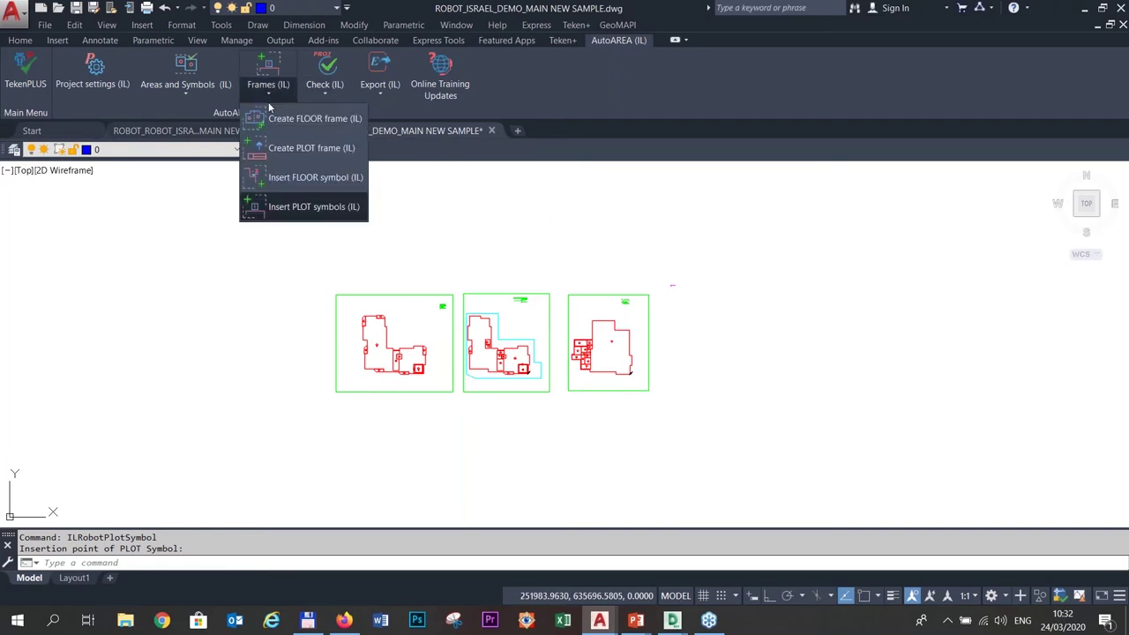
left_click(291, 148)
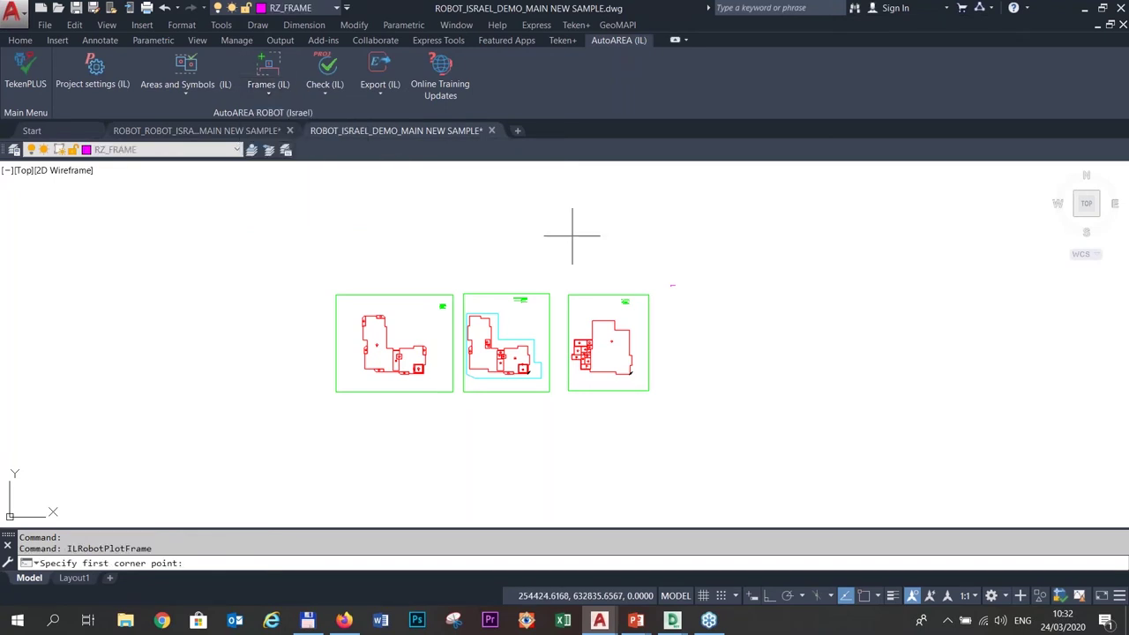
left_click(679, 280)
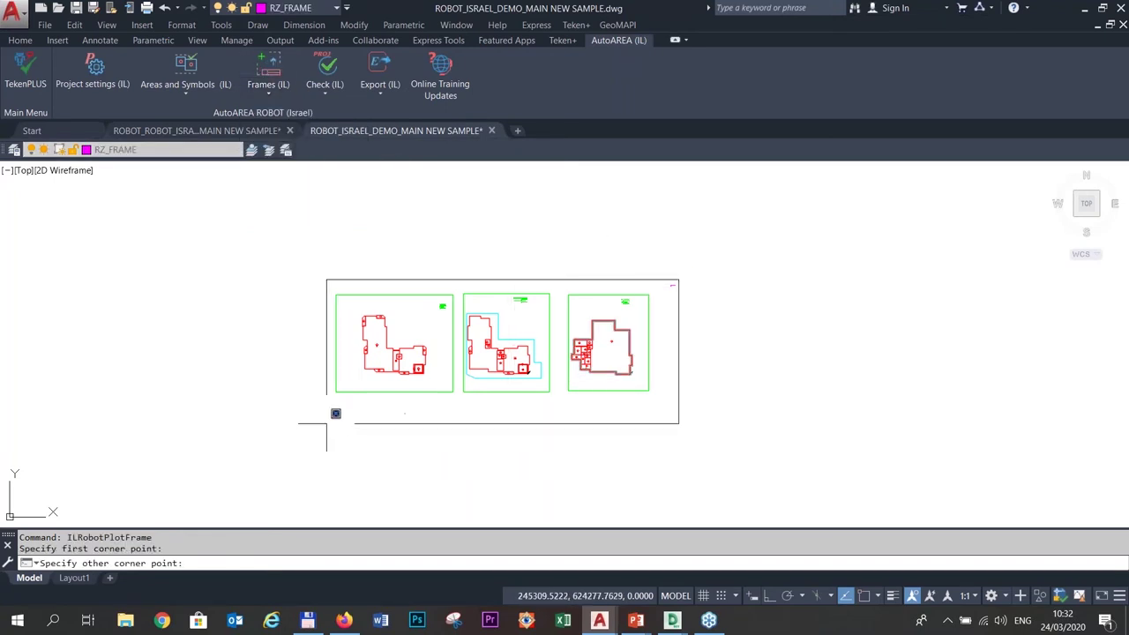
left_click(285, 398)
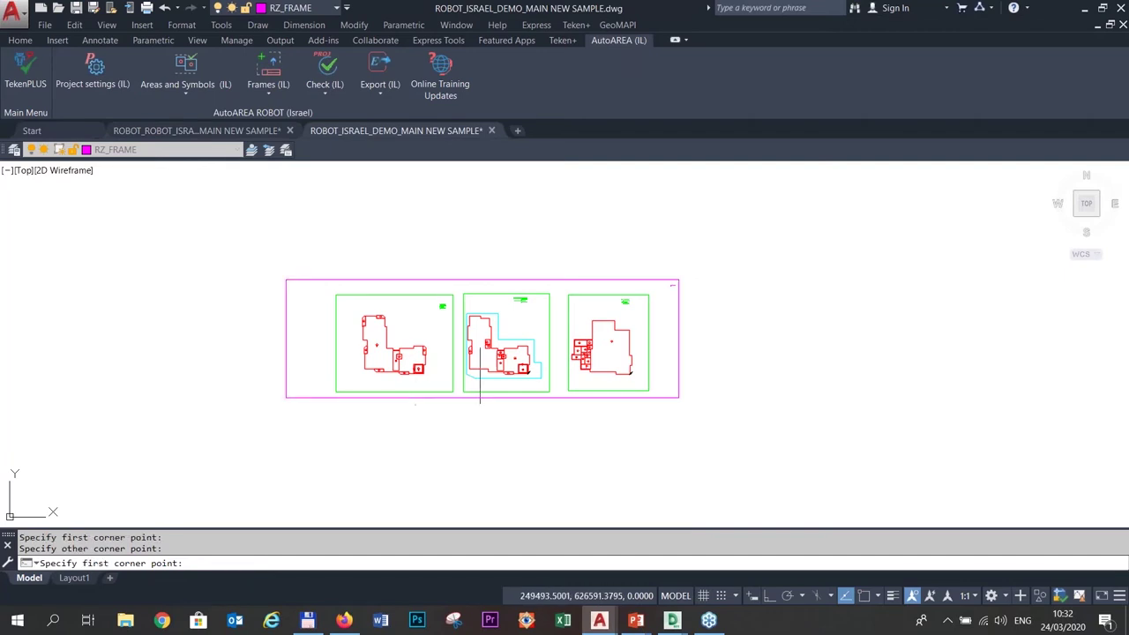
Pan around the framed plans and zoom in on the left plan's top-left rooms.
scroll(525, 378, "up", 4)
middle_click_drag(664, 342, 589, 396)
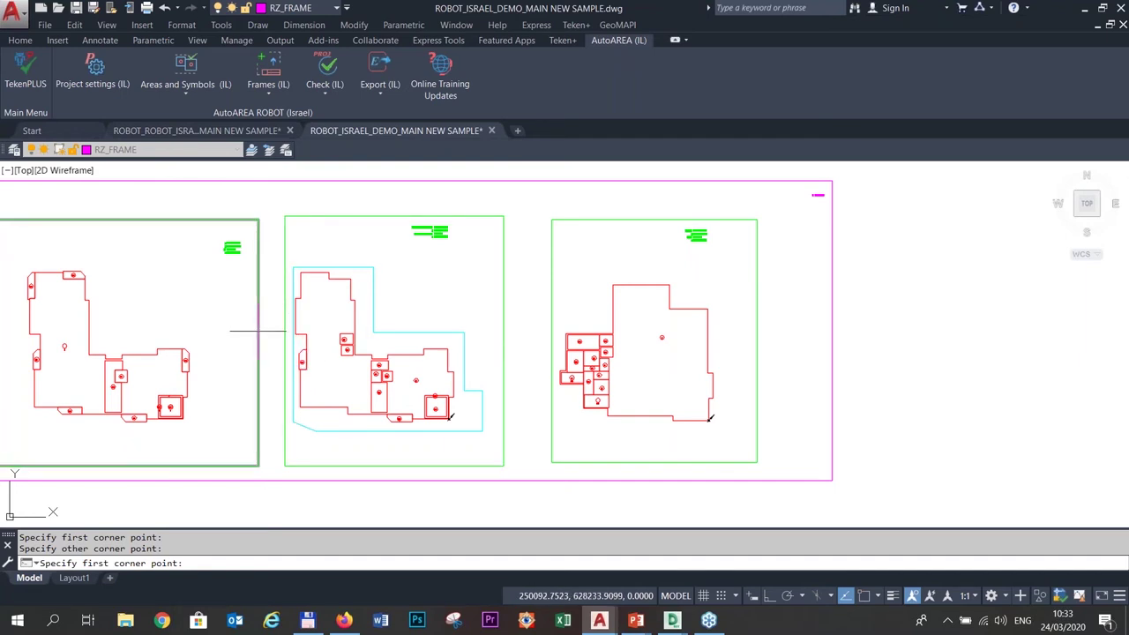
middle_click_drag(252, 355, 359, 325)
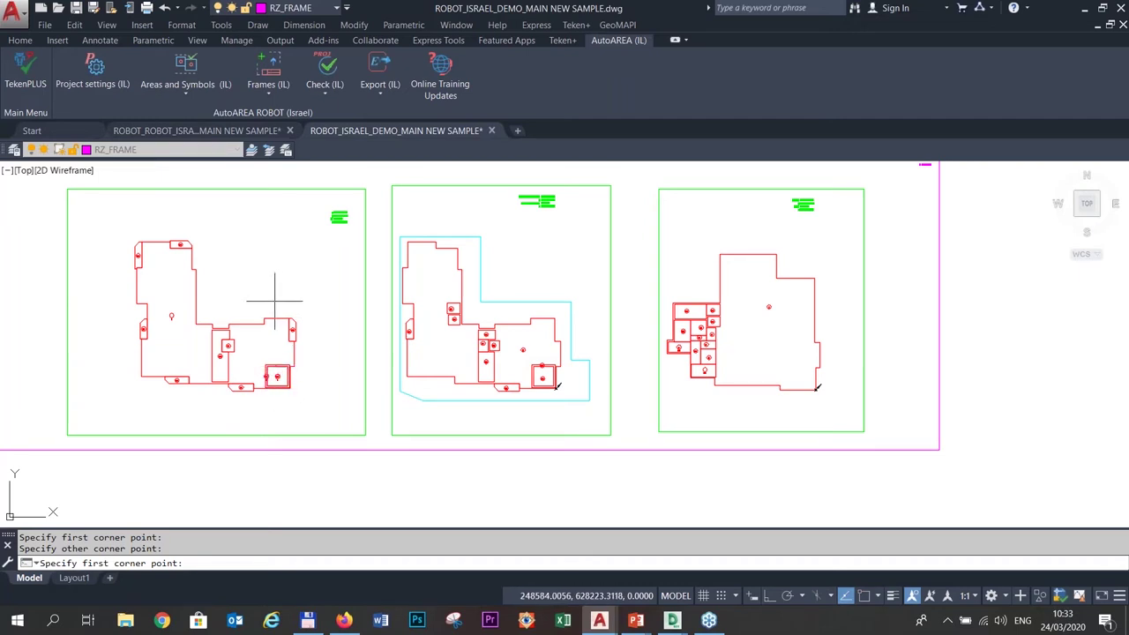
mouse_move(290, 277)
middle_mouse_down()
mouse_move(289, 298)
mouse_move(365, 319)
middle_mouse_up()
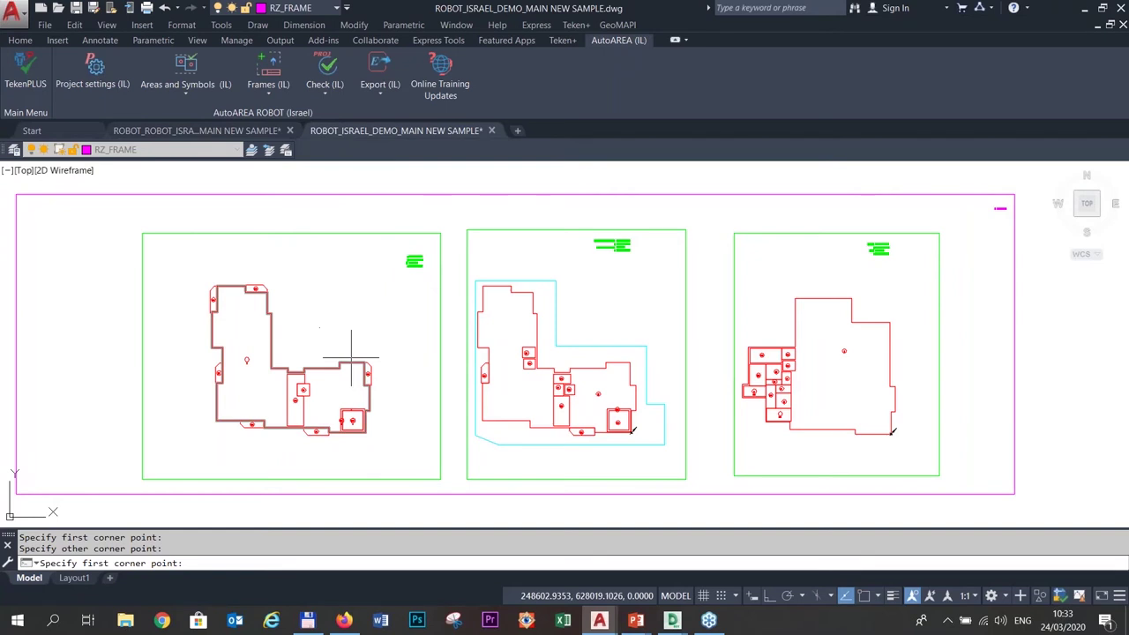
scroll(362, 335, "up", 2)
scroll(362, 339, "up", 2)
middle_click_drag(373, 365, 433, 416)
scroll(209, 316, "up", 2)
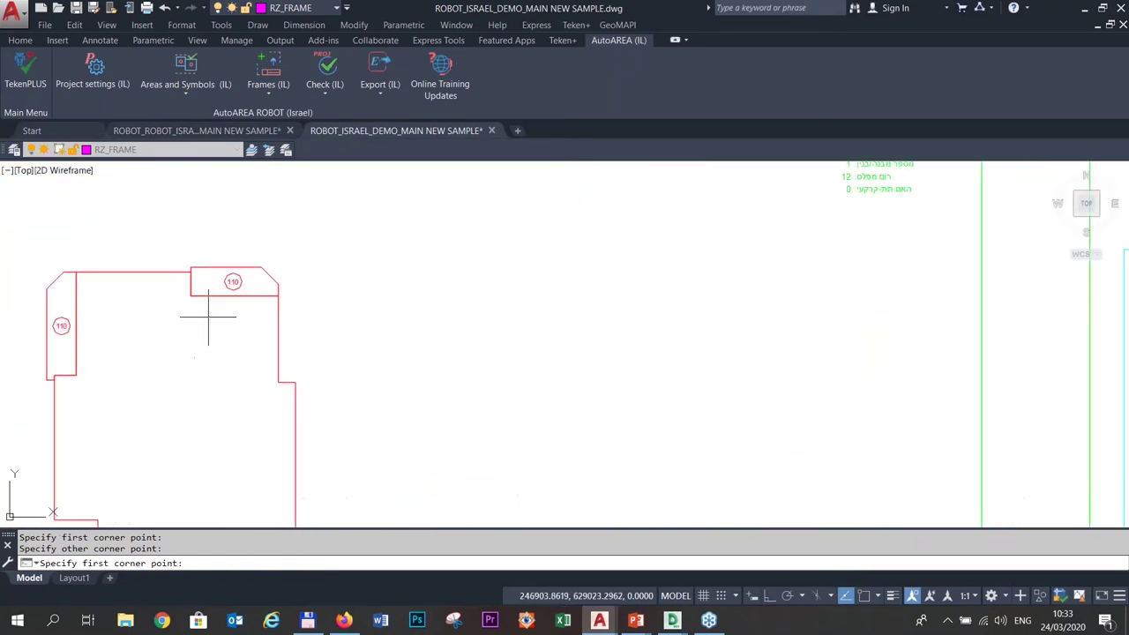
Cancel the plot frame command and delete the 110 label in the small top room.
key("Escape")
left_click(241, 279)
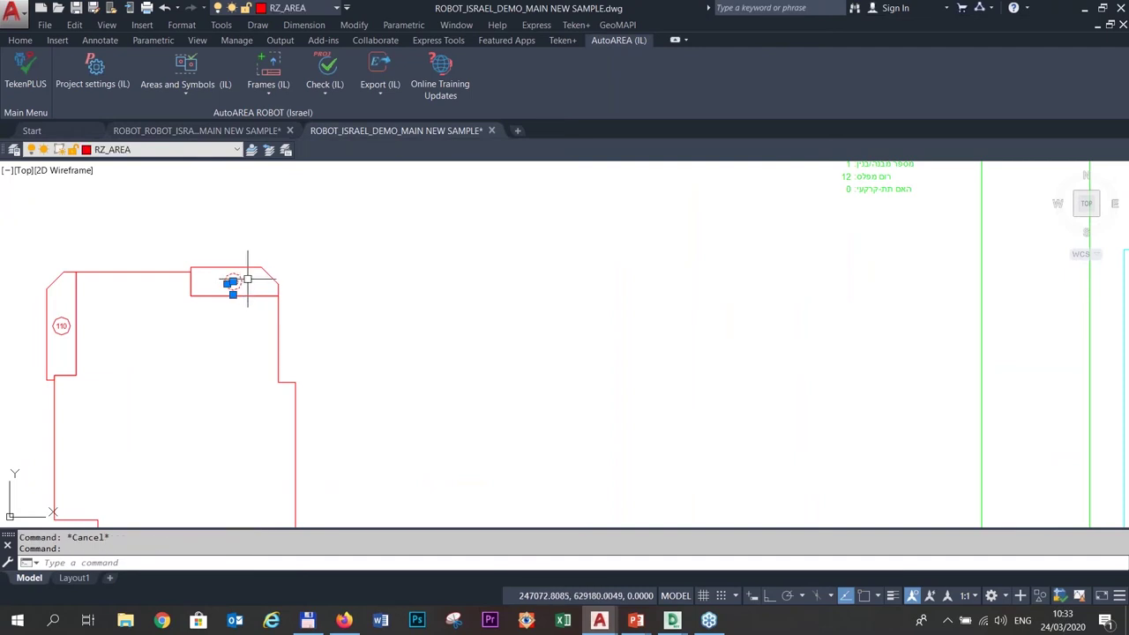
key("Delete")
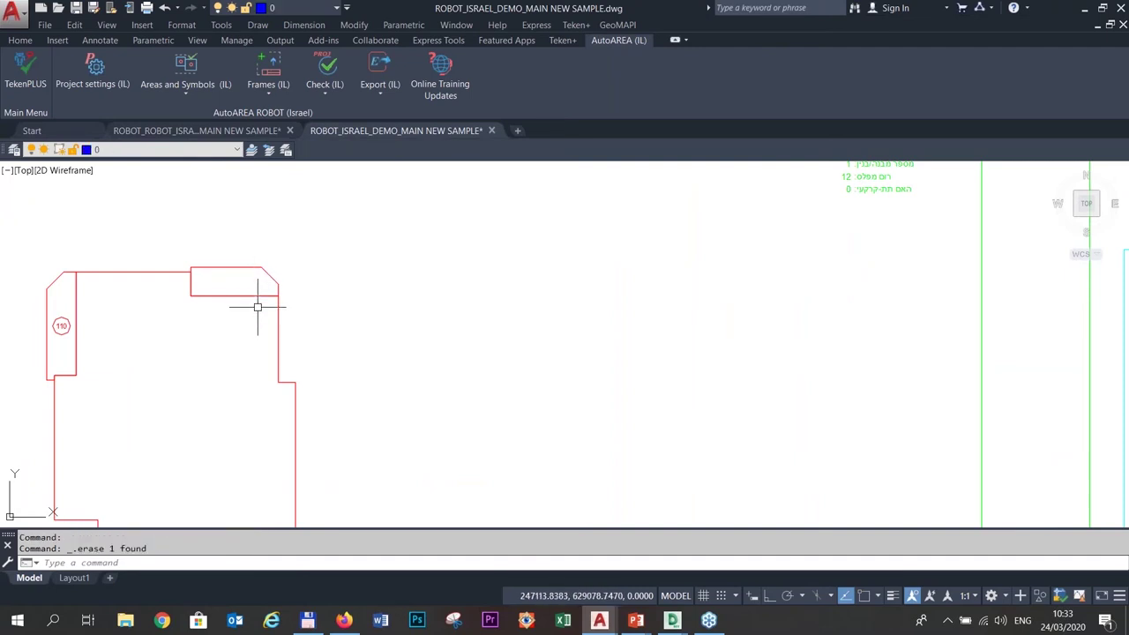
Zoom to area 105 and erase its outline polyline.
middle_click_drag(210, 361, 237, 280)
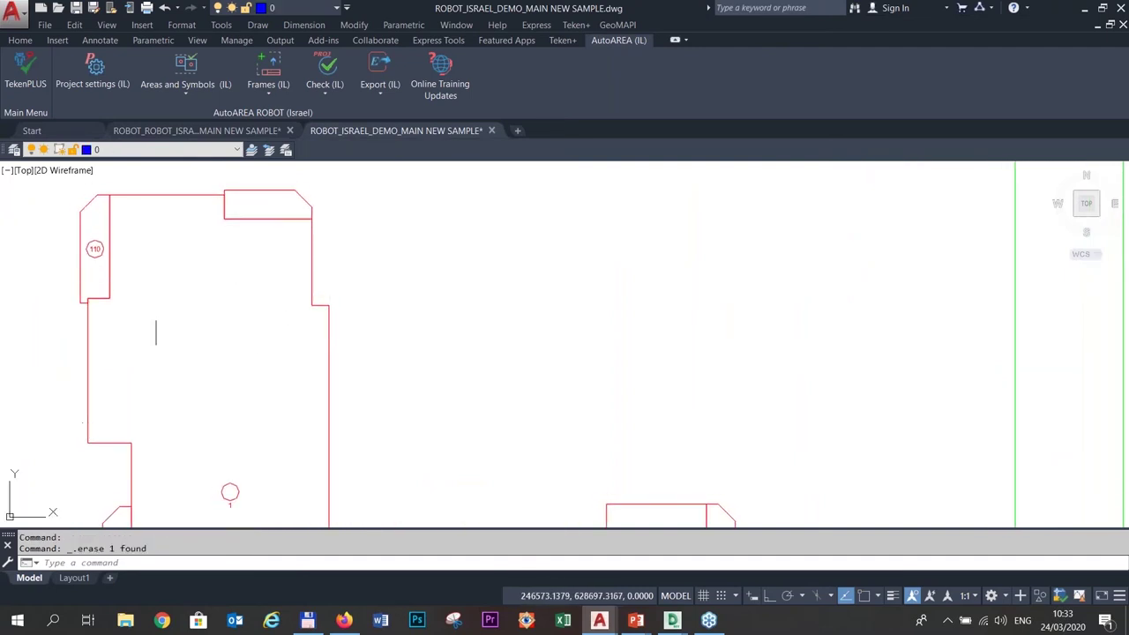
scroll(273, 378, "down", 3)
scroll(326, 305, "down", 2)
scroll(313, 353, "up", 5)
scroll(276, 330, "up", 3)
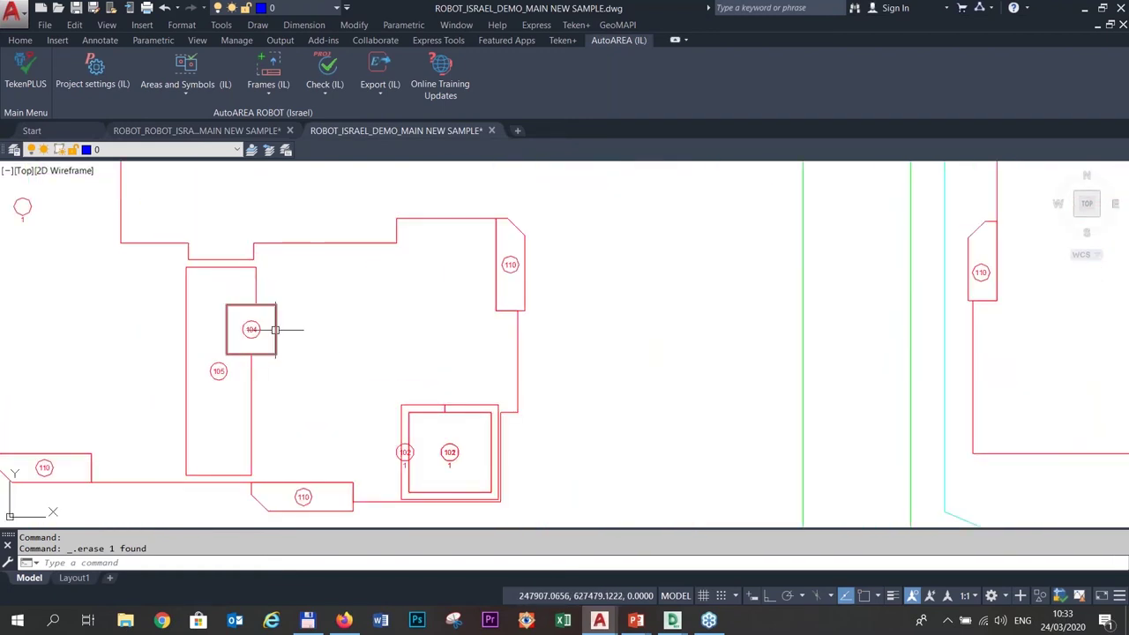
scroll(297, 338, "down", 3)
scroll(303, 308, "up", 3)
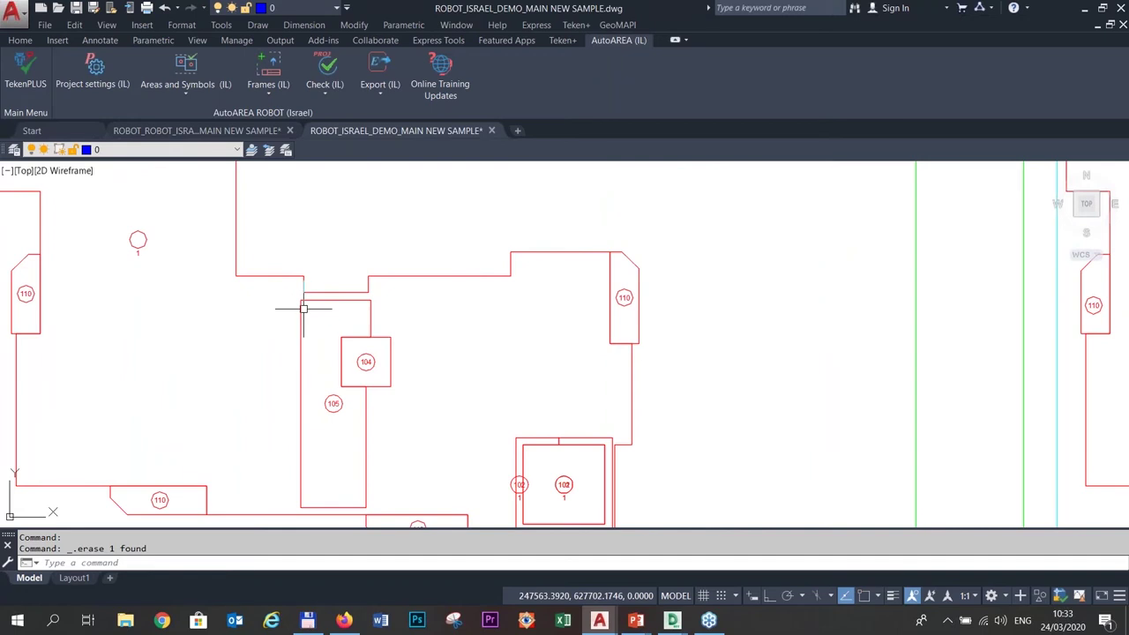
left_click(304, 309)
key("Delete")
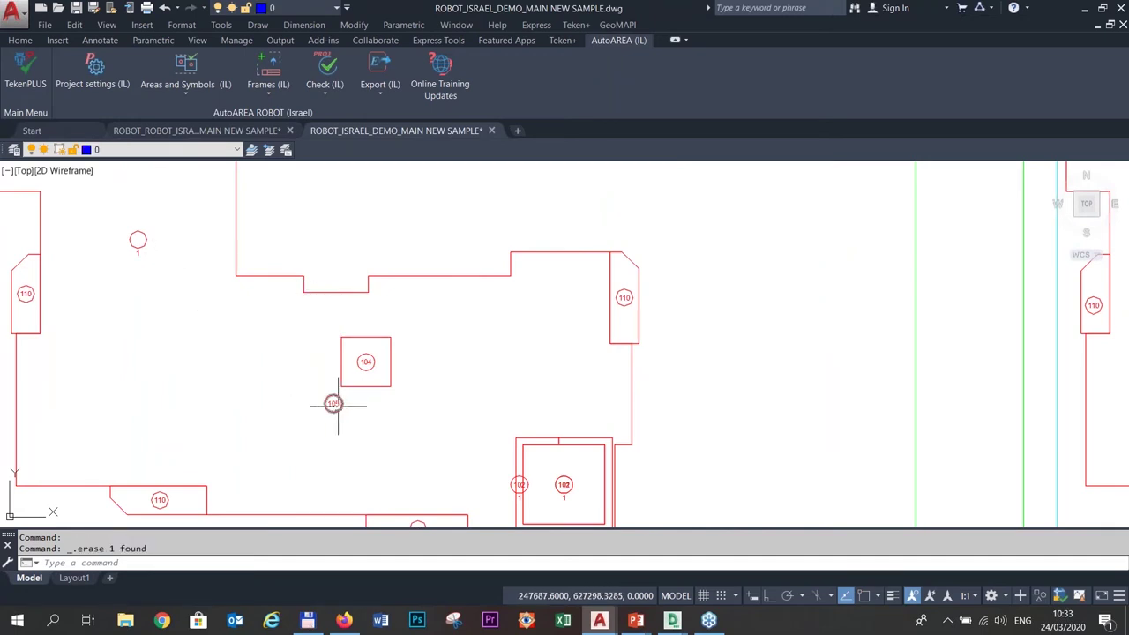
Open the attribute values of the 110 area label on the right.
key("Escape")
left_click(625, 303)
double_click(625, 303)
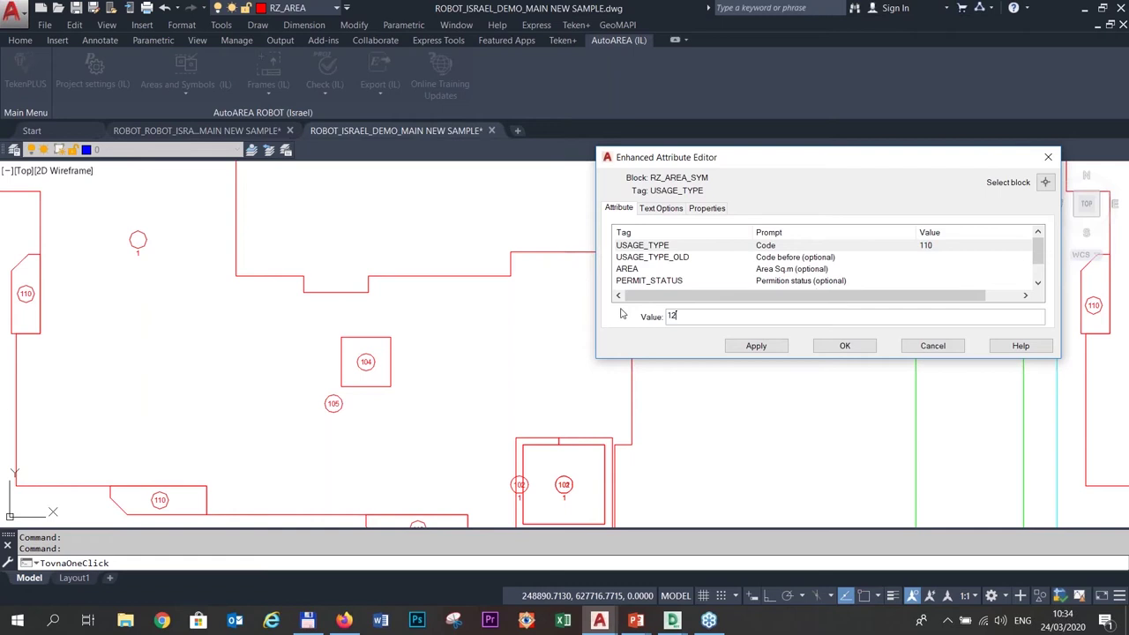
Apply USAGE_TYPE 12345 to the right-hand area label and close the attribute editor.
left_click(752, 344)
left_click(845, 346)
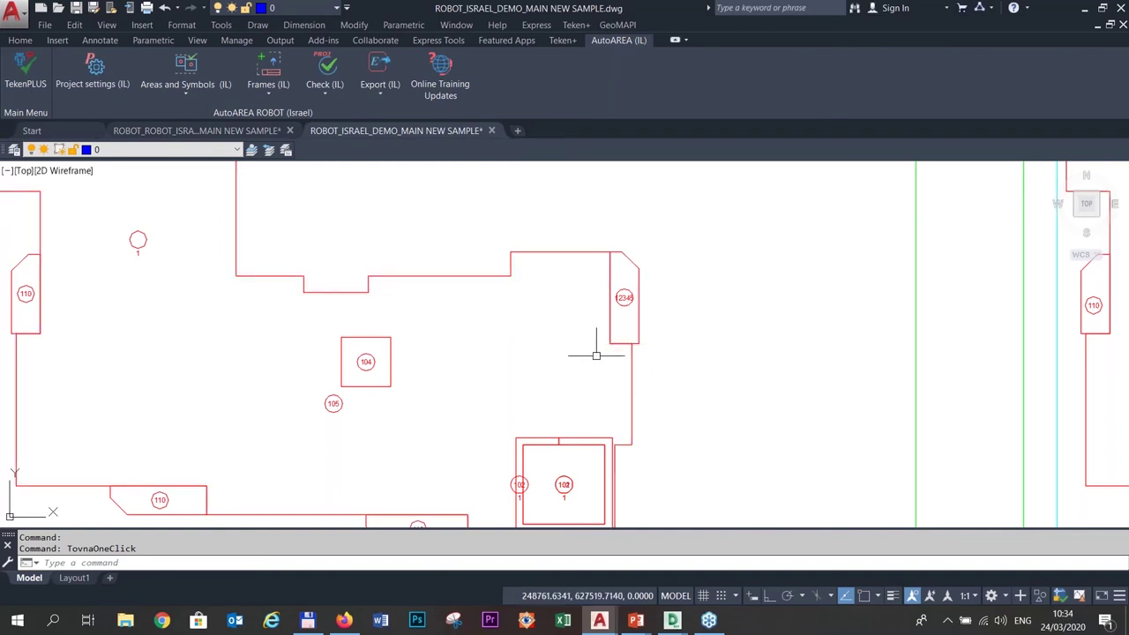
mouse_move(484, 324)
middle_mouse_down()
mouse_move(460, 303)
mouse_move(857, 434)
middle_mouse_up()
scroll(801, 355, "up", 3)
middle_click_drag(786, 312, 830, 474)
scroll(755, 380, "up", 2)
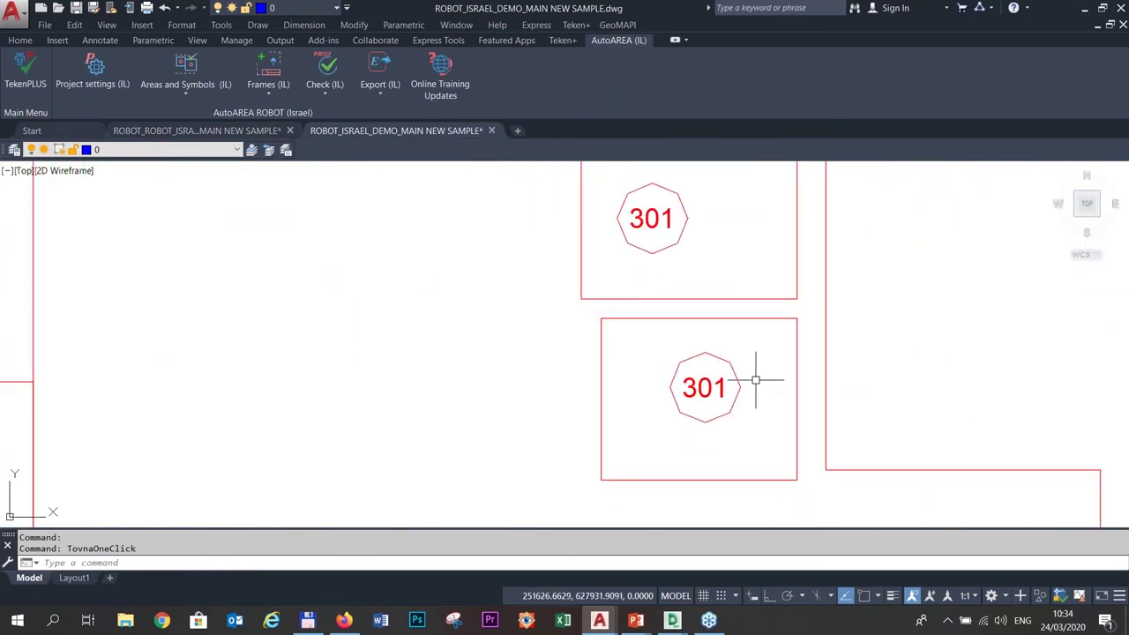
type("m")
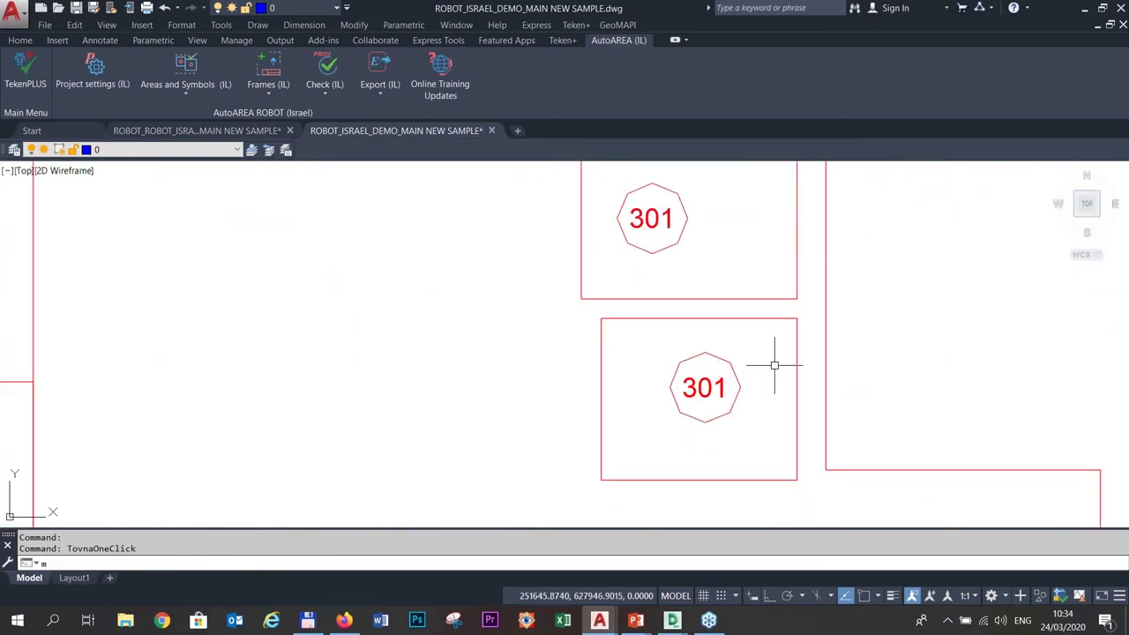
key("Return")
left_click(795, 324)
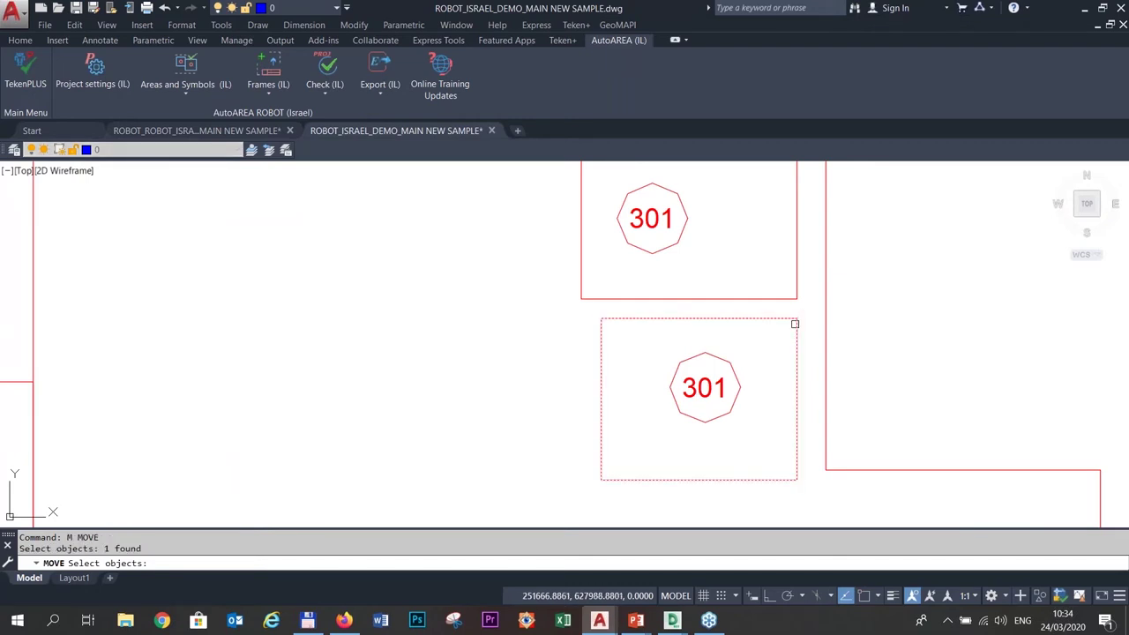
key("Return")
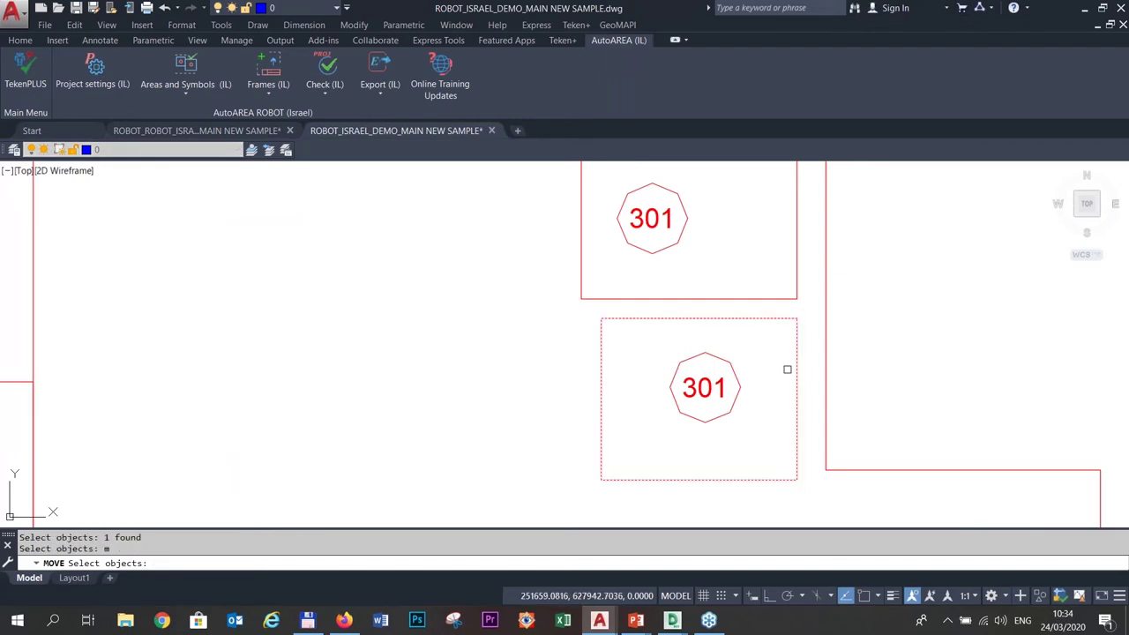
key("Return")
left_click(776, 368)
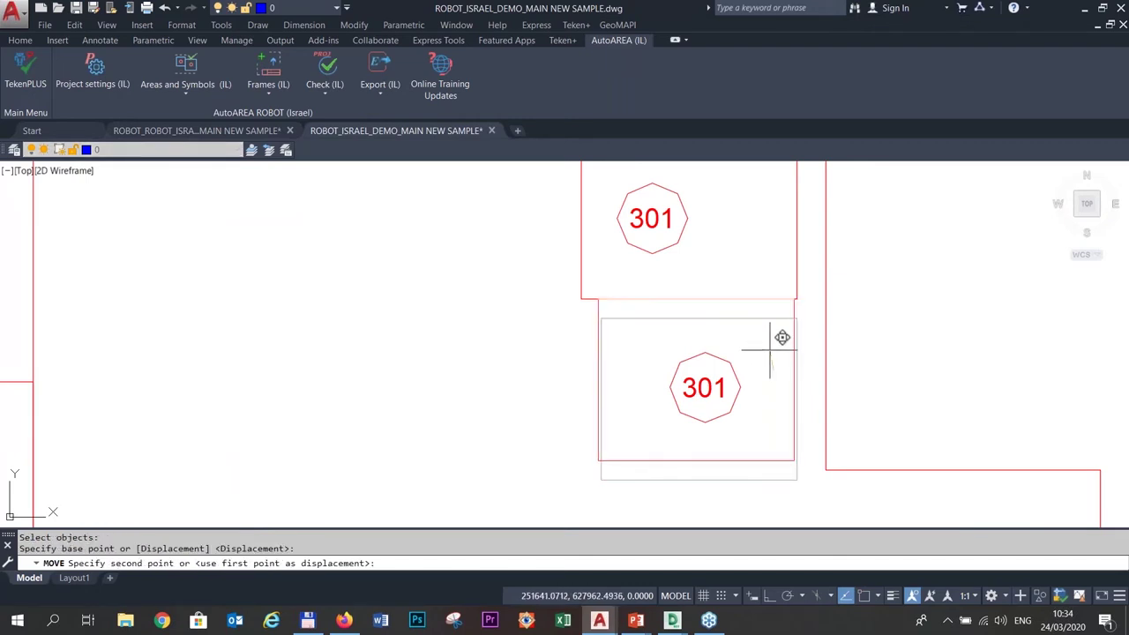
key("Escape")
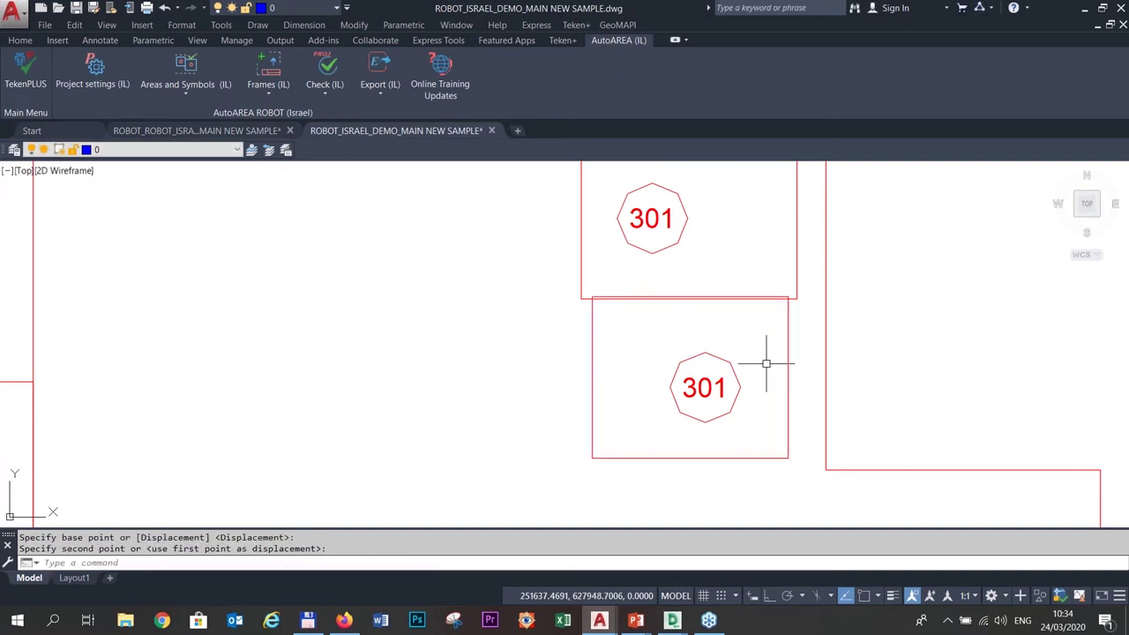
scroll(766, 319, "up", 3)
scroll(781, 328, "up", 3)
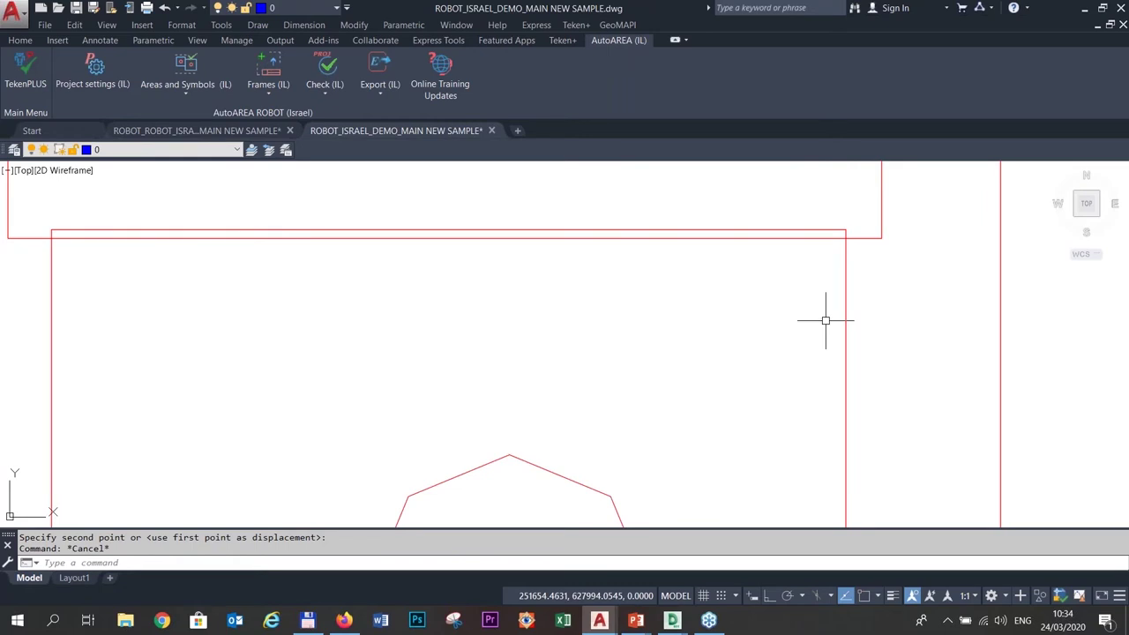
scroll(793, 290, "down", 3)
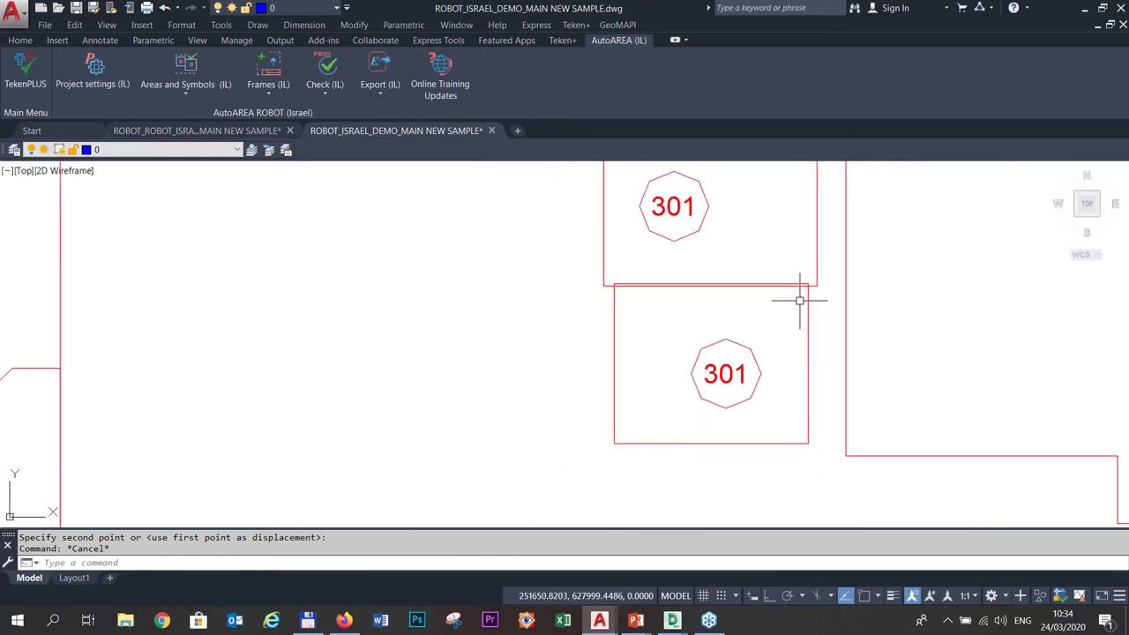
scroll(800, 296, "down", 3)
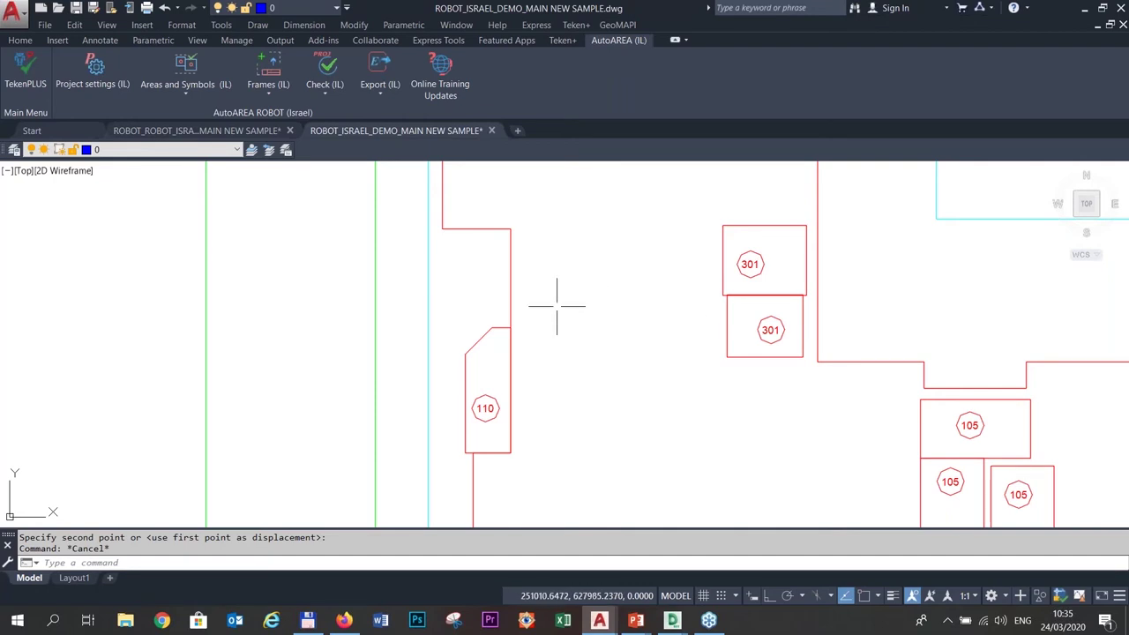
Pan over all three plans and run Check drawing before AREA's robot (IL).
scroll(556, 305, "down", 5)
mouse_move(673, 330)
middle_mouse_down()
mouse_move(595, 287)
mouse_move(544, 285)
middle_mouse_up()
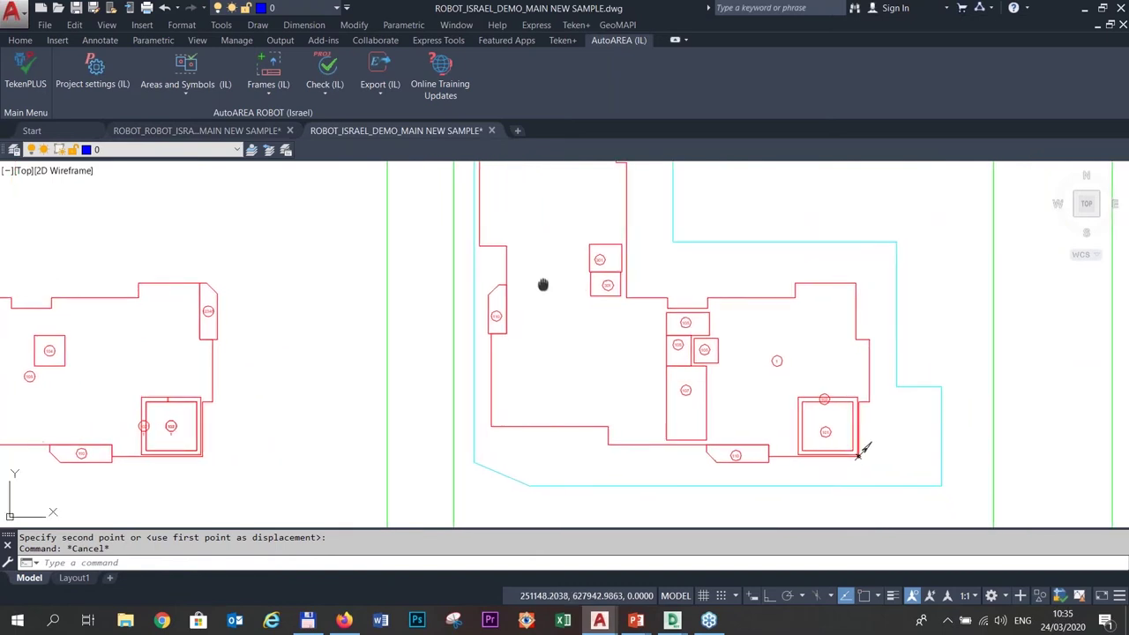
scroll(615, 330, "down", 2)
mouse_move(615, 331)
middle_mouse_down()
mouse_move(549, 325)
mouse_move(539, 339)
middle_mouse_up()
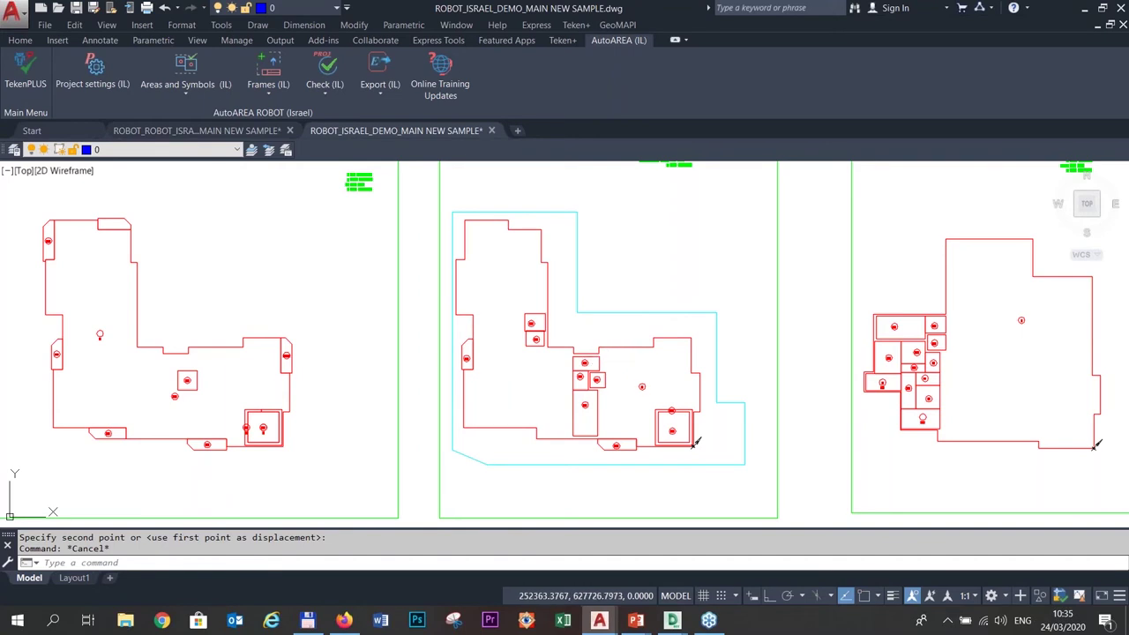
scroll(591, 352, "down", 2)
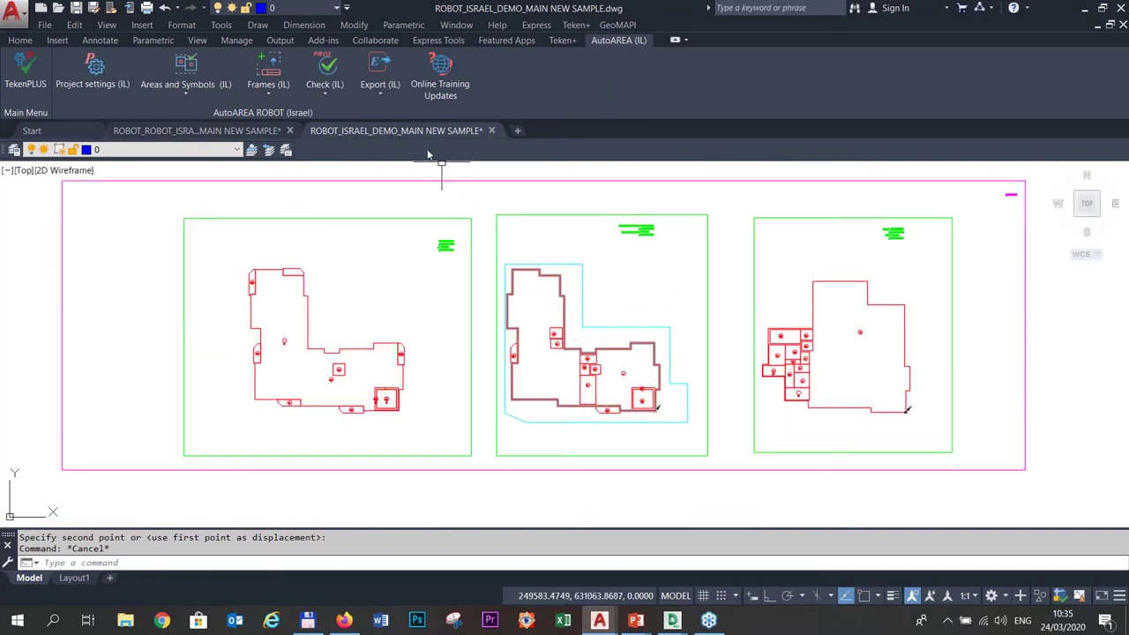
left_click(324, 94)
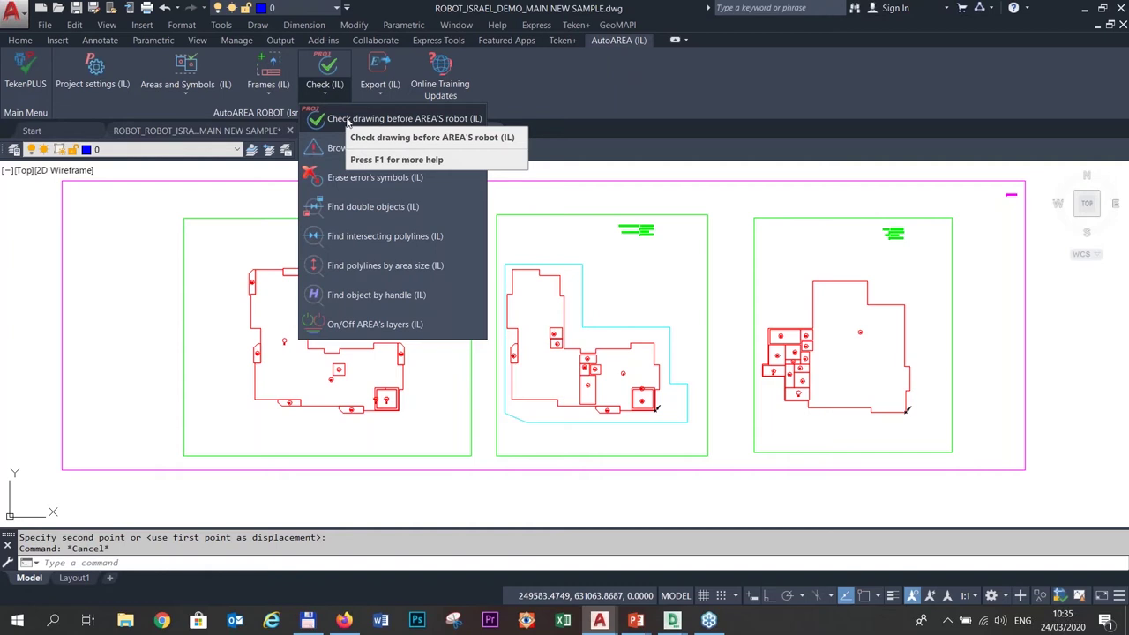
left_click(348, 123)
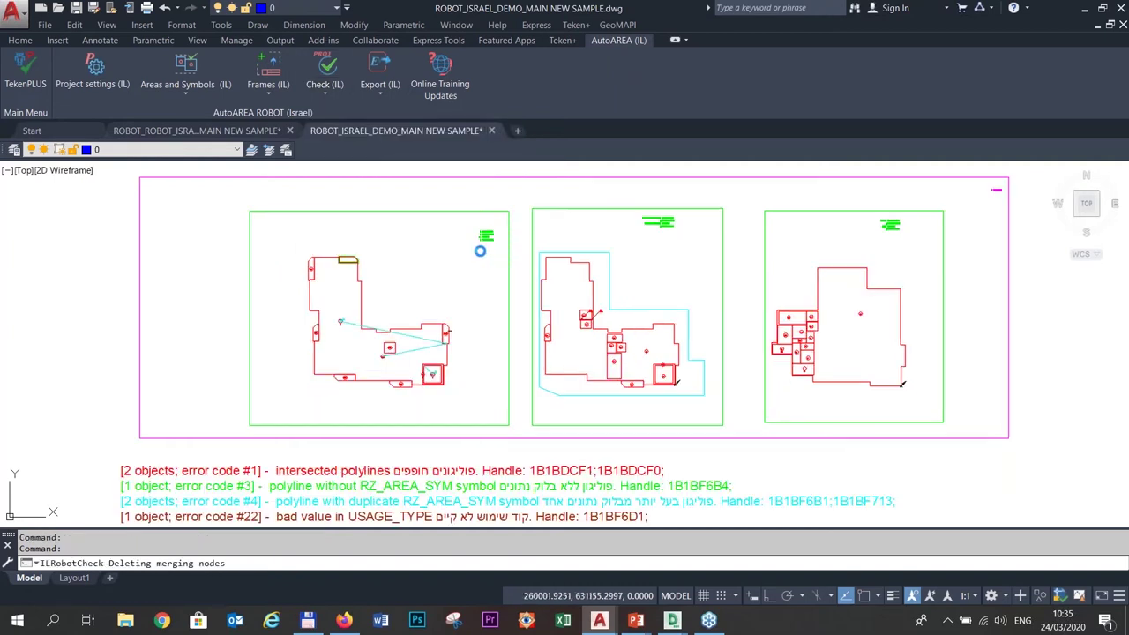
Frame the plans with the error report listing polyline, missing, duplicate and USAGE_TYPE errors.
mouse_move(638, 427)
middle_mouse_down()
mouse_move(655, 351)
mouse_move(660, 394)
middle_mouse_up()
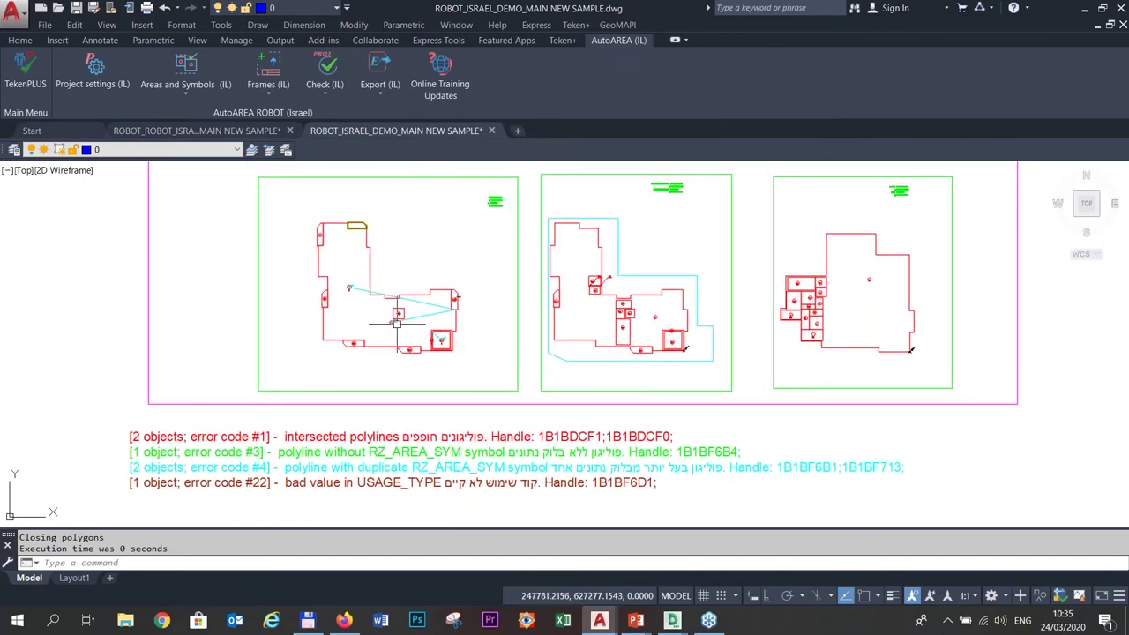
scroll(401, 330, "up", 4)
scroll(437, 313, "up", 2)
scroll(439, 308, "up", 2)
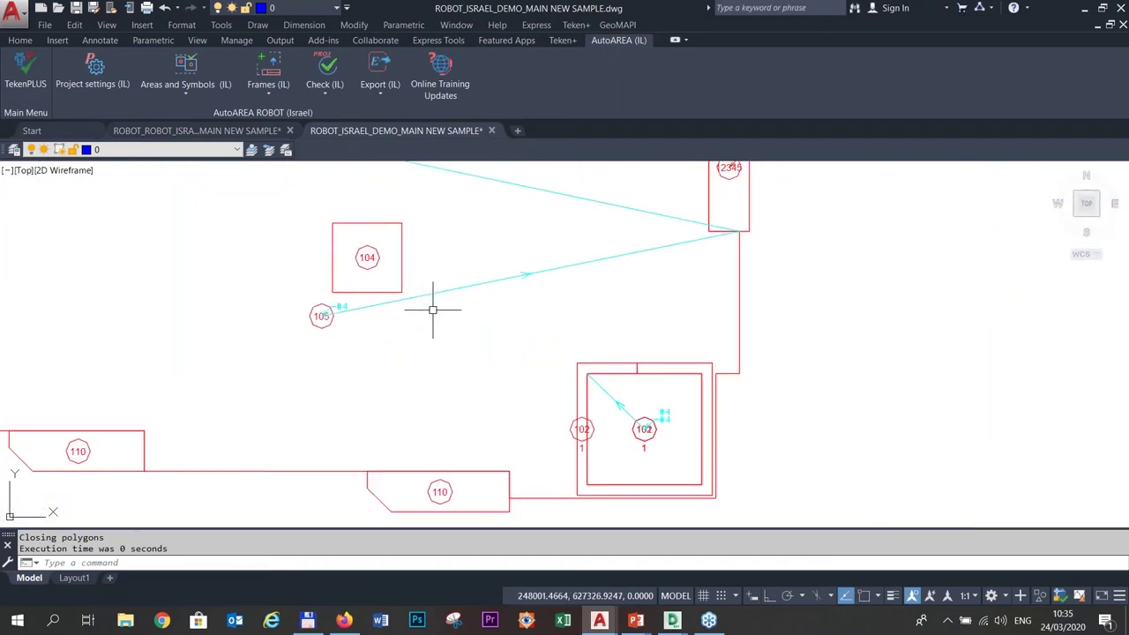
scroll(375, 313, "down", 2)
scroll(378, 318, "down", 2)
scroll(379, 318, "down", 2)
scroll(379, 317, "down", 2)
middle_click_drag(471, 354, 439, 382)
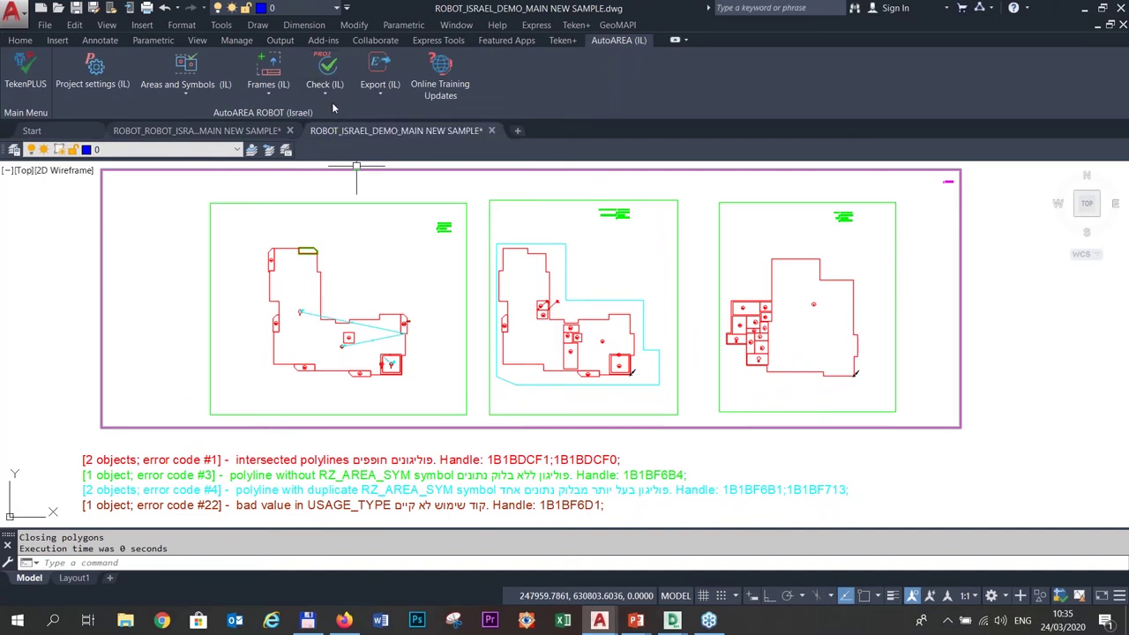
Start Browse errors (IL) and step from the bad usage value to the missing-symbol error.
left_click(333, 101)
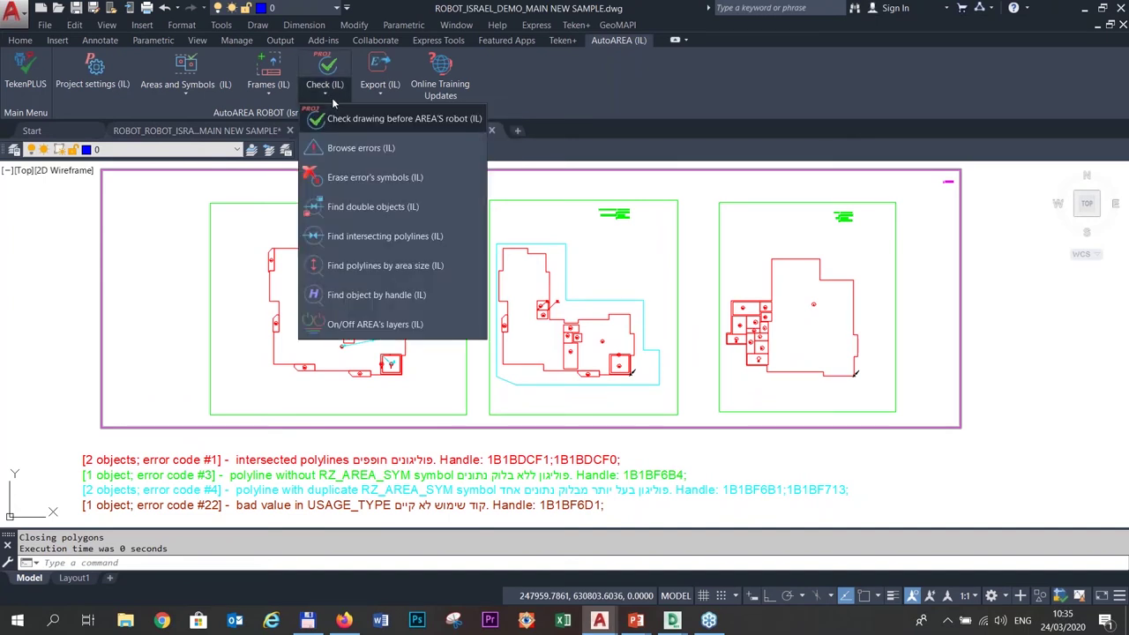
left_click(359, 148)
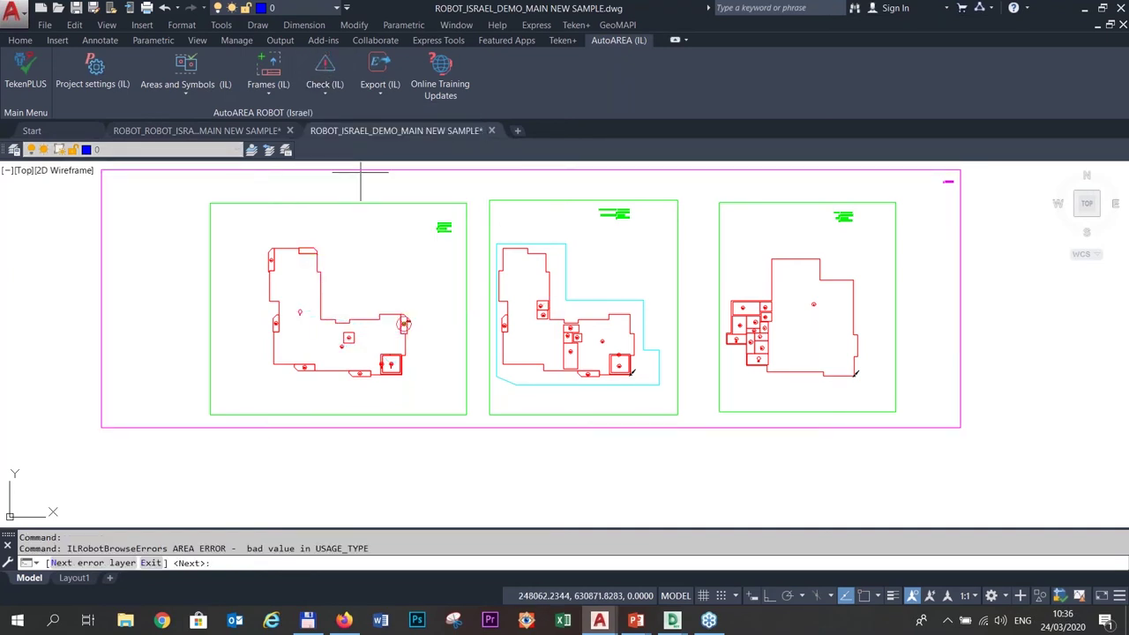
key("Return")
key("Return")
key("Return")
key("Return")
key("Return")
key("Return")
key("Return")
key("Return")
key("Return")
key("Return")
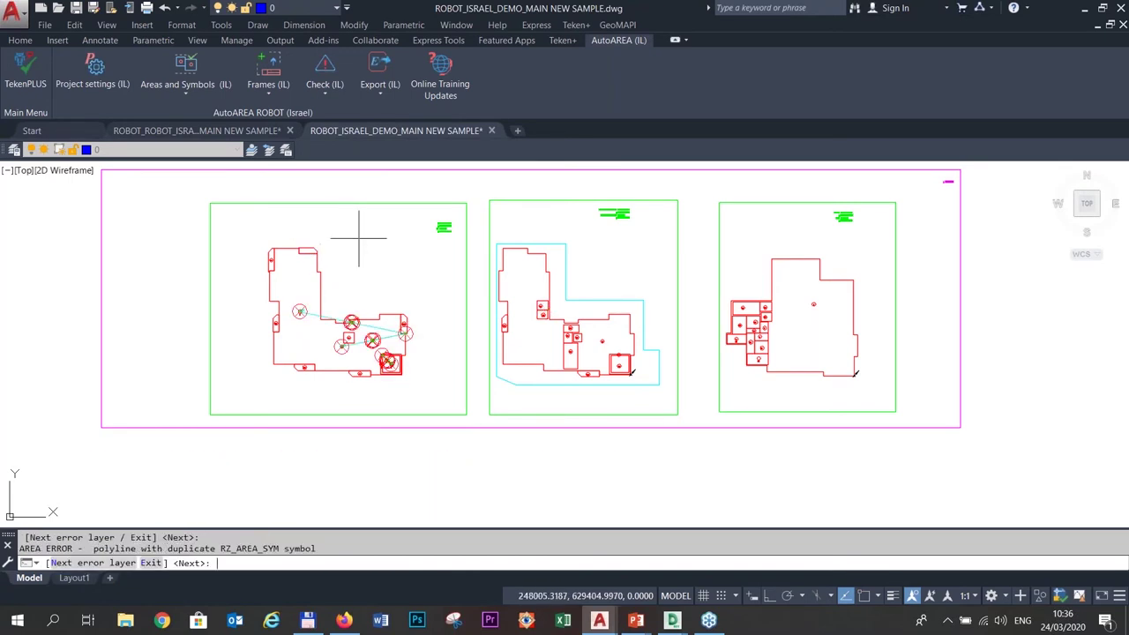
scroll(392, 328, "up", 2)
scroll(392, 329, "up", 4)
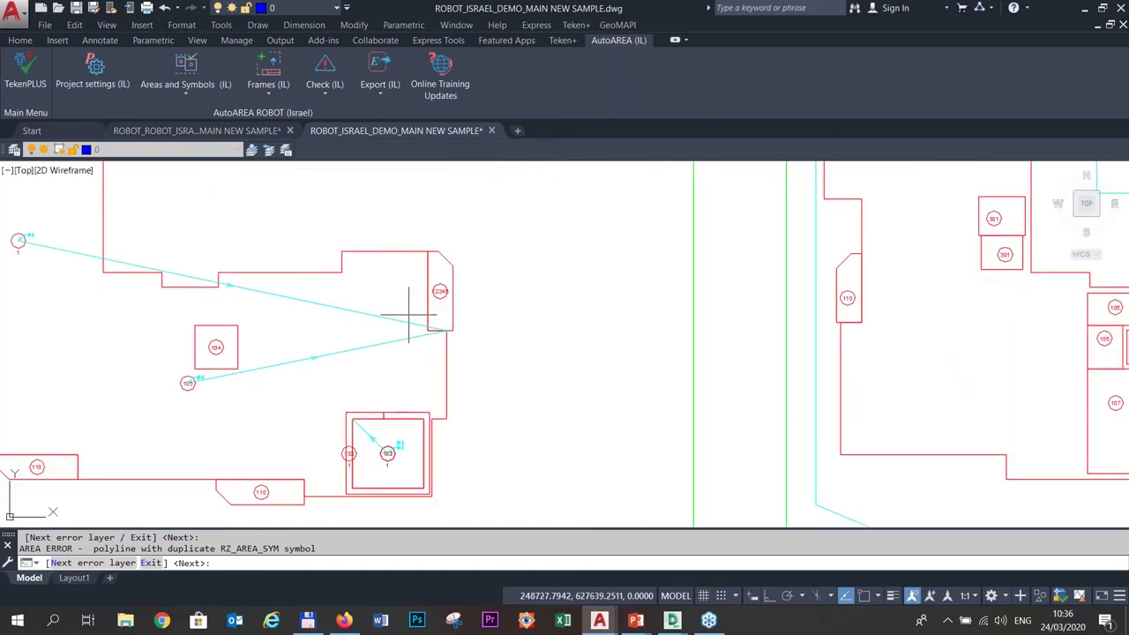
scroll(408, 313, "up", 4)
key("Return")
key("Return")
key("Return")
Step through the duplicate-symbol errors and the error legend, then exit browsing.
key("Return")
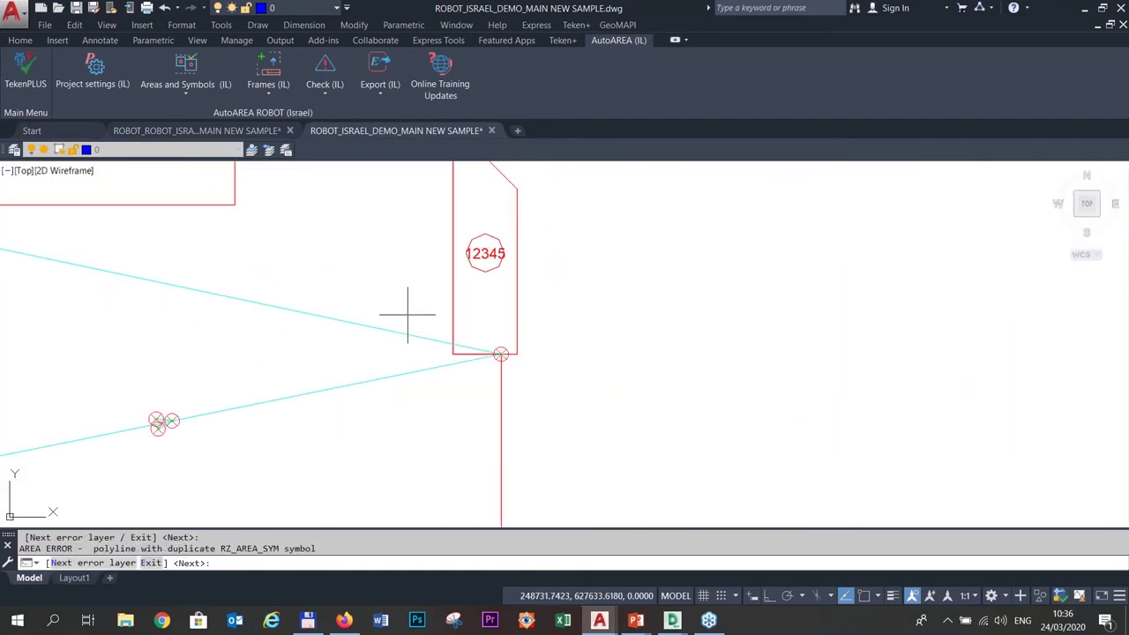
scroll(408, 314, "down", 5)
key("Return")
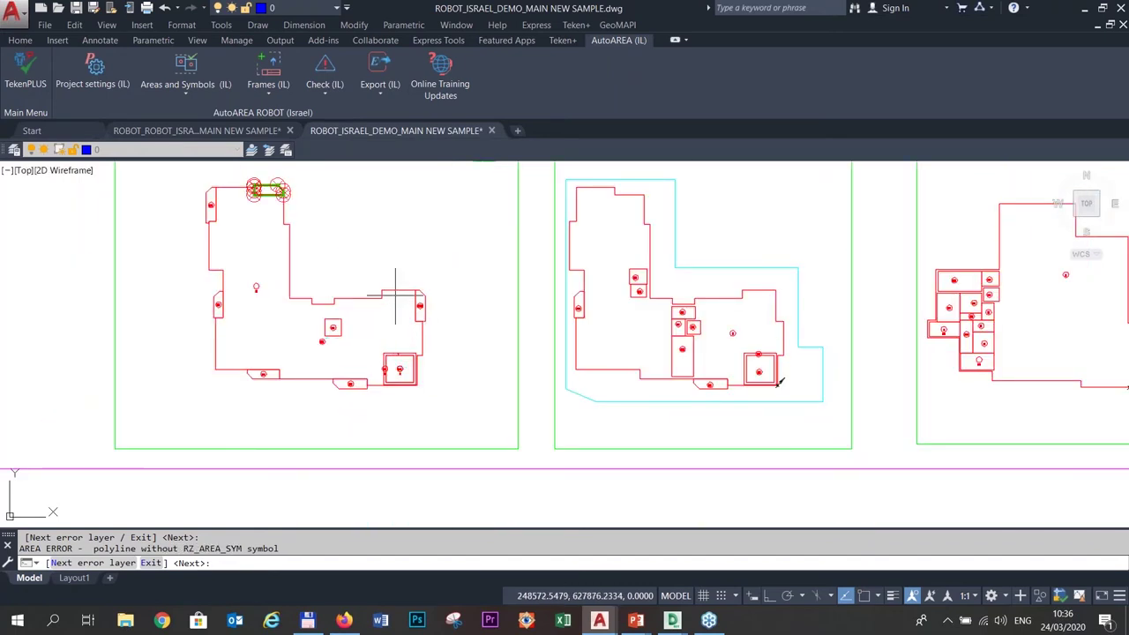
scroll(285, 201, "up", 3)
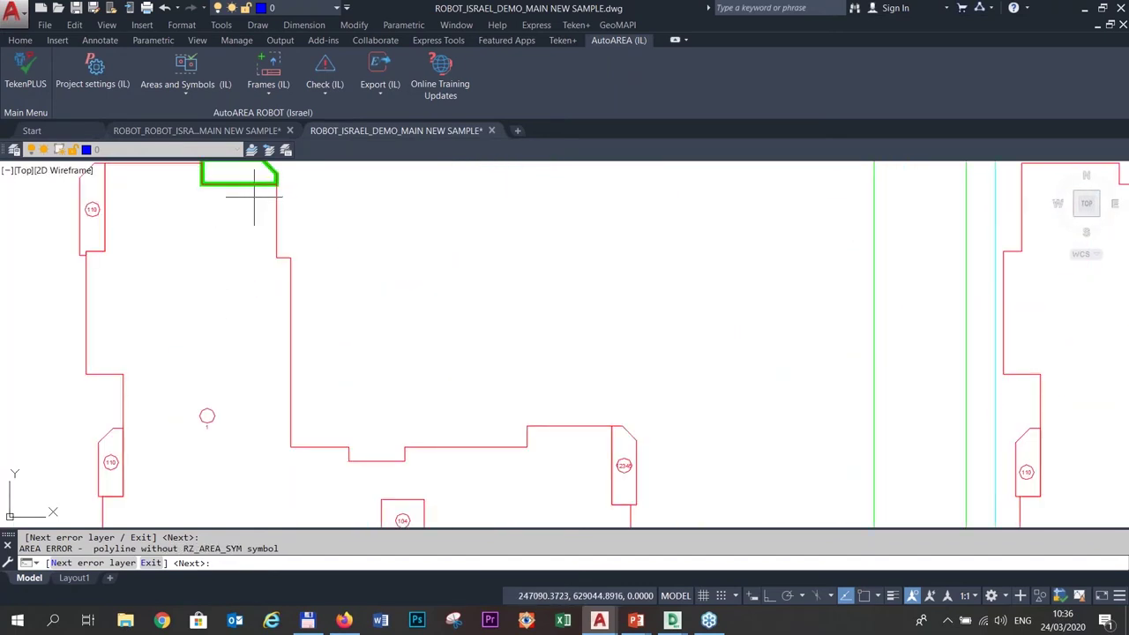
middle_click_drag(247, 196, 278, 330)
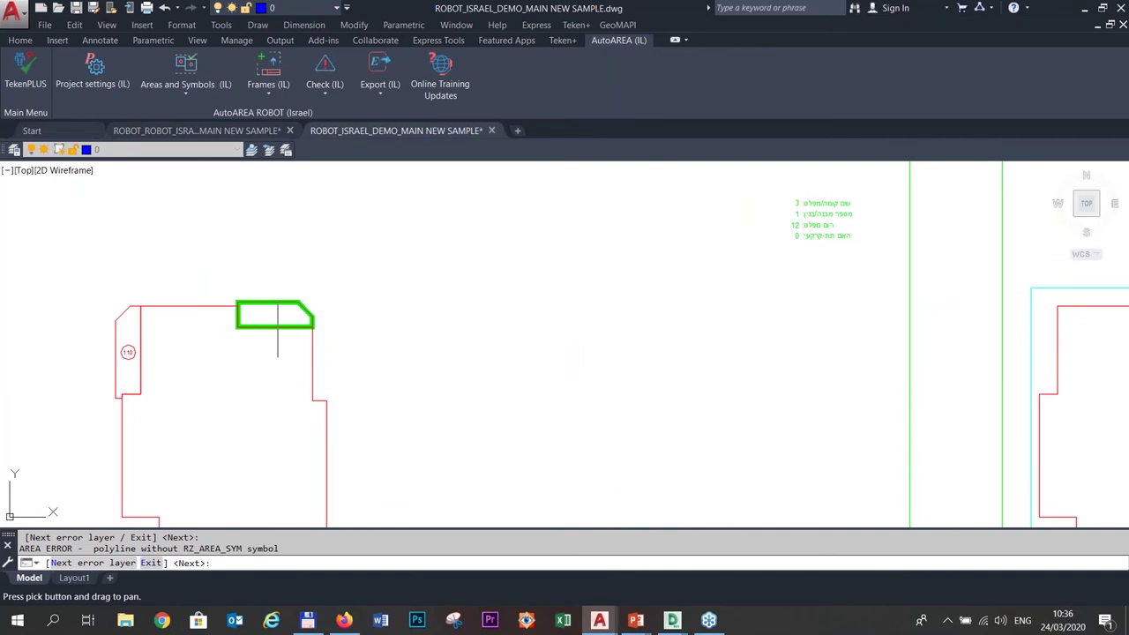
scroll(277, 328, "down", 3)
scroll(295, 335, "down", 3)
key("Return")
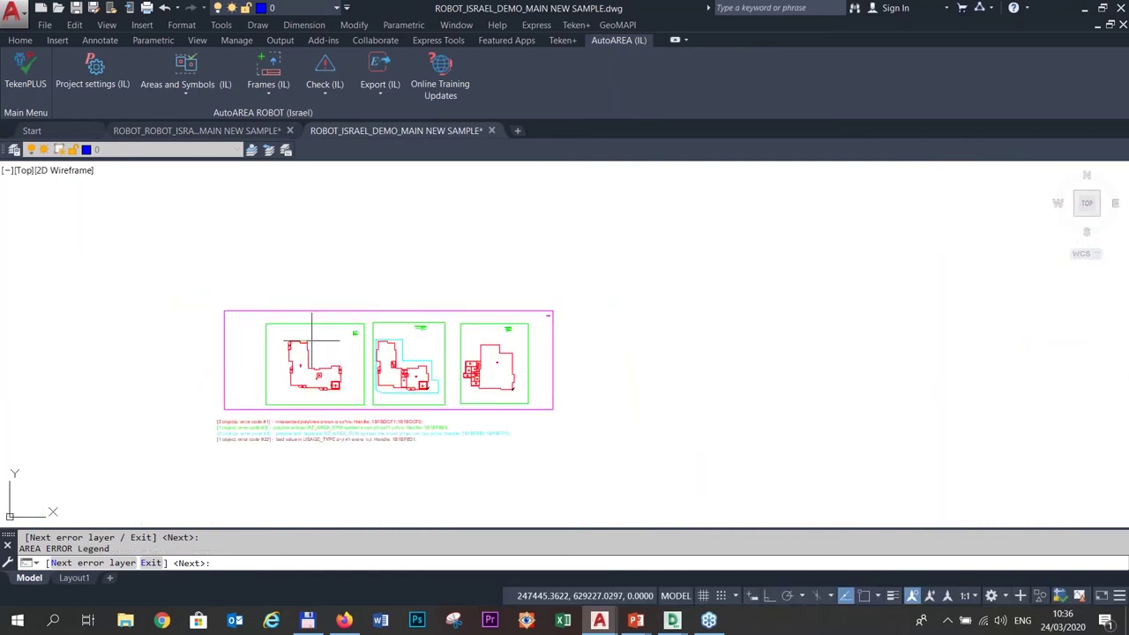
key("Escape")
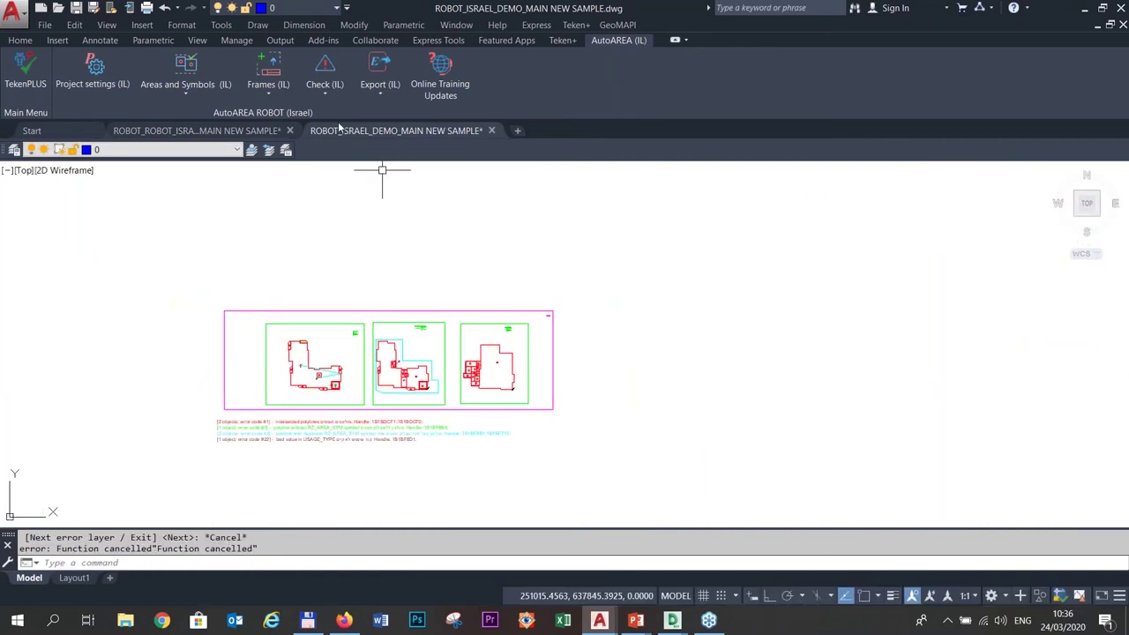
left_click(327, 99)
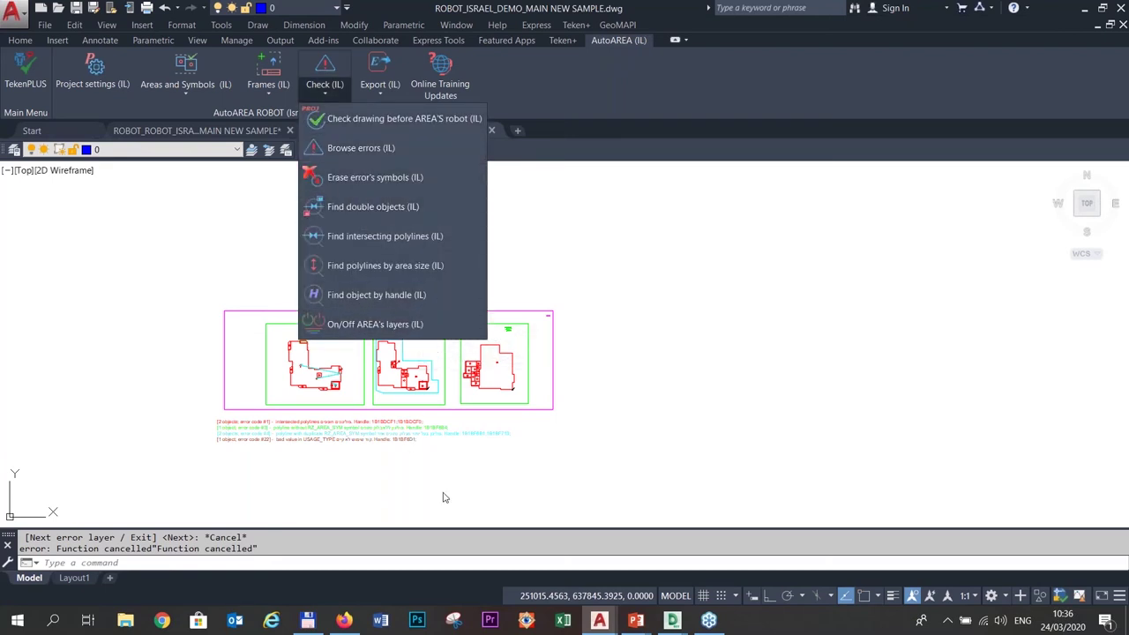
scroll(420, 399, "up", 2)
scroll(423, 401, "up", 2)
scroll(432, 402, "up", 2)
scroll(447, 398, "up", 2)
middle_click_drag(446, 399, 322, 322)
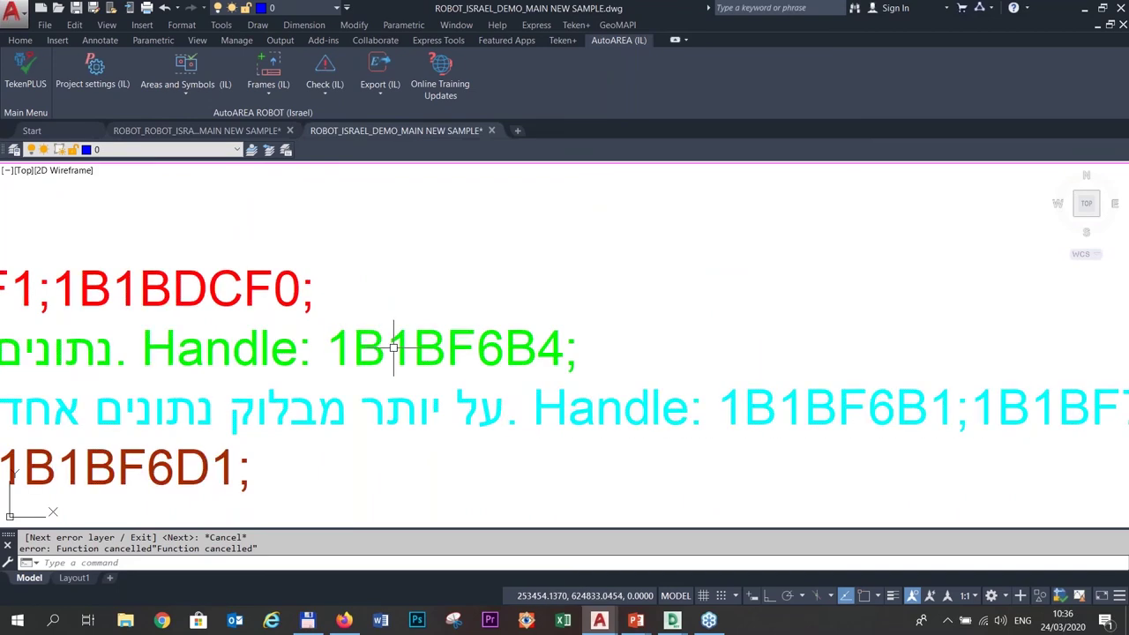
mouse_move(377, 337)
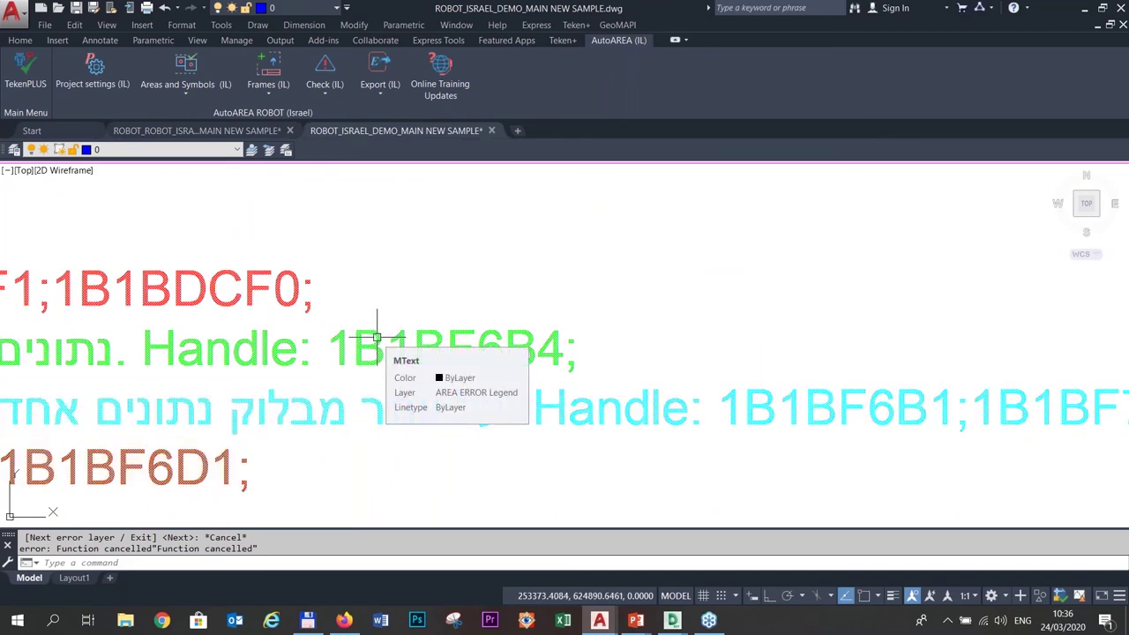
double_click(376, 337)
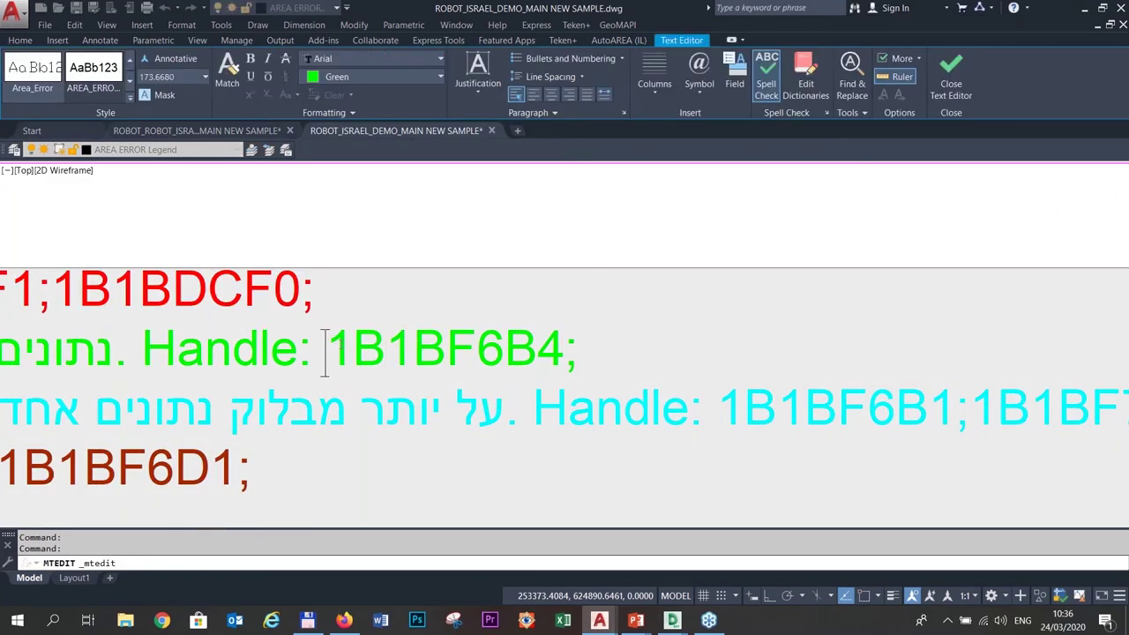
left_click_drag(327, 348, 561, 349)
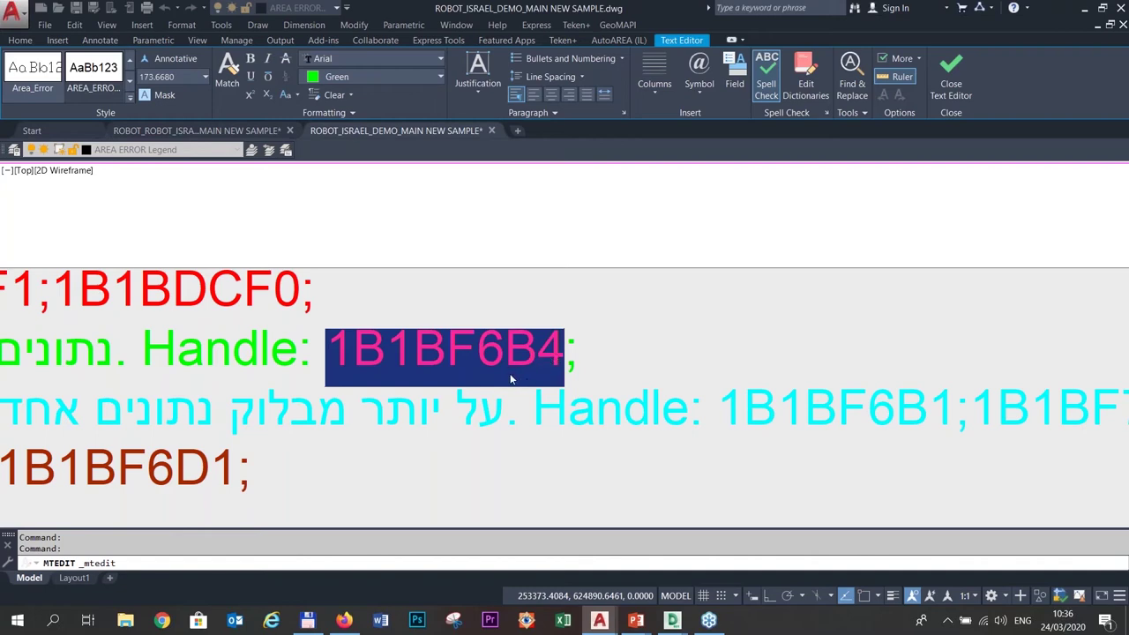
key("Escape")
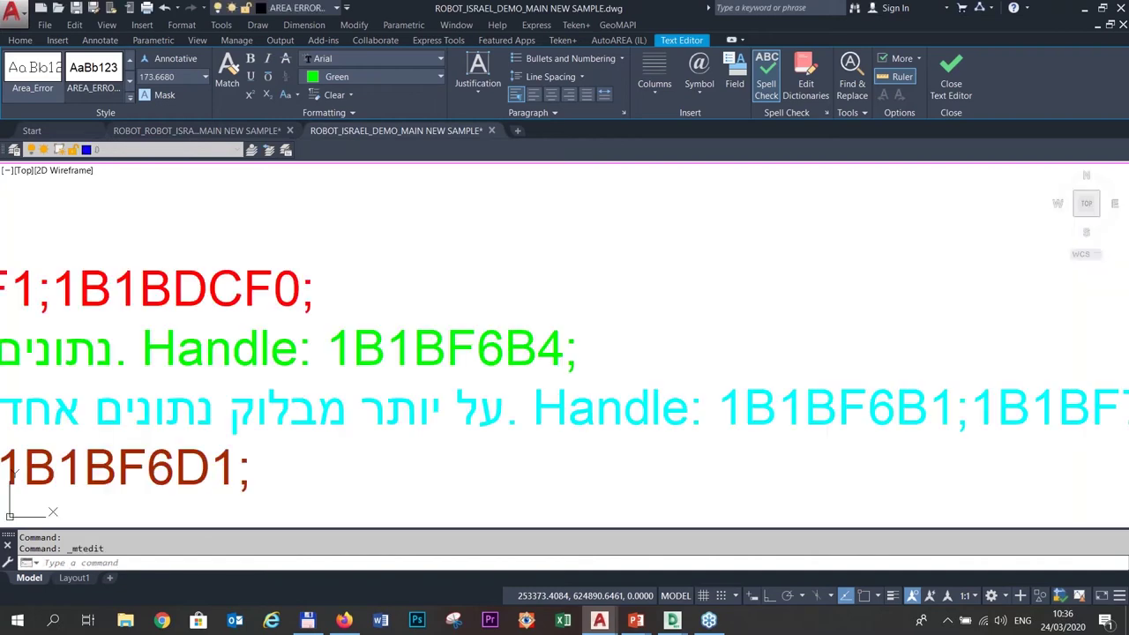
scroll(472, 318, "down", 5)
middle_click_drag(472, 317, 466, 347)
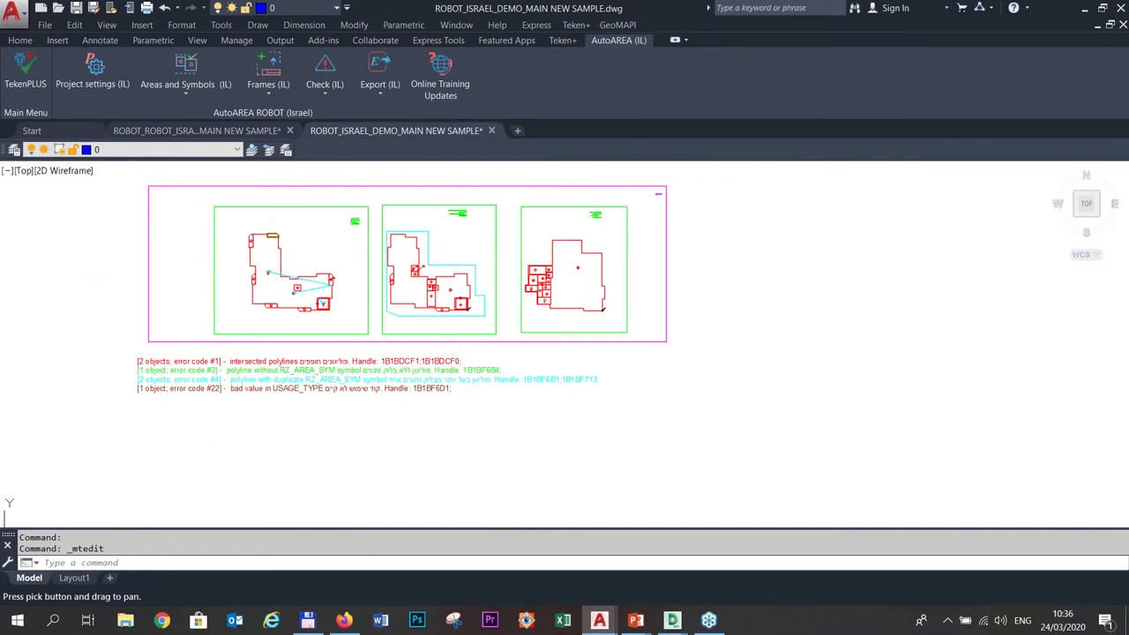
Use Find object by handle to zoom to handles 1B1BF6B4 and 1B1BF6B1.
left_click(328, 100)
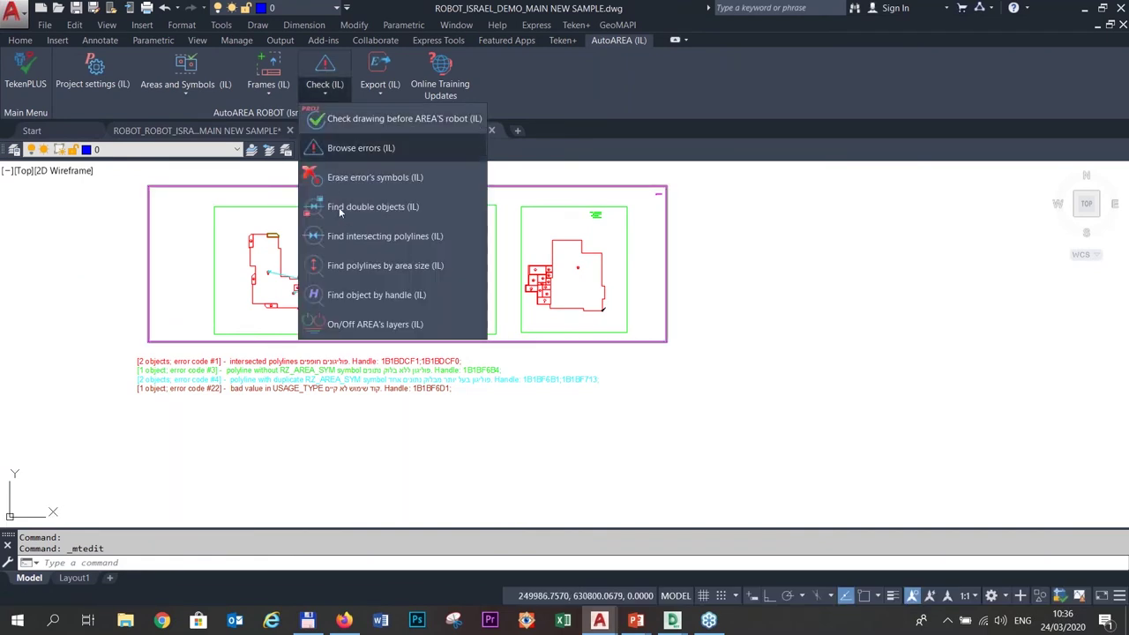
left_click(368, 302)
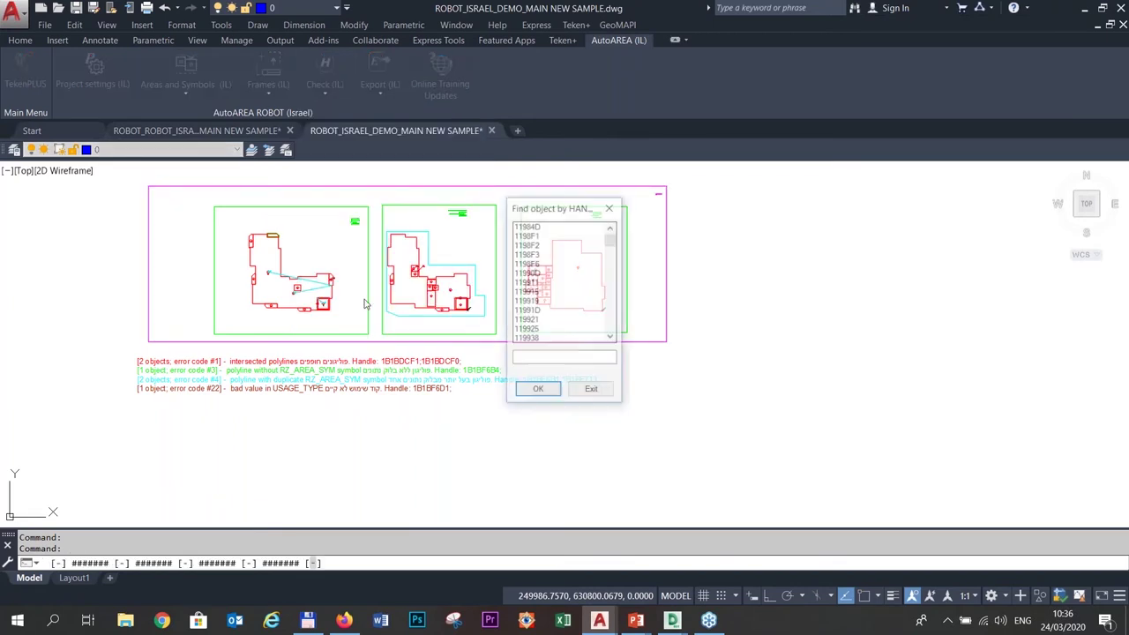
left_click(526, 311)
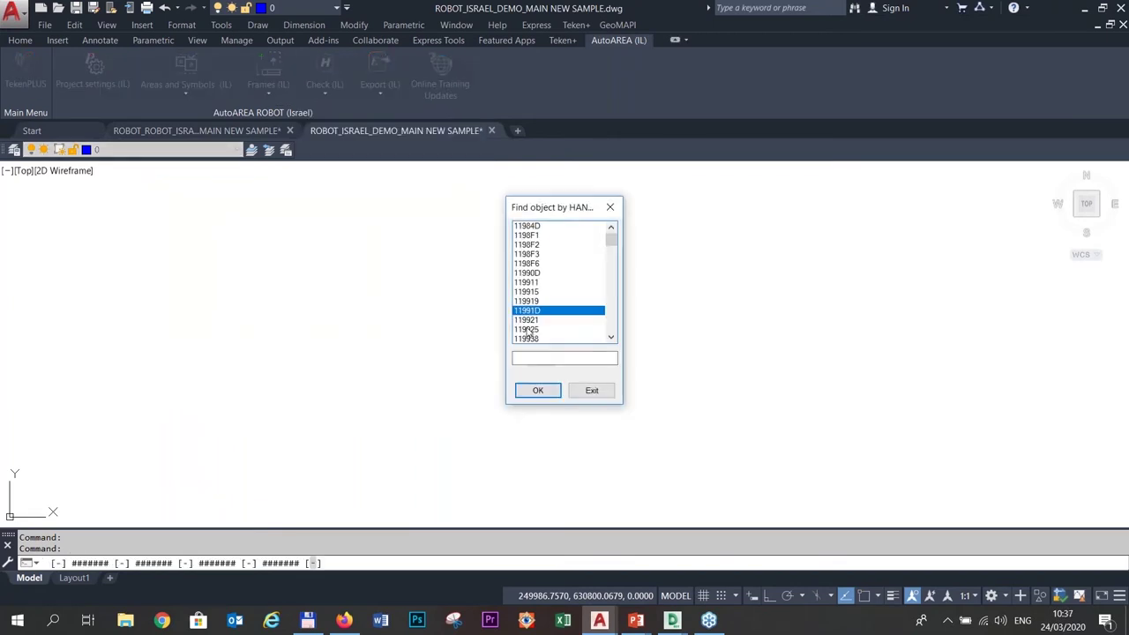
left_click(544, 358)
left_click(529, 388)
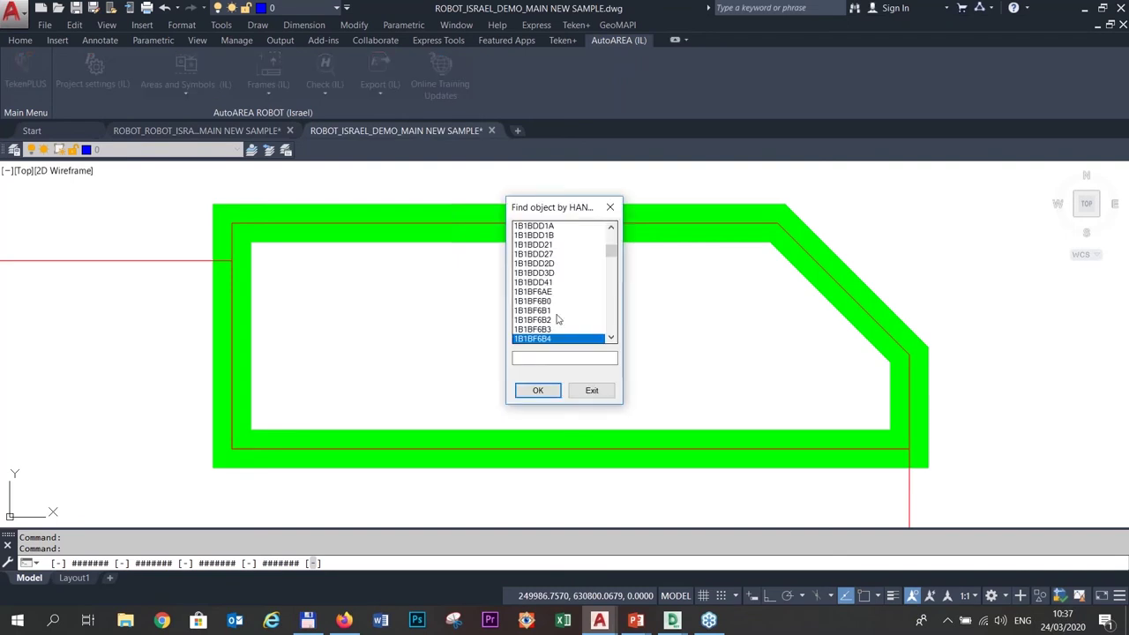
double_click(550, 312)
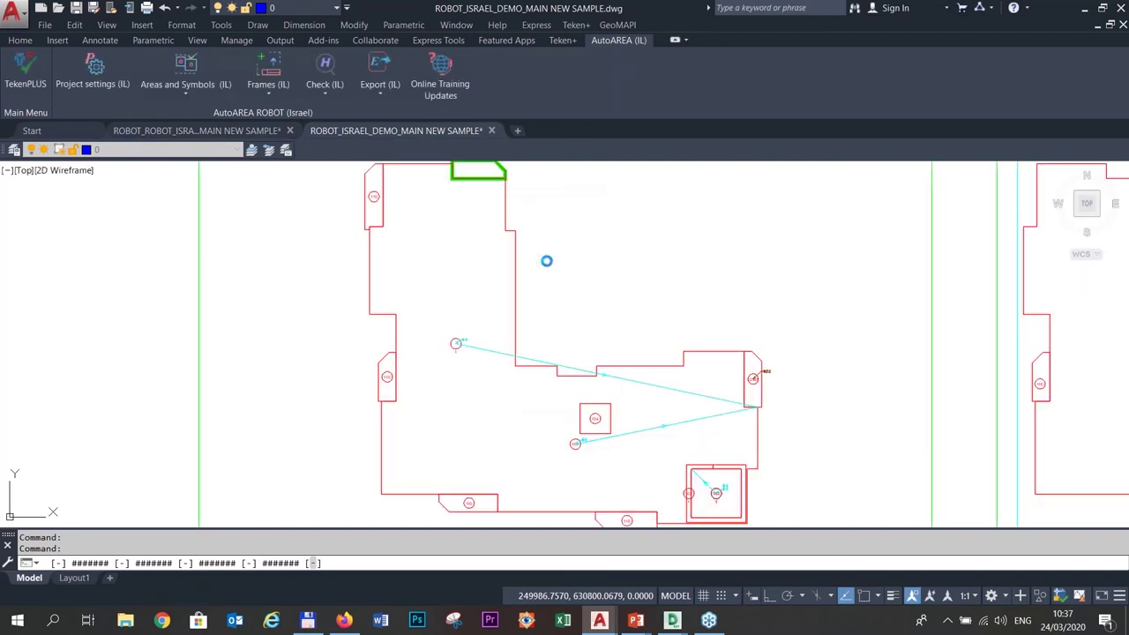
Step through the listed handles from tag 102 to the duplicate 105 area symbols.
mouse_move(514, 203)
left_mouse_down()
mouse_move(279, 202)
mouse_move(98, 179)
left_mouse_up()
double_click(132, 238)
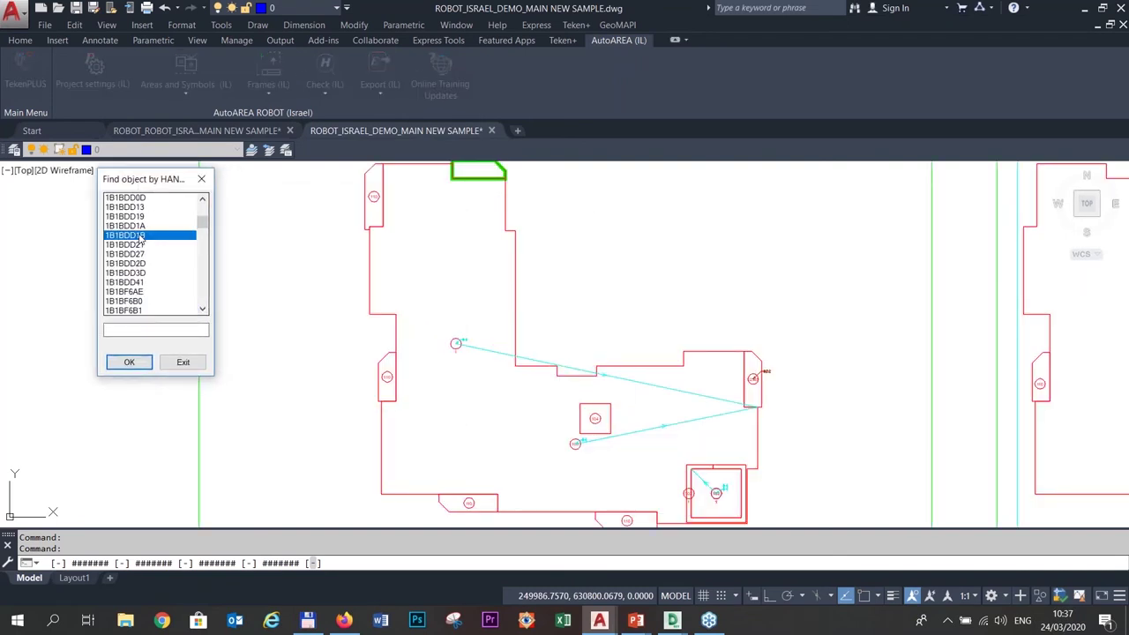
key("Return")
key("Return")
key("Return")
key("Return")
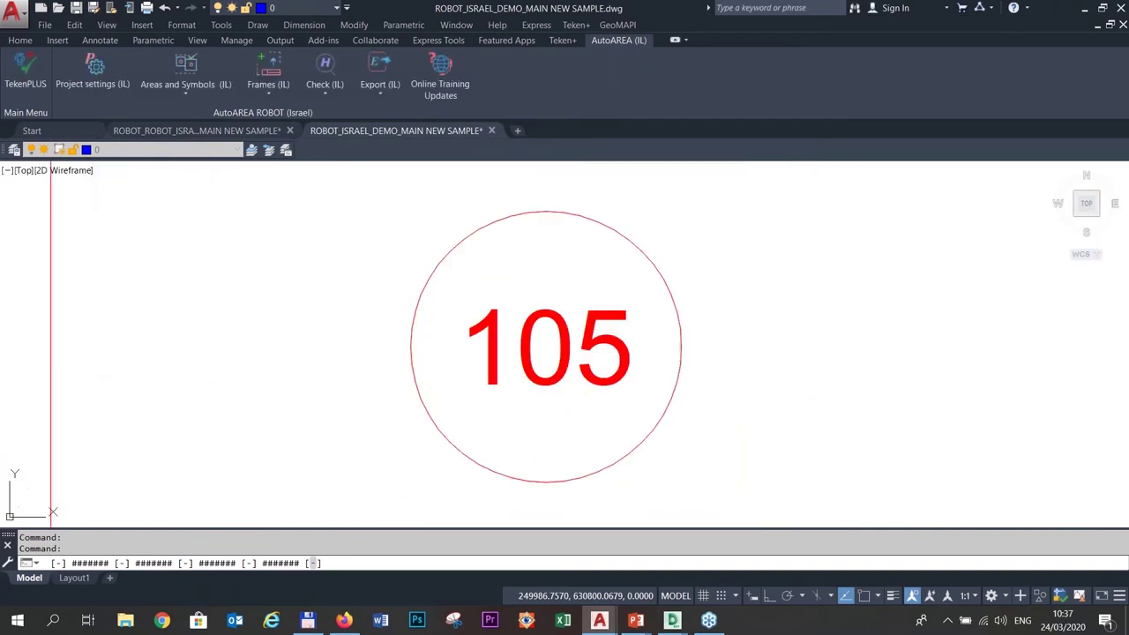
key("Return")
key("Return")
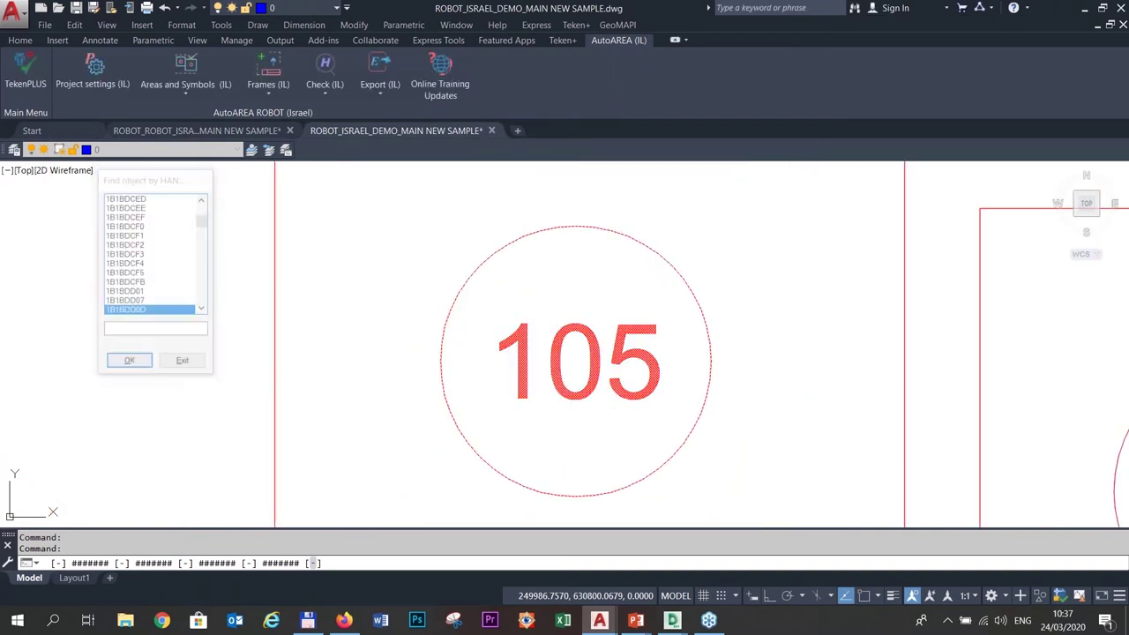
scroll(418, 343, "down", 2)
scroll(433, 303, "down", 4)
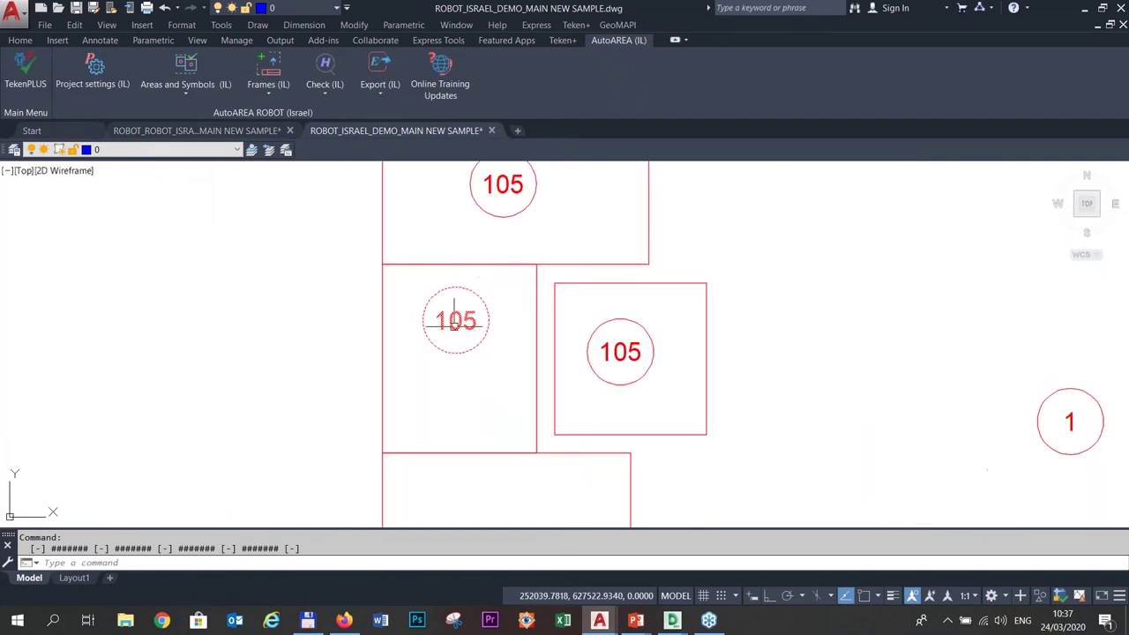
mouse_move(520, 326)
middle_mouse_down()
mouse_move(412, 327)
mouse_move(391, 315)
middle_mouse_up()
scroll(434, 291, "down", 3)
scroll(693, 449, "down", 2)
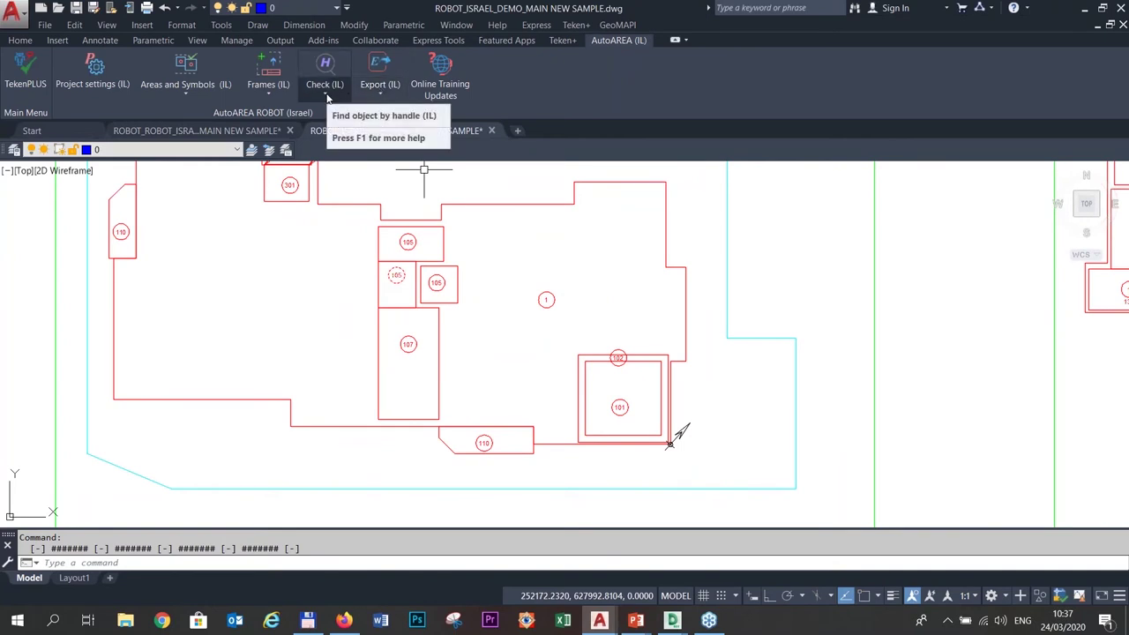
left_click(326, 98)
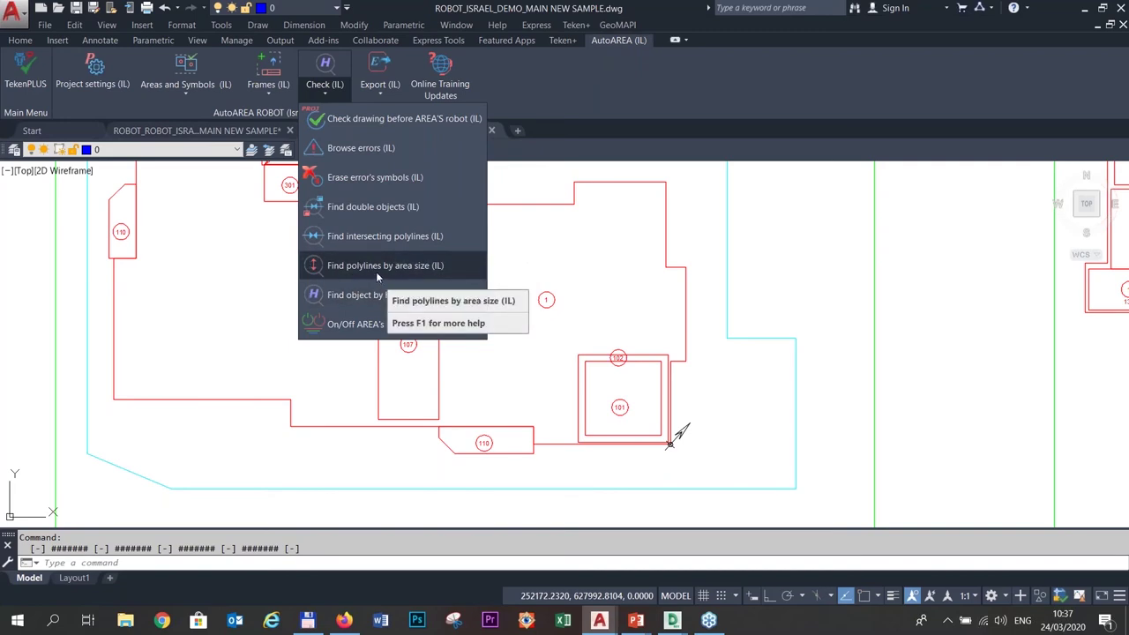
scroll(377, 275, "down", 2)
scroll(384, 278, "down", 3)
scroll(397, 283, "down", 4)
scroll(410, 290, "down", 3)
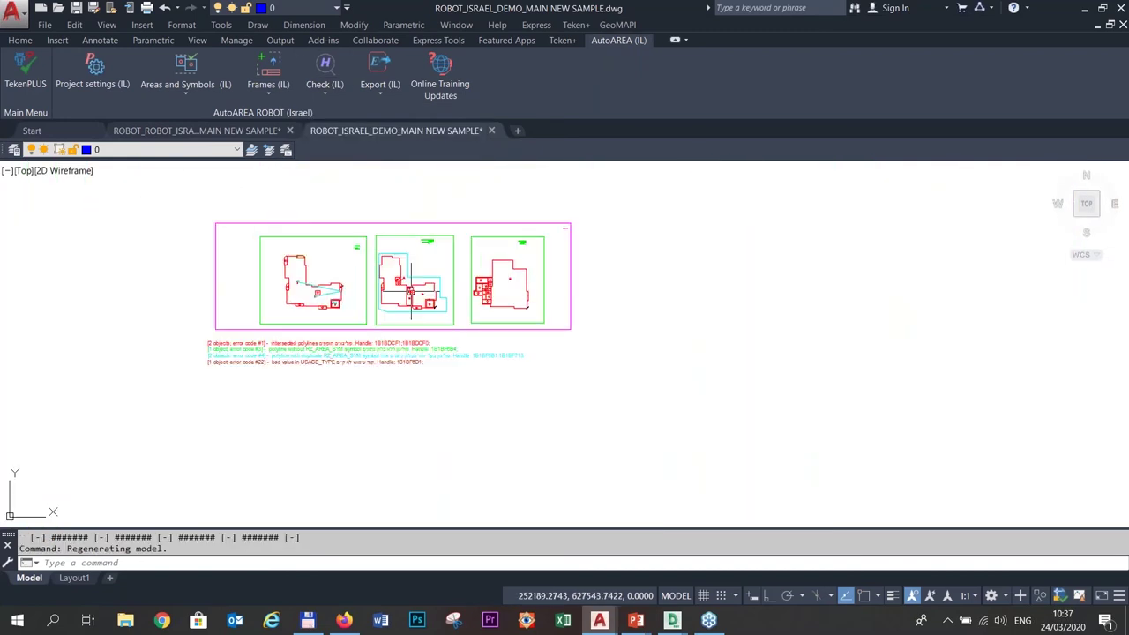
Undo the MTEDIT, plugin, MOVE and ERASE operations with repeated Ctrl+Z.
key("ctrl+z")
key("ctrl+z")
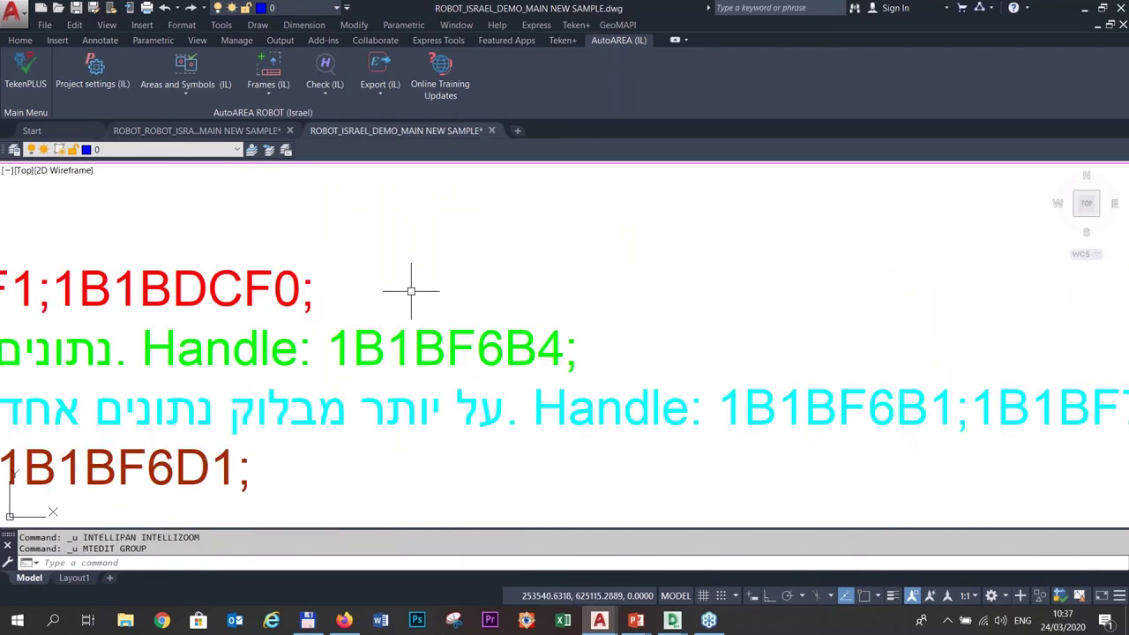
key("ctrl+z")
key("ctrl+z")
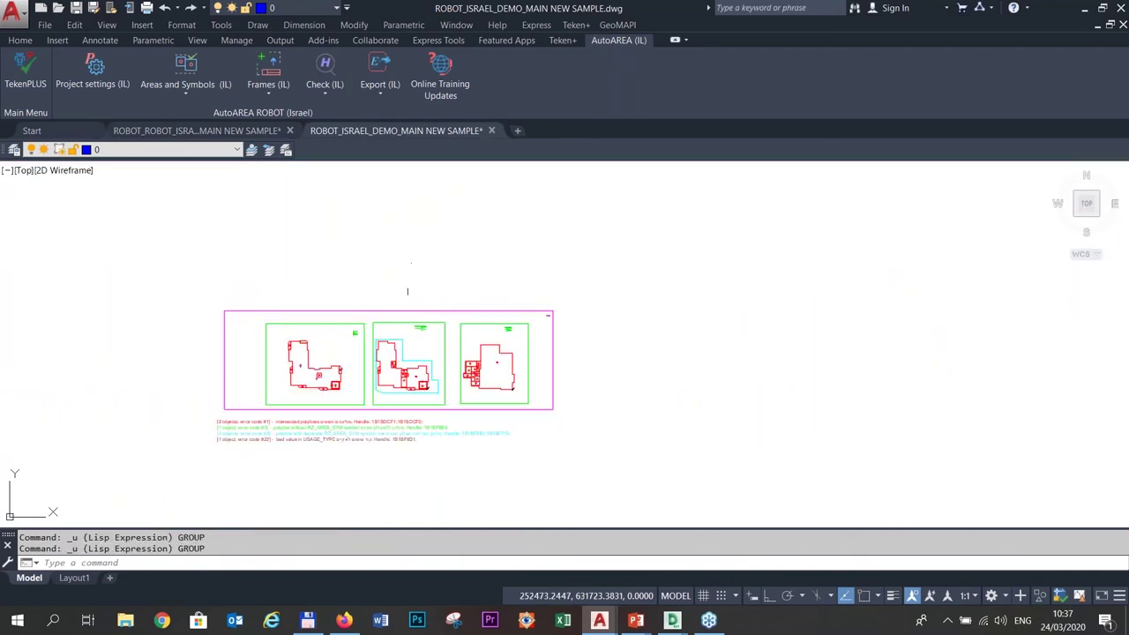
key("ctrl+z")
key("ctrl+z")
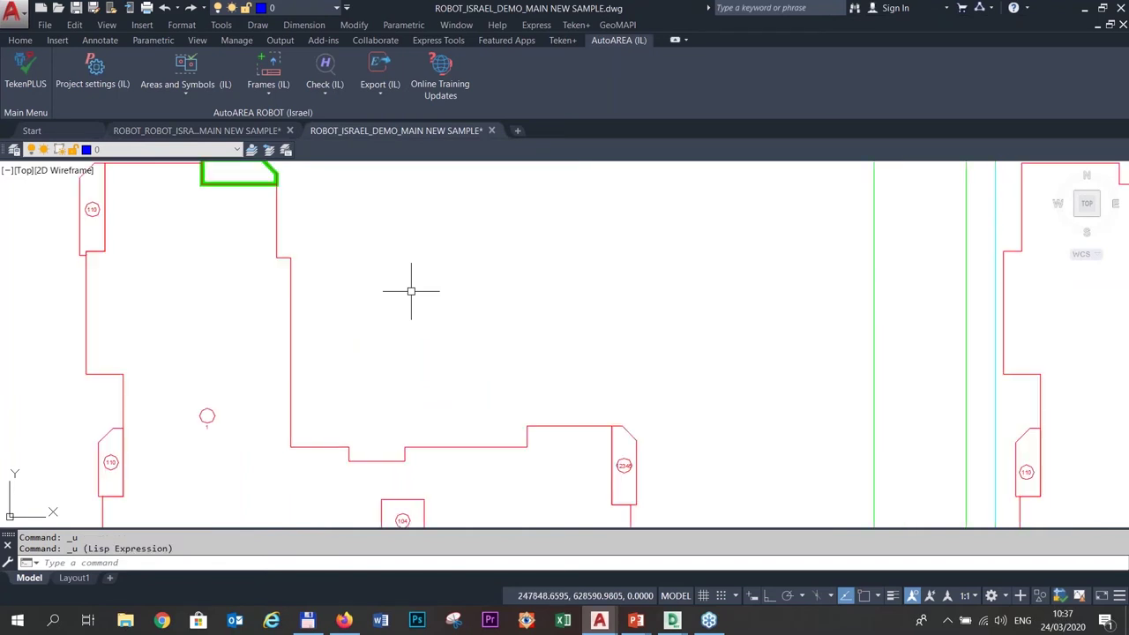
key("ctrl+z")
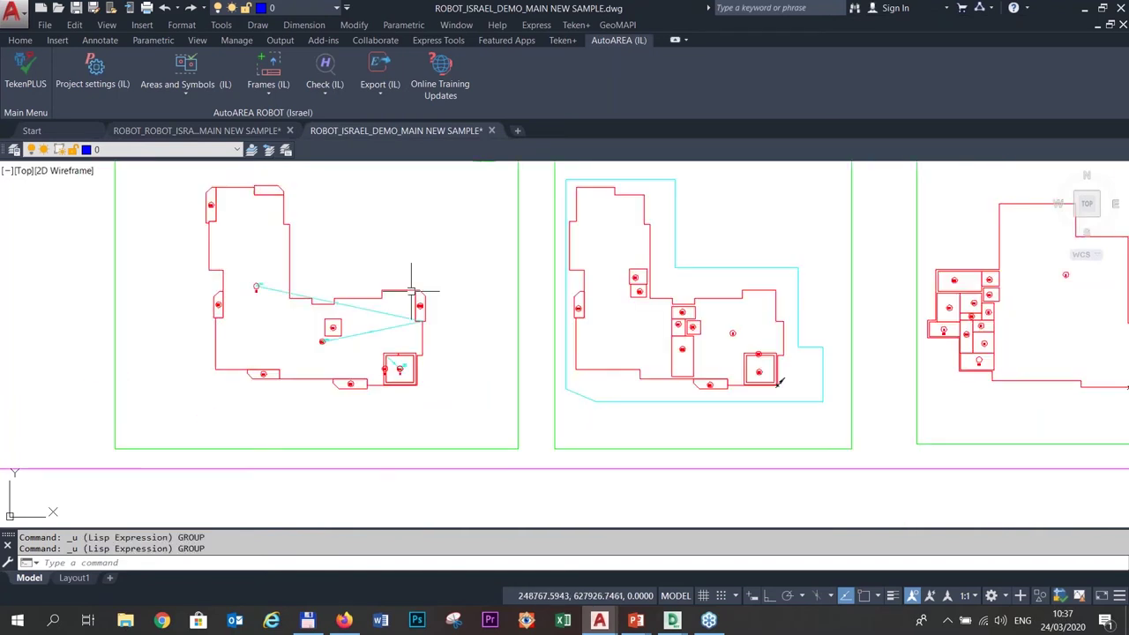
key("ctrl+z")
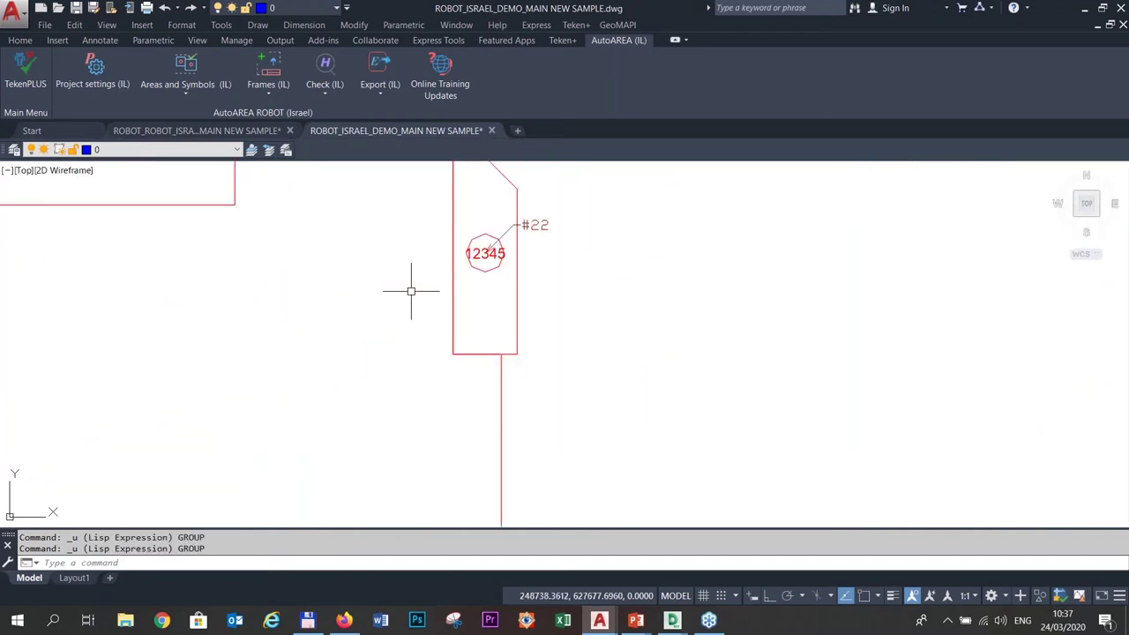
key("ctrl+z")
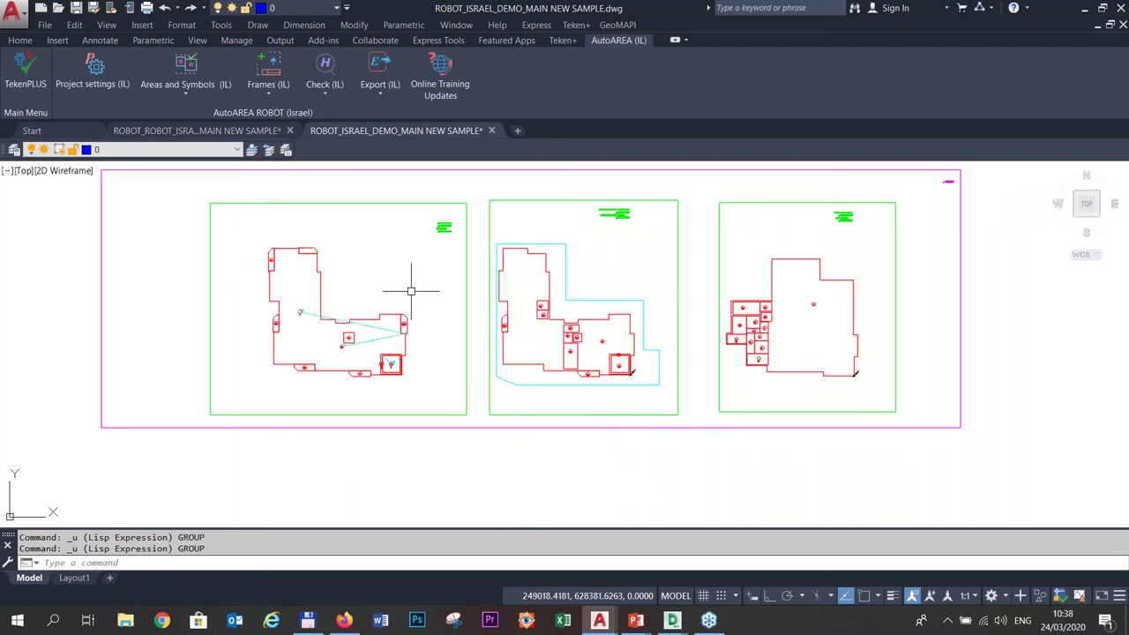
key("ctrl+z")
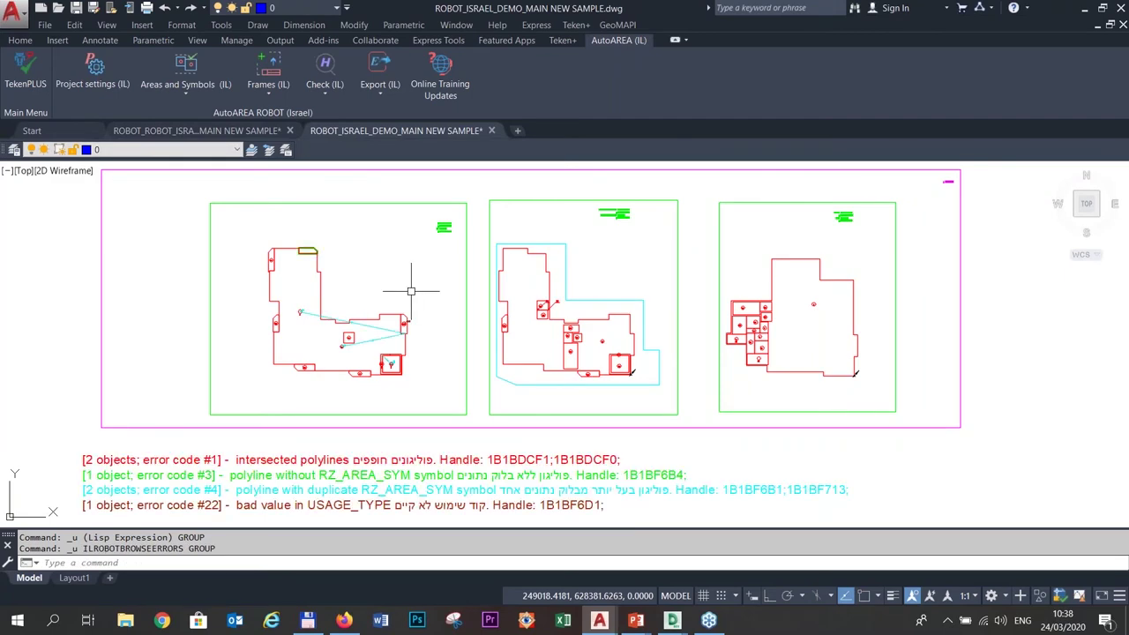
key("ctrl+z")
key("ctrl+z")
key("ctrl+z")
key("ctrl+z")
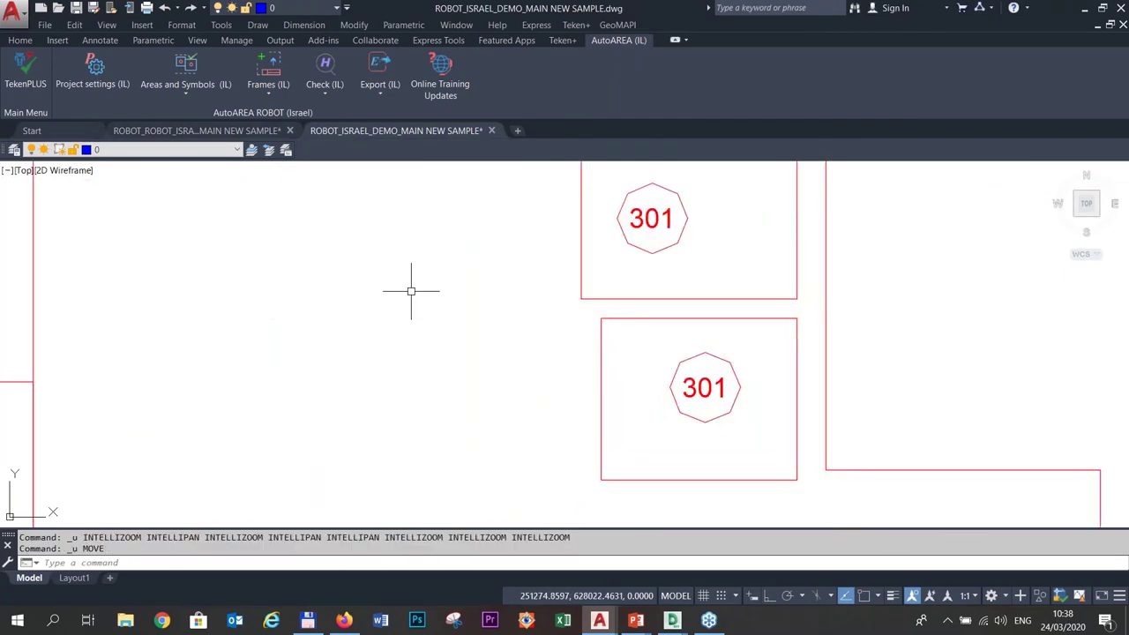
key("ctrl+z")
key("ctrl+z")
key("ctrl+z")
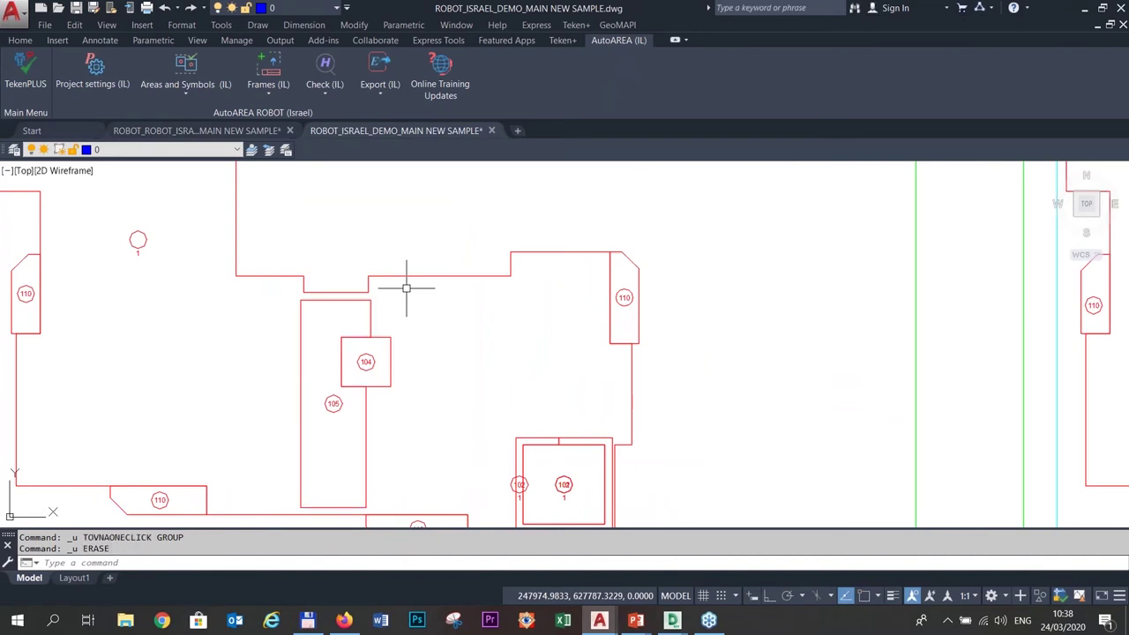
key("ctrl+z")
key("ctrl+z")
key("ctrl+z")
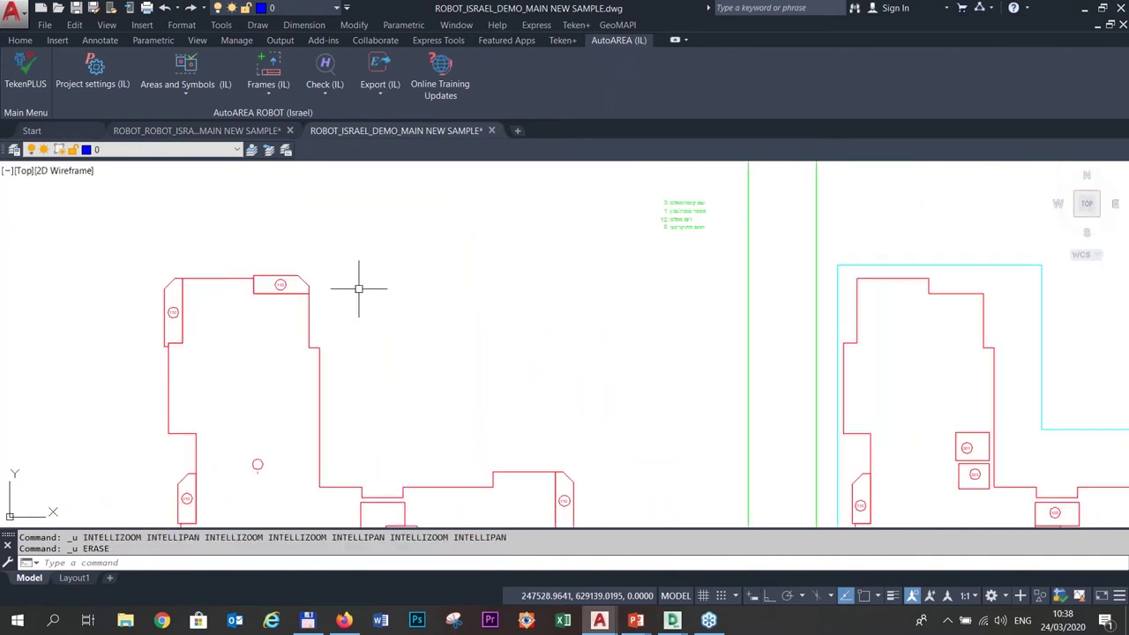
left_click(324, 95)
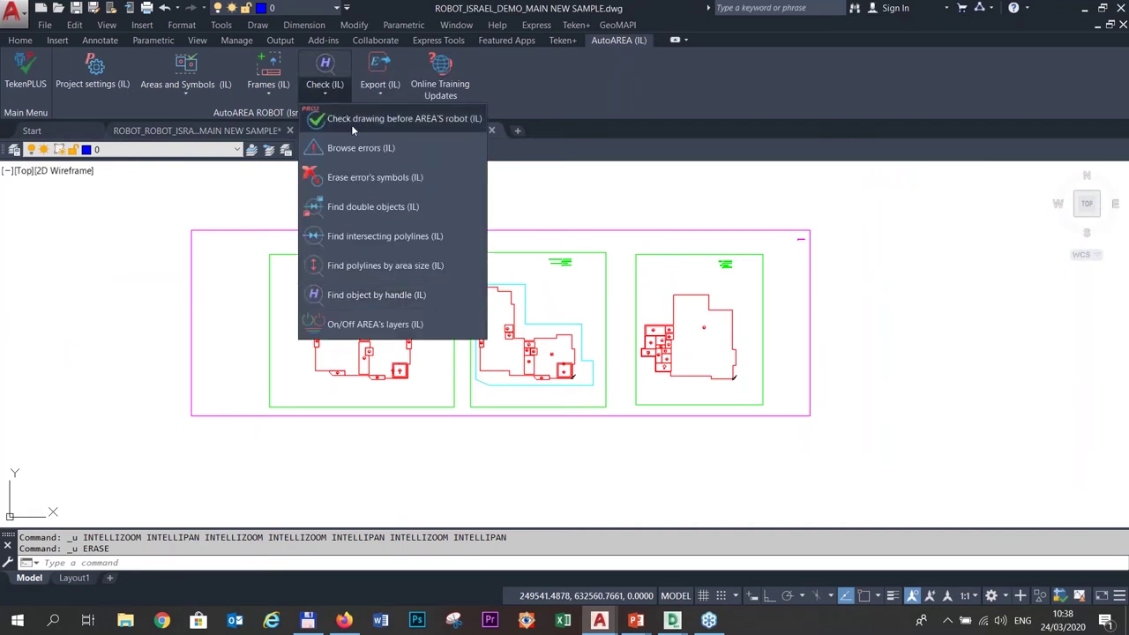
Rerun Check drawing before AREA's robot and zoom to the duplicate 102 tag over 101.
left_click(351, 124)
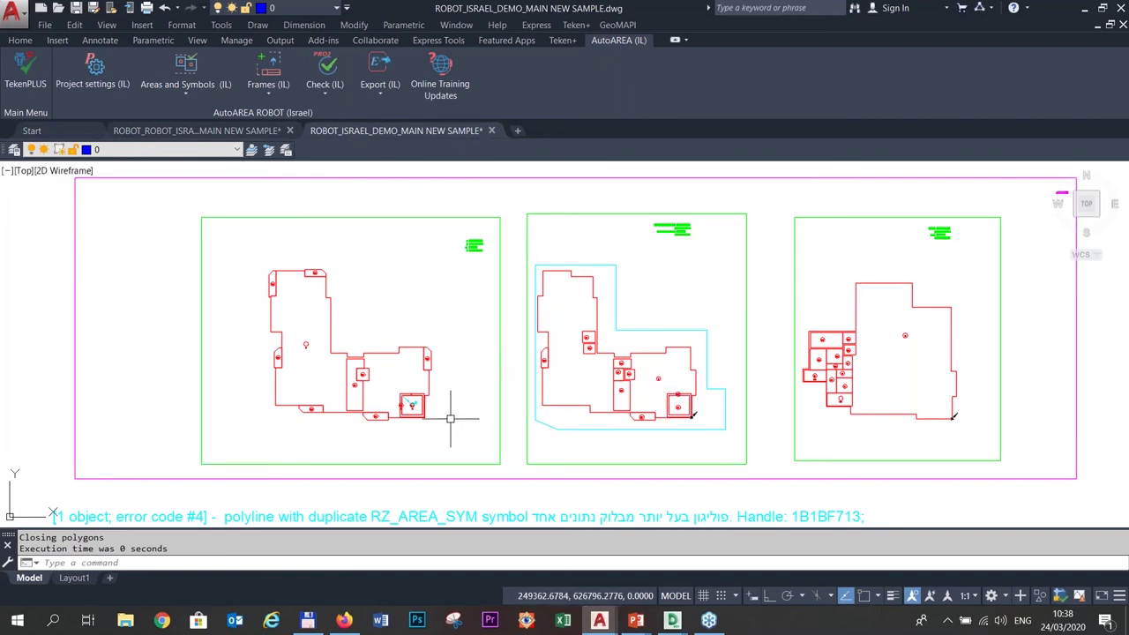
scroll(446, 411, "up", 2)
scroll(446, 417, "up", 2)
scroll(439, 419, "up", 2)
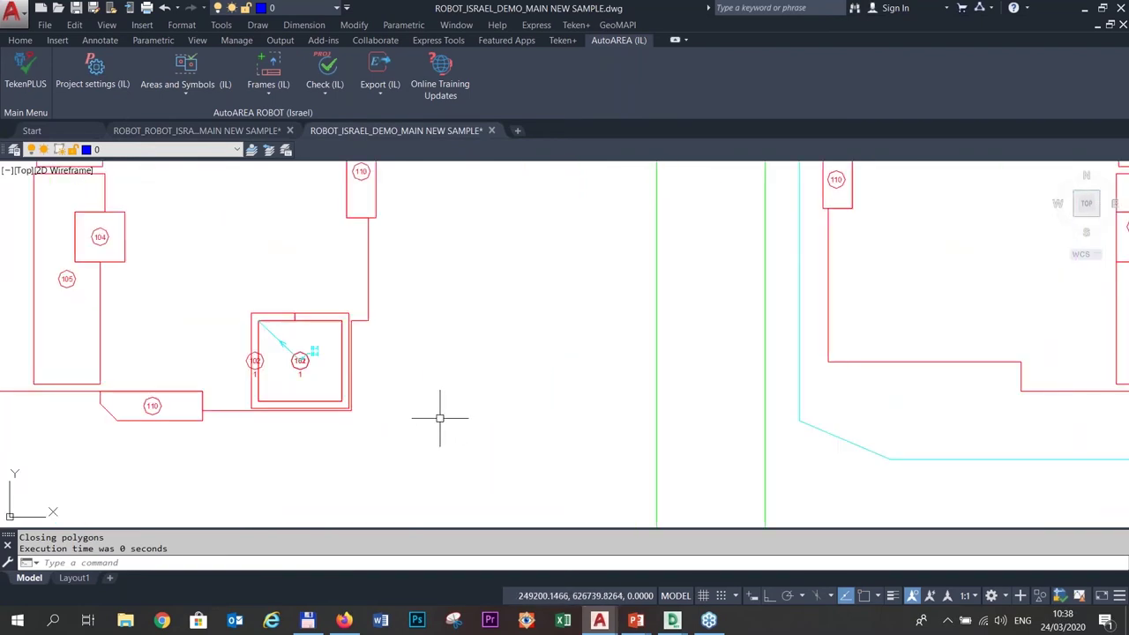
scroll(439, 419, "down", 4)
scroll(441, 415, "down", 2)
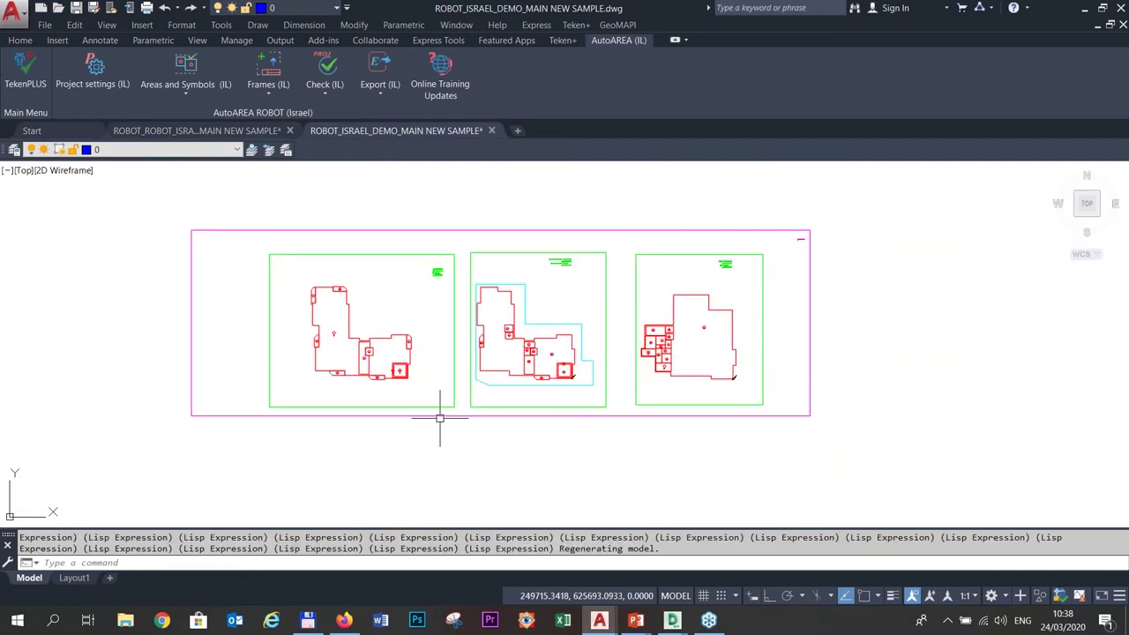
scroll(381, 374, "up", 6)
scroll(403, 365, "up", 3)
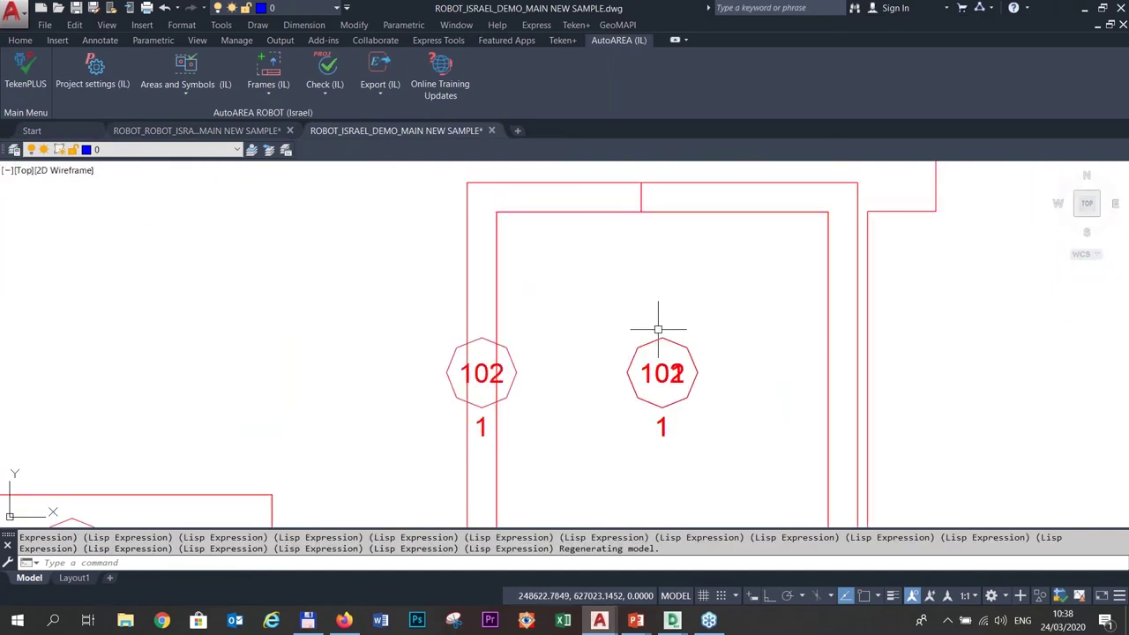
Delete the duplicate 102 room tag and pan back over the three plans.
left_click(658, 342)
key("Delete")
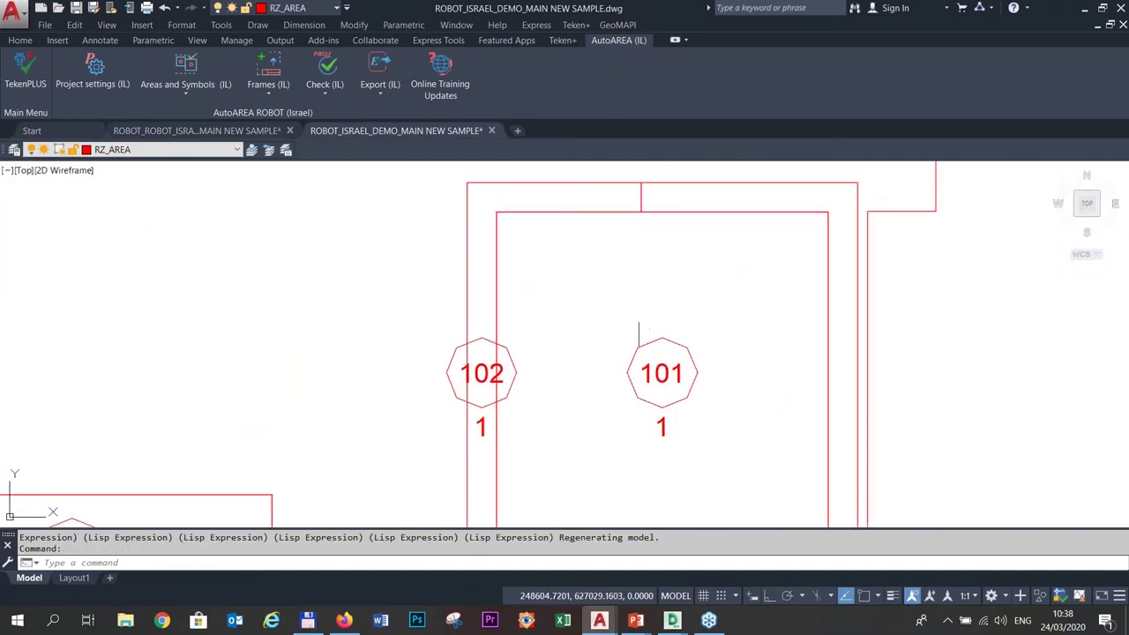
scroll(573, 319, "down", 5)
scroll(517, 323, "down", 2)
scroll(403, 365, "up", 1)
middle_click_drag(436, 343, 277, 369)
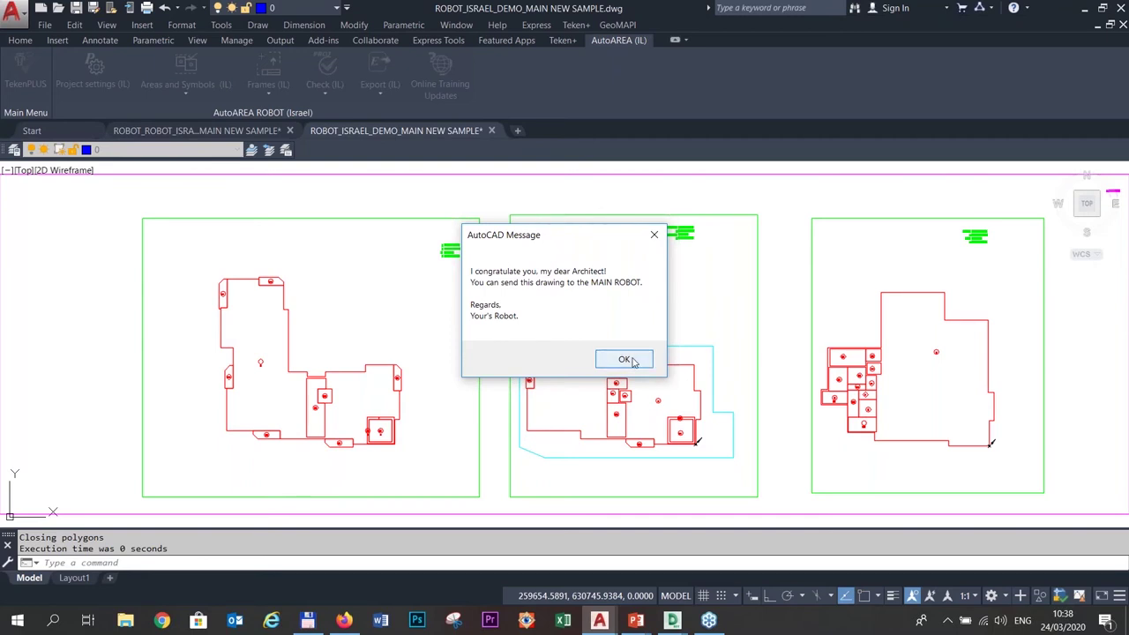
Dismiss the congratulations message and zoom in on the first framed floor plan's red outlines.
left_click(632, 362)
mouse_move(398, 292)
middle_mouse_down()
mouse_move(424, 309)
mouse_move(675, 312)
middle_mouse_up()
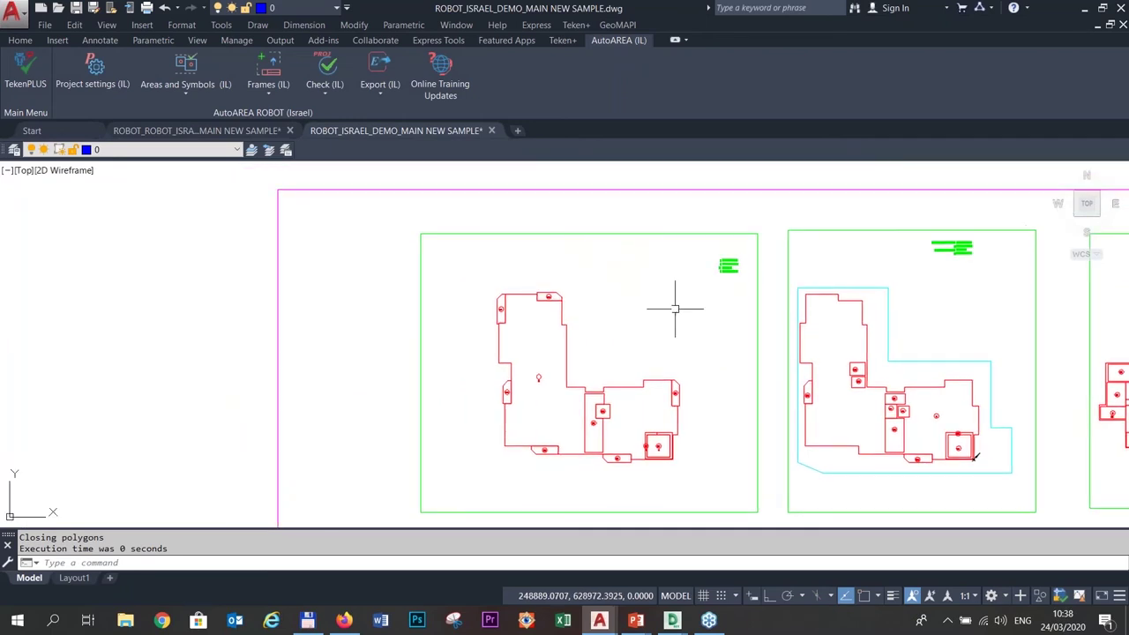
scroll(361, 326, "up", 2)
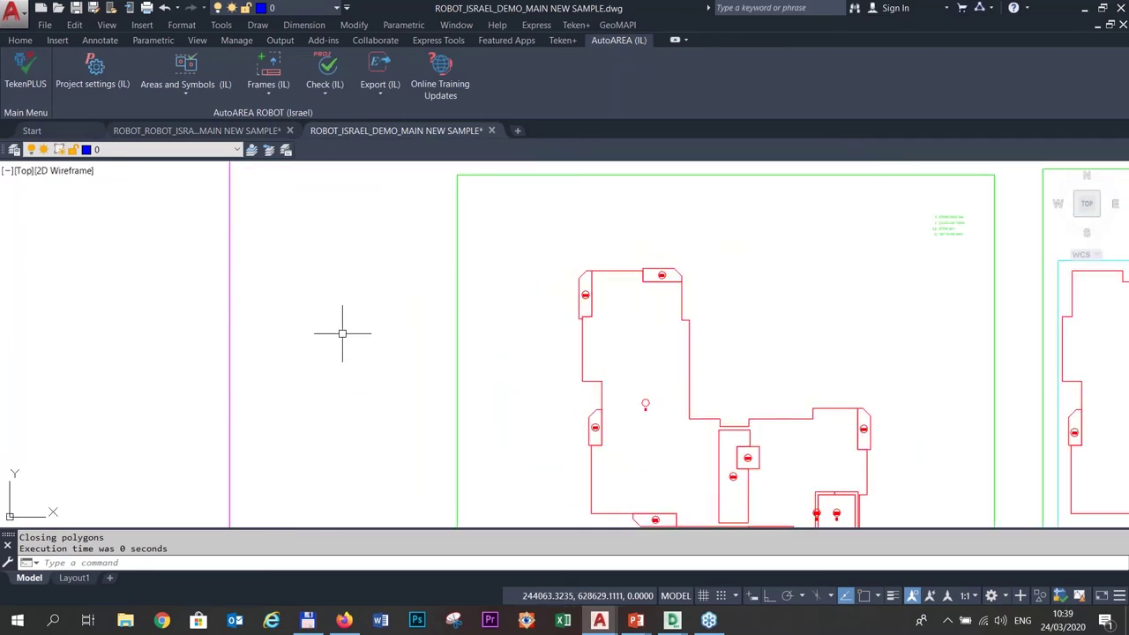
Draw a rectangle (REC) to the left of the first floor plan's frame.
type("rec")
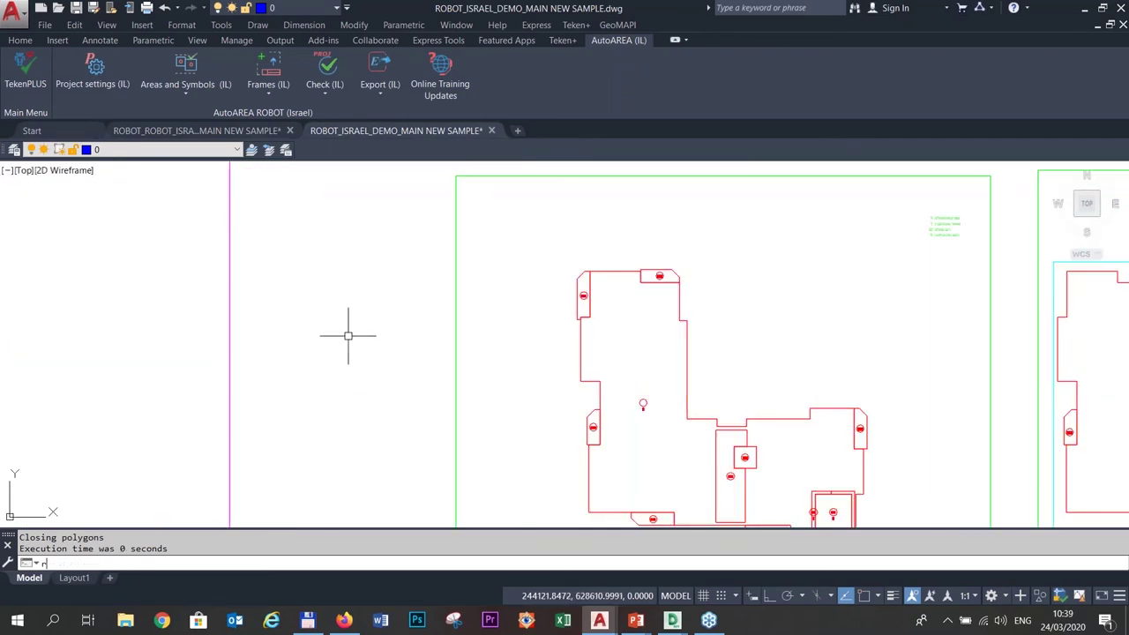
key("Return")
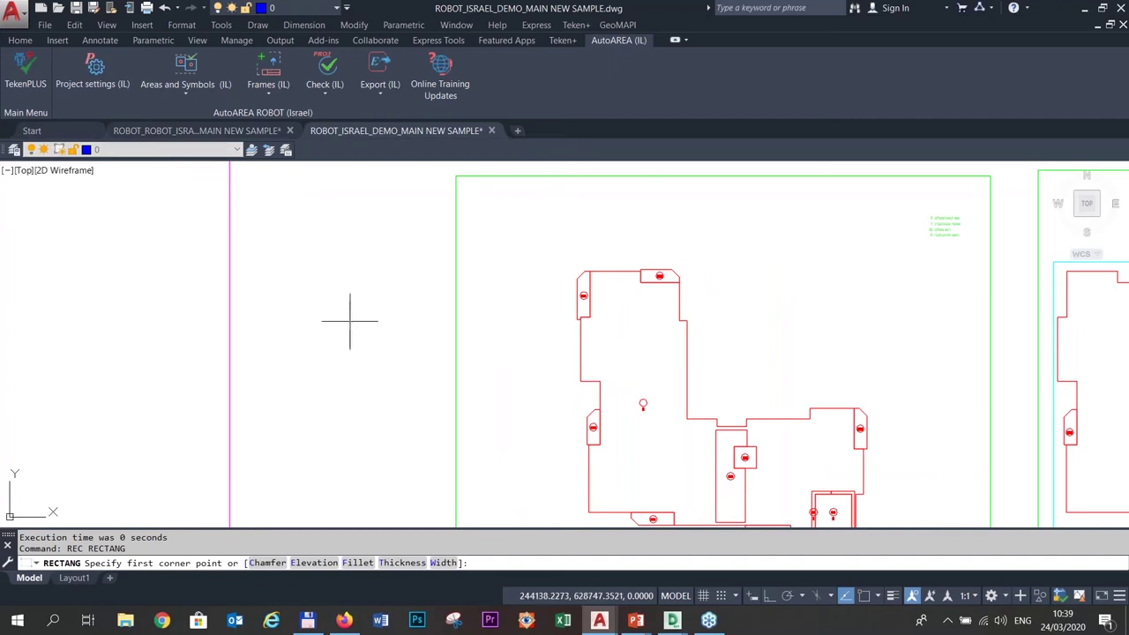
left_click(294, 275)
left_click(393, 333)
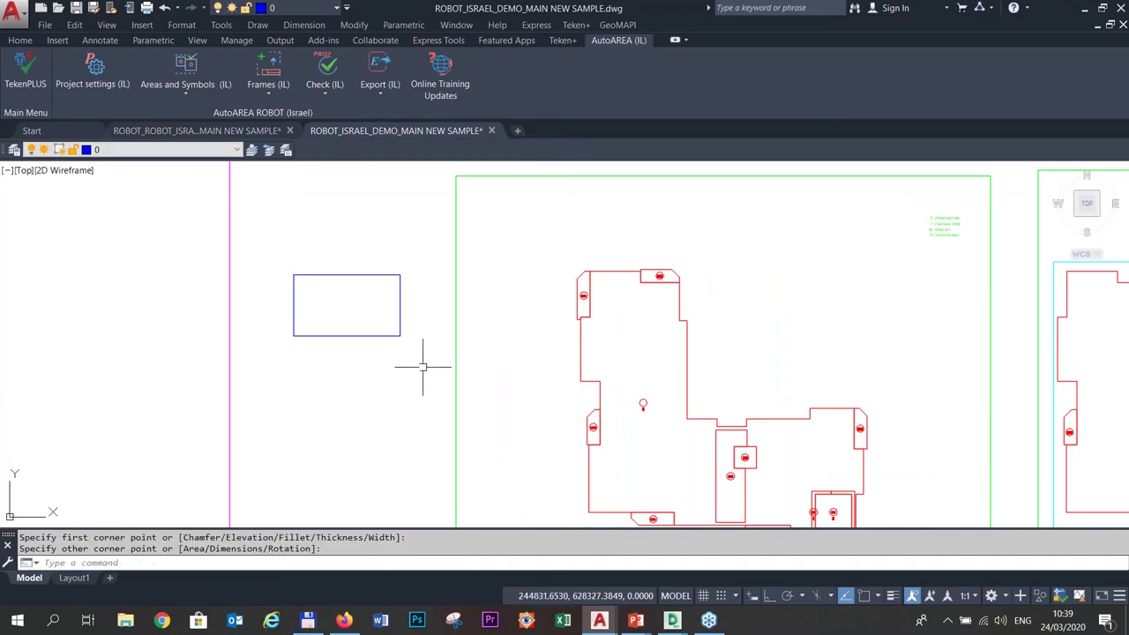
scroll(395, 361, "up", 2)
Draw a second rectangle overlapping the first one, then exit the command.
key("Return")
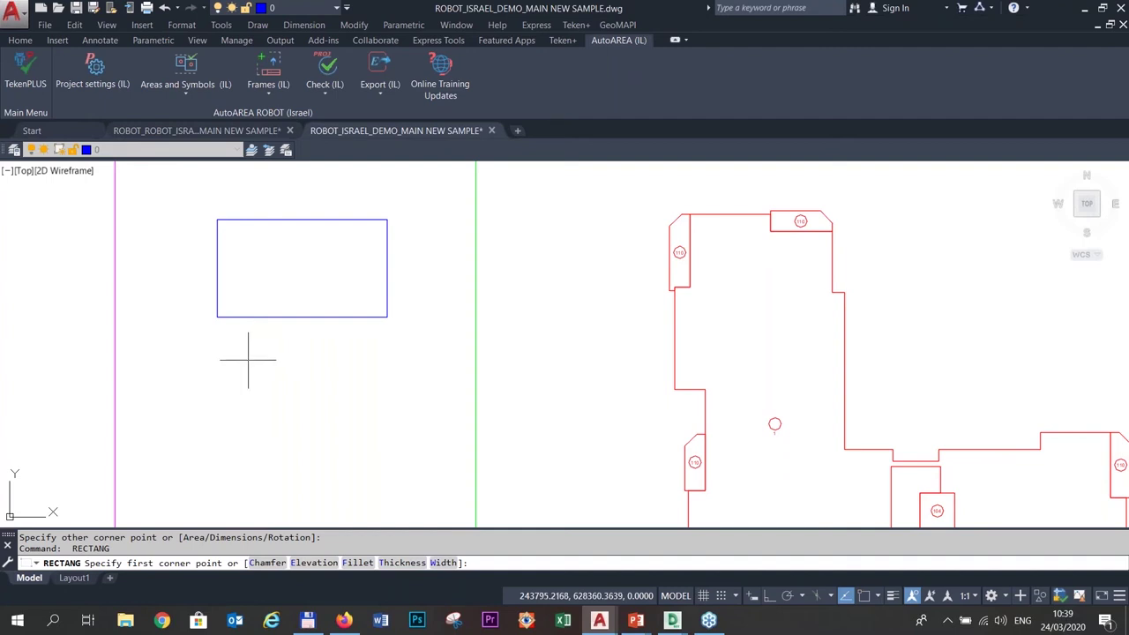
scroll(276, 344, "up", 2)
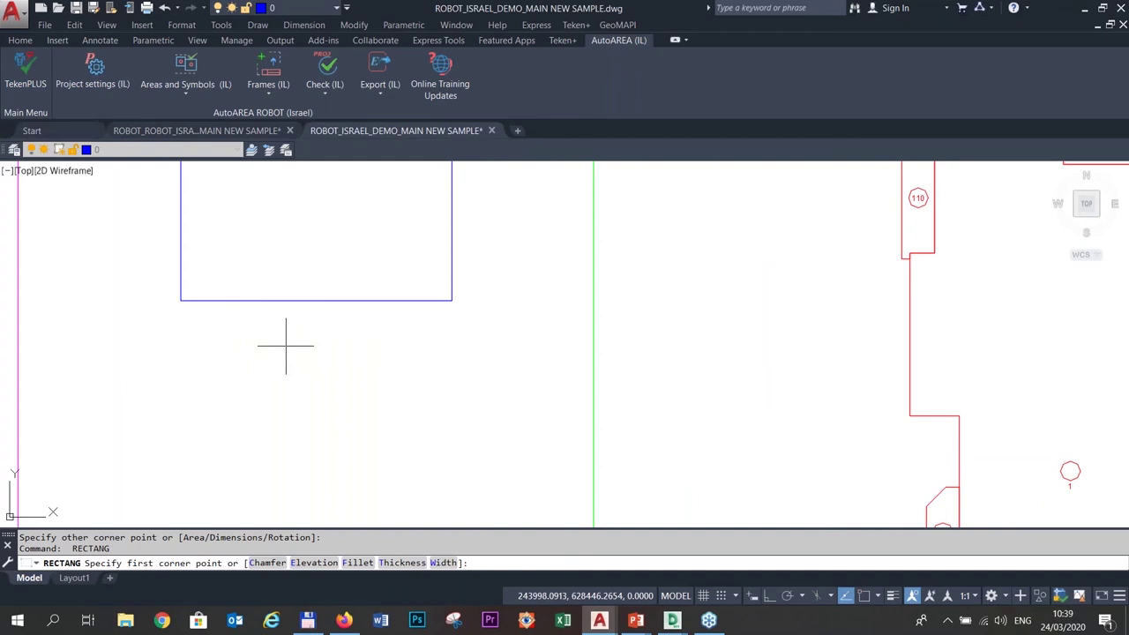
left_click(221, 384)
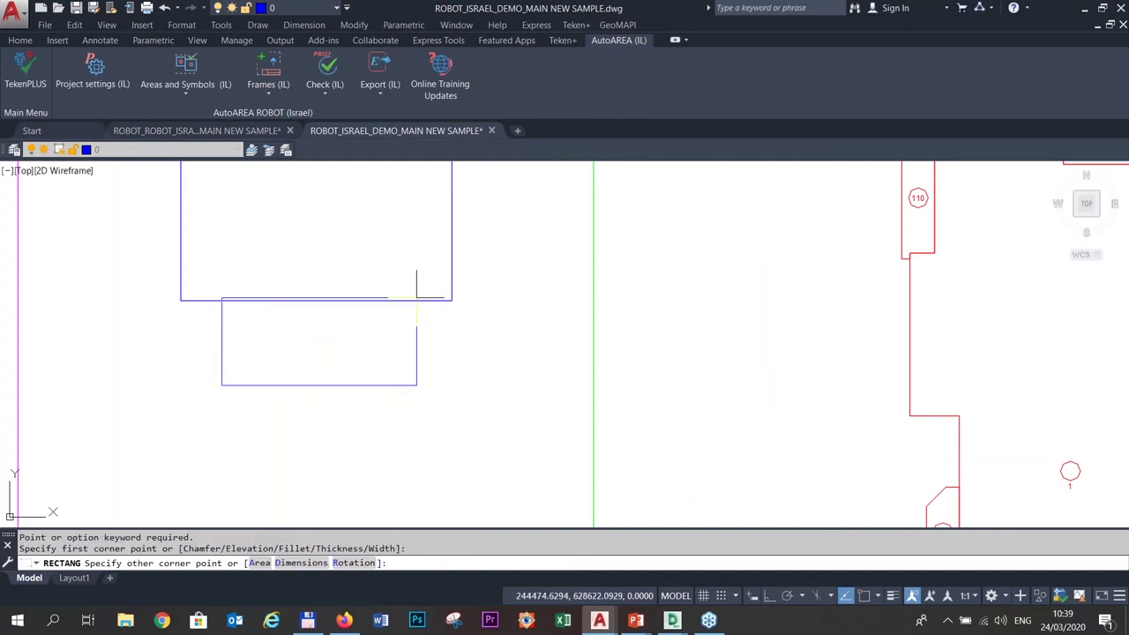
left_click(504, 299)
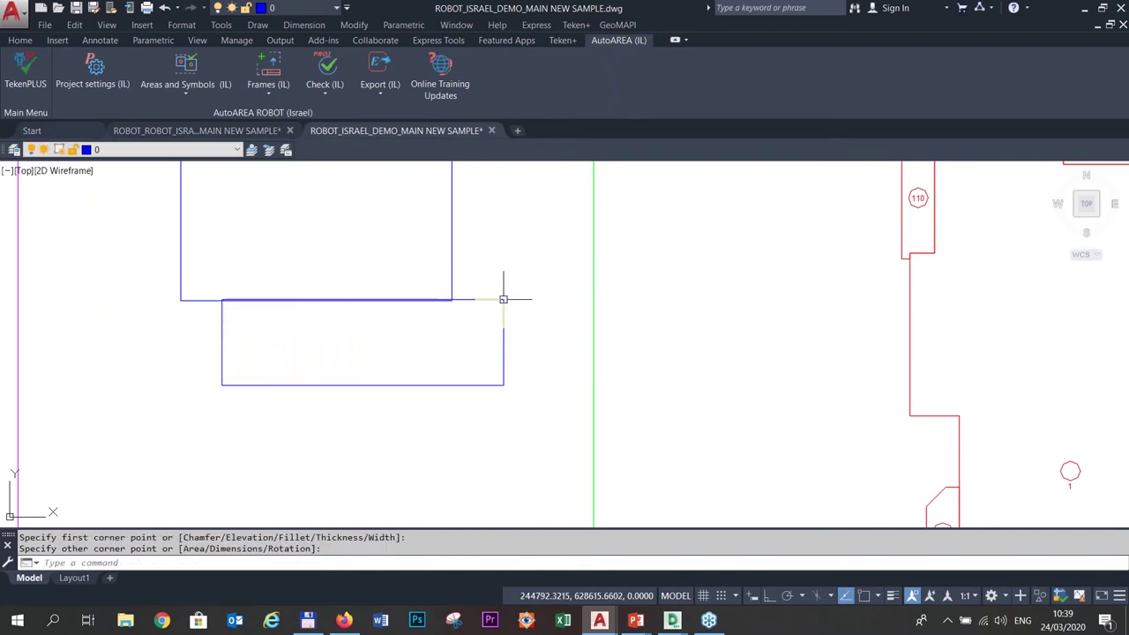
scroll(421, 283, "up", 2)
scroll(434, 315, "down", 7)
scroll(437, 316, "down", 1)
scroll(441, 315, "up", 1)
key("Escape")
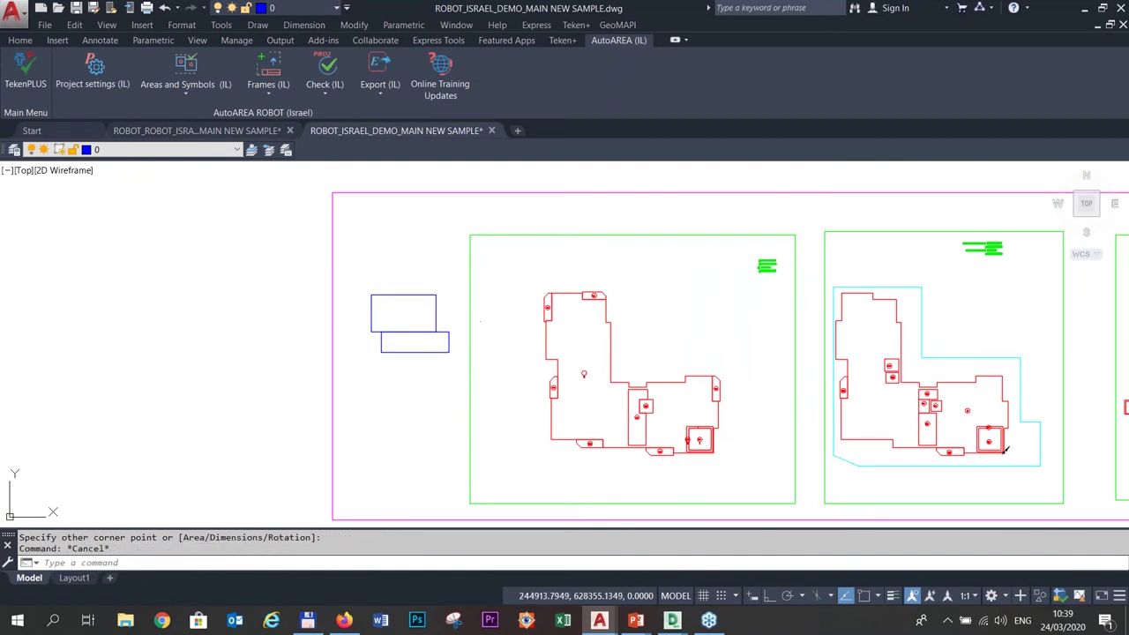
key("Escape")
scroll(459, 326, "up", 4)
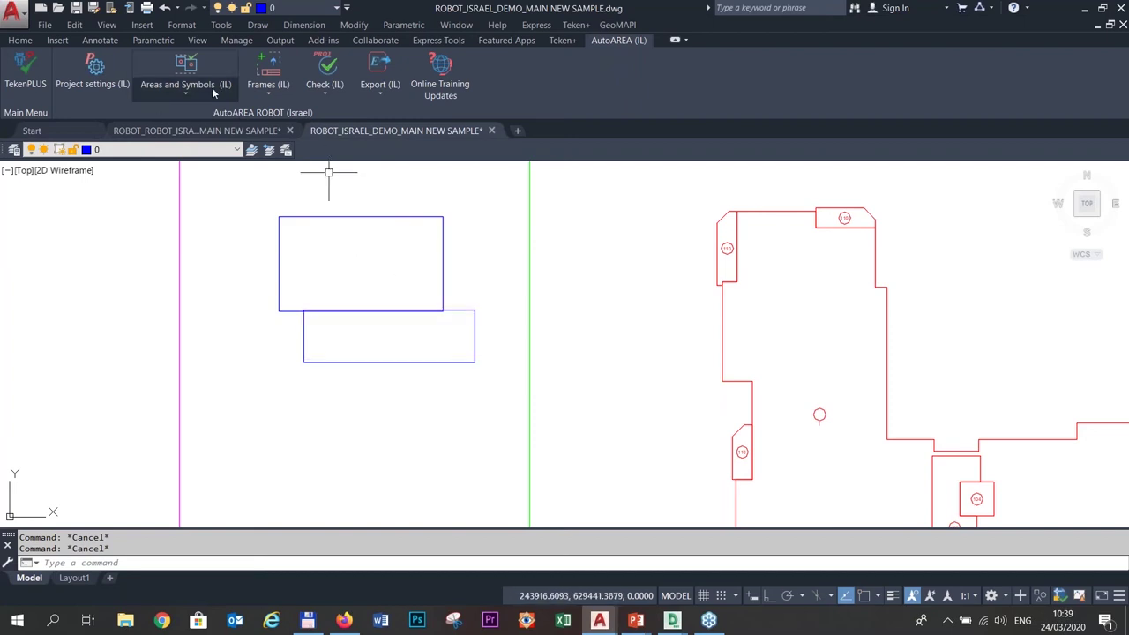
Run Find intersecting polylines (IL) on all plans and the rectangles, window-selected.
left_click(324, 101)
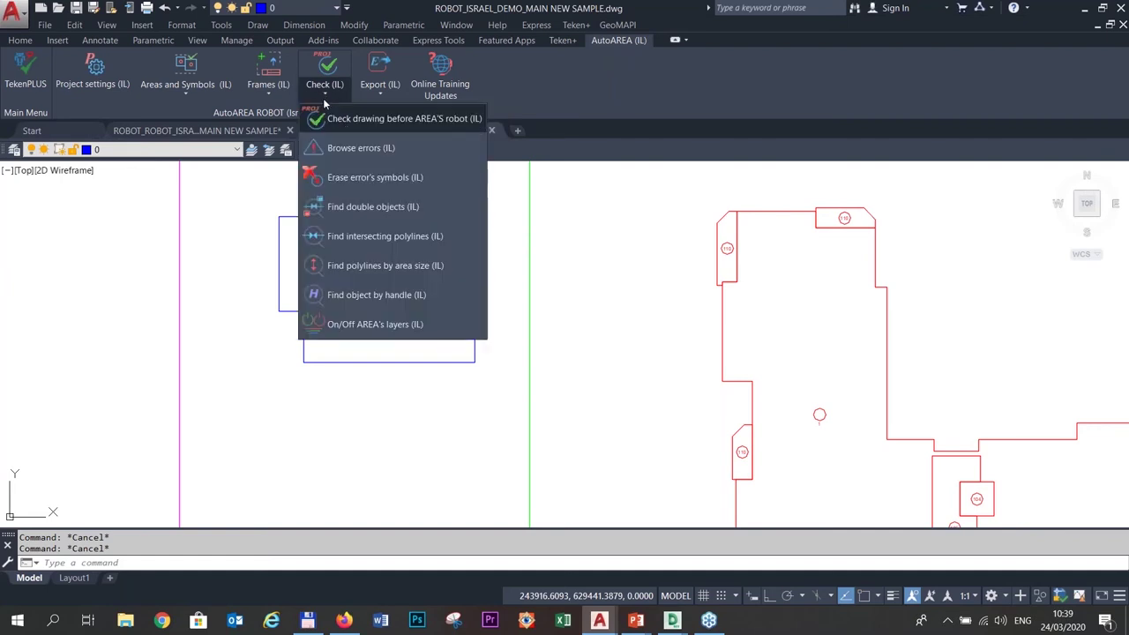
left_click(381, 235)
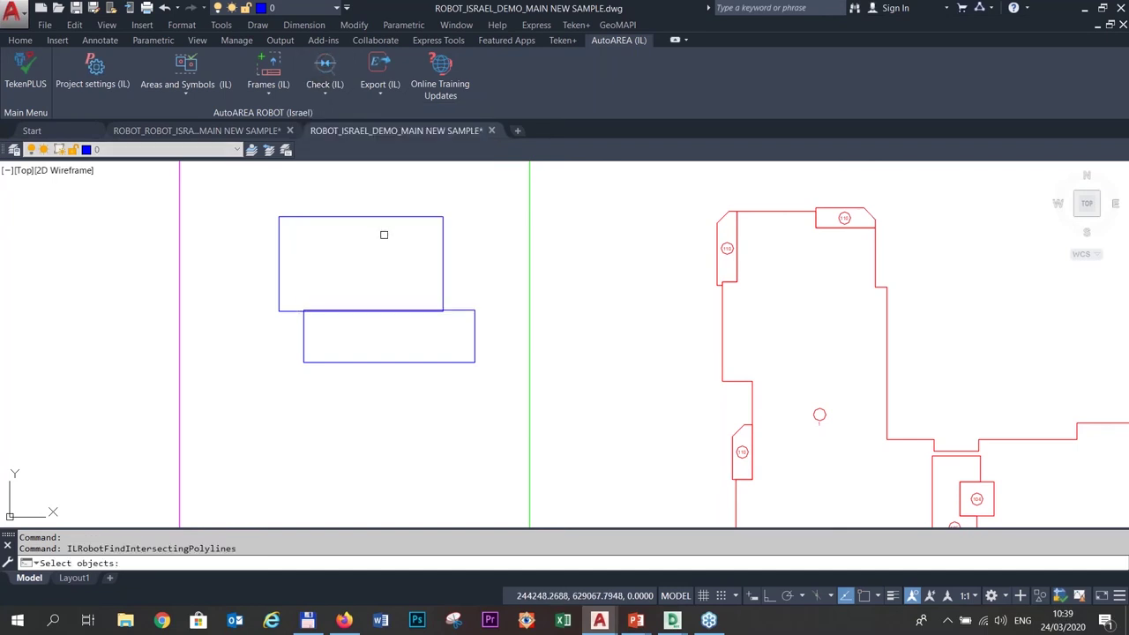
scroll(383, 238, "down", 5)
left_click(328, 180)
left_click(766, 355)
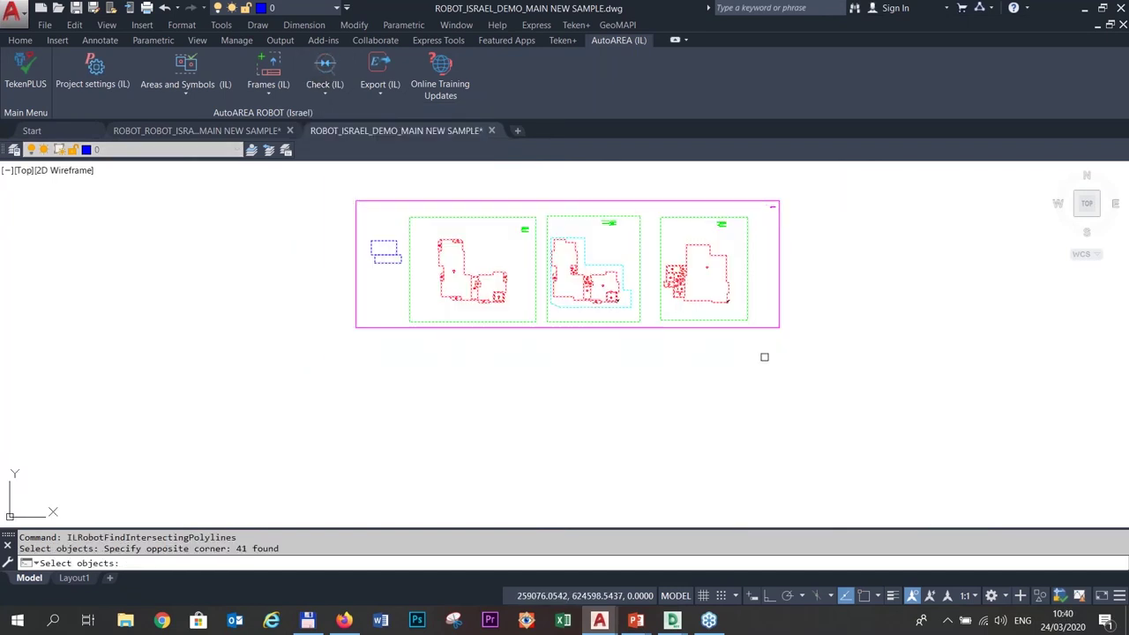
key("Return")
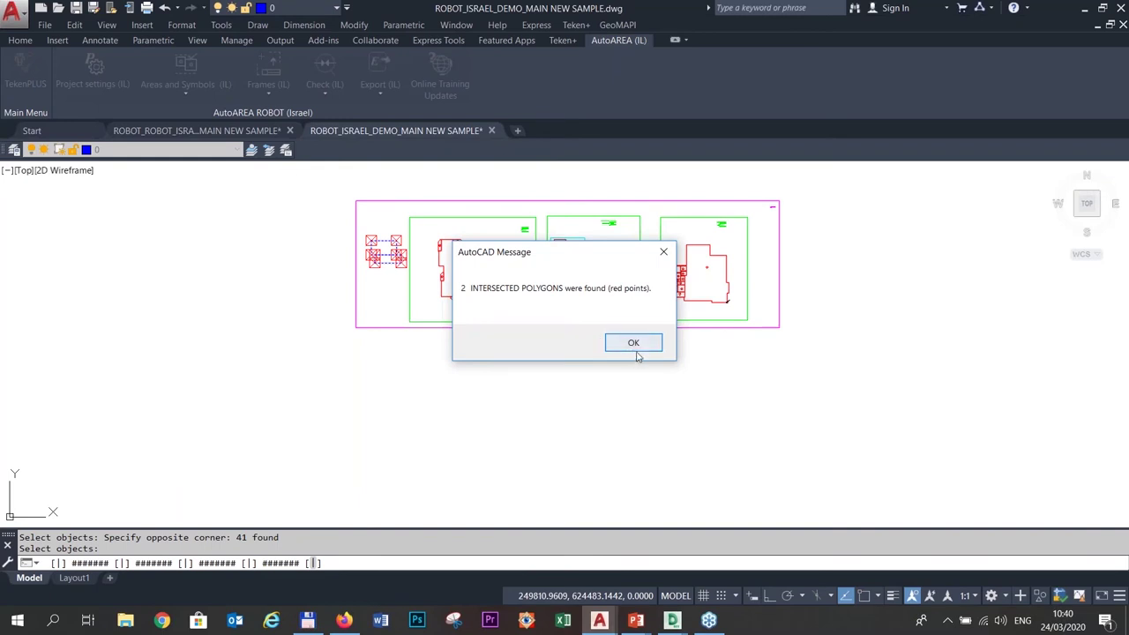
Acknowledge the report of 2 intersected polygons and recentre the view on the sheet frames.
left_click(634, 344)
scroll(411, 299, "up", 4)
scroll(389, 282, "up", 4)
scroll(380, 277, "up", 2)
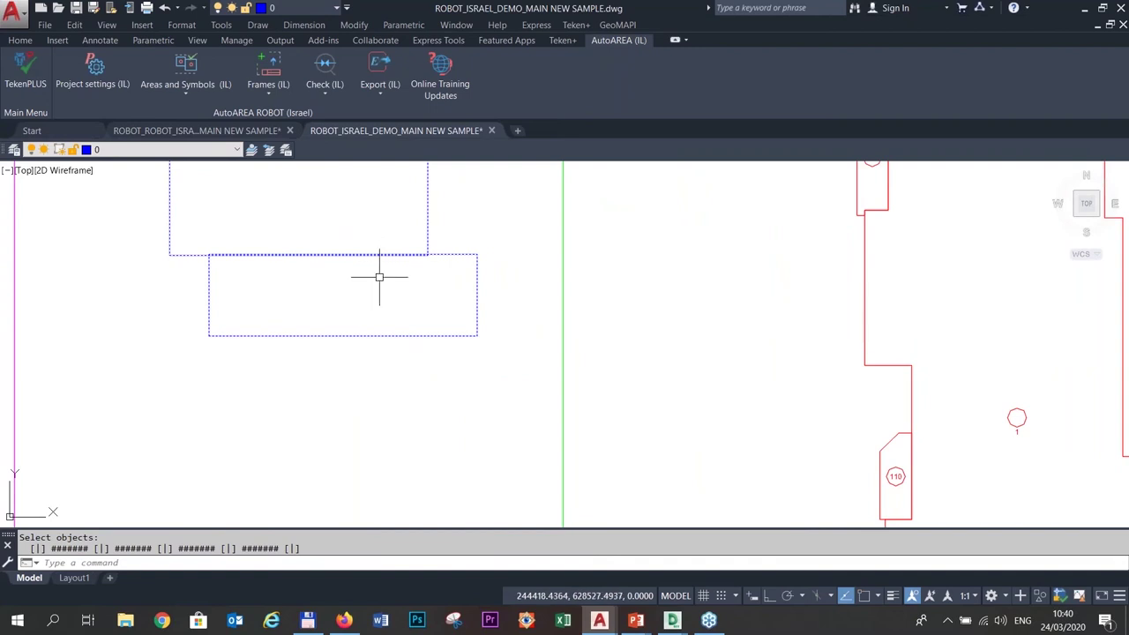
key("Escape")
key("Escape")
scroll(379, 279, "down", 4)
scroll(375, 282, "down", 2)
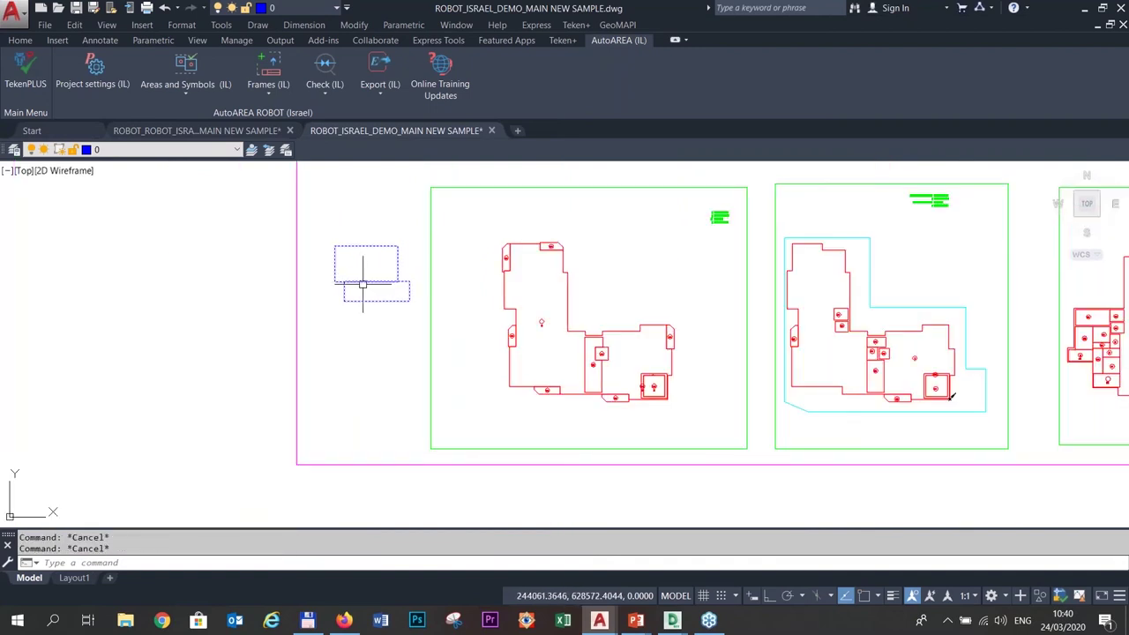
scroll(357, 298, "down", 3)
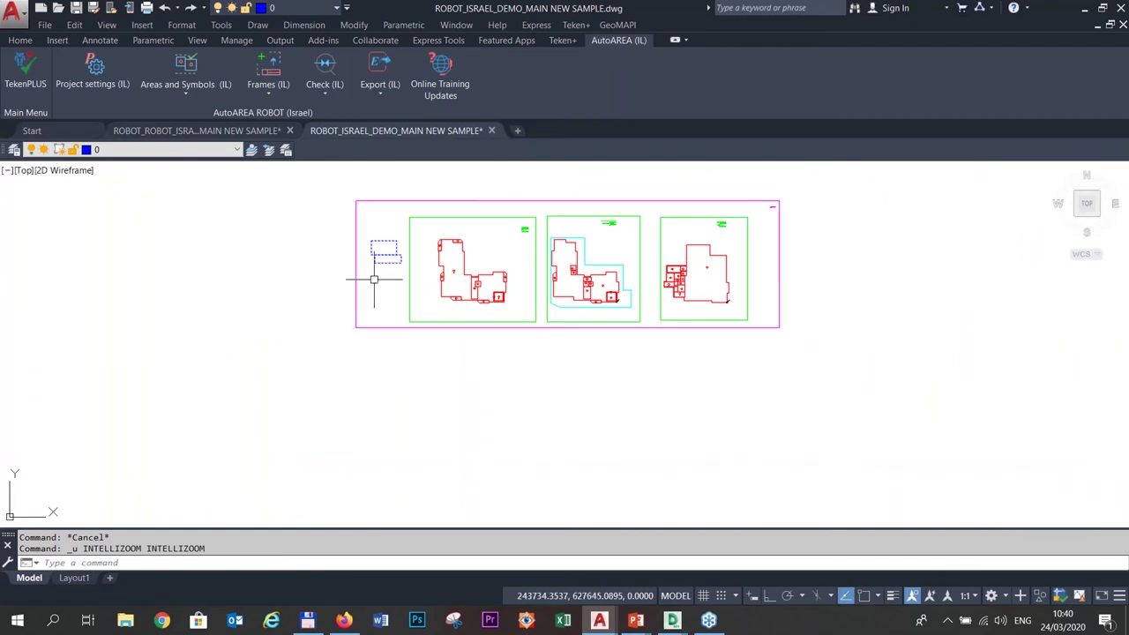
scroll(375, 280, "up", 2)
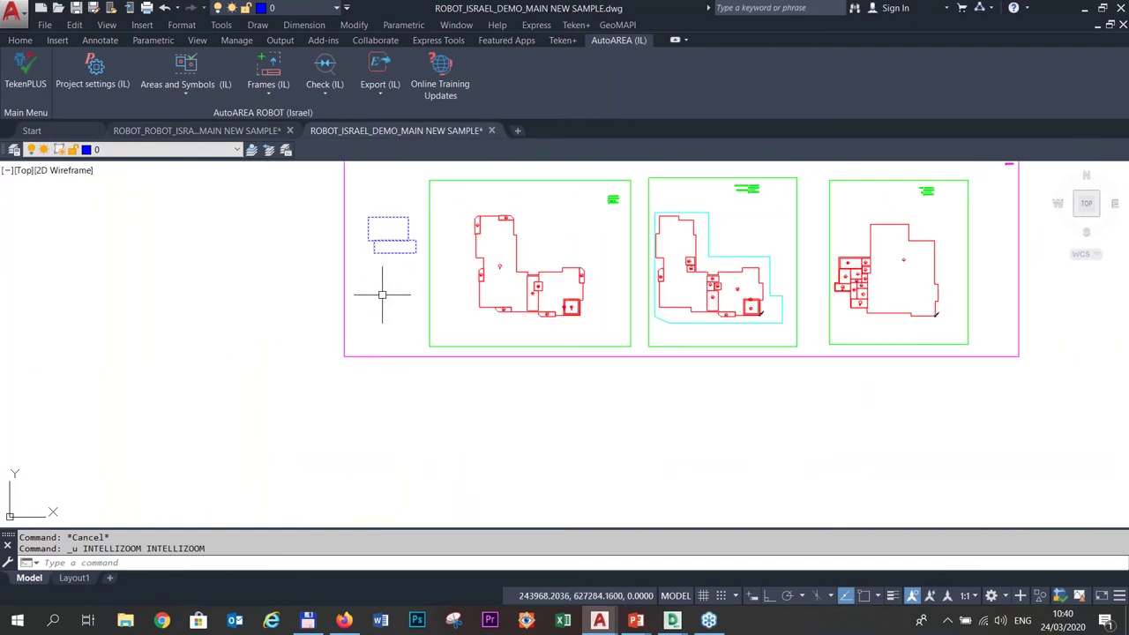
middle_click_drag(375, 281, 410, 374)
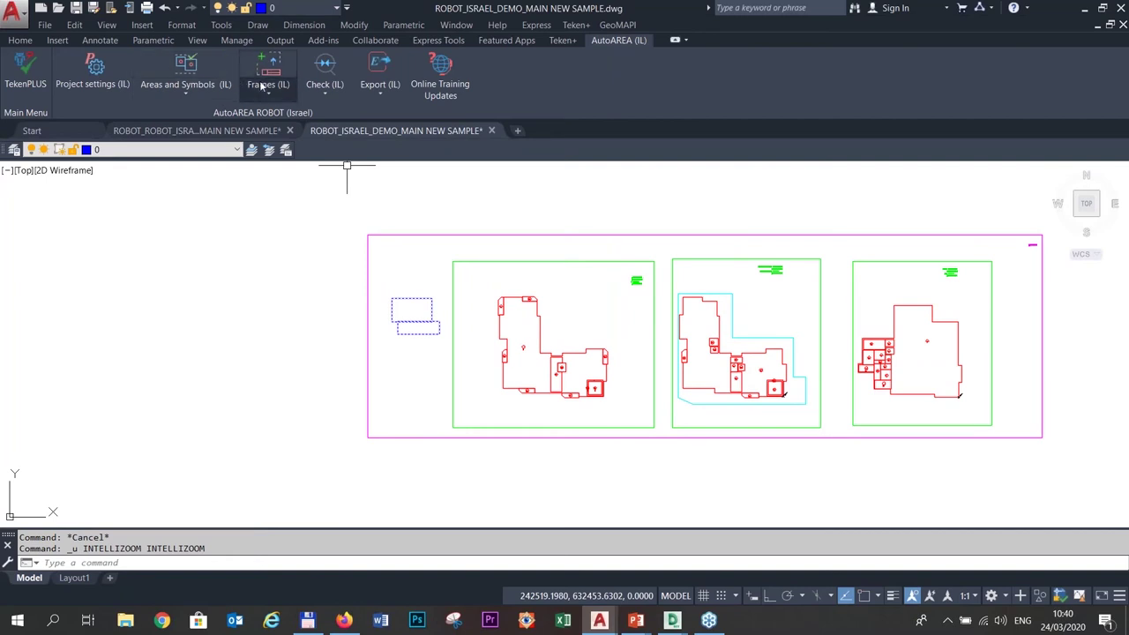
Convert the two overlapping rectangles with Create AREA's polylines (IL), accepting the AREAS manager settings.
left_click(182, 97)
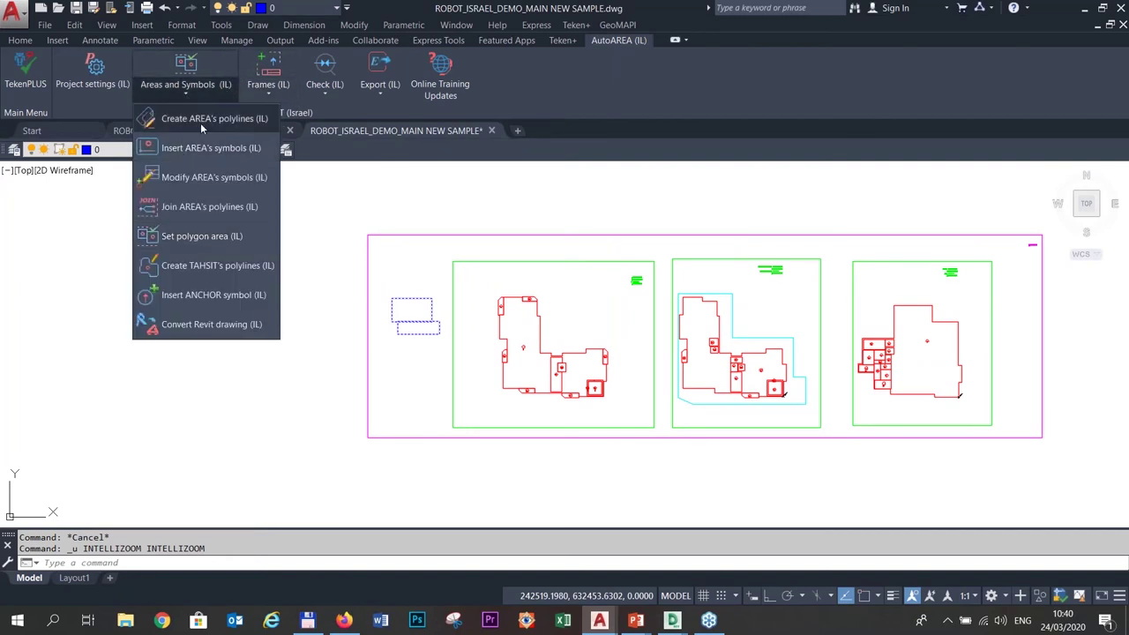
left_click(200, 123)
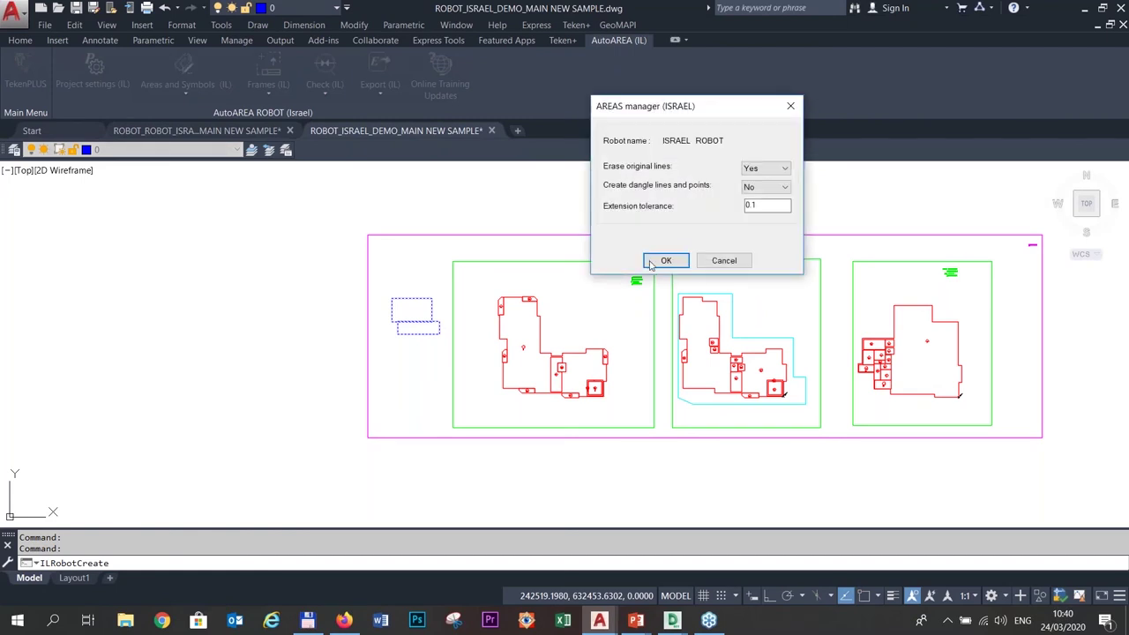
left_click(674, 261)
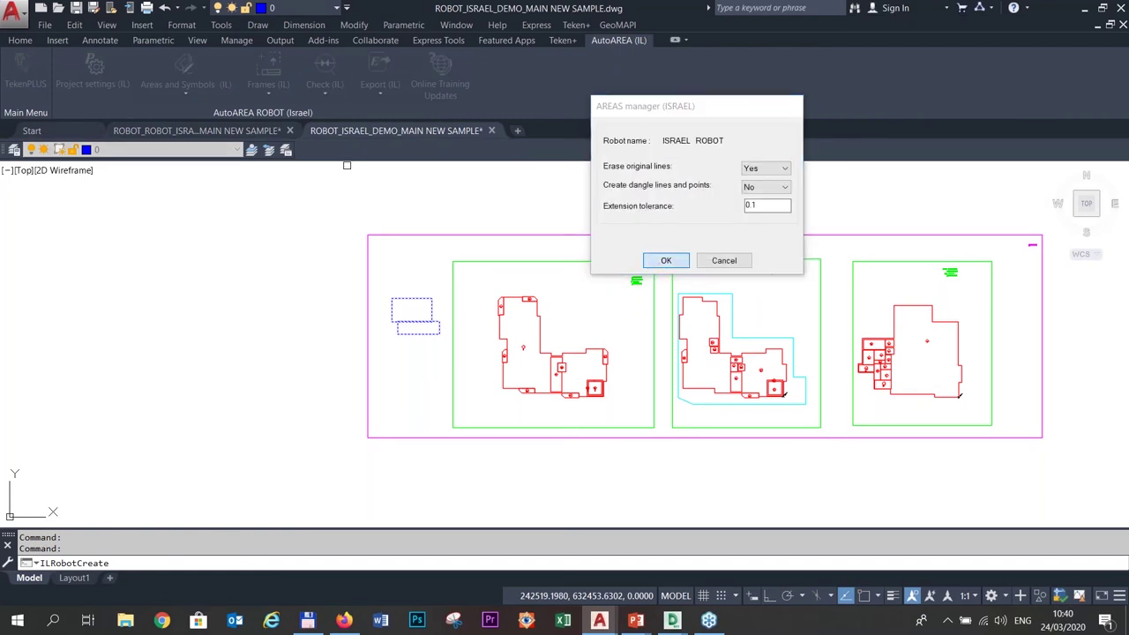
left_click(441, 282)
left_click(384, 368)
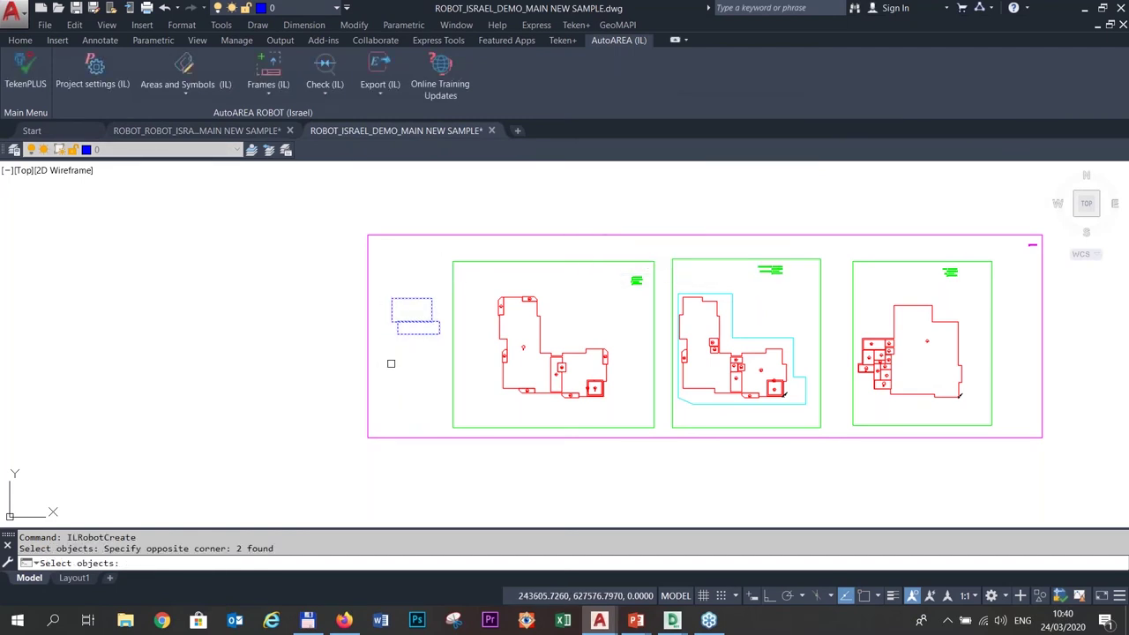
key("Return")
Zoom in to inspect the shared edge between the two red rectangles.
scroll(422, 309, "up", 2)
scroll(422, 310, "up", 4)
scroll(427, 332, "up", 4)
scroll(436, 343, "up", 2)
scroll(444, 344, "up", 2)
scroll(462, 330, "down", 4)
middle_click_drag(462, 330, 536, 363)
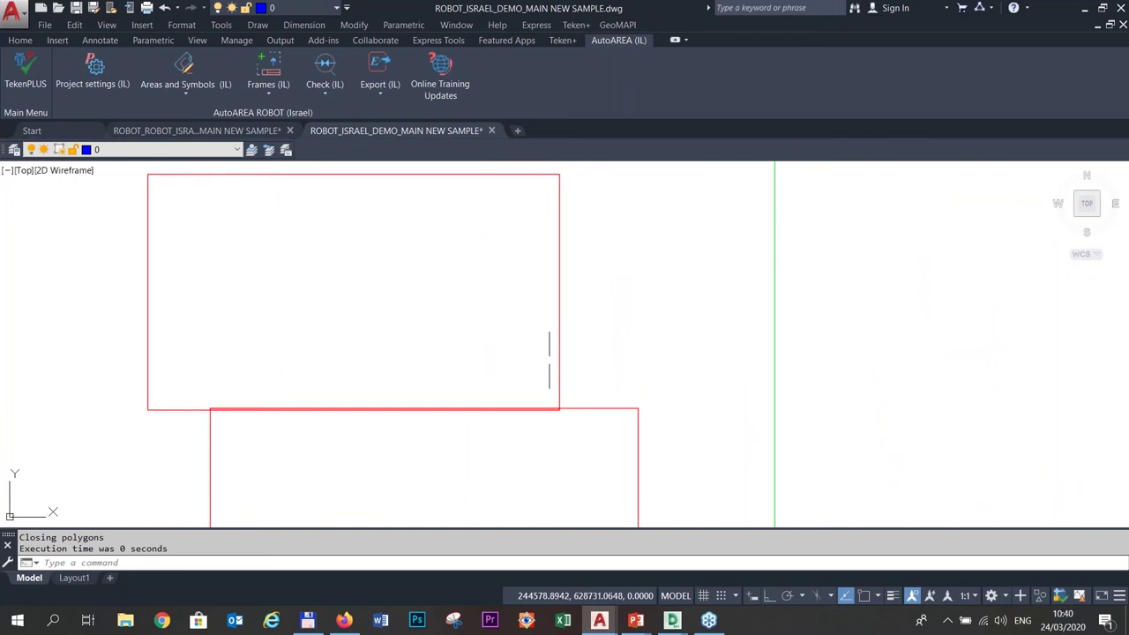
scroll(545, 406, "up", 3)
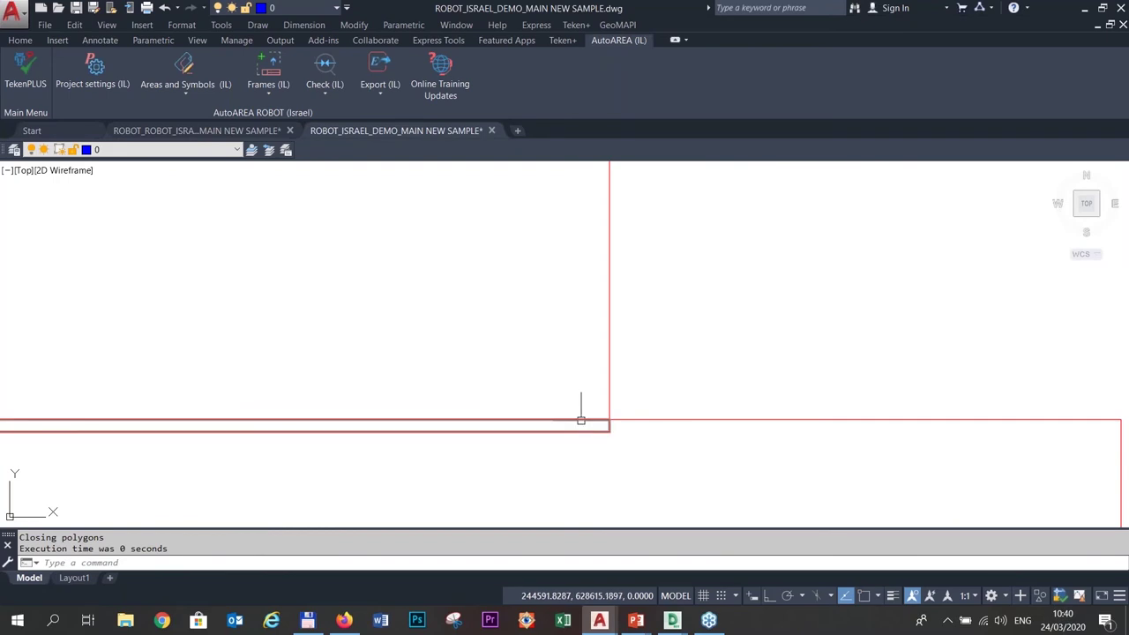
scroll(582, 420, "down", 2)
scroll(579, 421, "down", 2)
key("Escape")
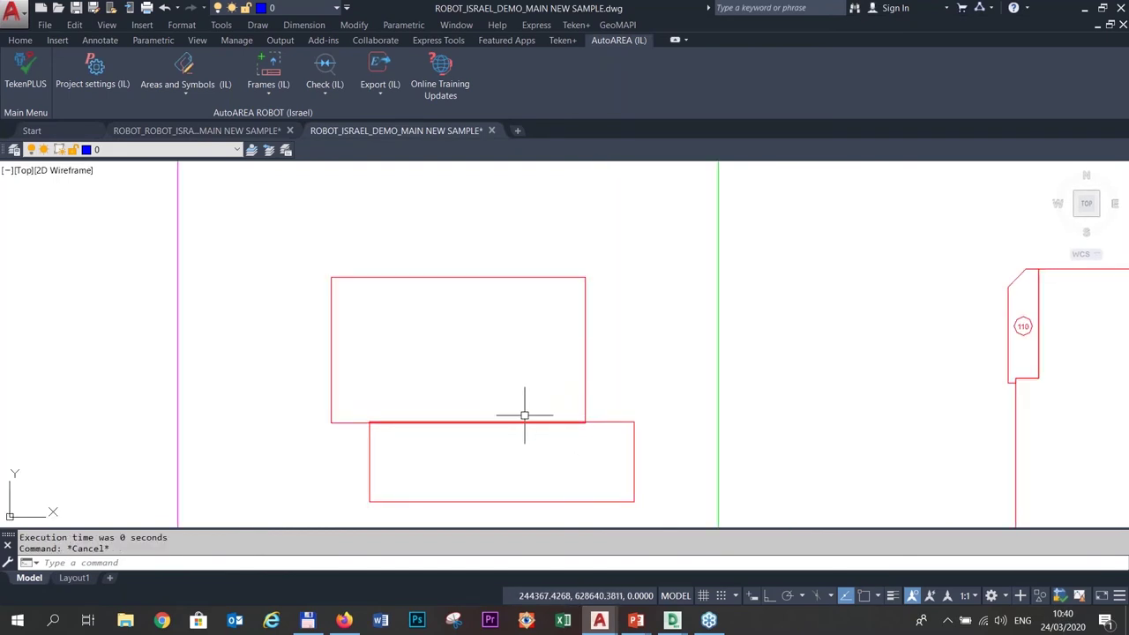
middle_click_drag(542, 423, 482, 385)
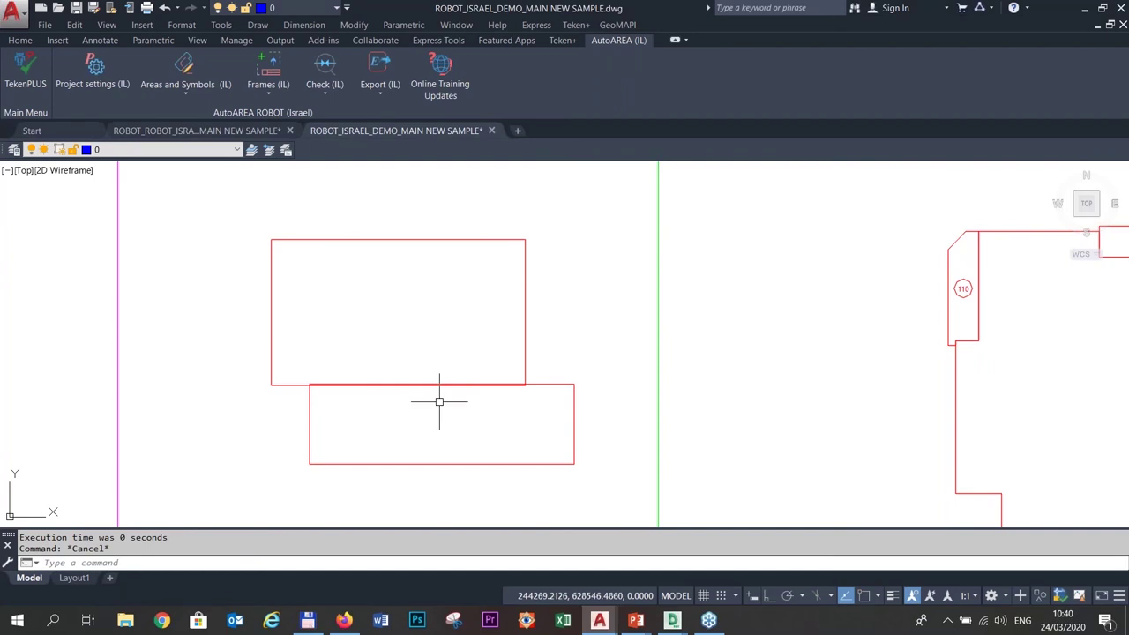
Search the whole drawing for polygons up to 9 m² by area size; none are found.
left_click(326, 93)
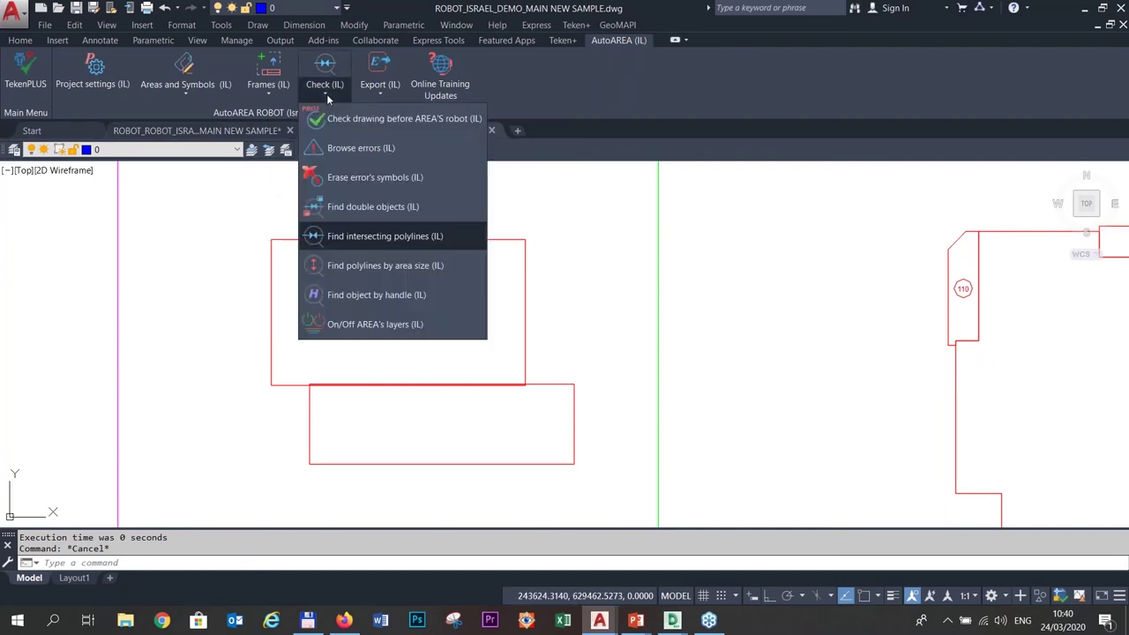
left_click(379, 264)
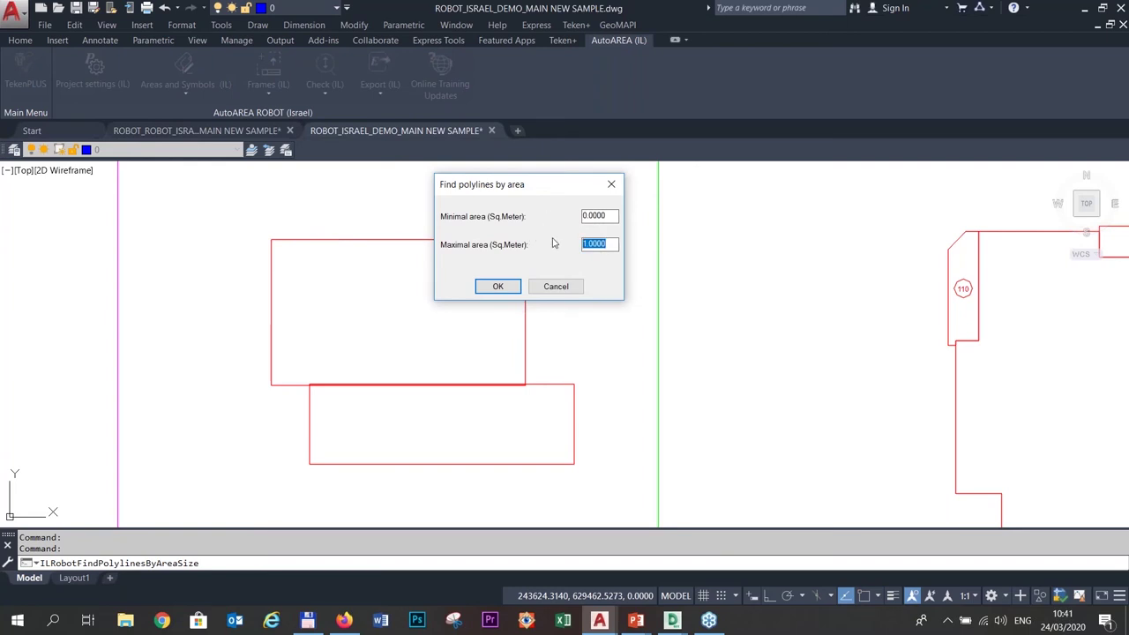
type("9")
left_click(495, 285)
left_click(394, 237)
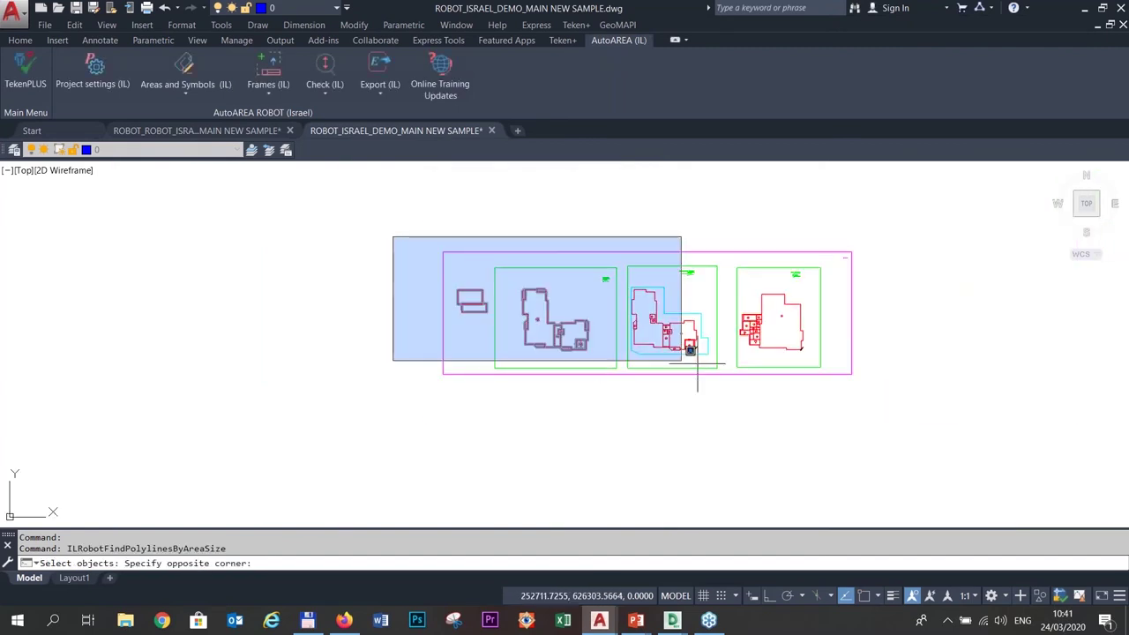
left_click(921, 444)
key("Return")
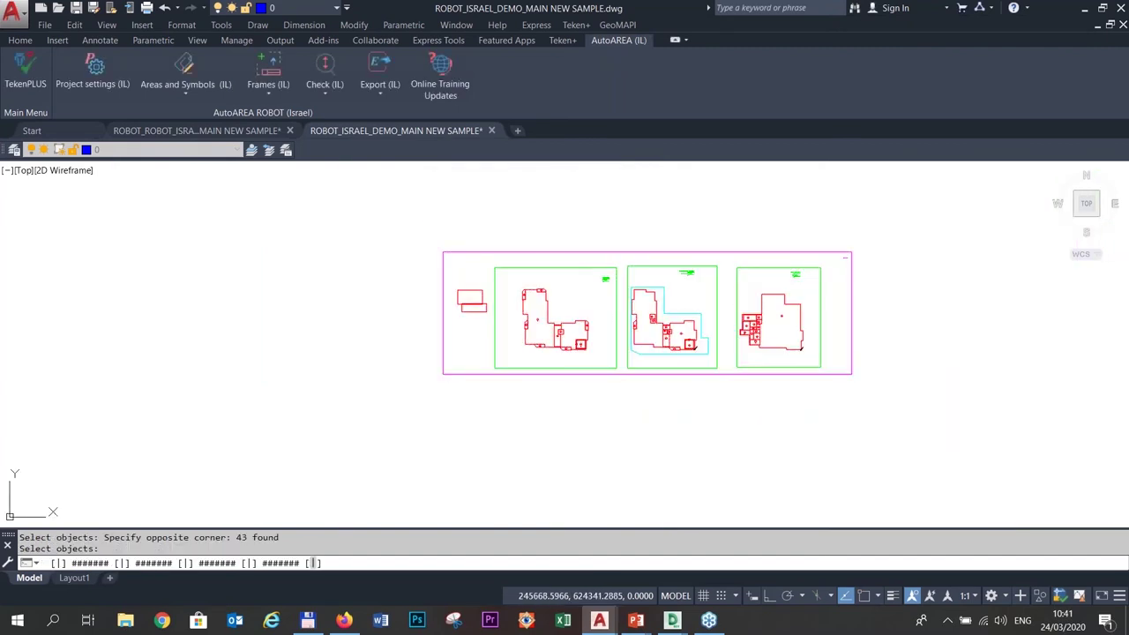
key("Return")
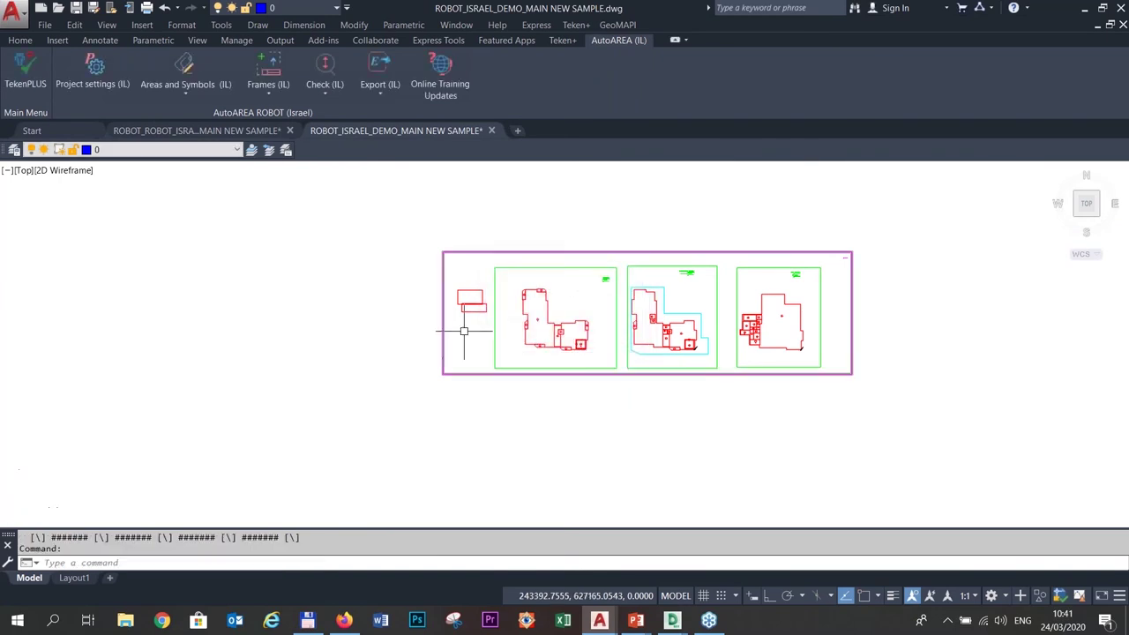
Rerun Find polylines by area size on all plans, finding one undersized polygon.
scroll(469, 323, "up", 6)
key("Up")
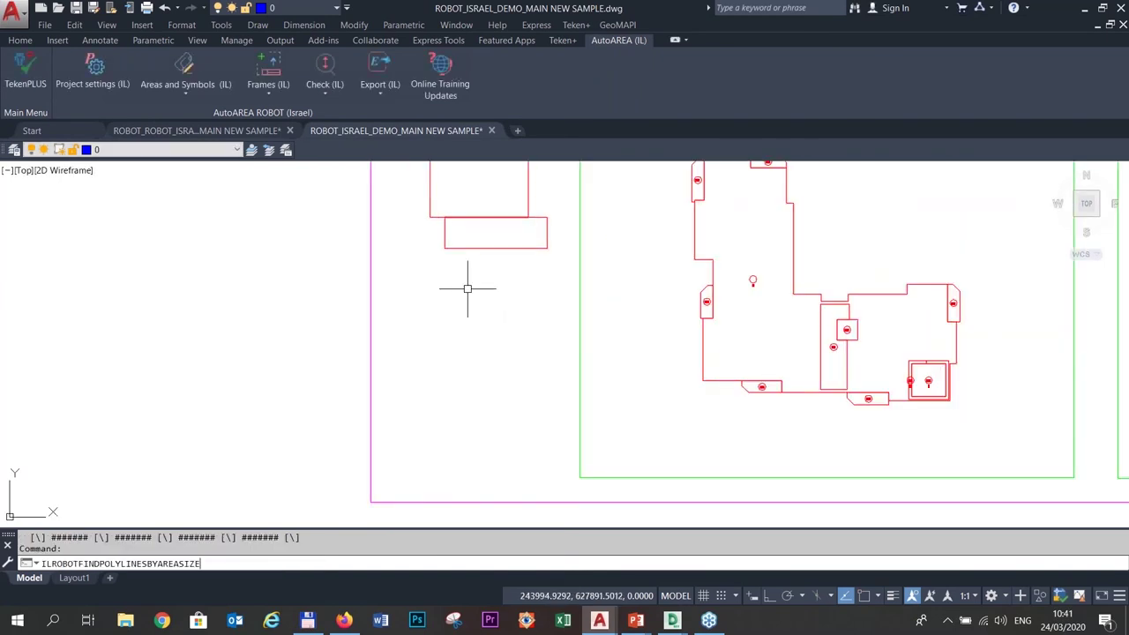
key("Up")
key("Escape")
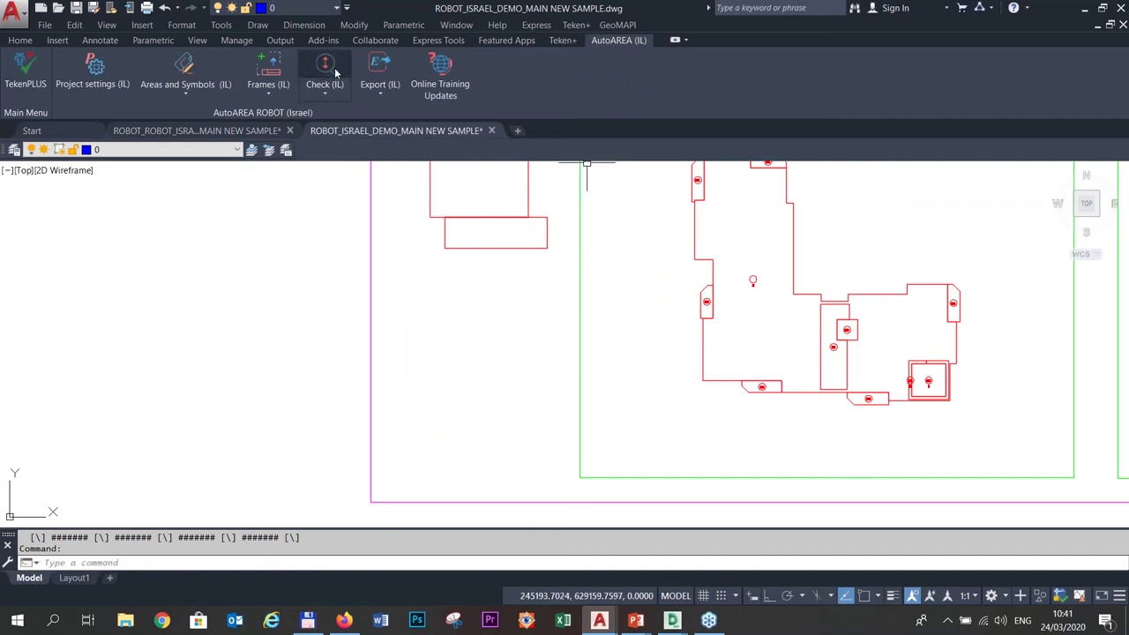
left_click(333, 80)
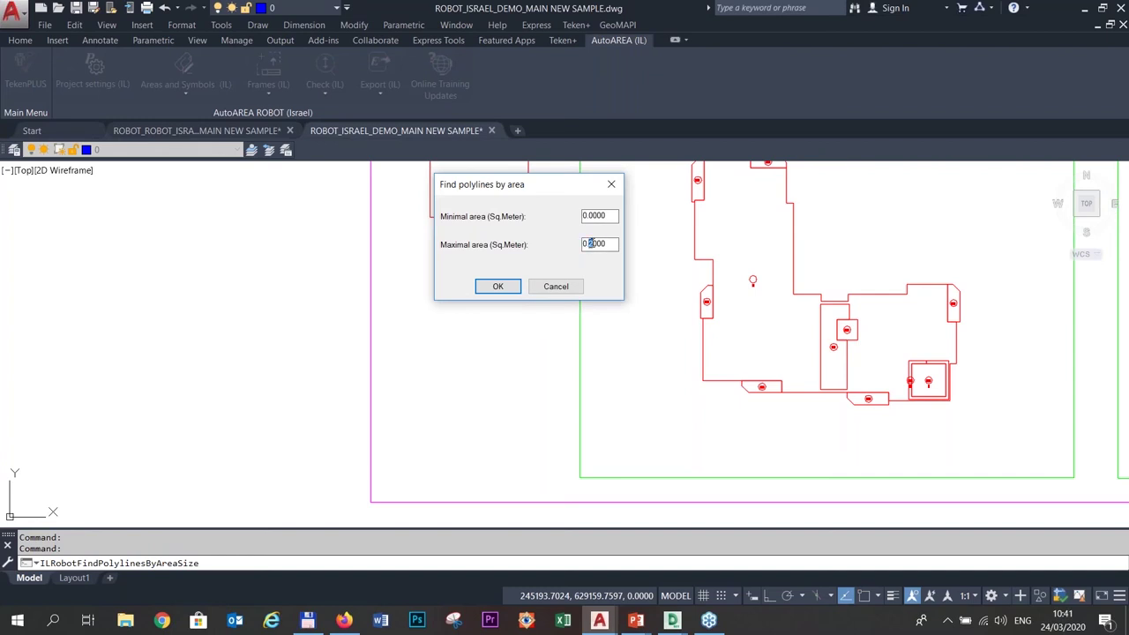
left_click(498, 286)
left_click(782, 255)
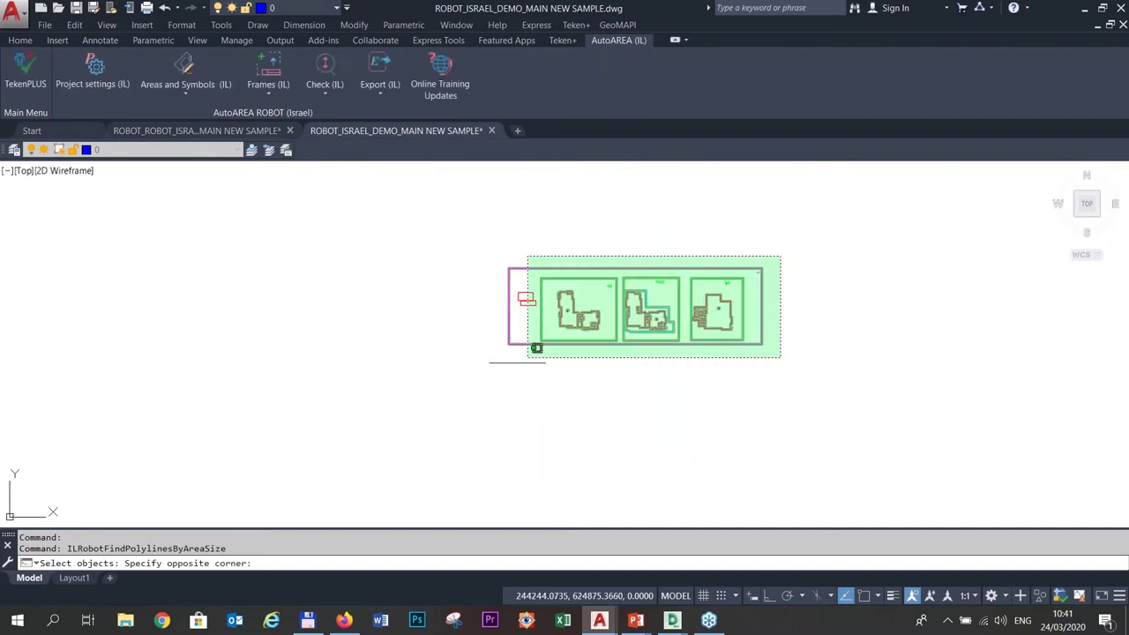
left_click(436, 425)
key("Return")
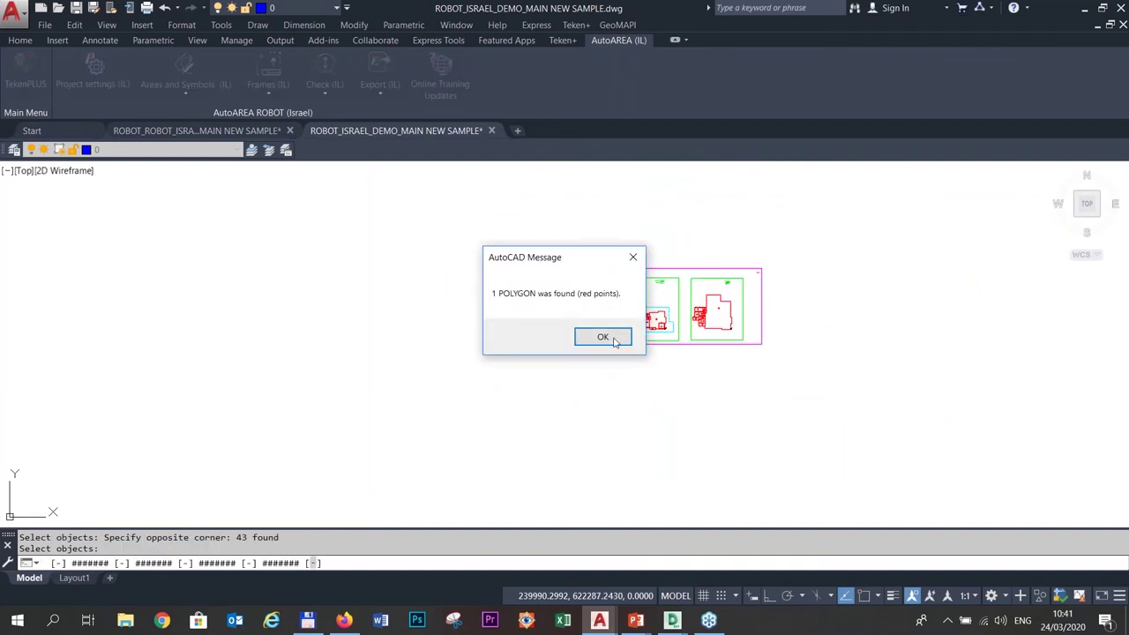
left_click(602, 337)
Zoom and pan to the red-marked sliver polygon between the two small rectangles.
scroll(512, 287, "up", 5)
scroll(555, 327, "up", 5)
scroll(598, 386, "up", 1)
scroll(706, 361, "up", 5)
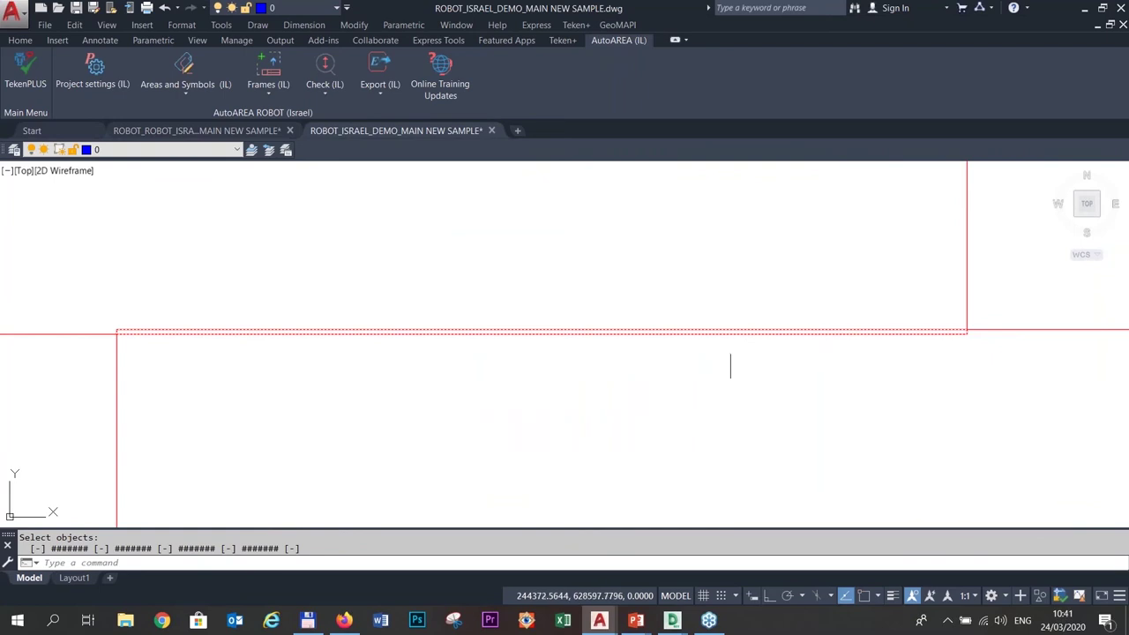
scroll(723, 350, "down", 5)
scroll(718, 352, "down", 4)
scroll(716, 356, "up", 4)
scroll(716, 357, "up", 3)
mouse_move(711, 371)
middle_mouse_down()
mouse_move(587, 386)
mouse_move(490, 427)
middle_mouse_up()
key("Escape")
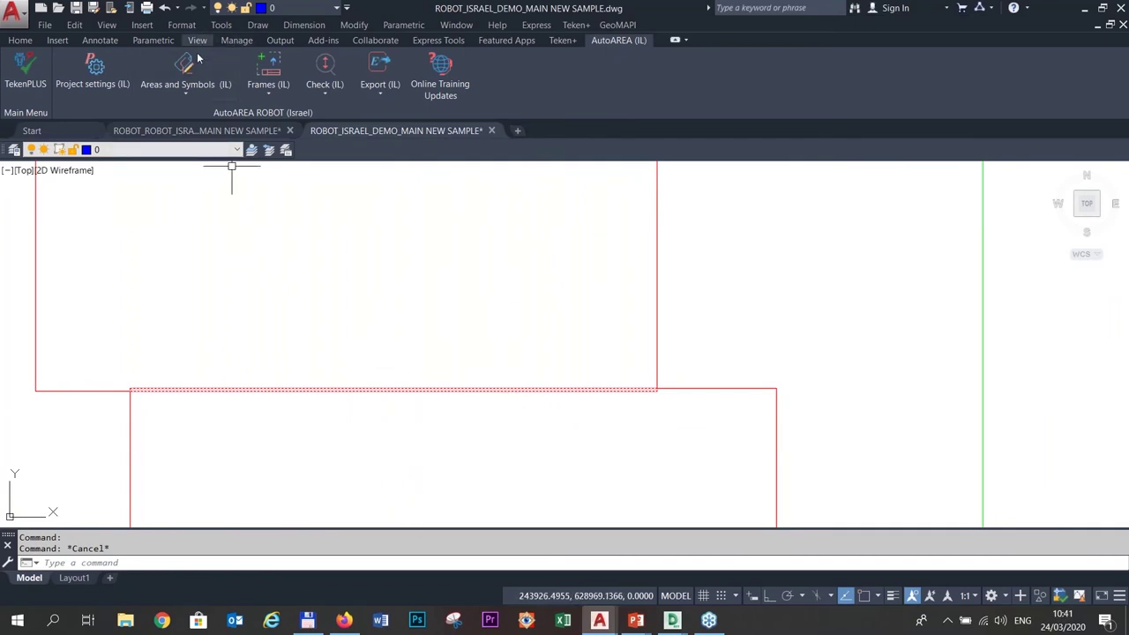
left_click(184, 92)
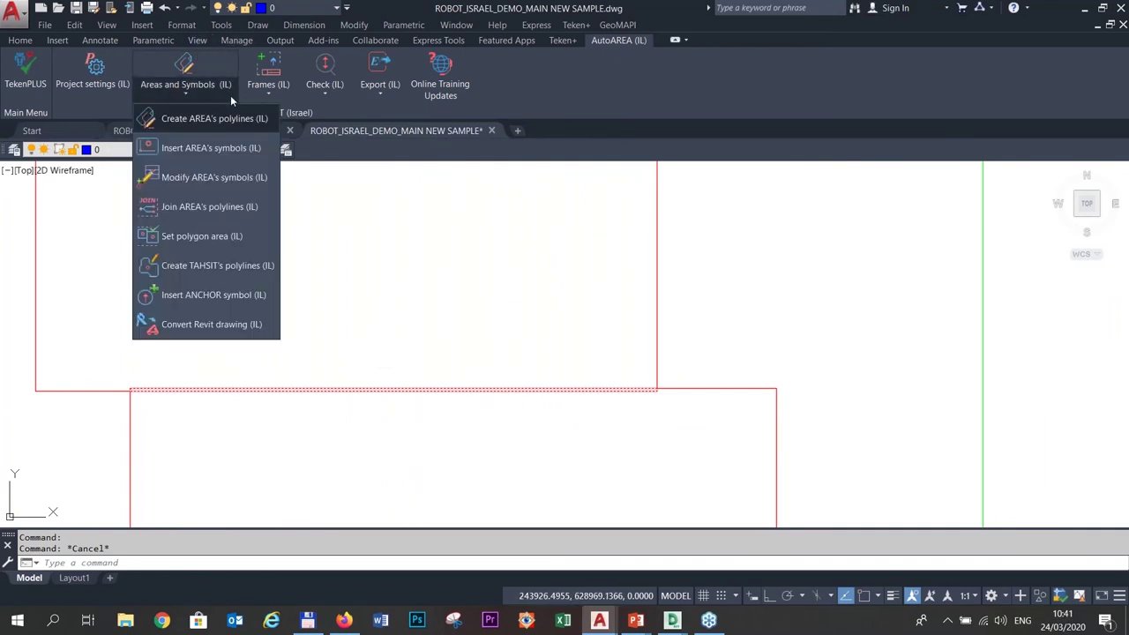
Join the sliver polygon with its neighbouring outline using Join AREA's polylines.
left_click(213, 212)
scroll(582, 434, "up", 2)
scroll(587, 436, "up", 2)
scroll(586, 437, "up", 2)
scroll(587, 437, "down", 3)
left_click(684, 328)
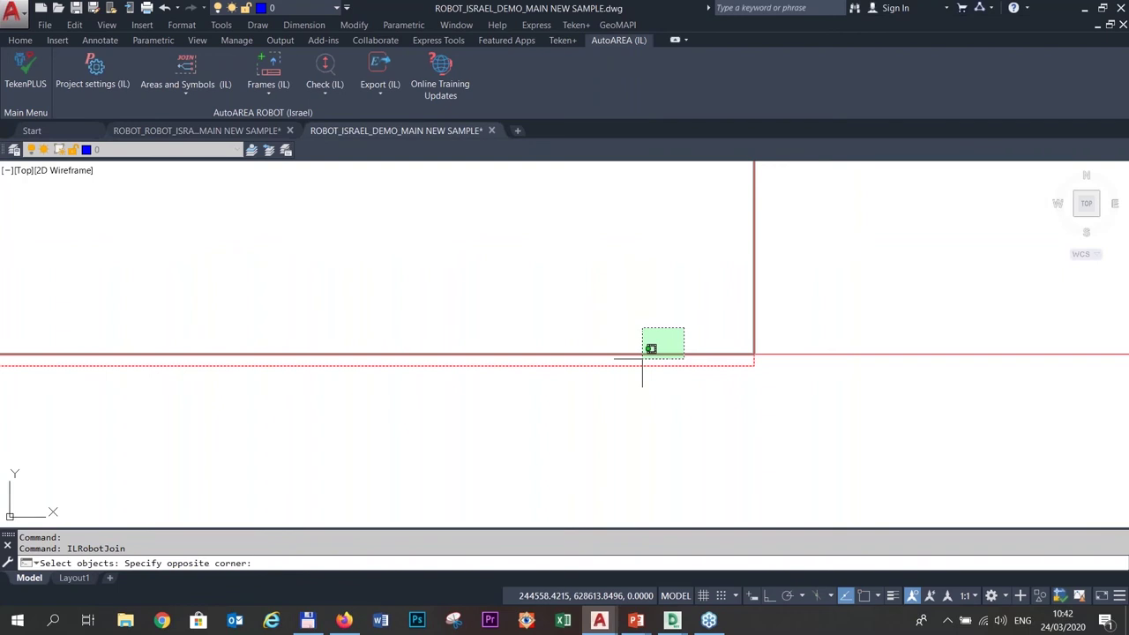
left_click(642, 359)
scroll(241, 328, "down", 2)
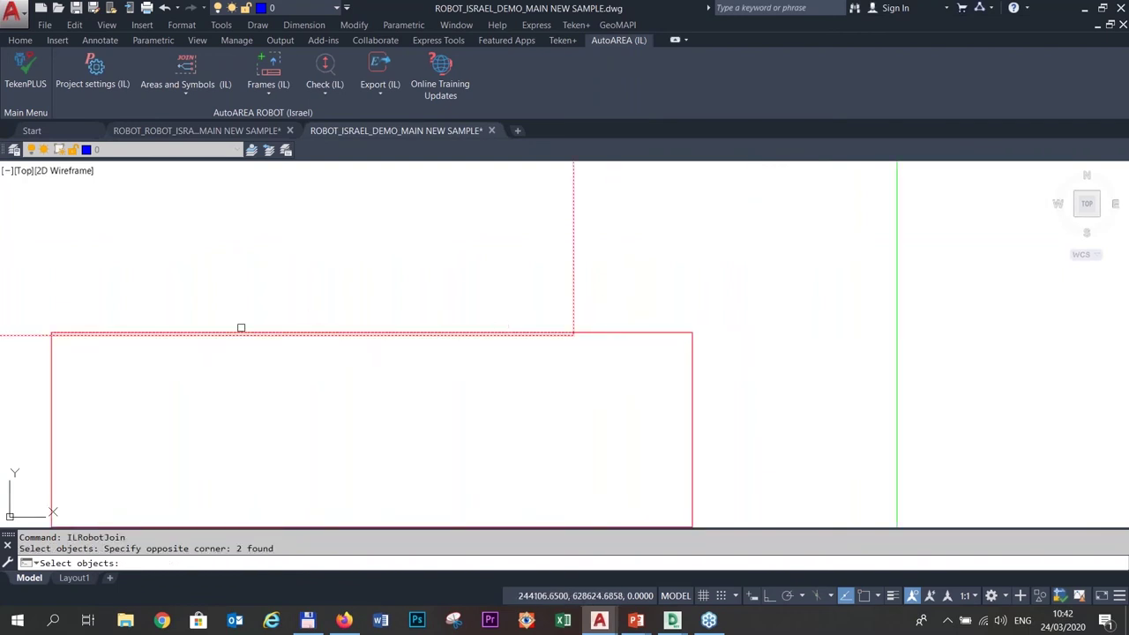
key("Return")
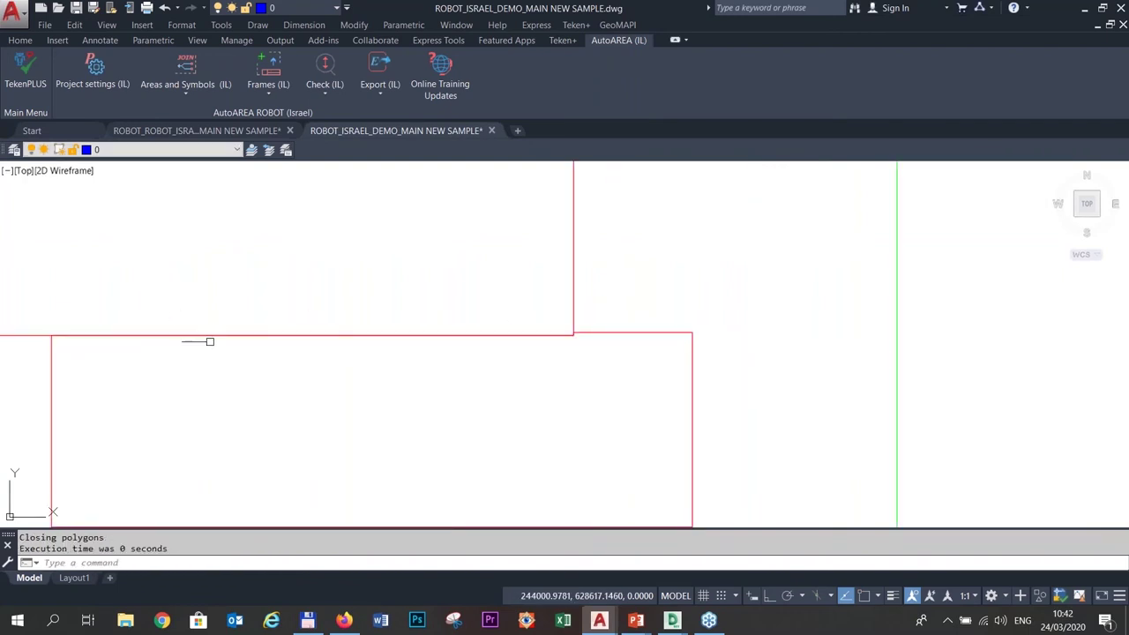
Check the upper and lower rectangles' outlines to confirm the joined shared edge.
middle_click_drag(168, 385, 330, 429)
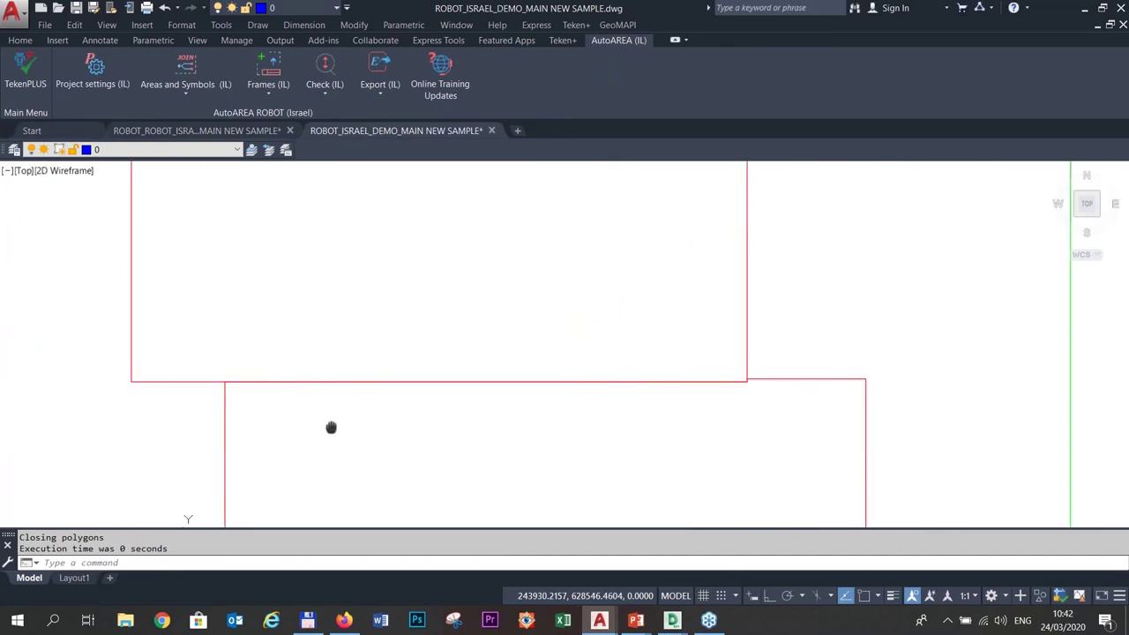
left_click(744, 353)
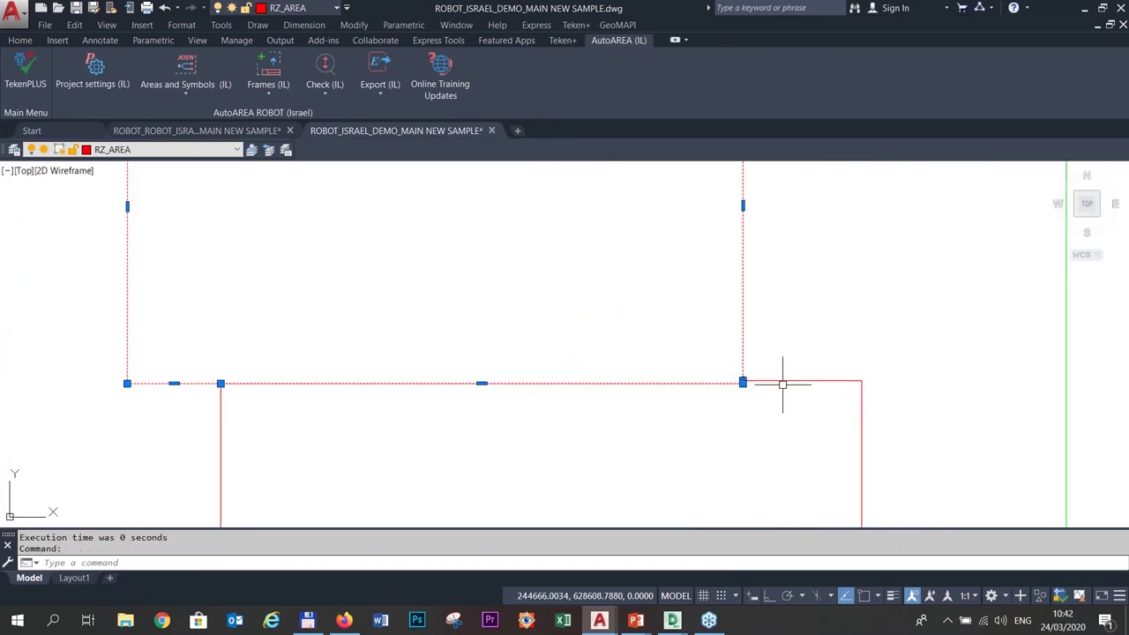
left_click(785, 381)
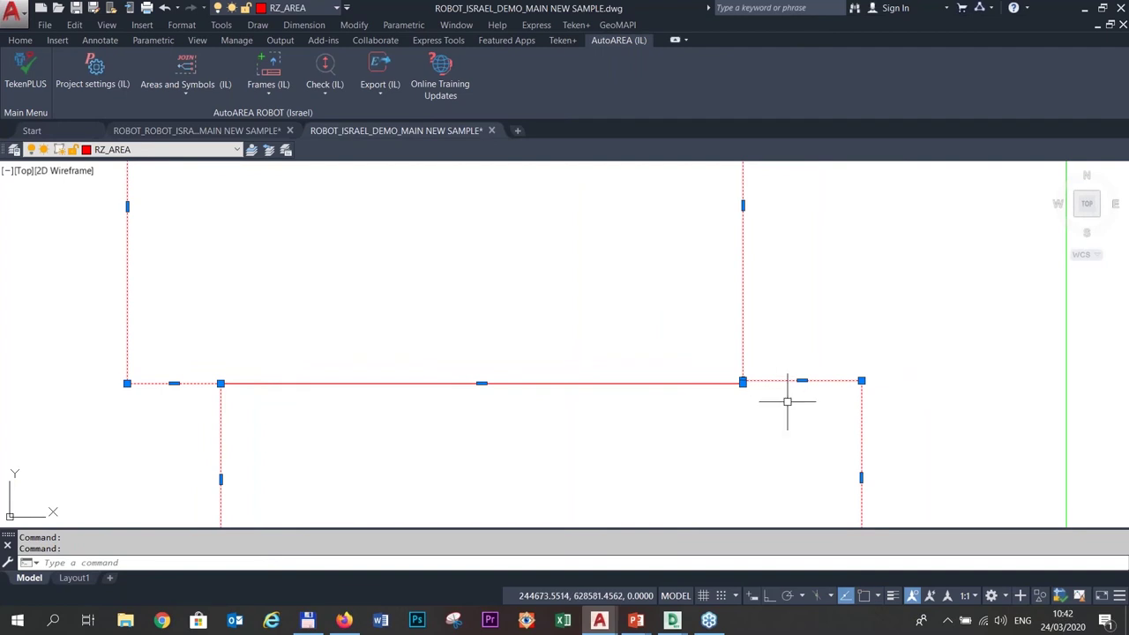
key("Escape")
scroll(766, 464, "down", 4)
scroll(776, 445, "up", 2)
scroll(776, 442, "up", 2)
scroll(749, 441, "up", 2)
scroll(728, 451, "down", 3)
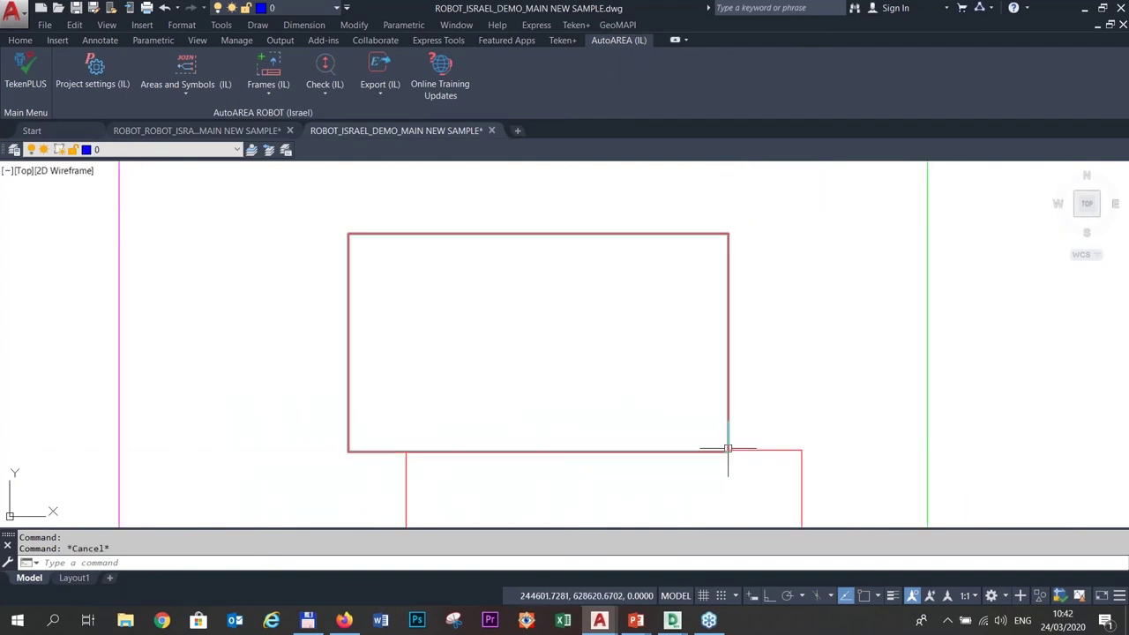
scroll(454, 304, "down", 2)
middle_click_drag(454, 304, 400, 303)
scroll(348, 323, "up", 2)
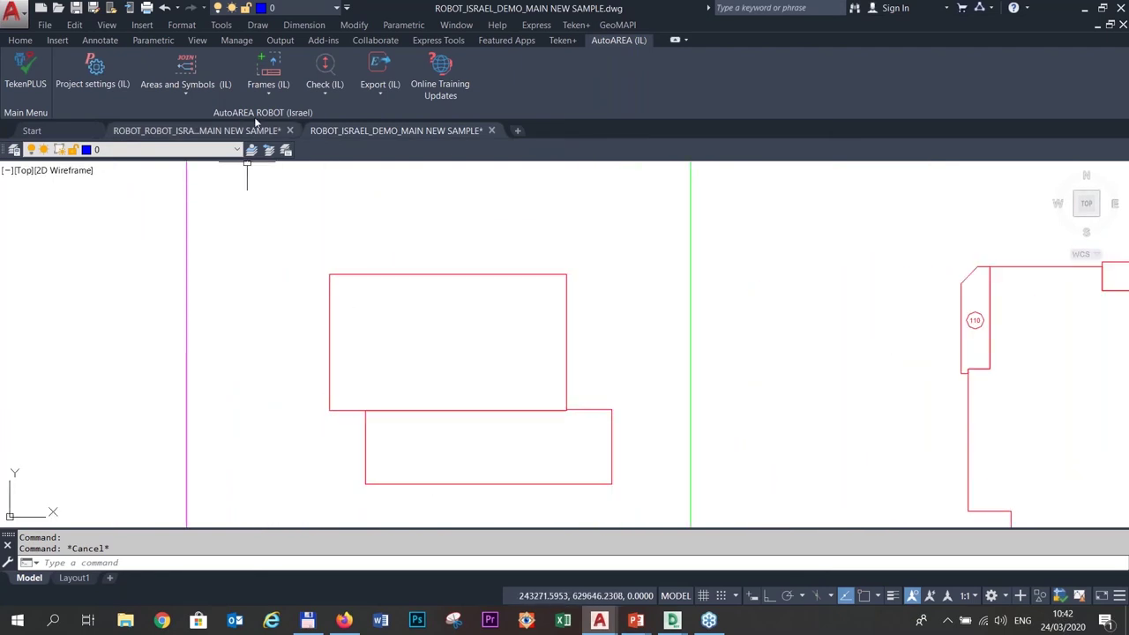
left_click(183, 99)
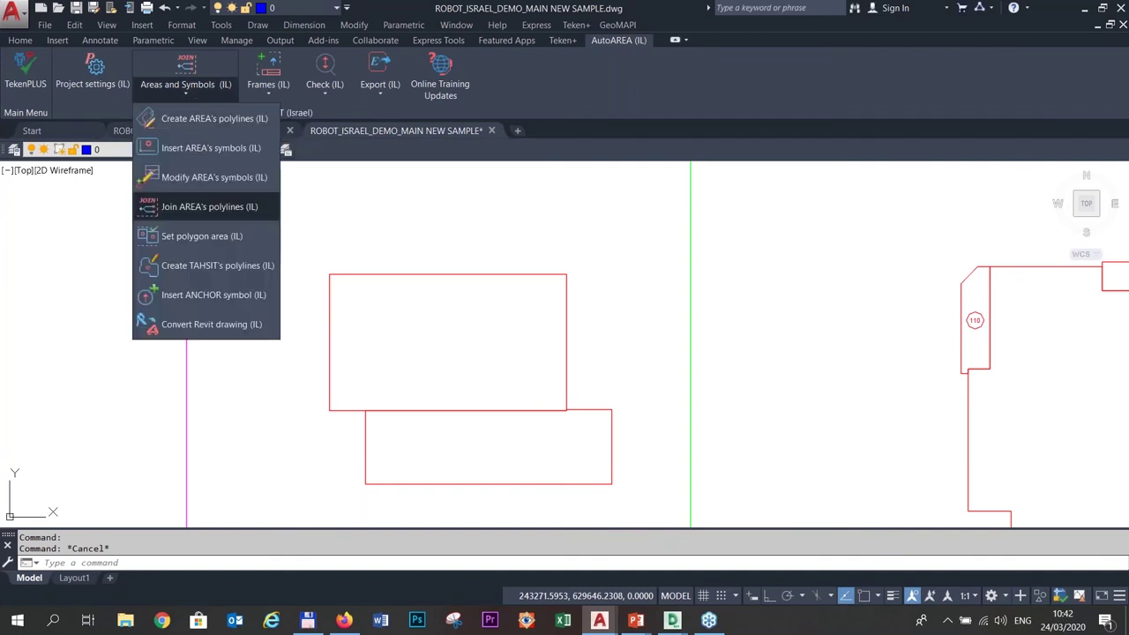
Merge the two small rectangles into one outline with Join AREA's polylines.
left_click(198, 207)
left_click(642, 247)
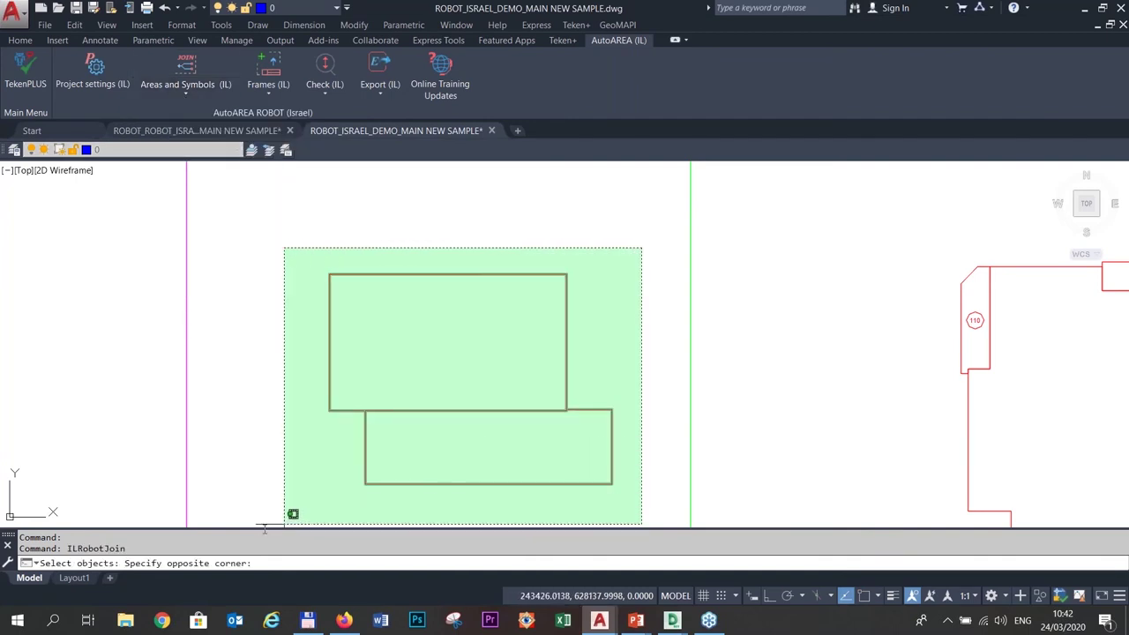
left_click(271, 504)
key("Return")
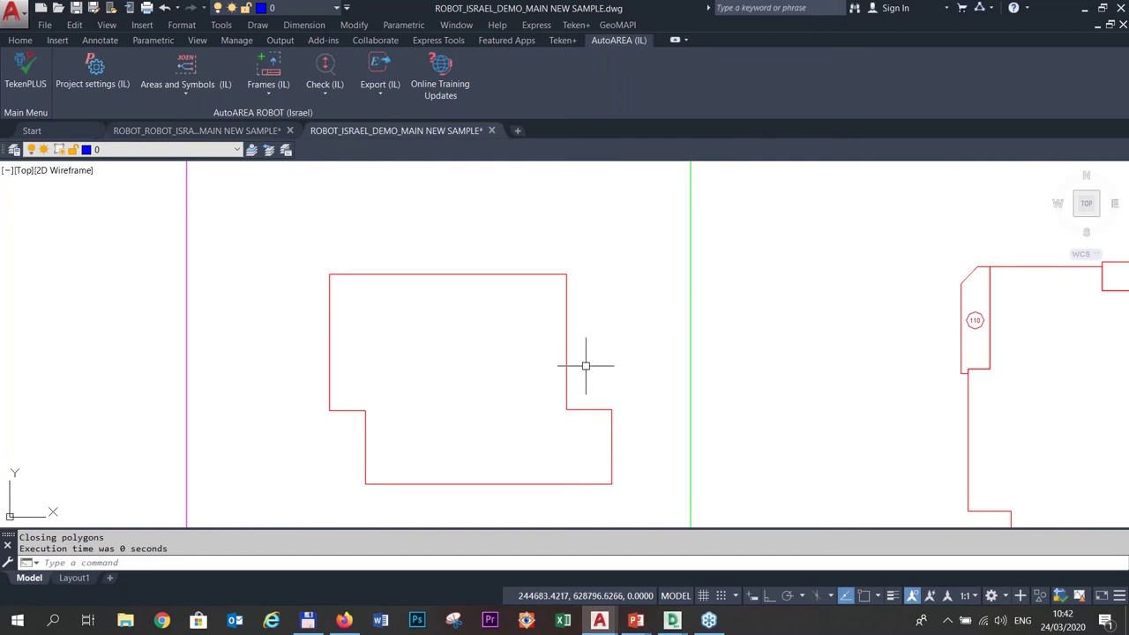
Undo four times until both test rectangles are removed.
key("ctrl+z")
scroll(585, 367, "up", 5)
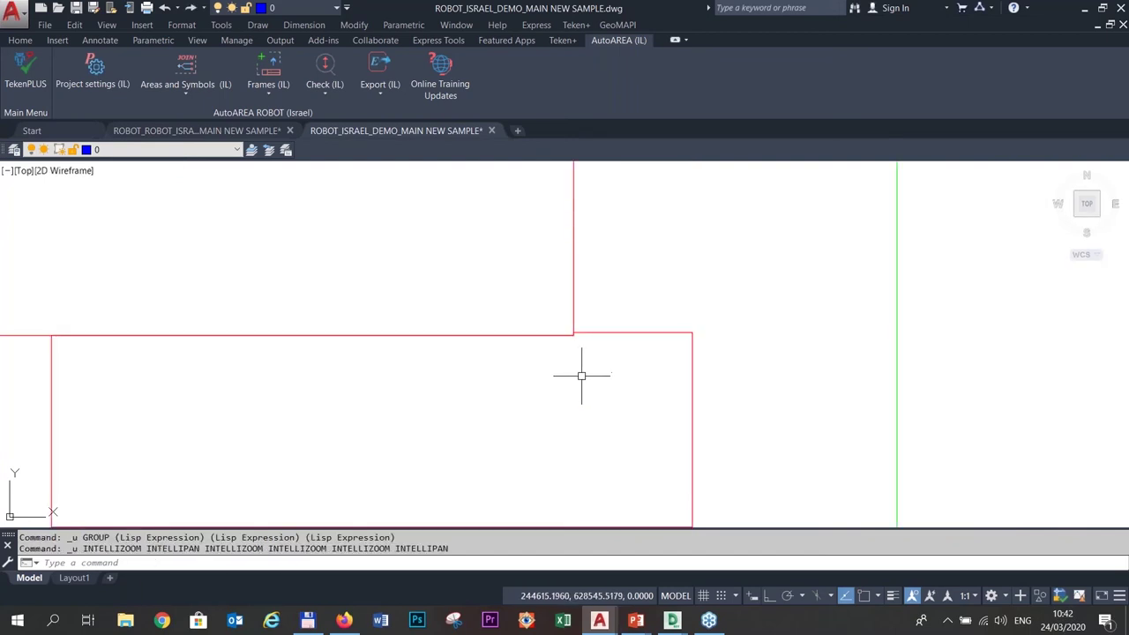
key("ctrl+z")
key("ctrl+z")
key("ctrl+z")
key("ctrl+z")
key("ctrl+z")
key("ctrl+z")
key("ctrl+z")
key("ctrl+z")
key("ctrl+z")
key("ctrl+z")
key("ctrl+z")
key("ctrl+z")
key("ctrl+z")
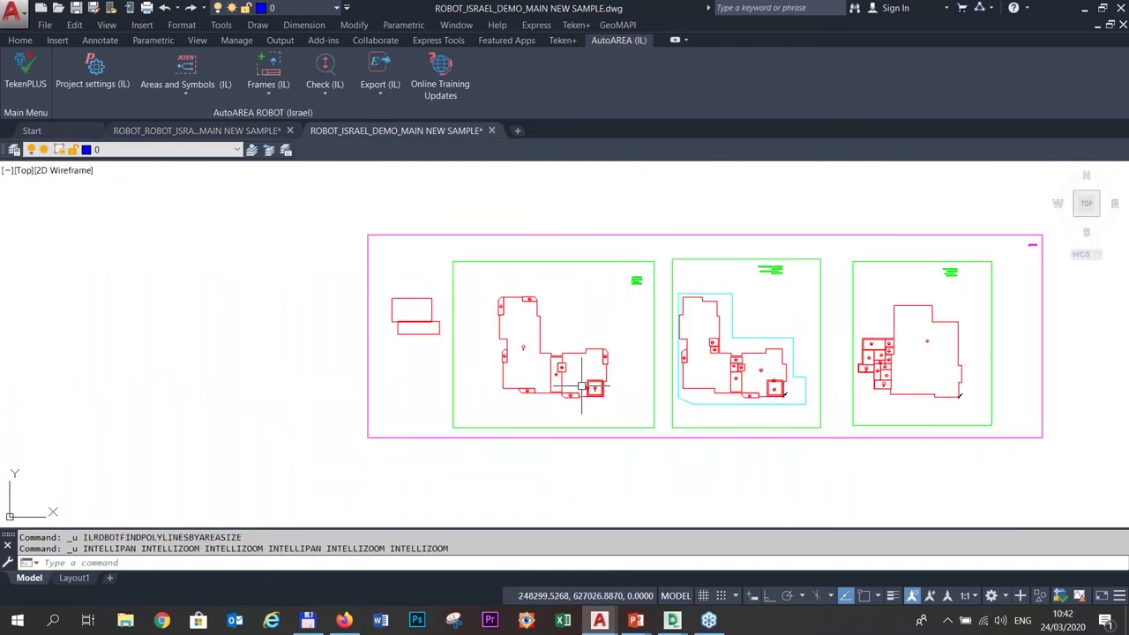
key("ctrl+z")
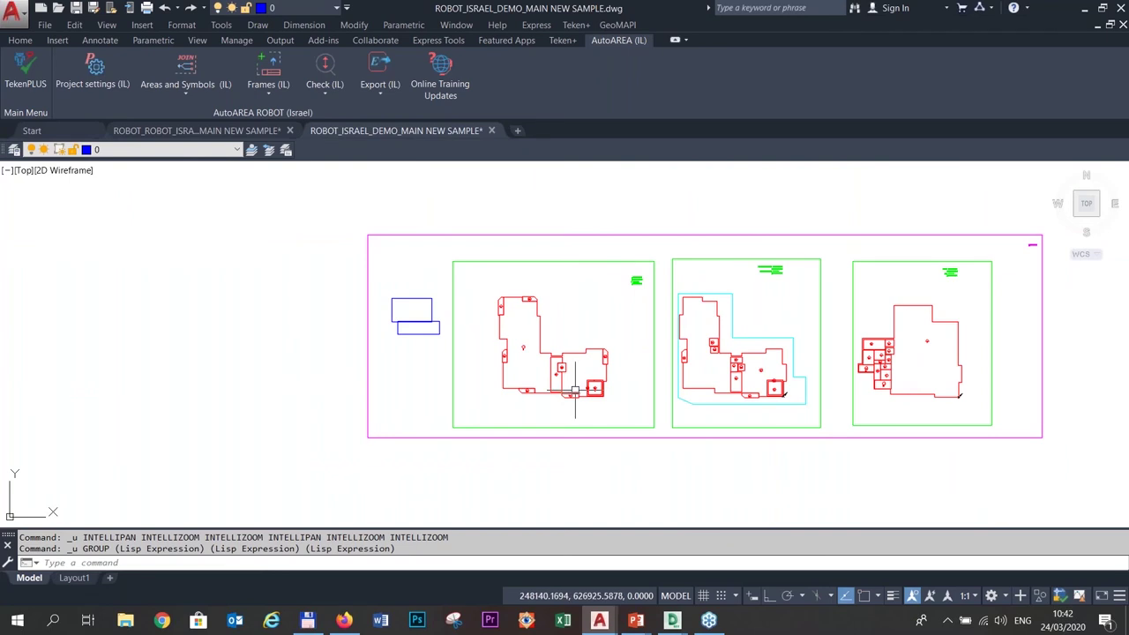
key("ctrl+z")
key("ctrl+z")
key("ctrl+z")
key("ctrl+z")
key("ctrl+z")
key("ctrl+z")
scroll(569, 393, "down", 2)
scroll(579, 390, "down", 4)
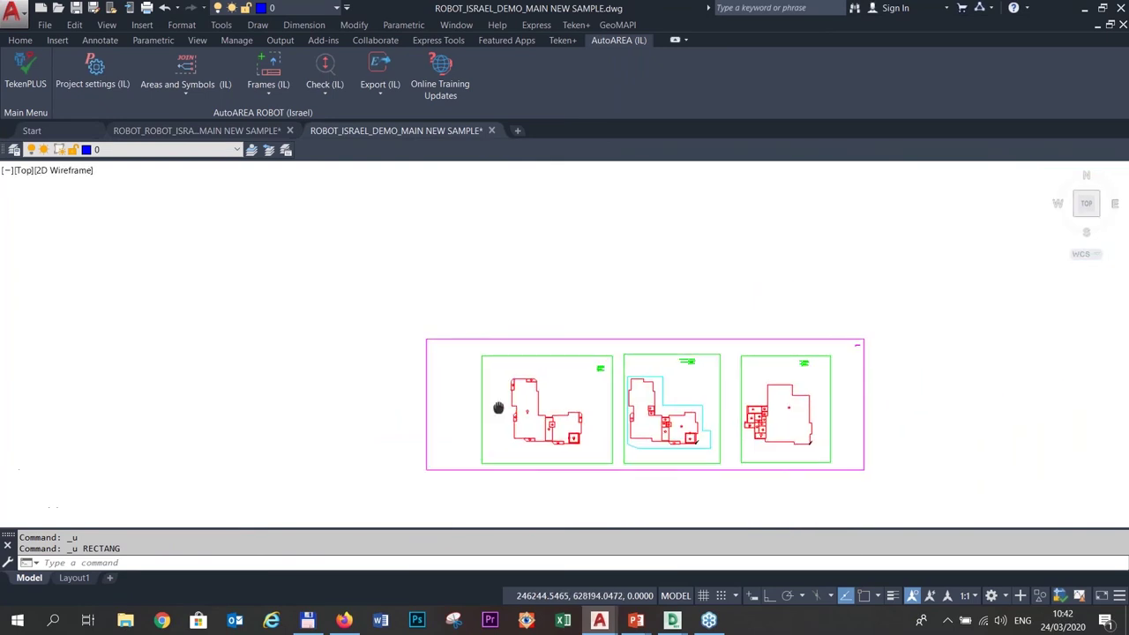
middle_click_drag(502, 403, 298, 353)
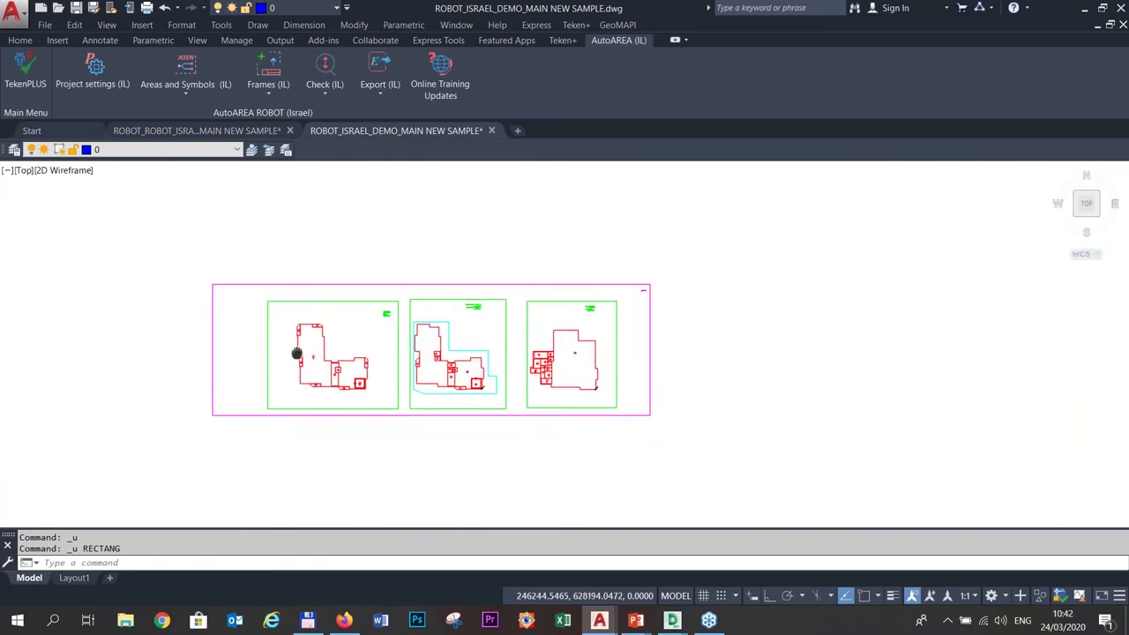
left_click(333, 98)
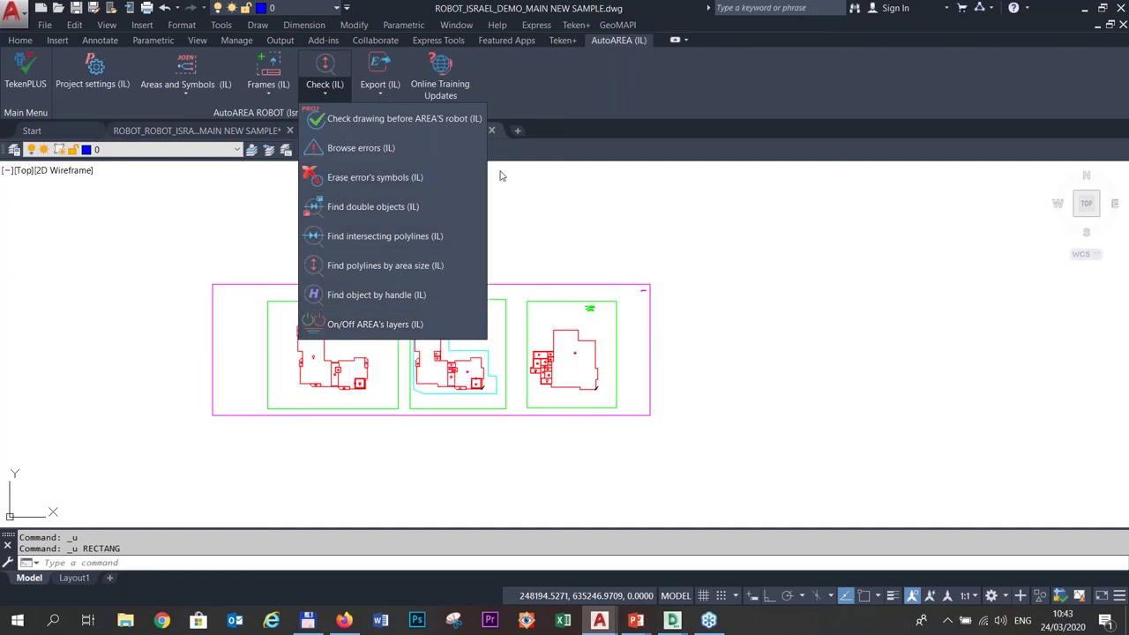
left_click(547, 87)
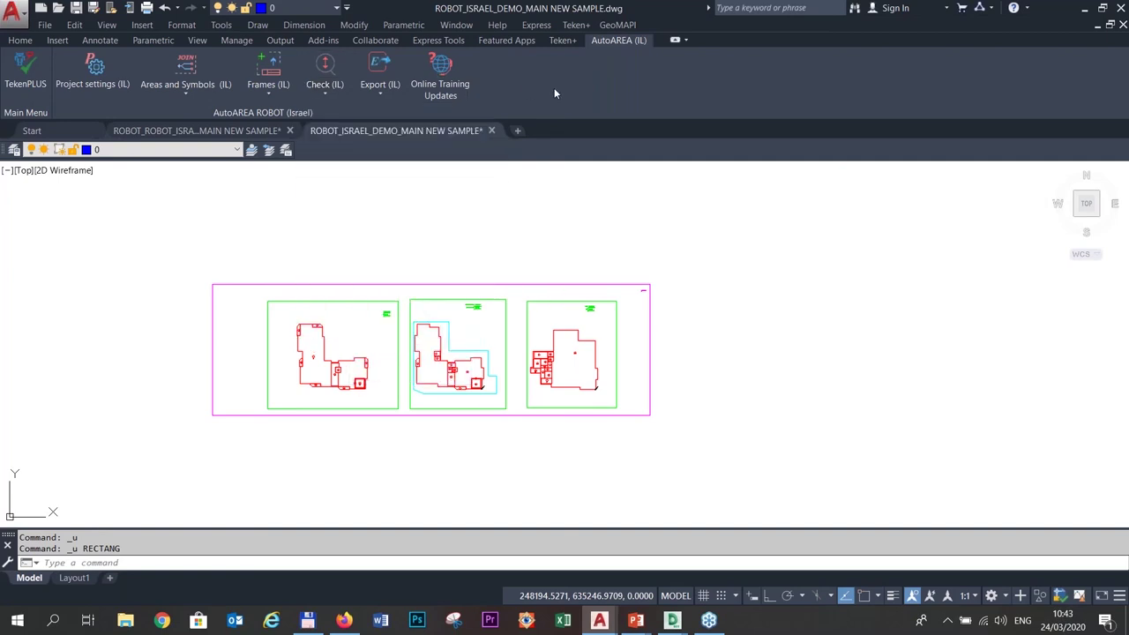
left_click(447, 77)
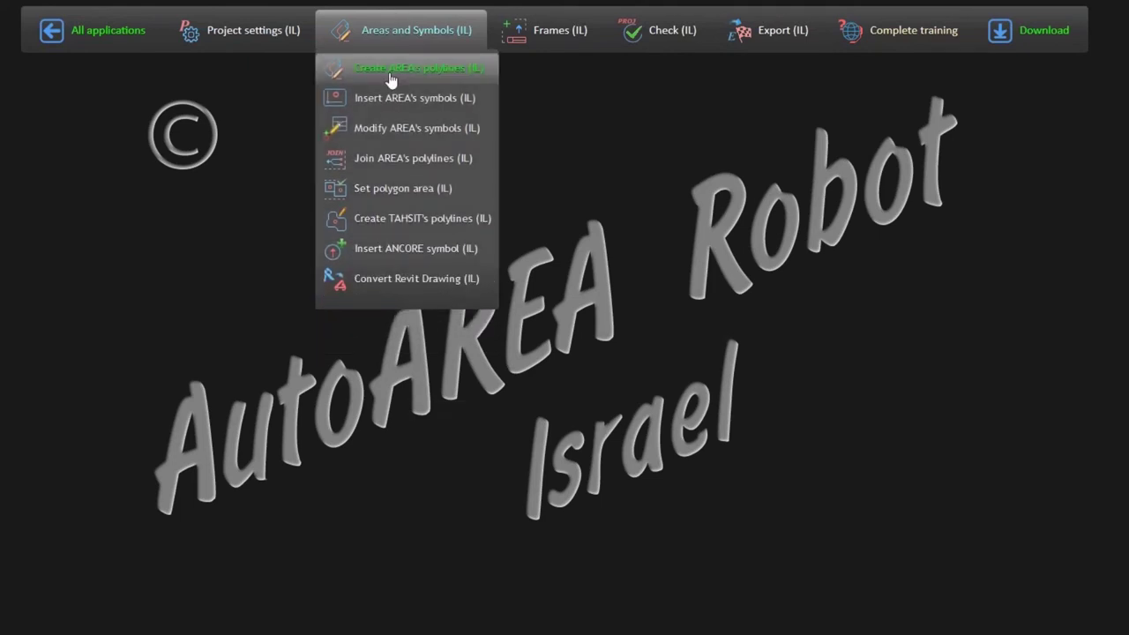
Close the Areas and Symbols dropdown on the training page and return to AutoCAD.
left_click(365, 144)
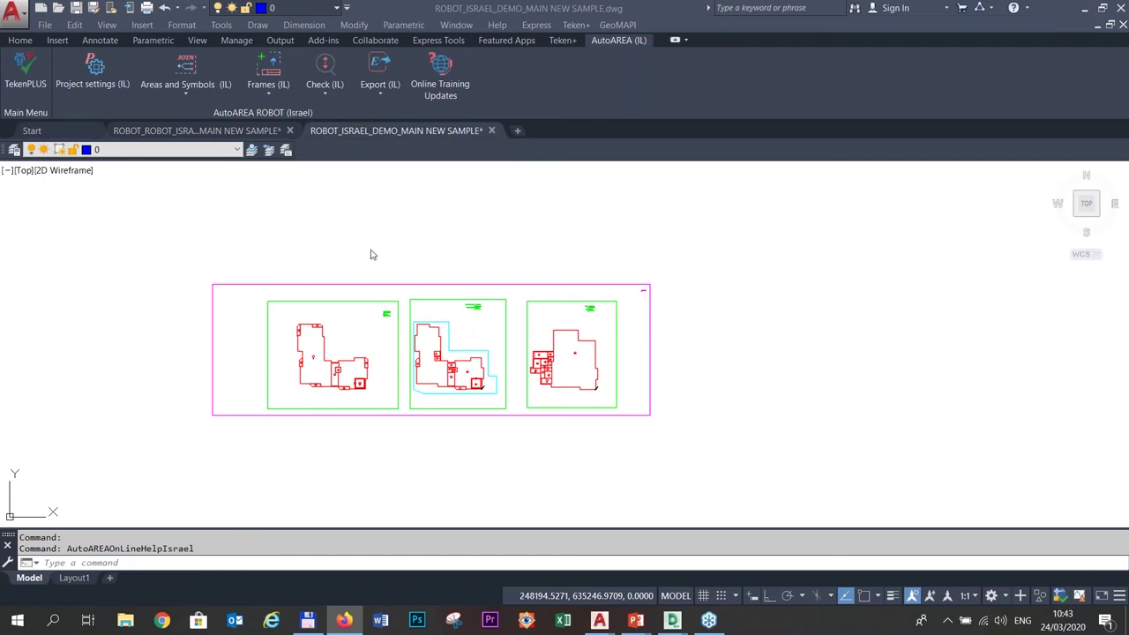
left_click(285, 155)
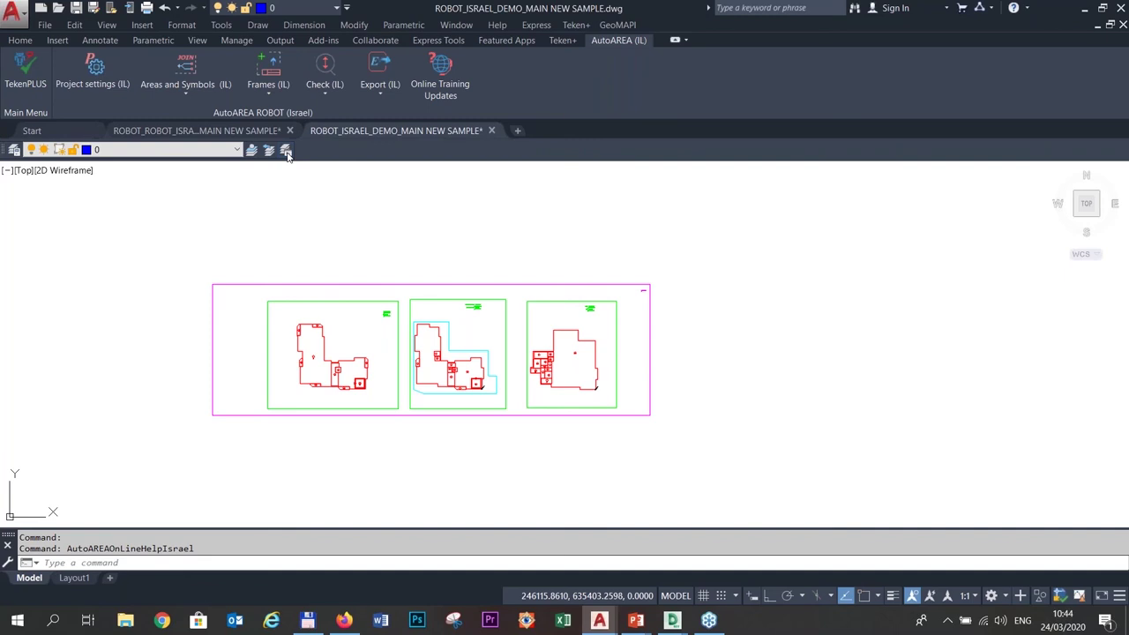
Restore the 'All layers' state from the Layer States Manager and zoom in on the plans.
left_click(285, 151)
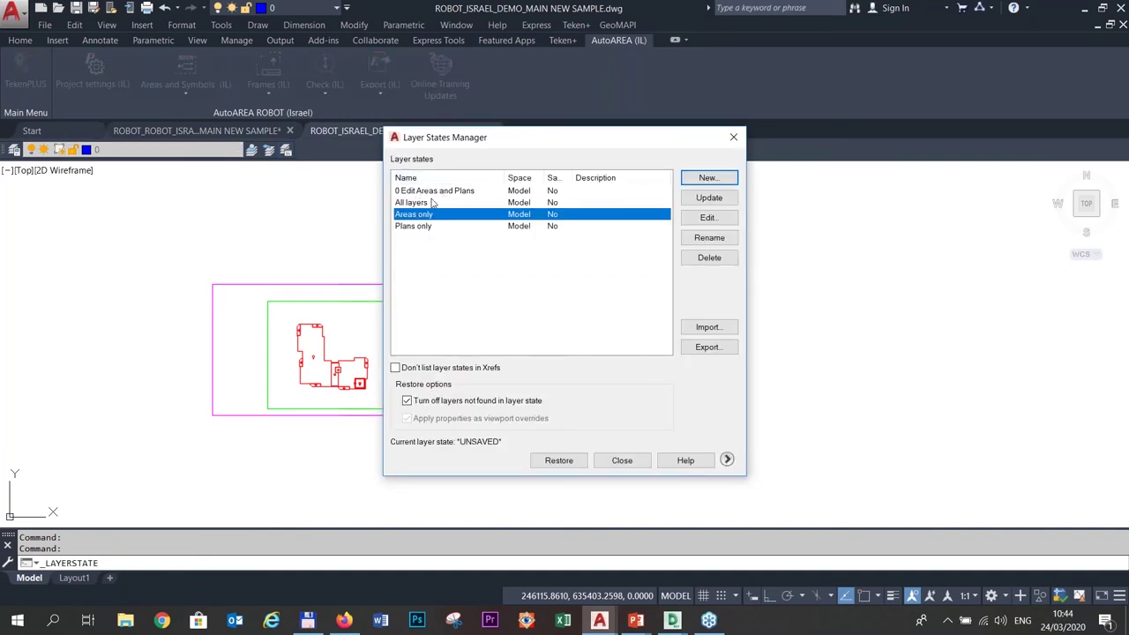
left_click(428, 204)
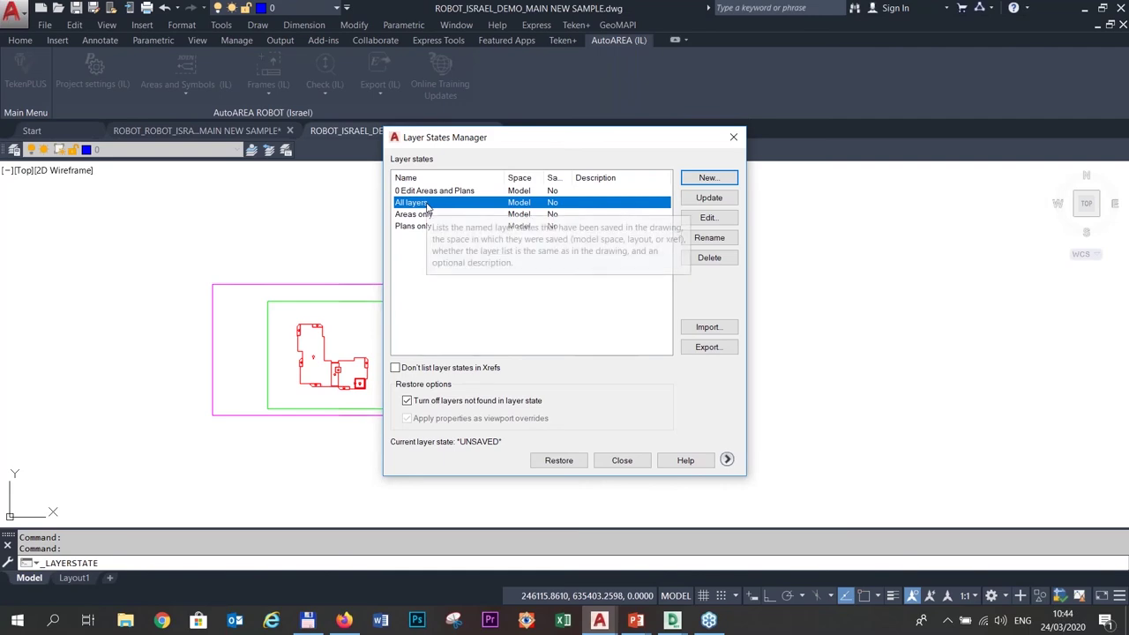
double_click(428, 204)
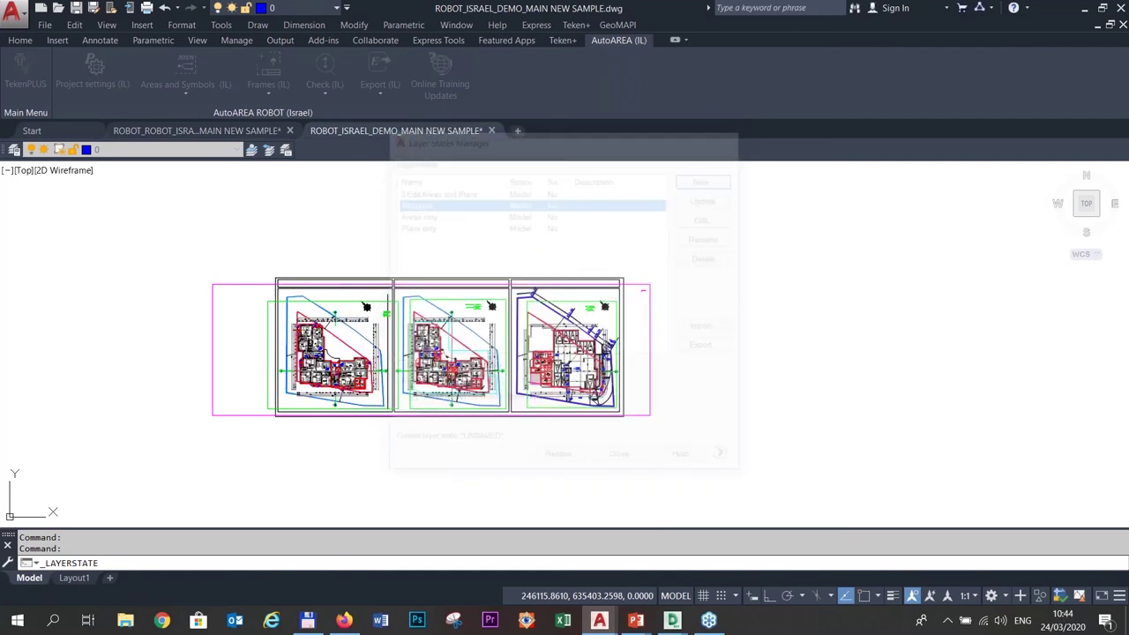
scroll(432, 295, "up", 2)
scroll(432, 295, "up", 1)
scroll(431, 294, "up", 2)
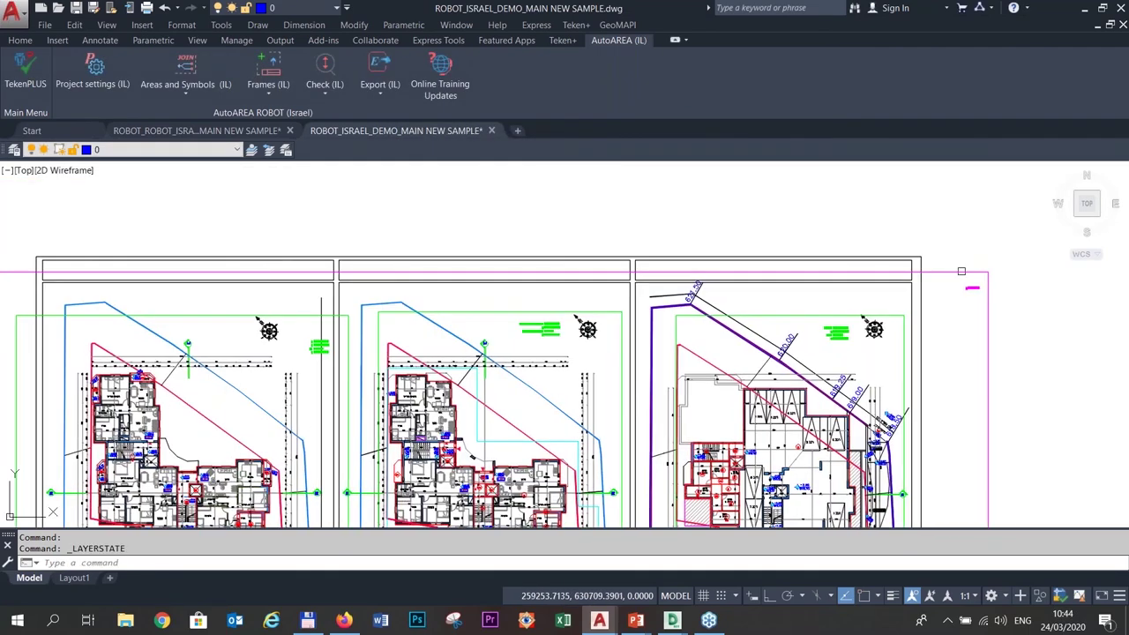
Stretch the magenta RZ_FRAME boundary's bottom edge down below the three sheets.
left_click(962, 271)
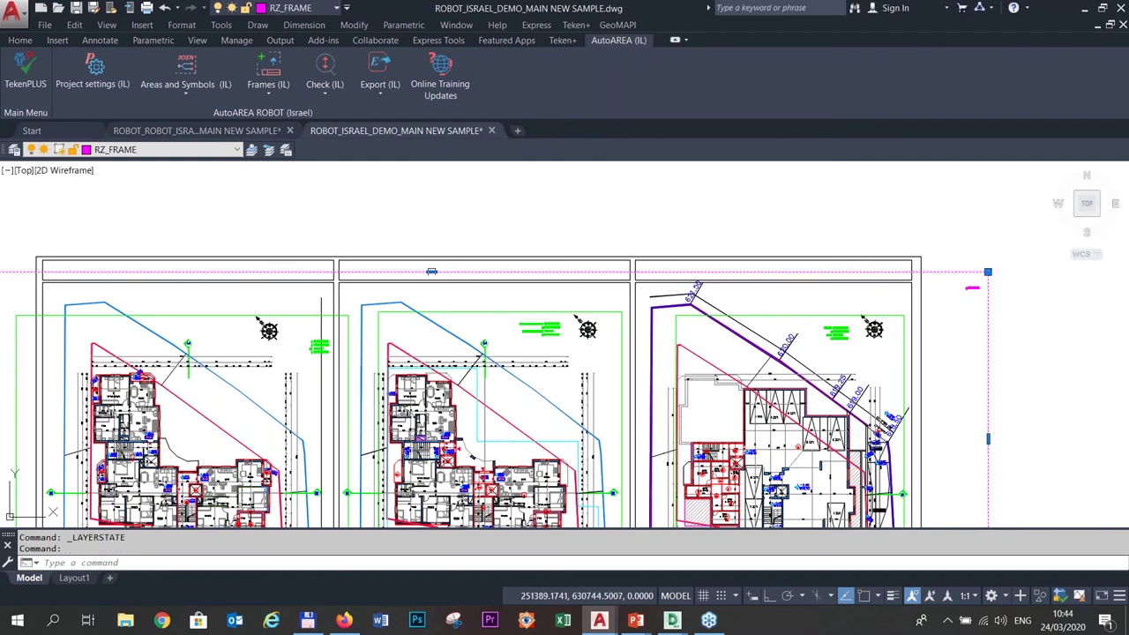
left_click(988, 272)
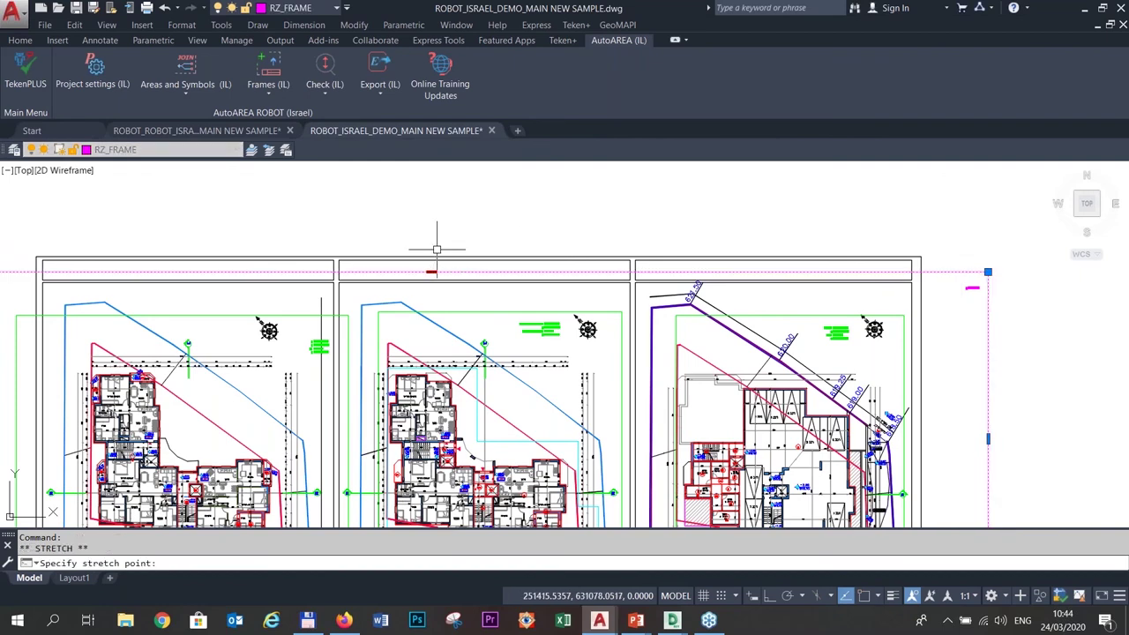
middle_click_drag(530, 441, 489, 223)
middle_click_drag(392, 428, 396, 498)
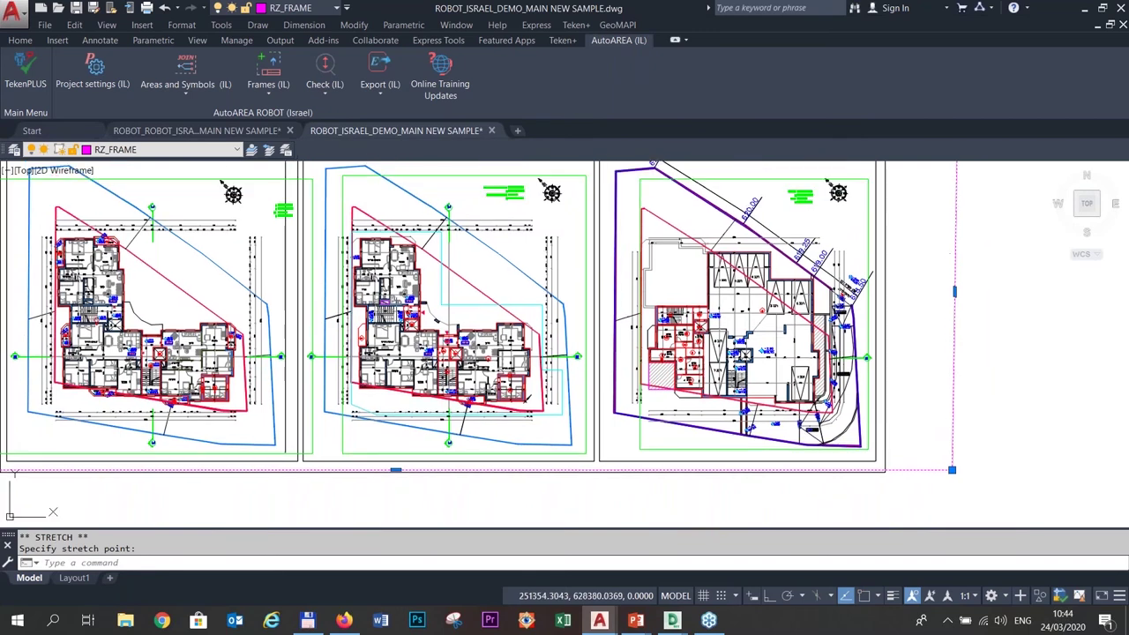
left_click(397, 470)
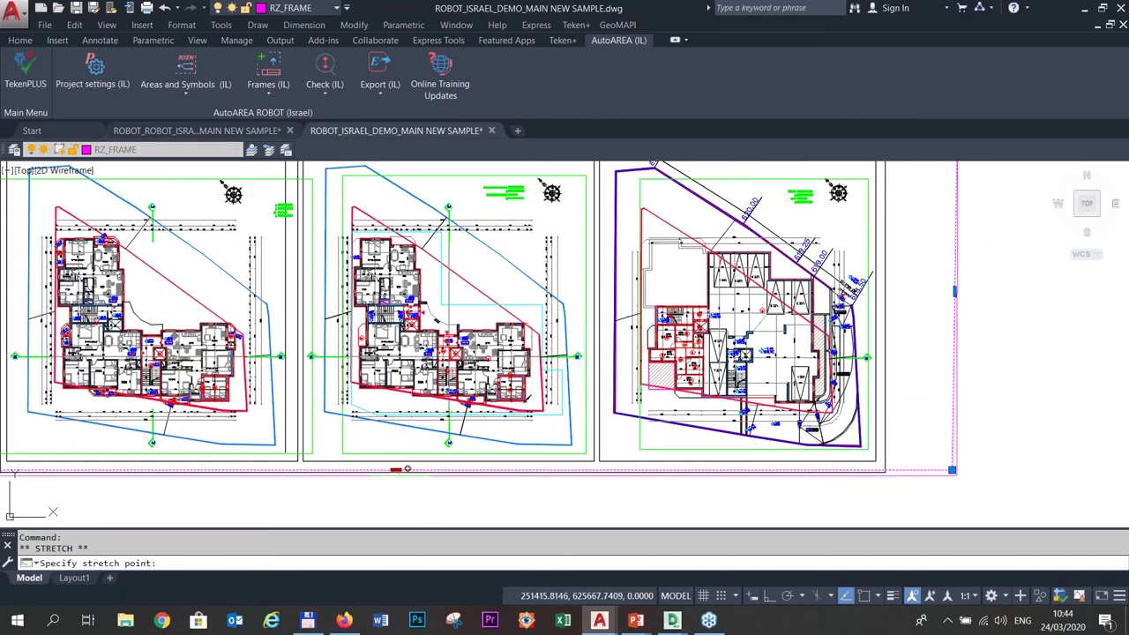
left_click(401, 477)
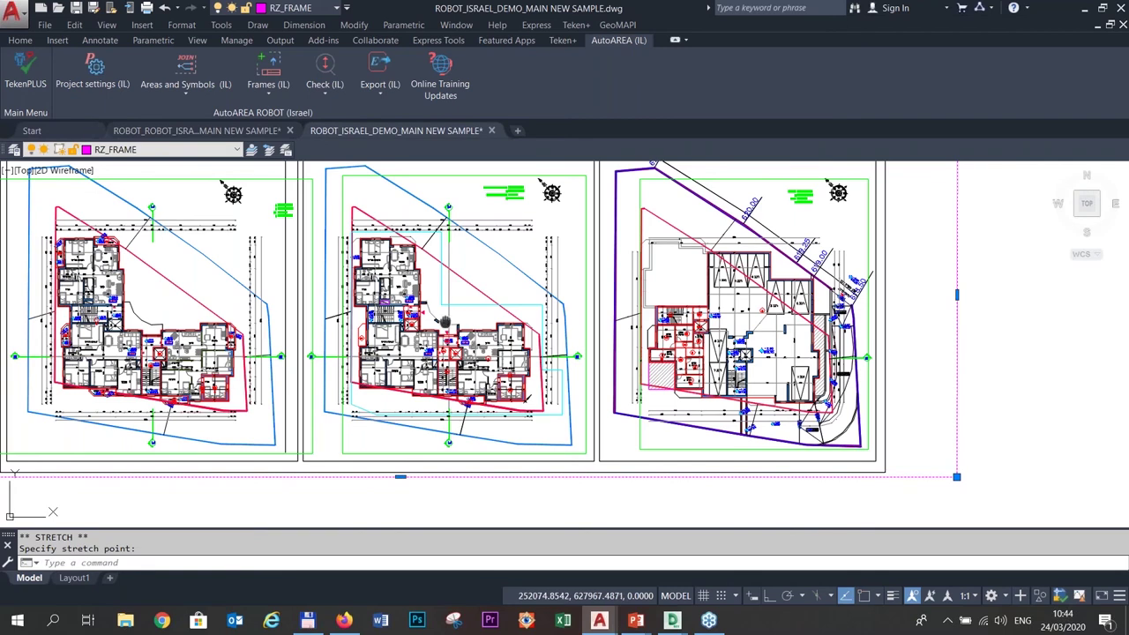
Zoom into the sheets' top corner and select the red frame and area boundary lines.
middle_click_drag(429, 269, 480, 319)
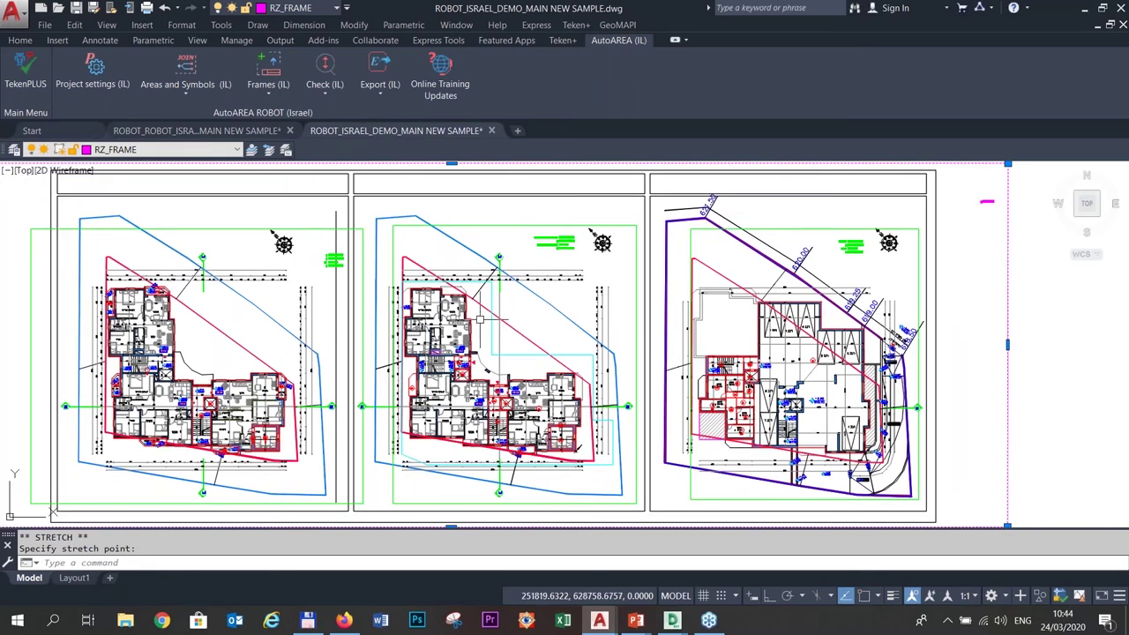
scroll(480, 319, "up", 5)
scroll(416, 290, "up", 3)
left_click(411, 296)
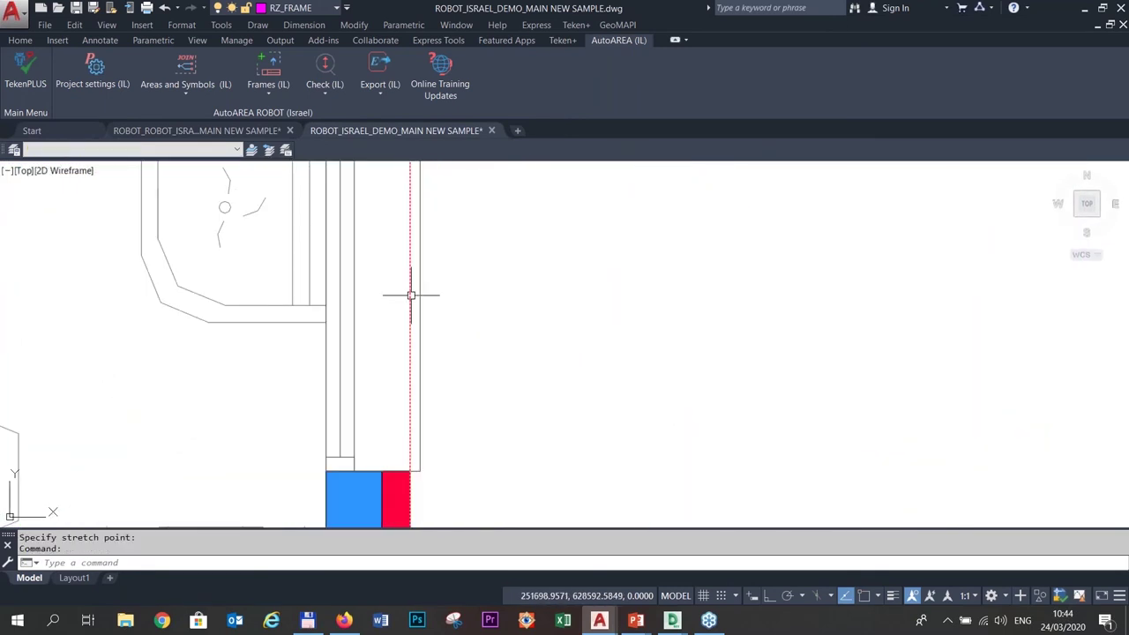
key("Escape")
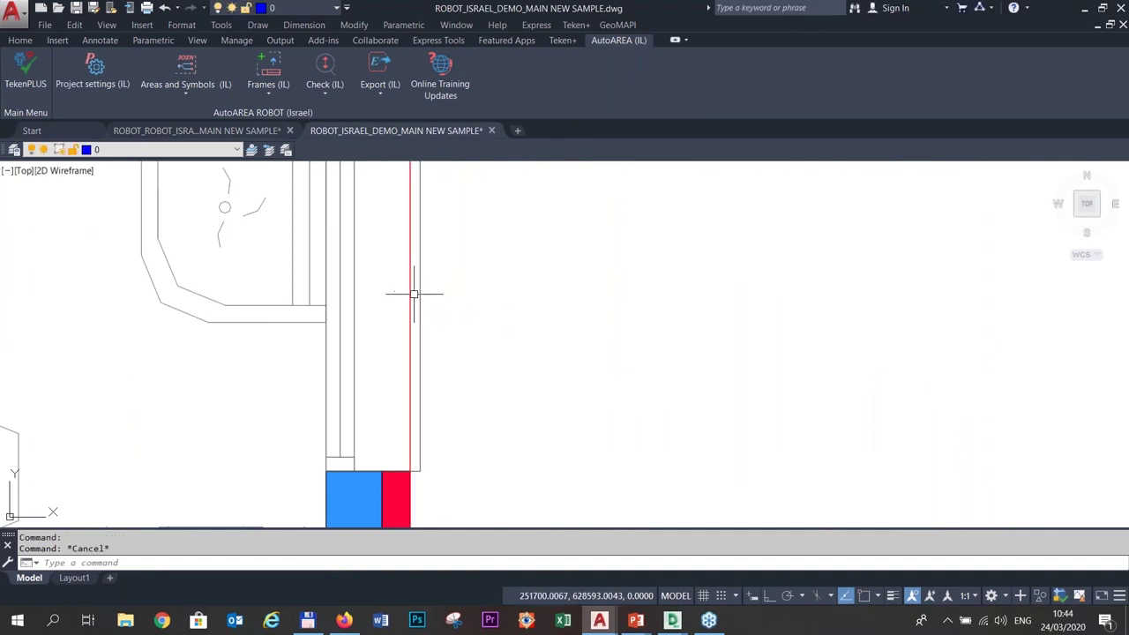
left_click(410, 294)
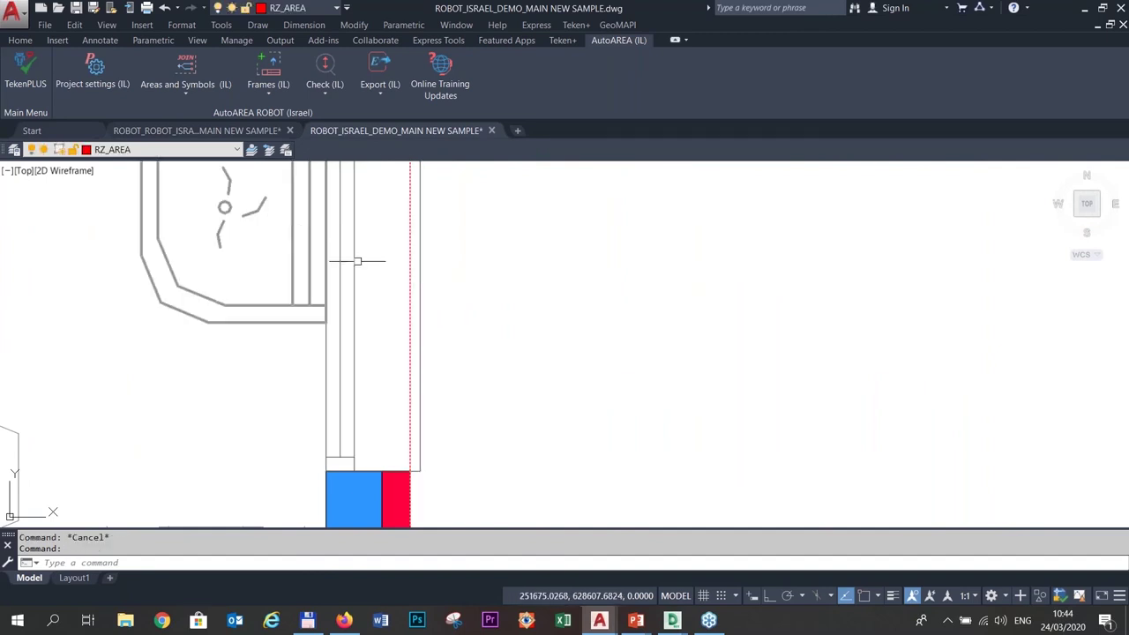
key("Escape")
scroll(435, 330, "down", 4)
scroll(435, 330, "down", 2)
scroll(435, 330, "down", 2)
scroll(435, 330, "down", 1)
scroll(457, 282, "down", 3)
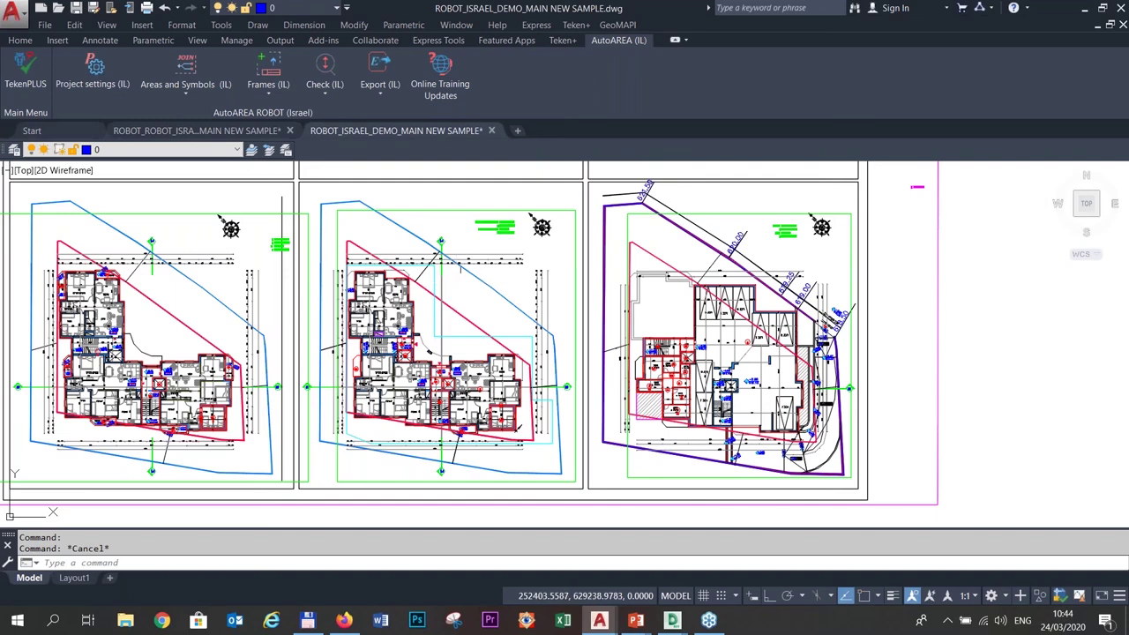
scroll(609, 318, "down", 6)
middle_click_drag(609, 320, 421, 321)
scroll(414, 323, "up", 2)
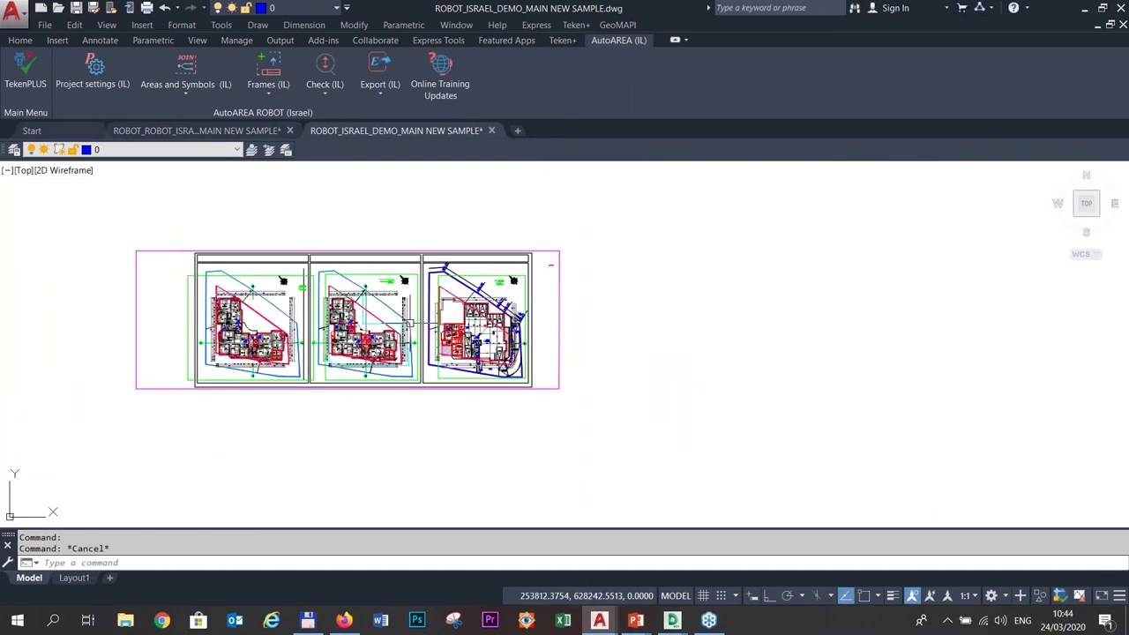
scroll(405, 324, "up", 3)
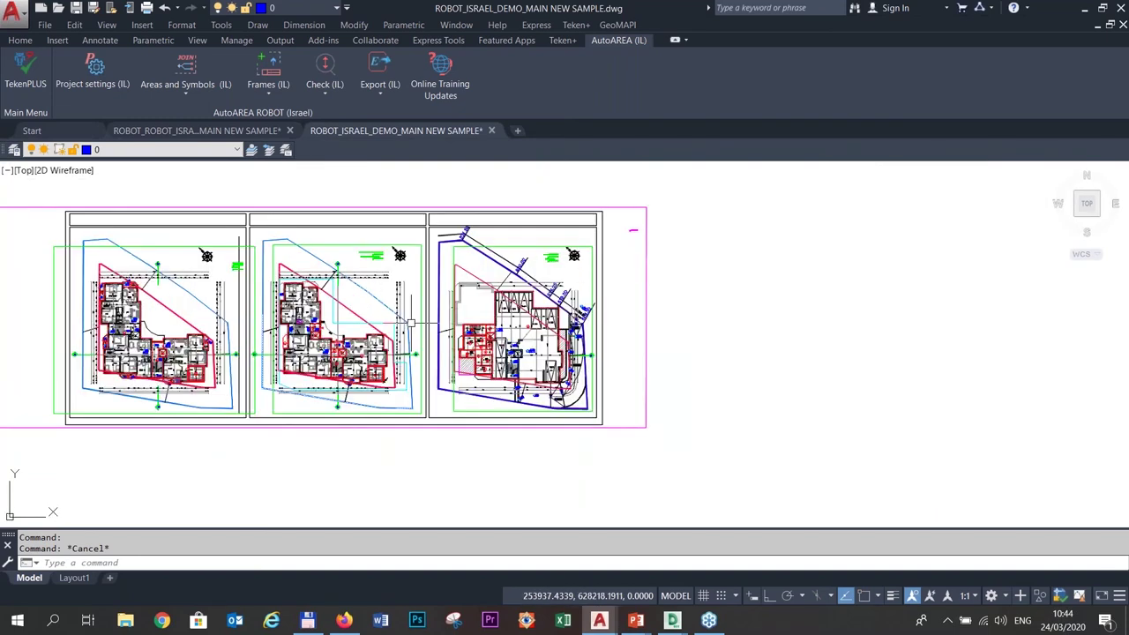
left_click(287, 151)
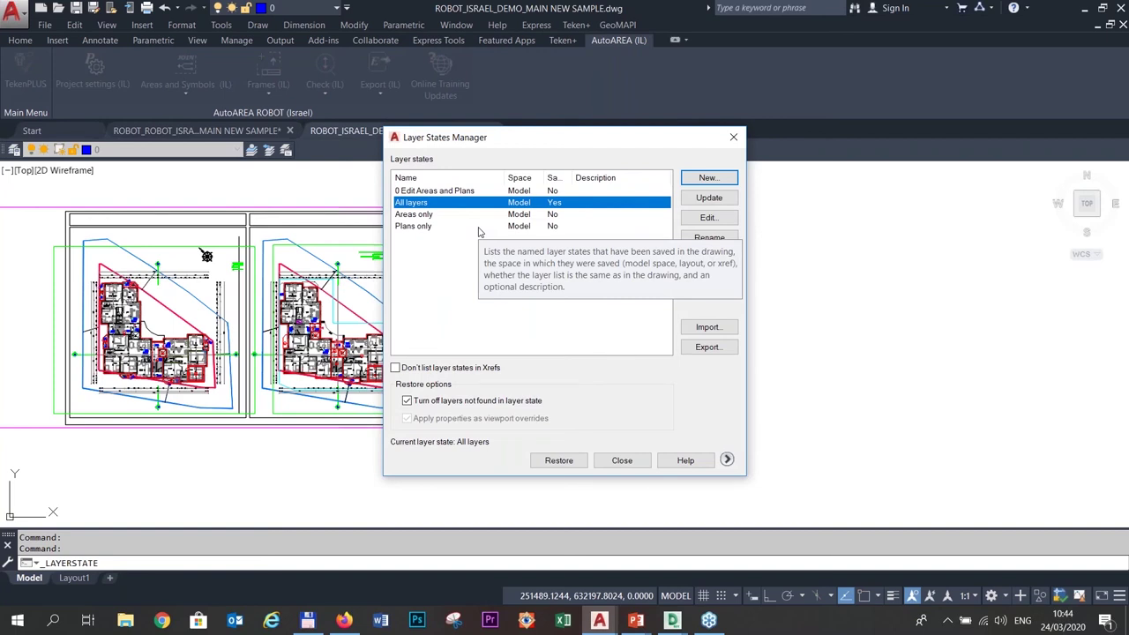
Restore the Plans only layer state, then start PLOT and open the page setup list.
left_click(433, 230)
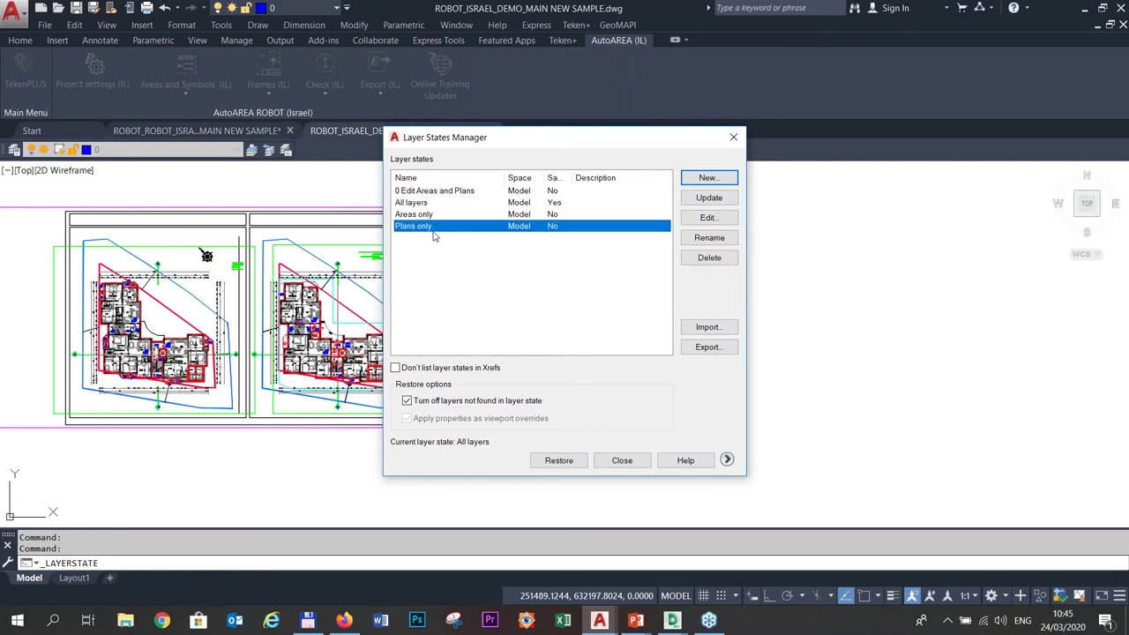
double_click(436, 231)
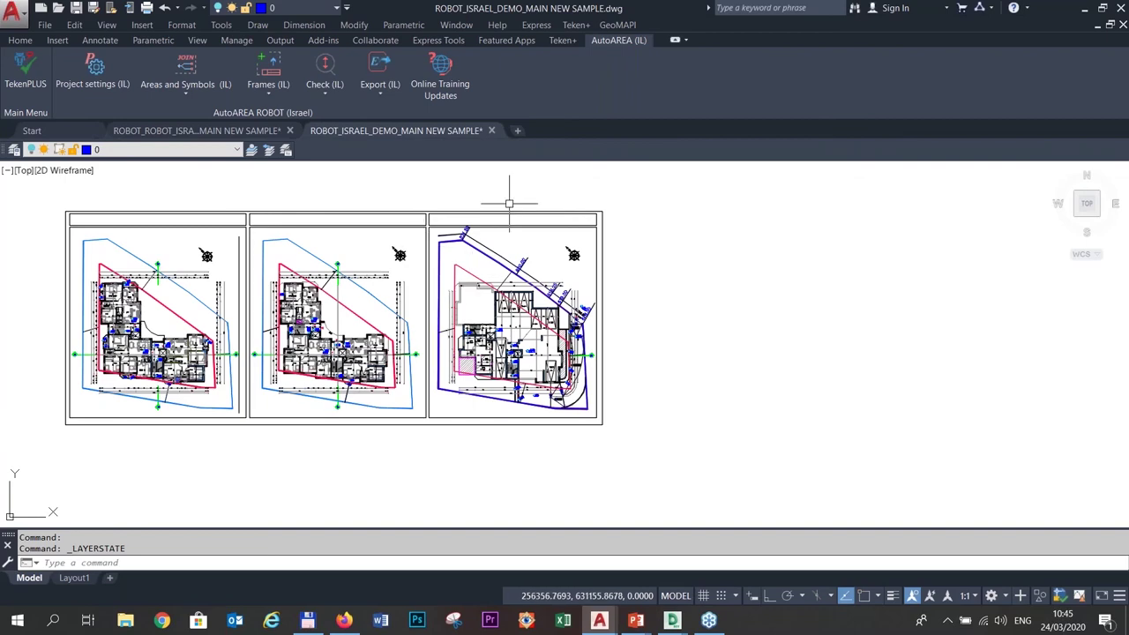
type("PLOT")
key("Return")
left_click(563, 157)
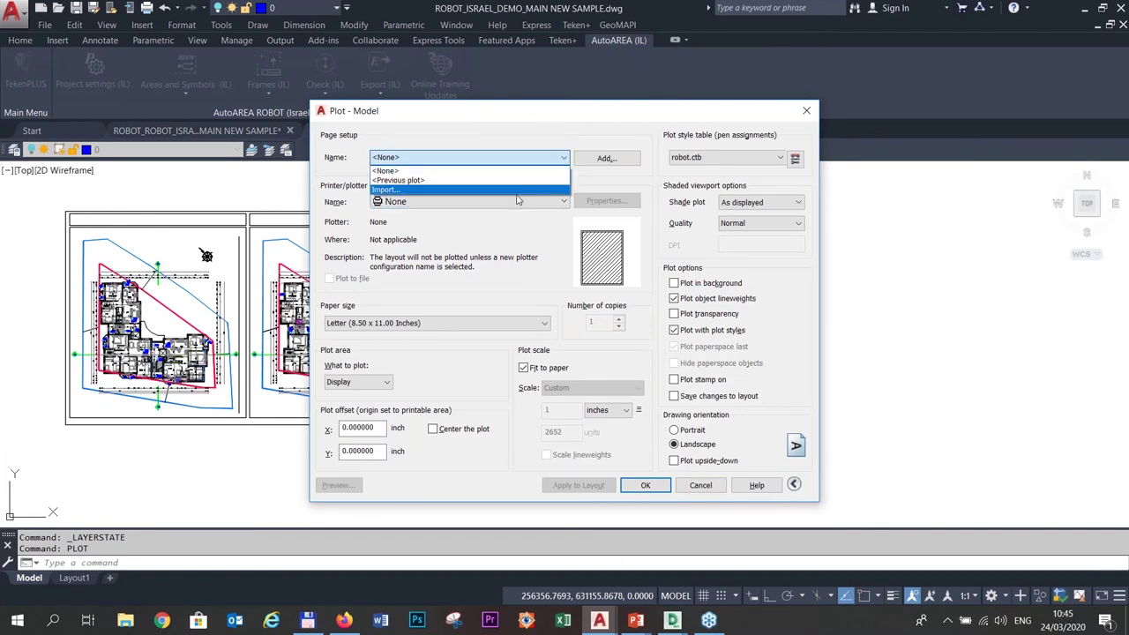
Load <Previous plot> settings (DWFx ePlot, robot_910x2000, 1 mm = 10 units) and preview the plot.
left_click(512, 180)
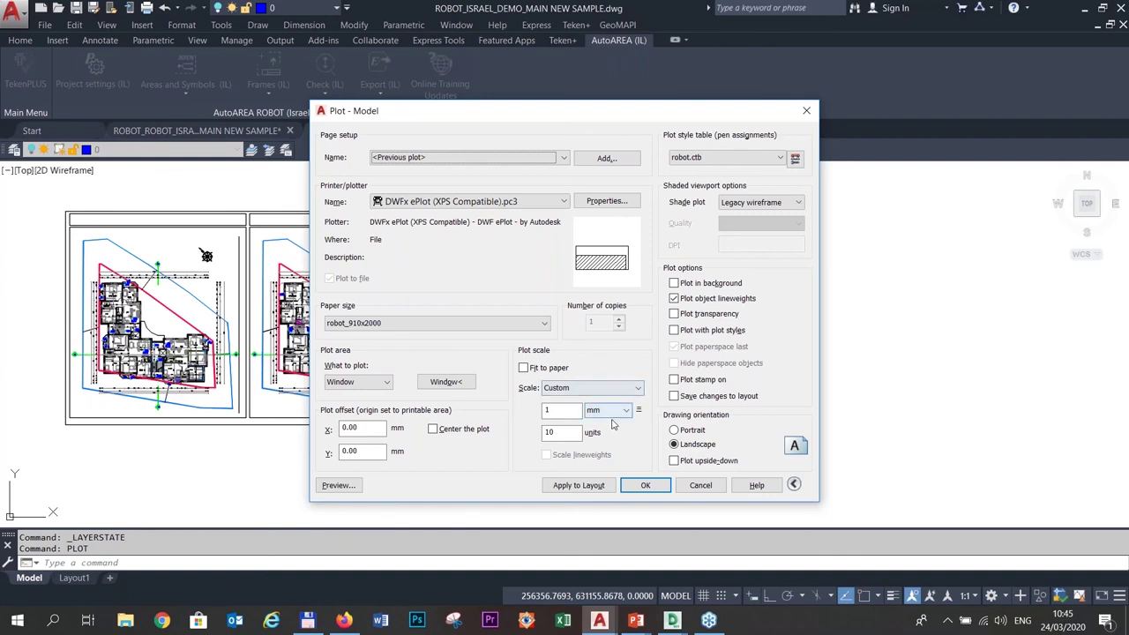
left_click(446, 382)
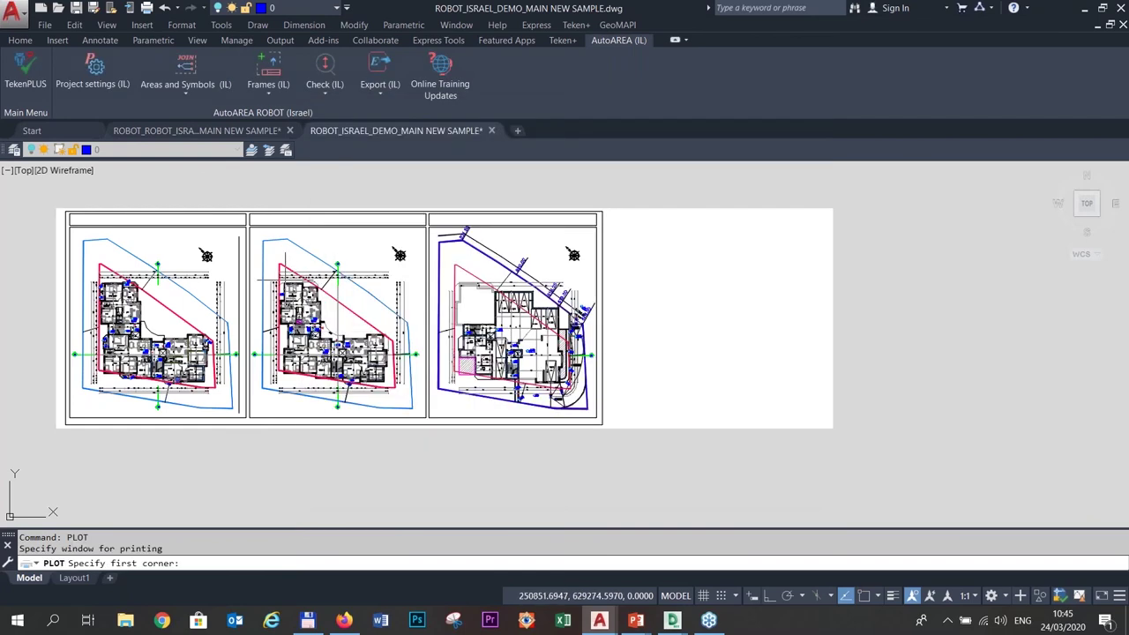
key("Escape")
left_click(339, 484)
left_click(622, 321)
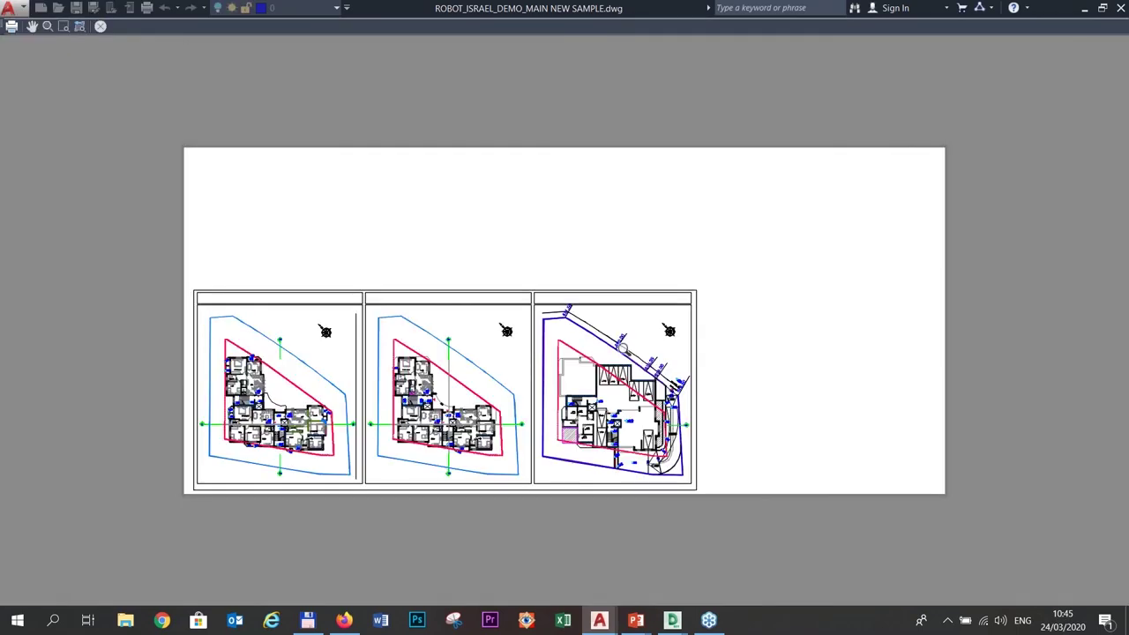
key("Escape")
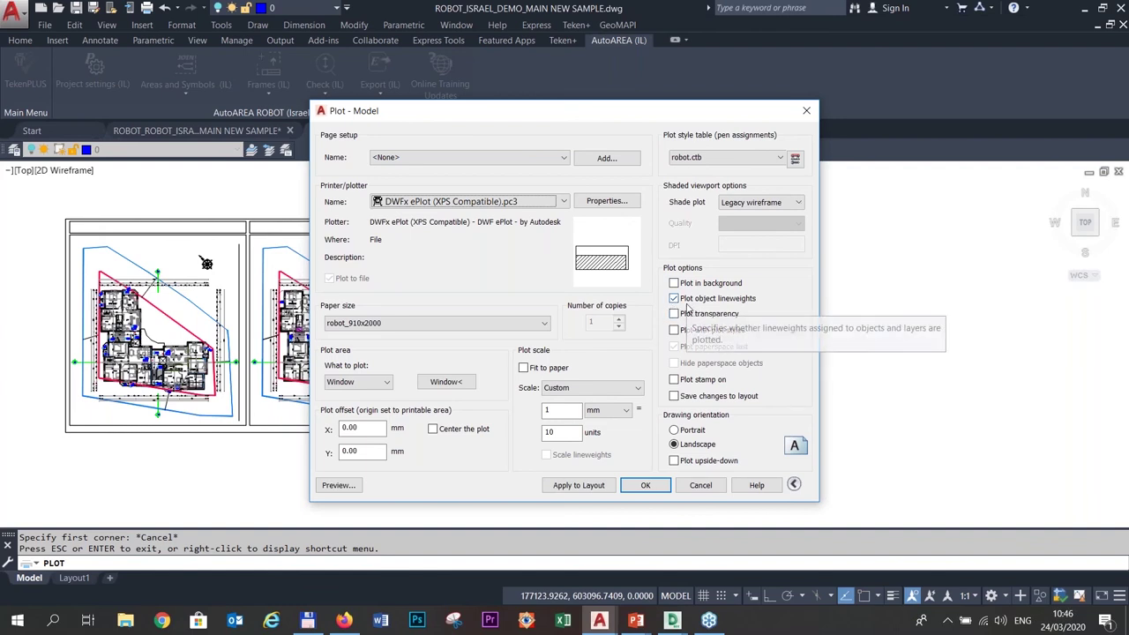
Start the plot, accepting the annotation scale and plot scale warnings.
left_click(643, 486)
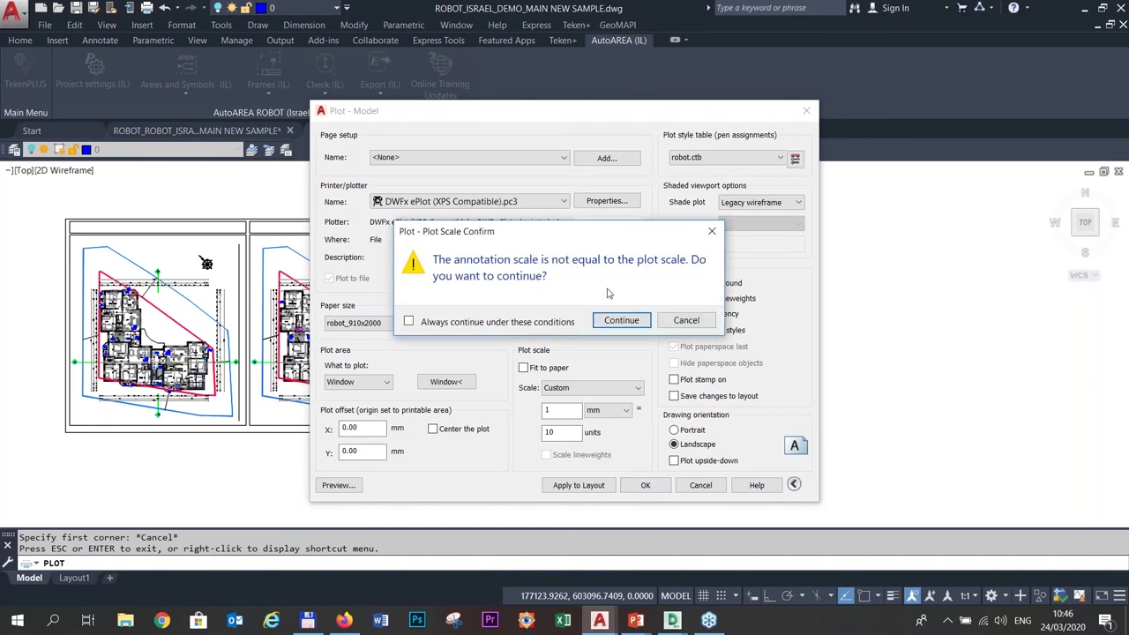
left_click(621, 324)
left_click(621, 322)
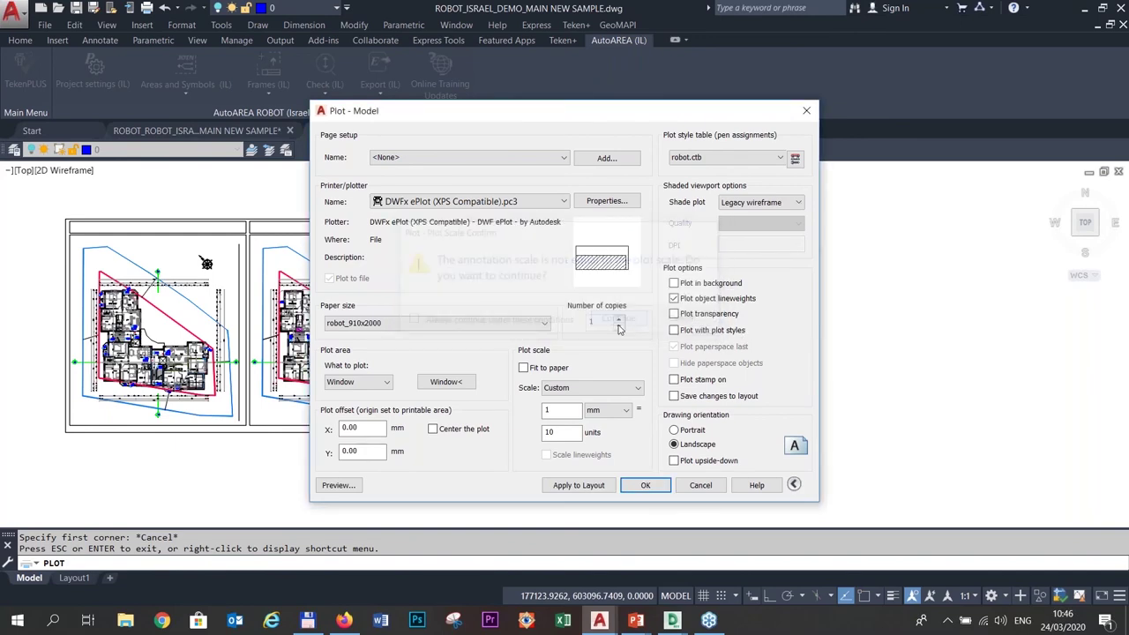
Save the DWFx plot file into a newly created New folder (10) inside Demo Israel.
left_click(600, 154)
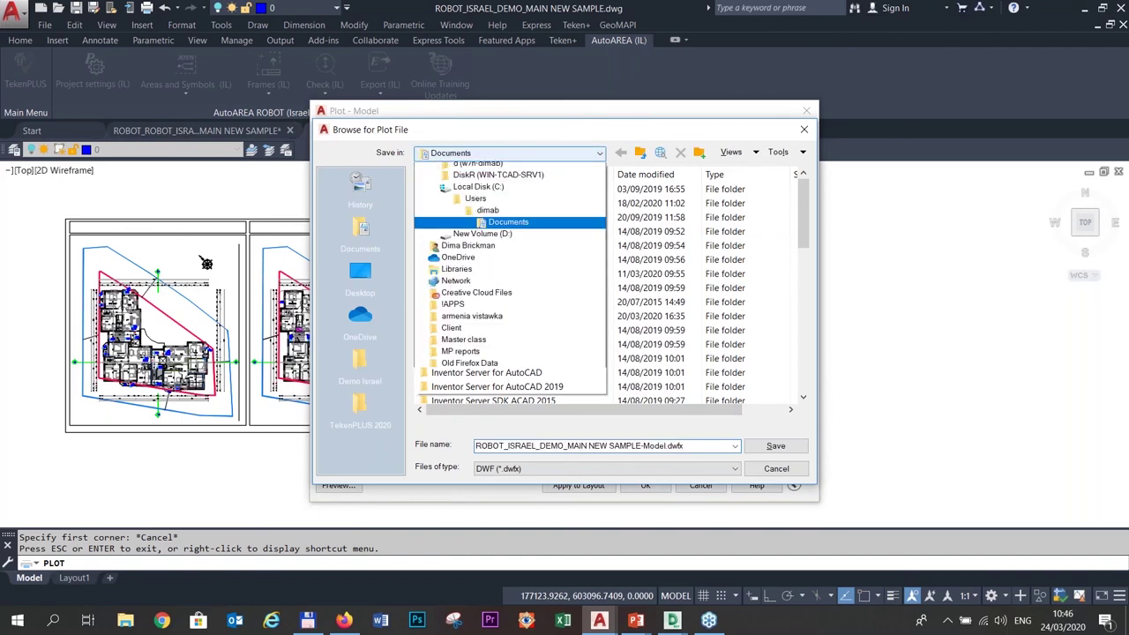
left_click(358, 369)
left_click(359, 368)
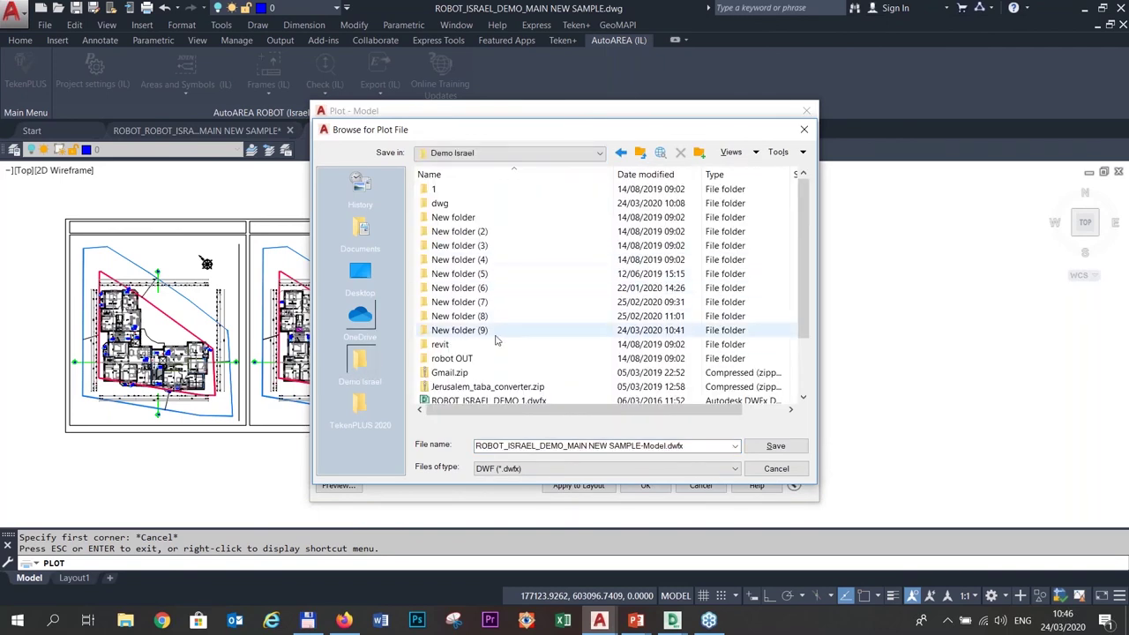
right_click(526, 346)
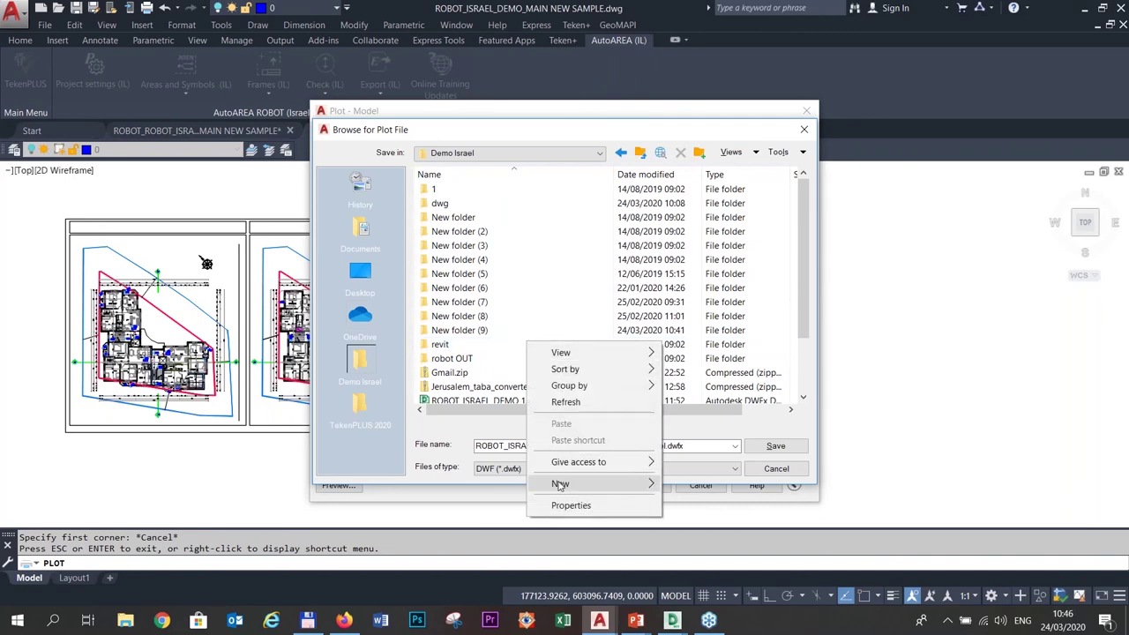
mouse_move(593, 483)
left_click(693, 486)
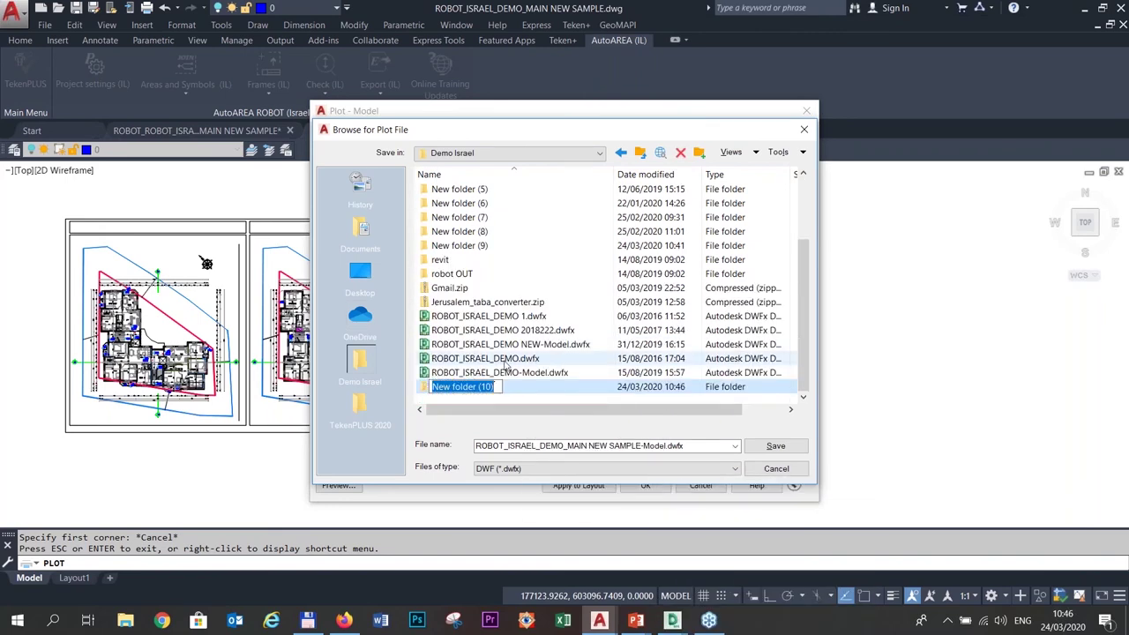
left_click(432, 394)
double_click(429, 393)
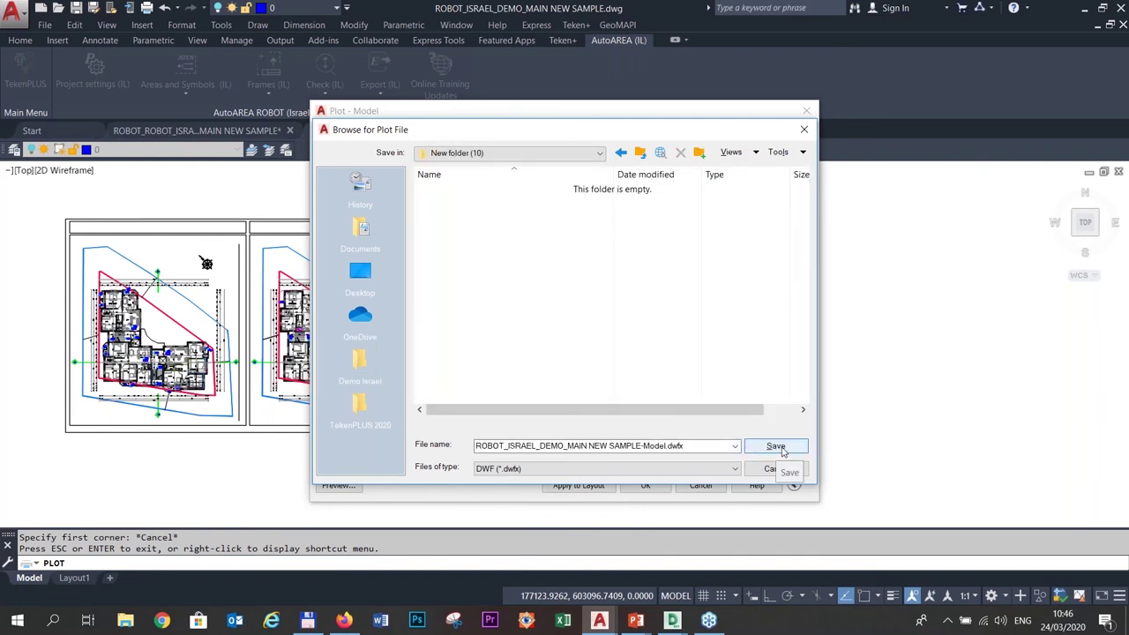
left_click(780, 453)
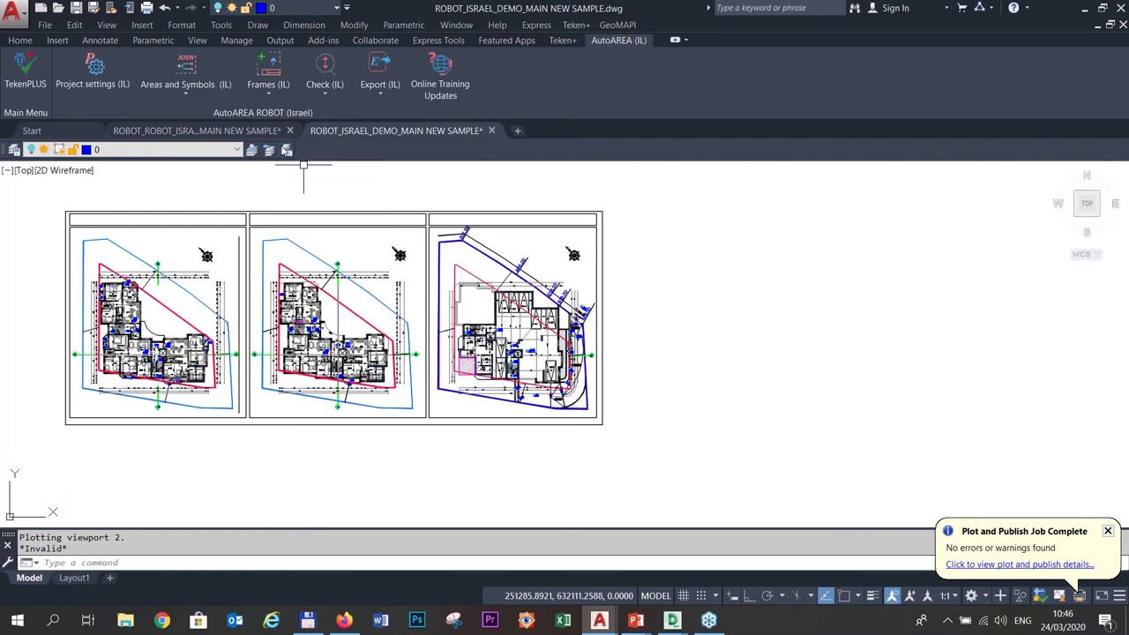
Restore the Areas only layer state, leaving just the red area outlines visible.
left_click(286, 150)
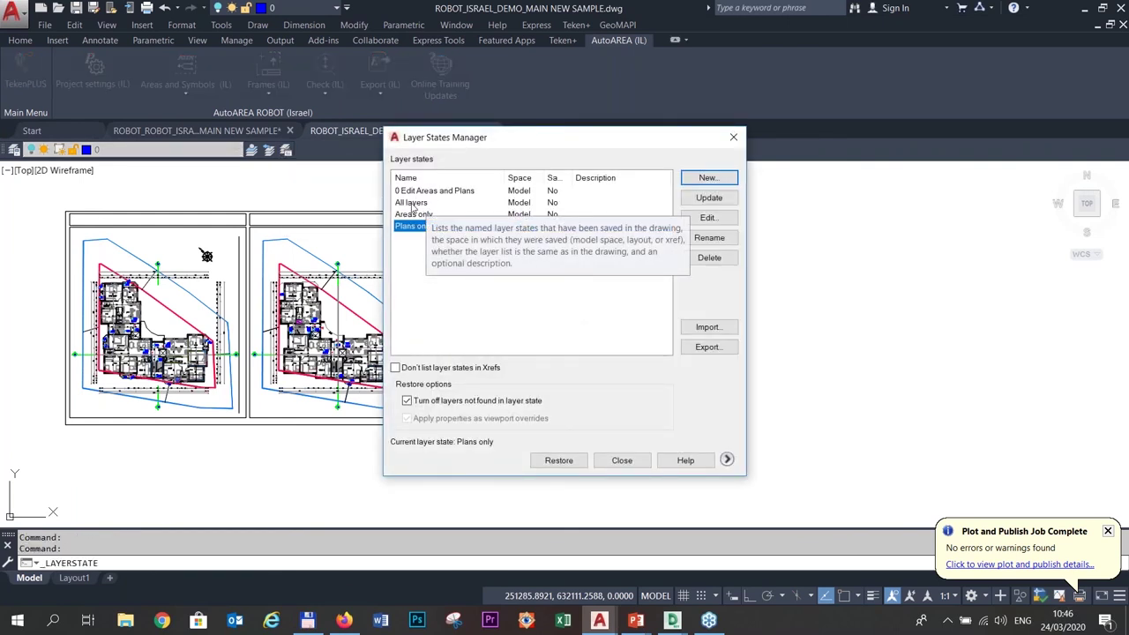
left_click(413, 217)
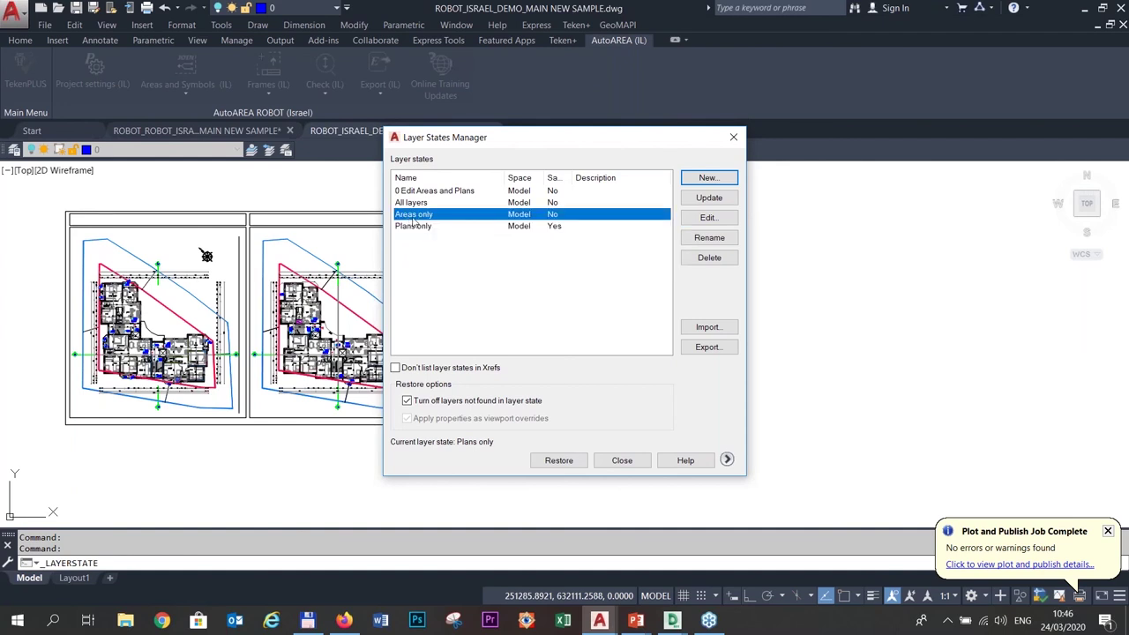
double_click(413, 217)
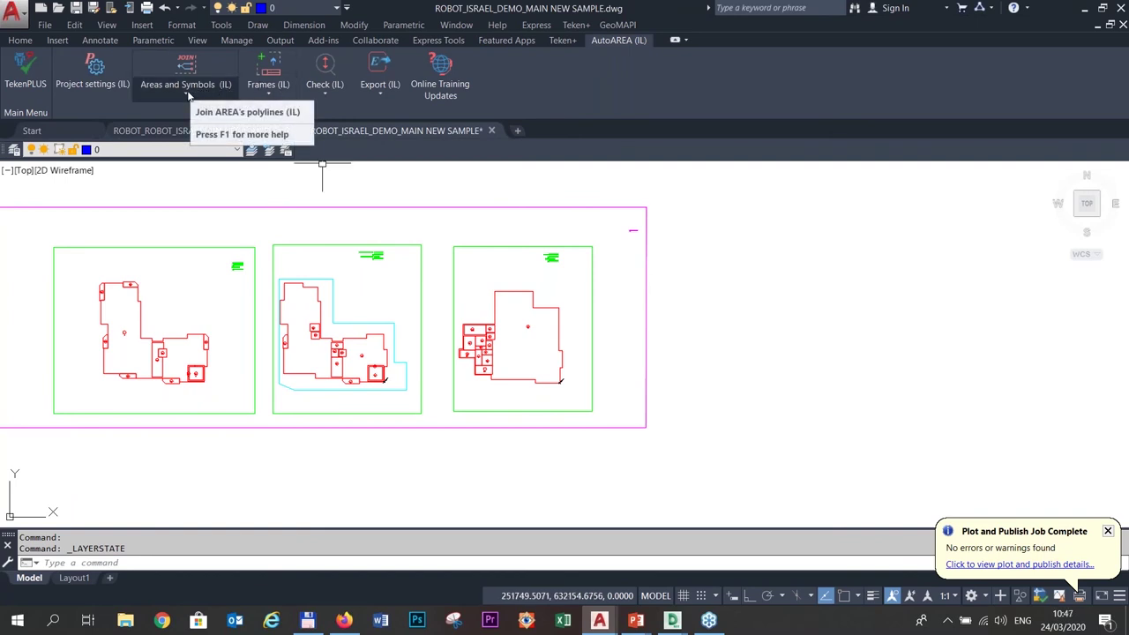
left_click(383, 95)
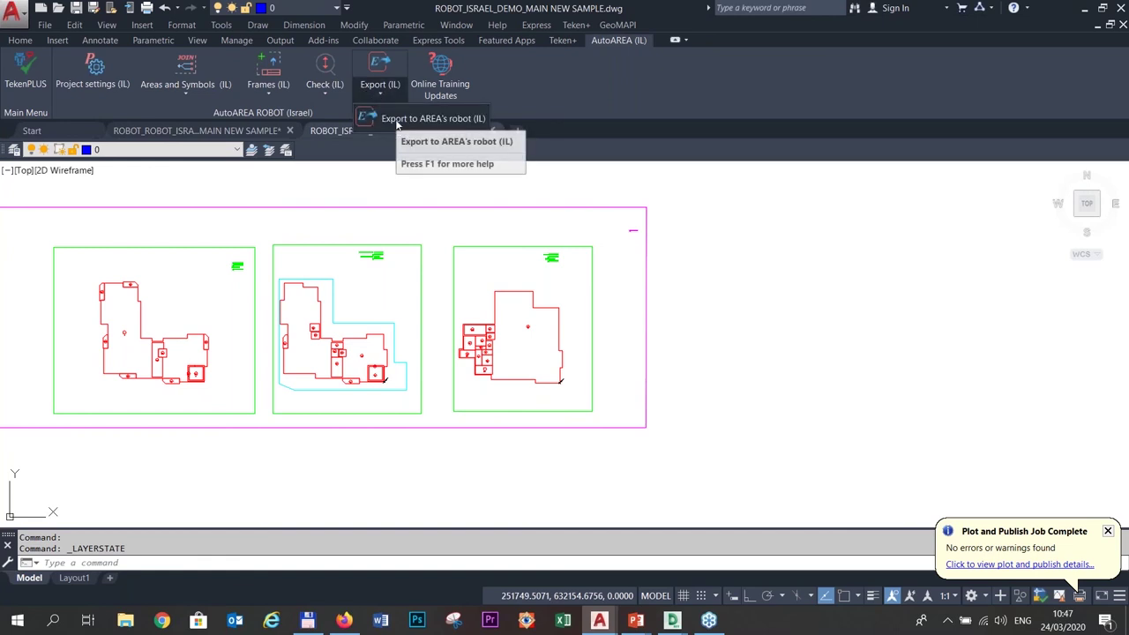
Export to AREA's robot the 81 objects of the three plans, erasing exported objects.
left_click(395, 121)
scroll(461, 200, "down", 2)
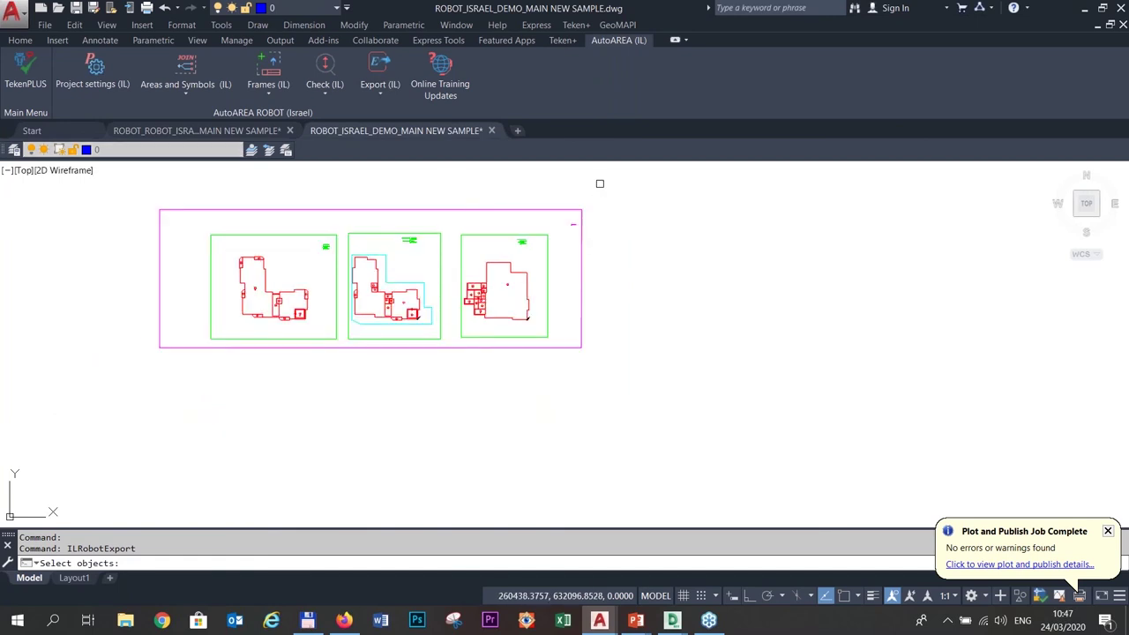
left_click(604, 186)
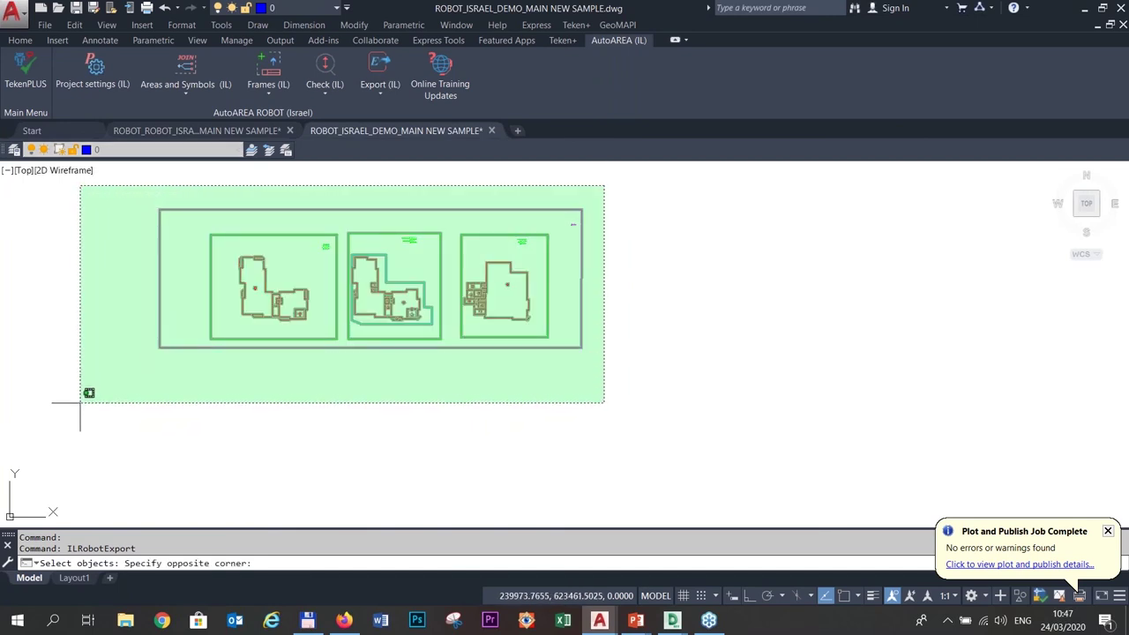
left_click(79, 402)
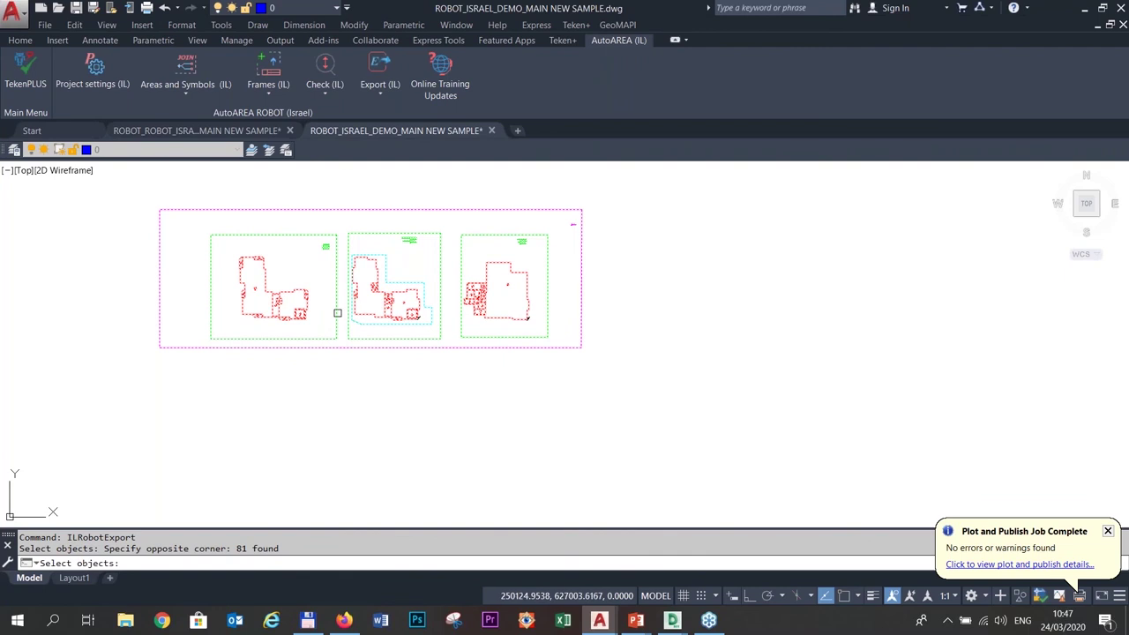
key("Return")
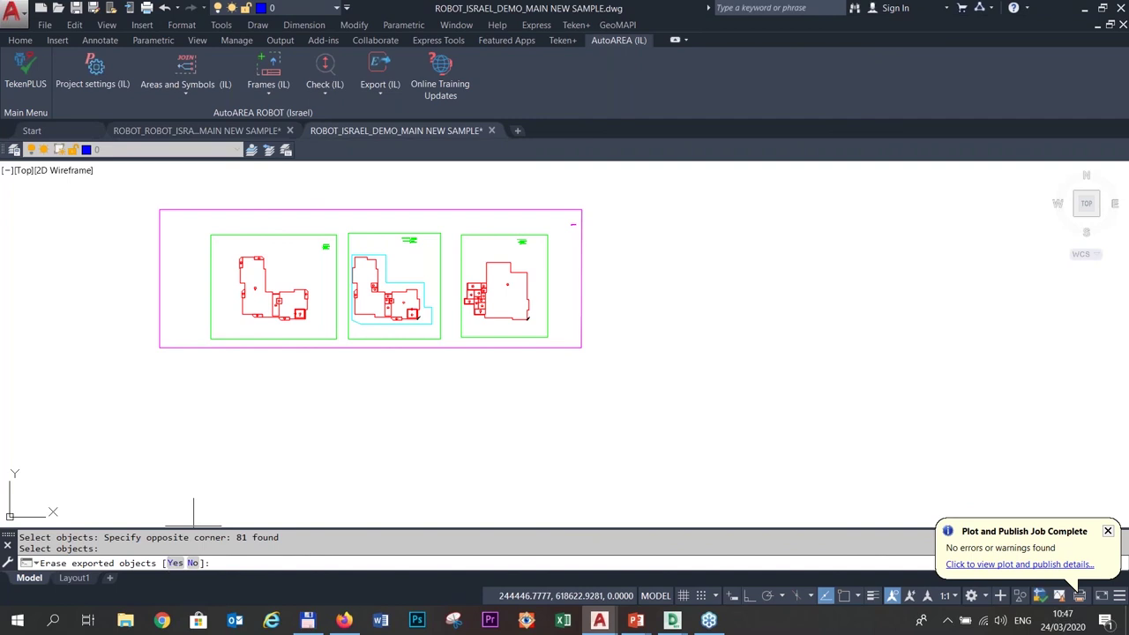
left_click(174, 563)
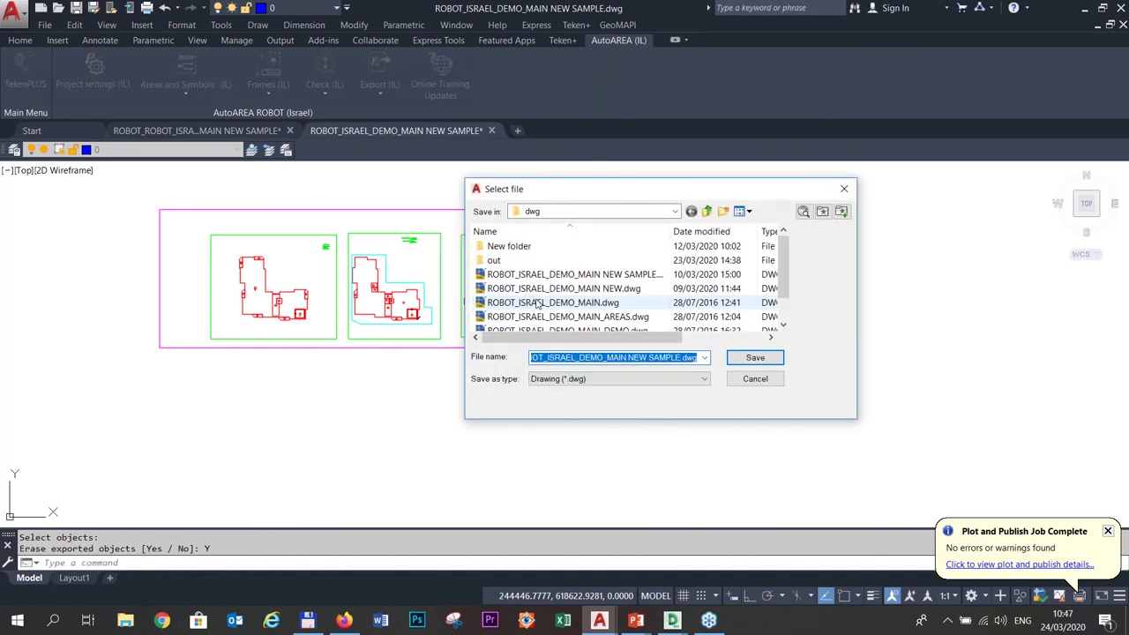
Set the save location to Demo Israel > New folder (10).
left_click(675, 212)
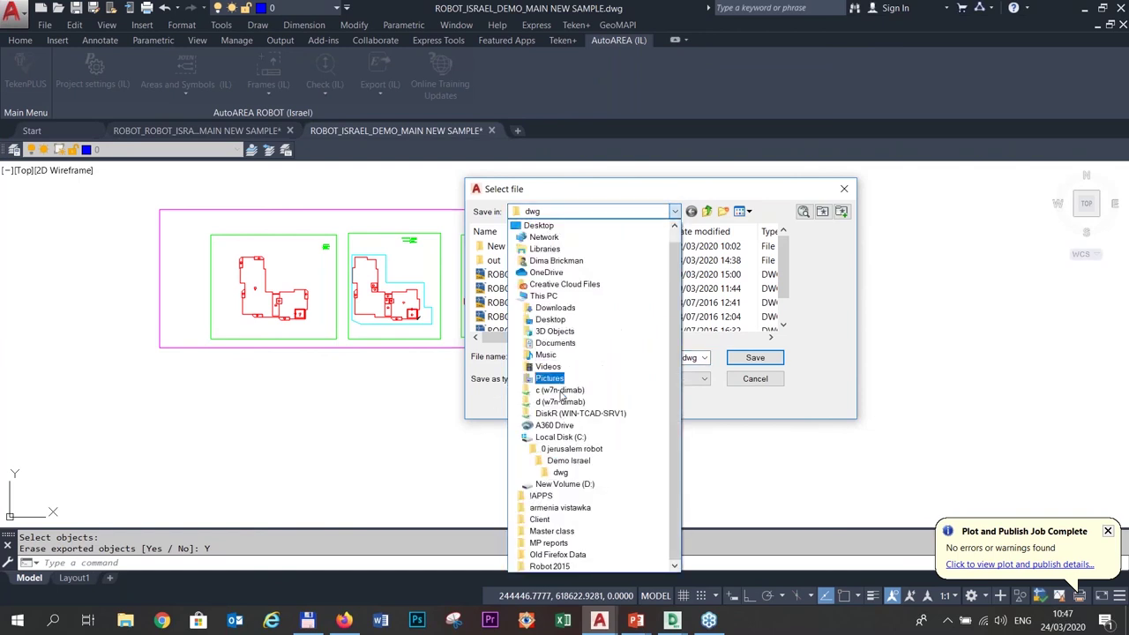
left_click(568, 460)
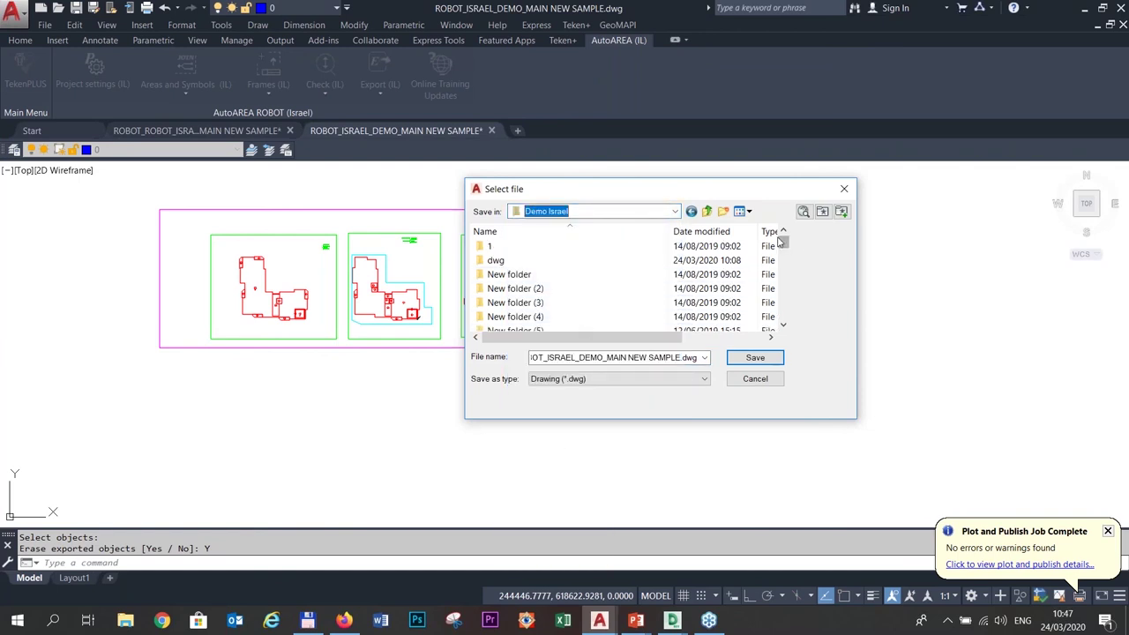
mouse_move(782, 244)
left_mouse_down()
mouse_move(798, 266)
mouse_move(789, 255)
left_mouse_up()
scroll(569, 309, "down", 1)
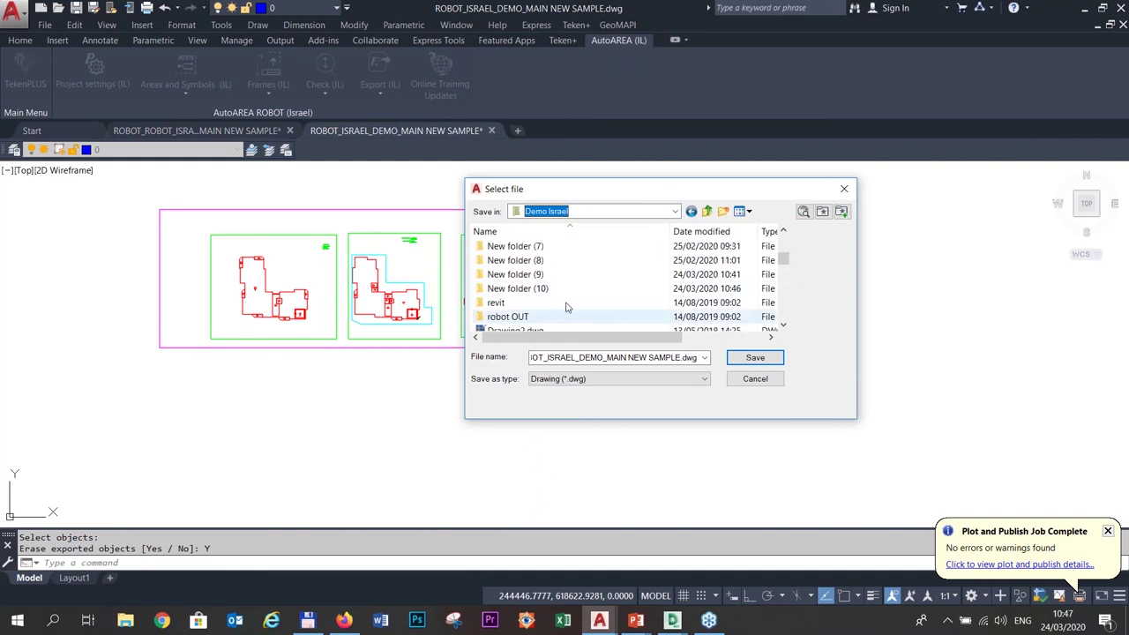
scroll(574, 307, "down", 2)
scroll(578, 304, "down", 2)
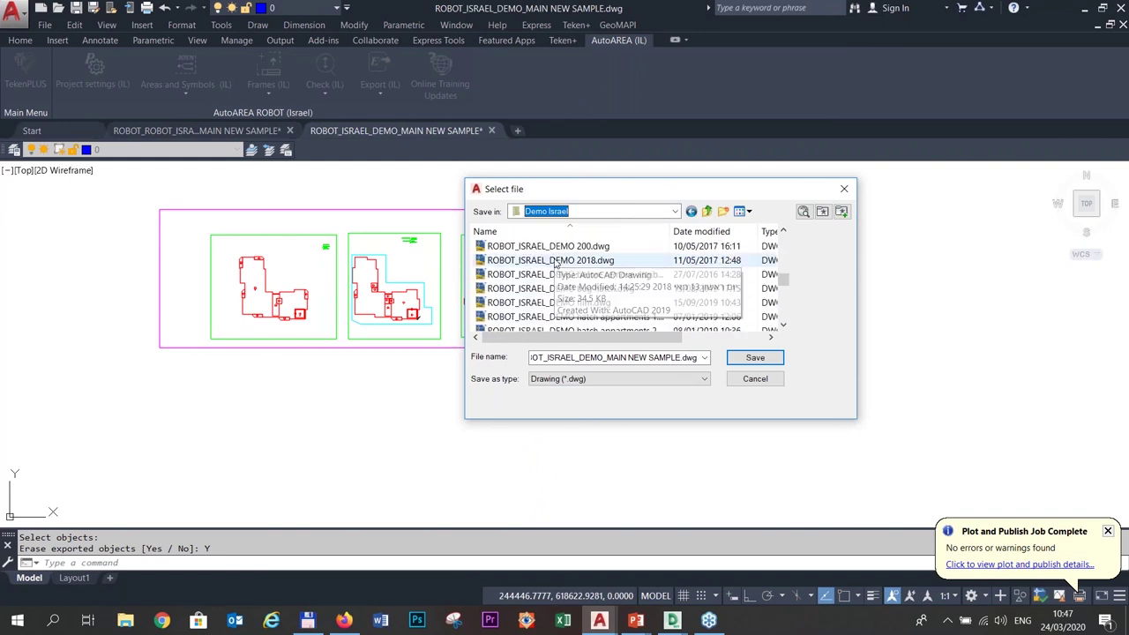
scroll(556, 263, "up", 2)
scroll(556, 263, "up", 3)
double_click(540, 290)
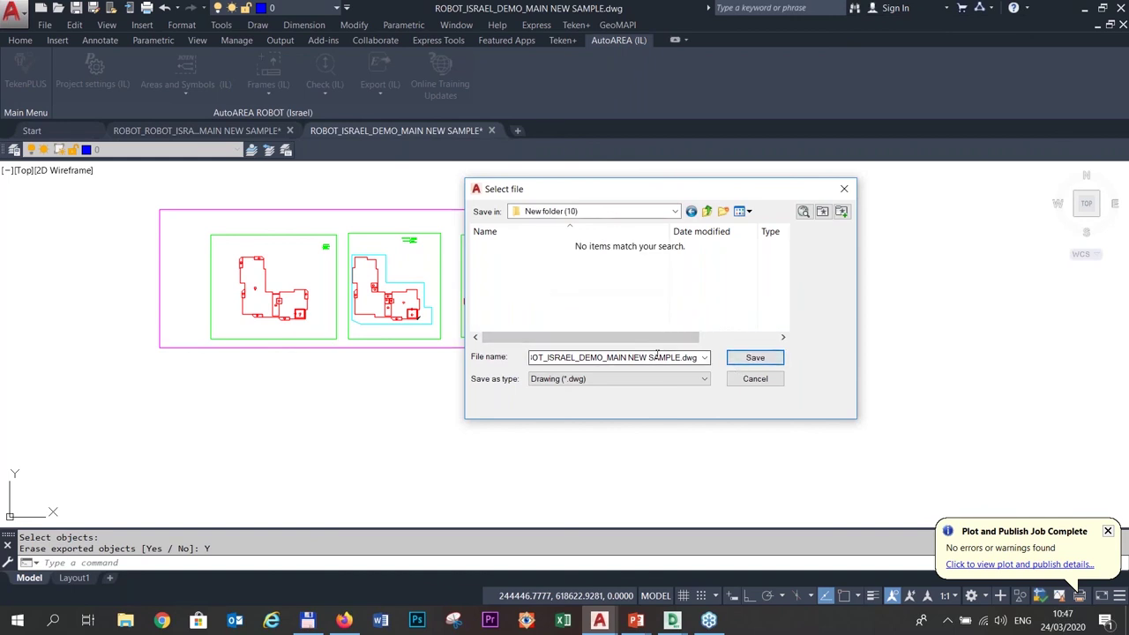
Adjust the file name and save the exported robot drawing as a DWG.
triple_click(560, 359)
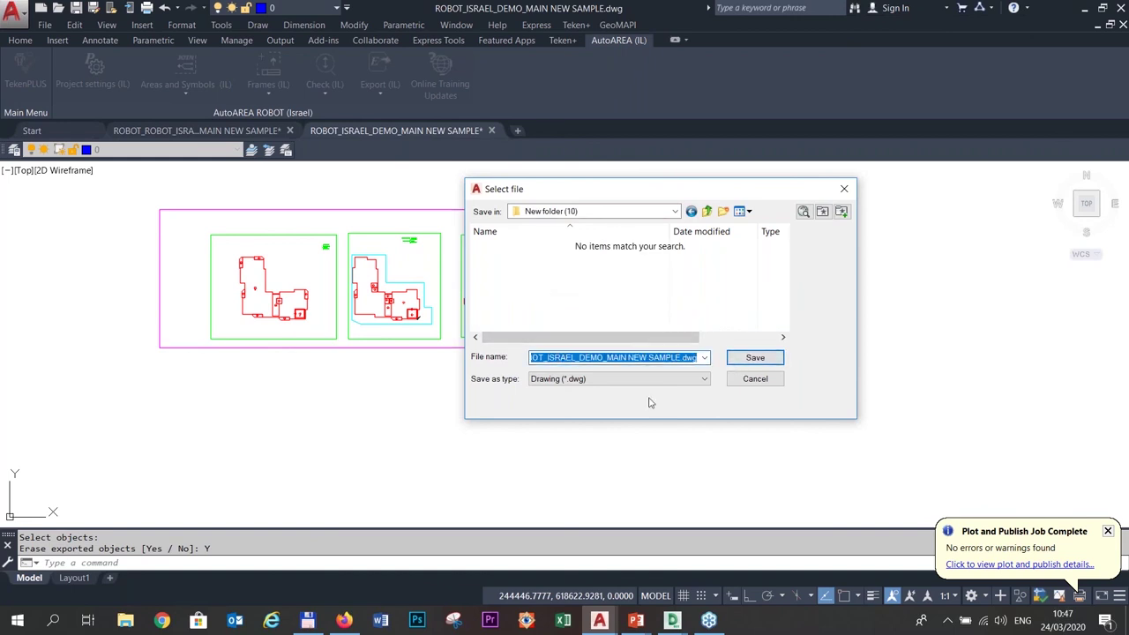
key("End")
key("Left")
key("Left")
key("Left")
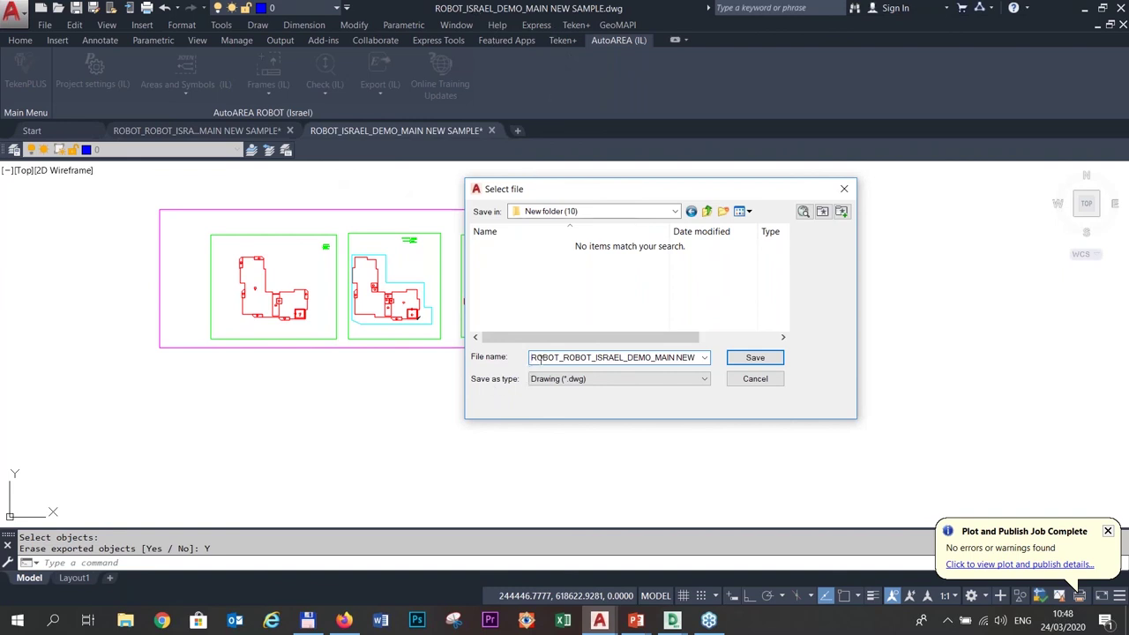
left_click(755, 357)
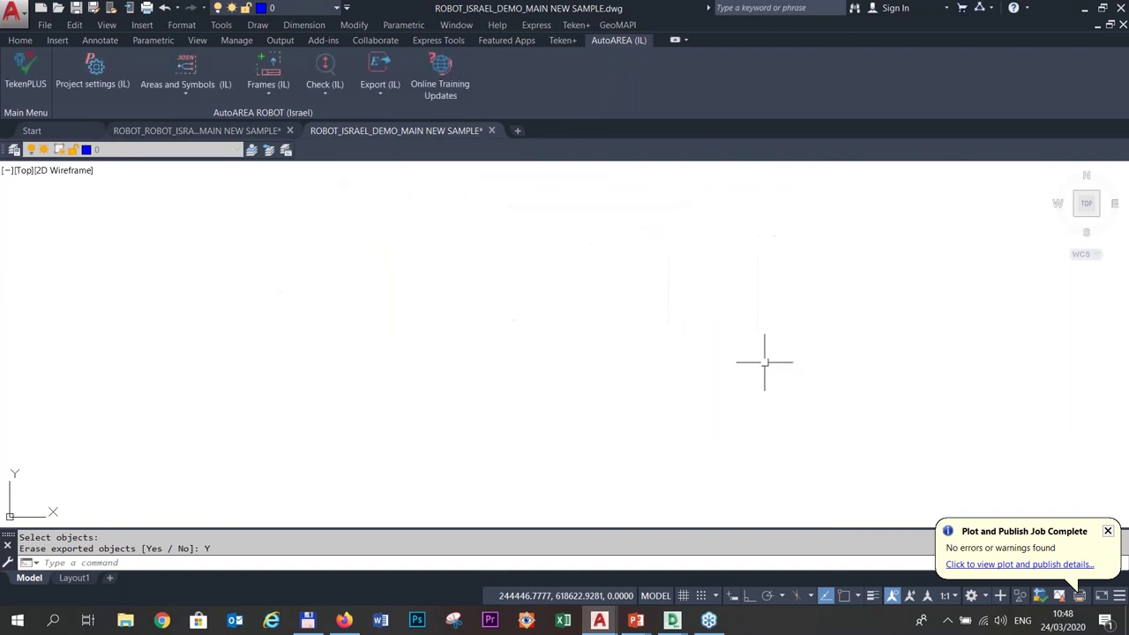
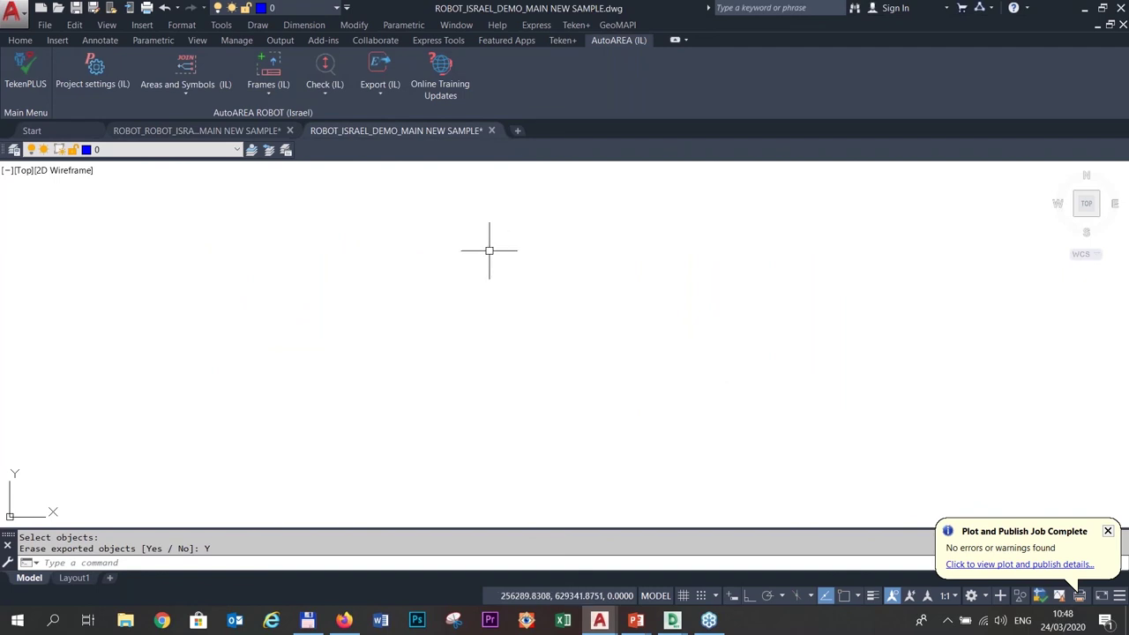
Open ROBOT_ROBOT_ISRAEL_DEMO_MAIN NEW SAMPLE.dwg from Demo Israel\New folder (10).
left_click(46, 26)
left_click(80, 71)
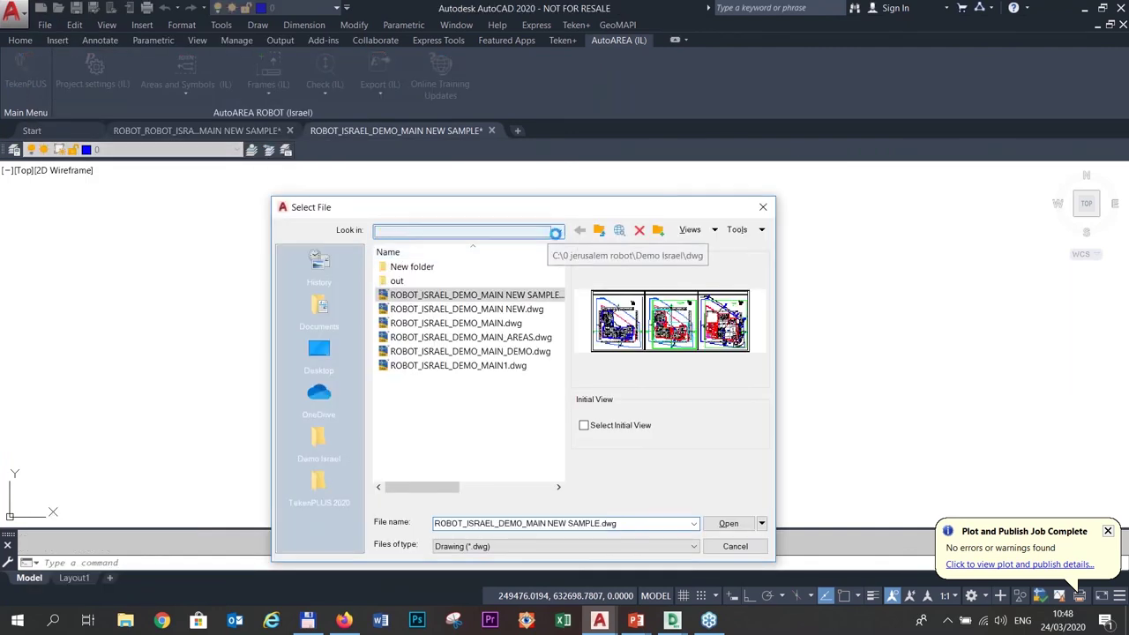
left_click(555, 231)
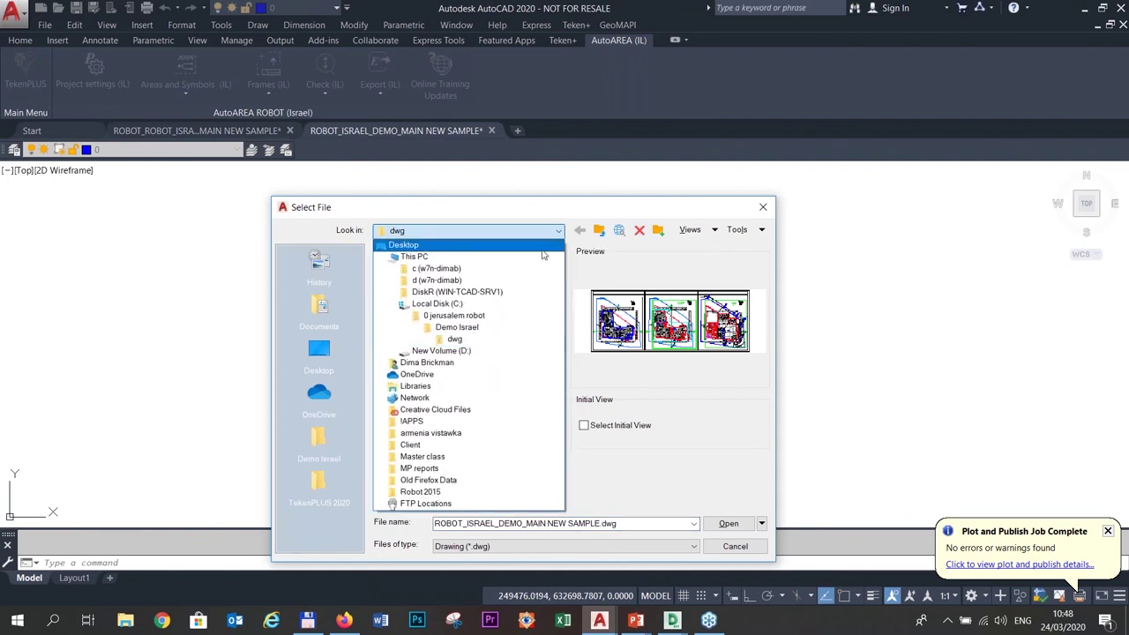
left_click(472, 328)
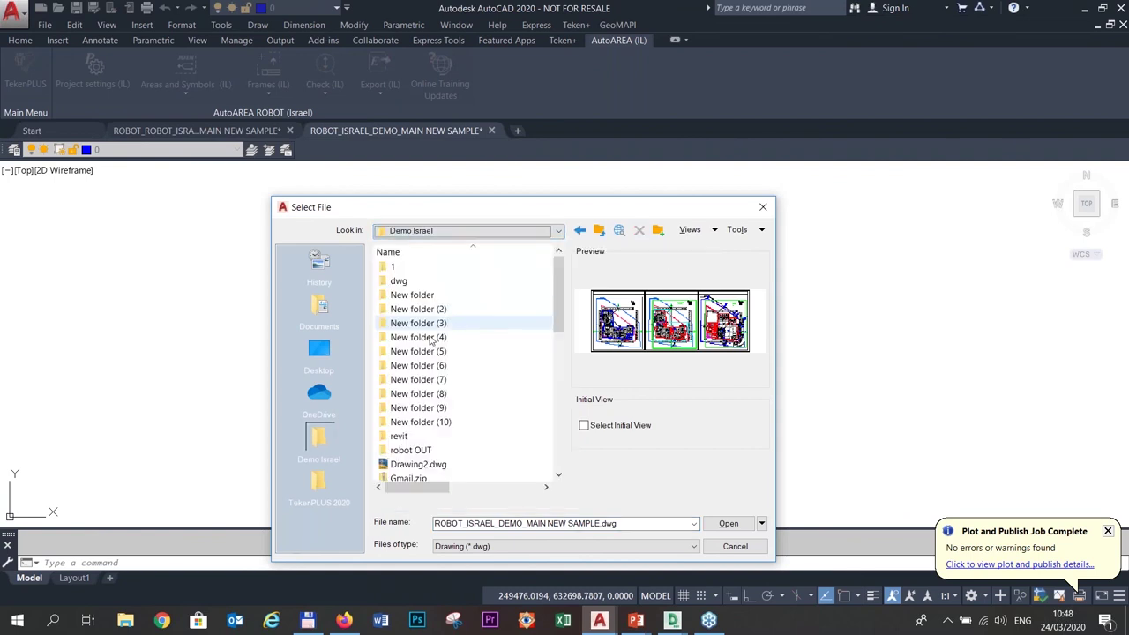
left_click(453, 427)
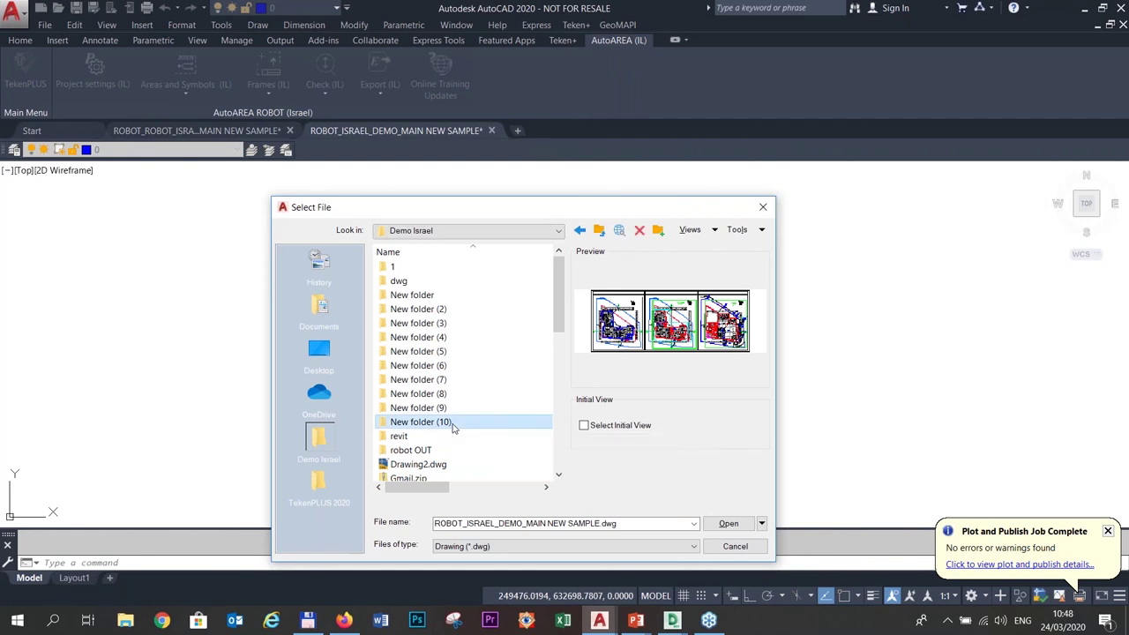
double_click(420, 423)
left_click(430, 267)
double_click(441, 273)
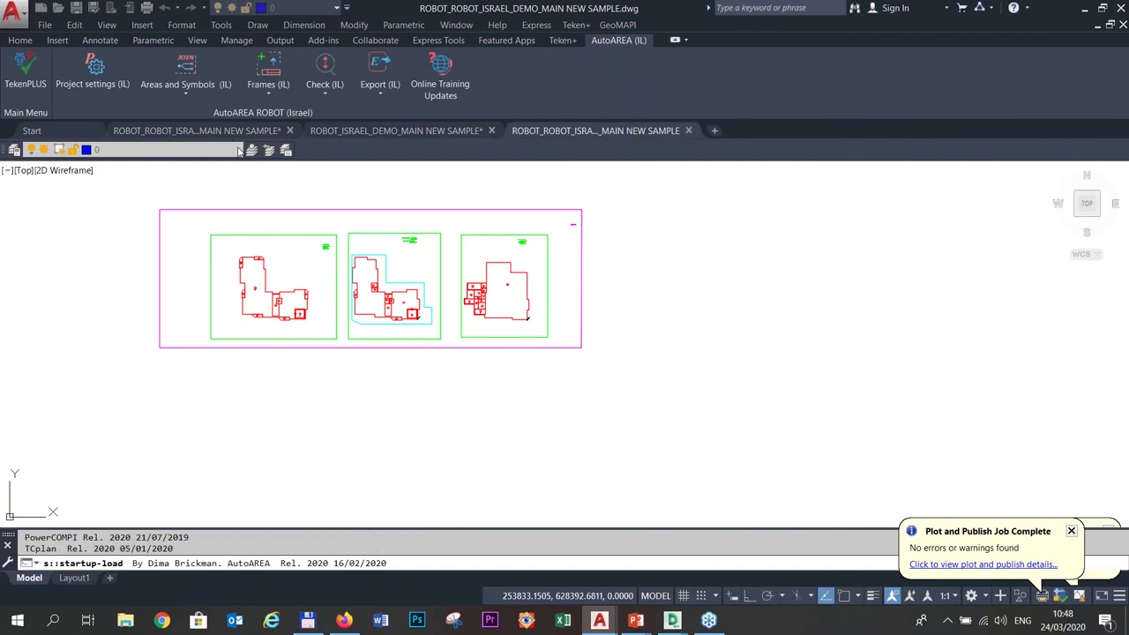
Choose ROBOT_ISRAEL_DEMO_MAIN NEW SAMPLE-Model.dwfx in New folder (10) as a DWF underlay.
left_click(238, 151)
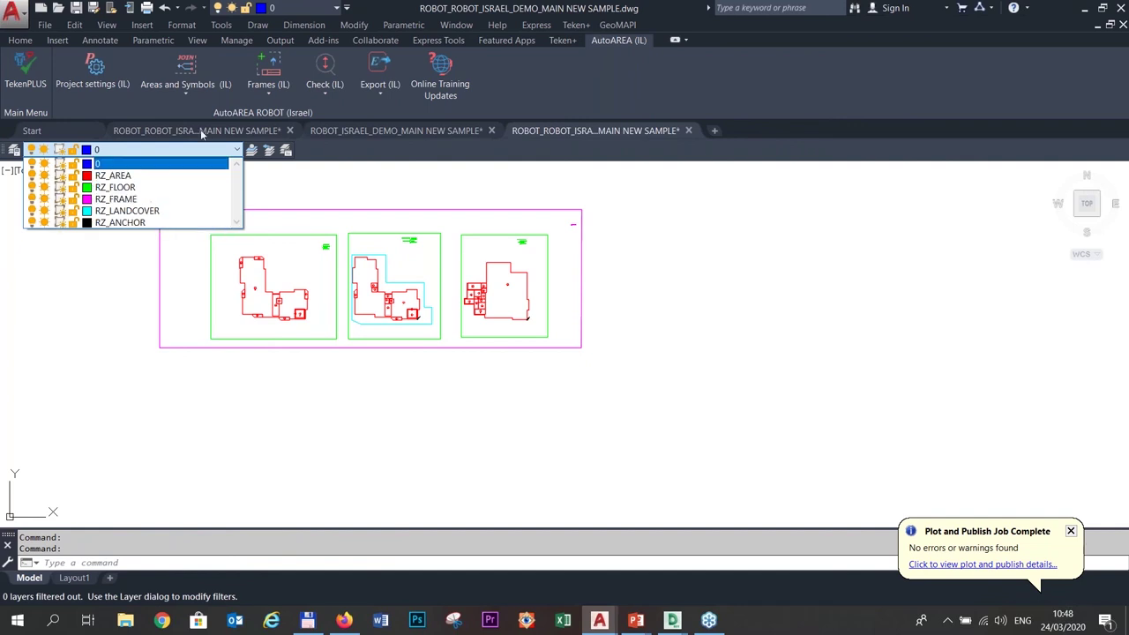
left_click(142, 25)
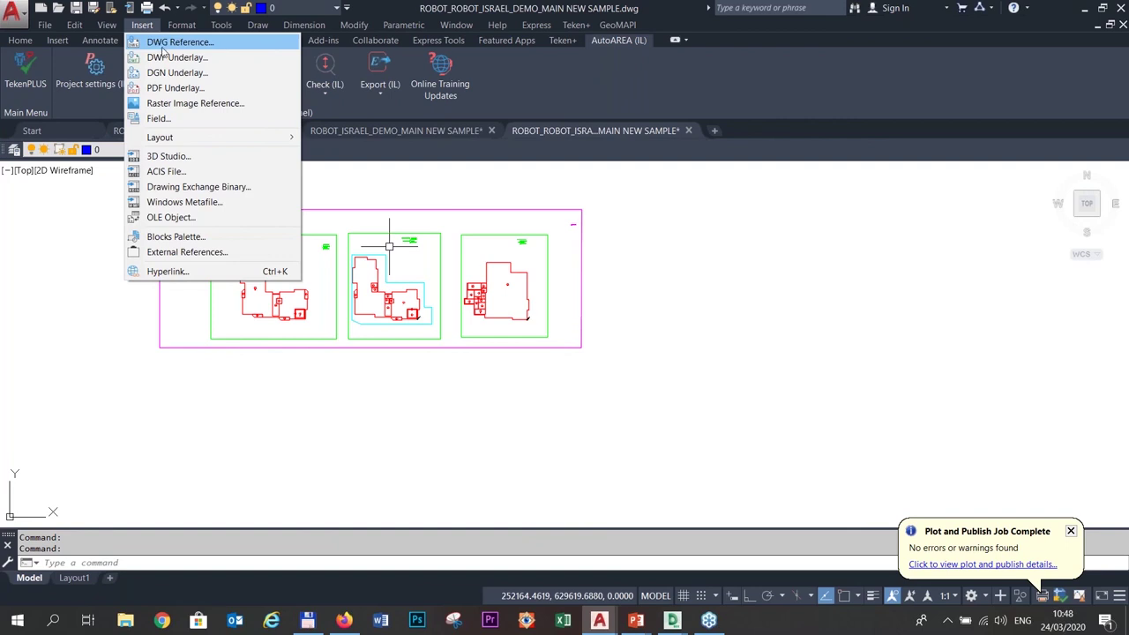
left_click(176, 57)
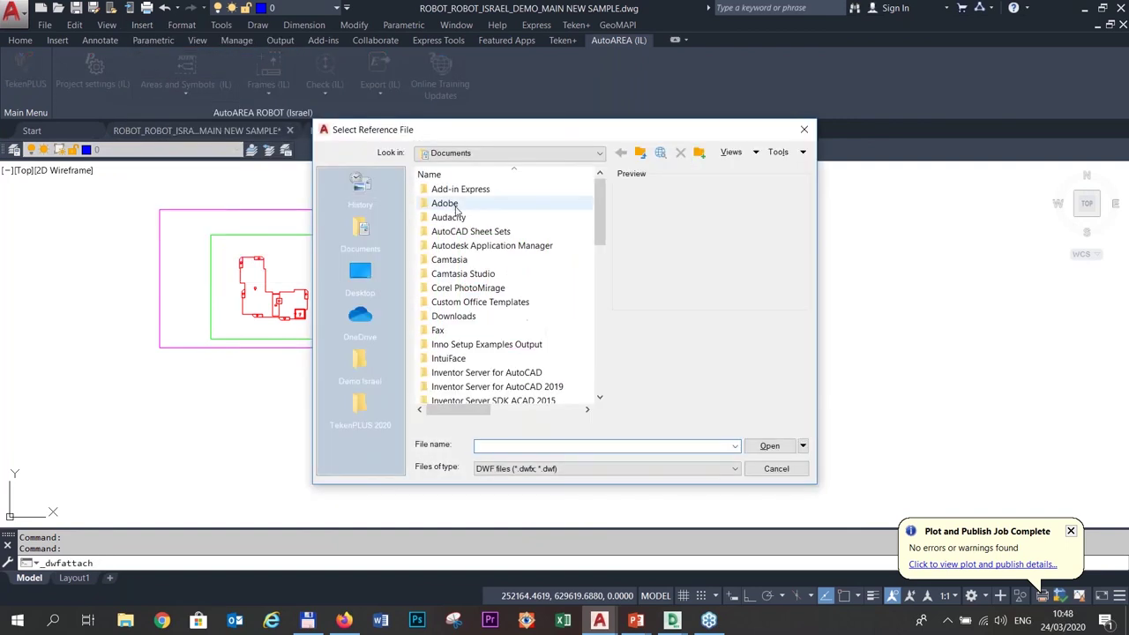
left_click(360, 361)
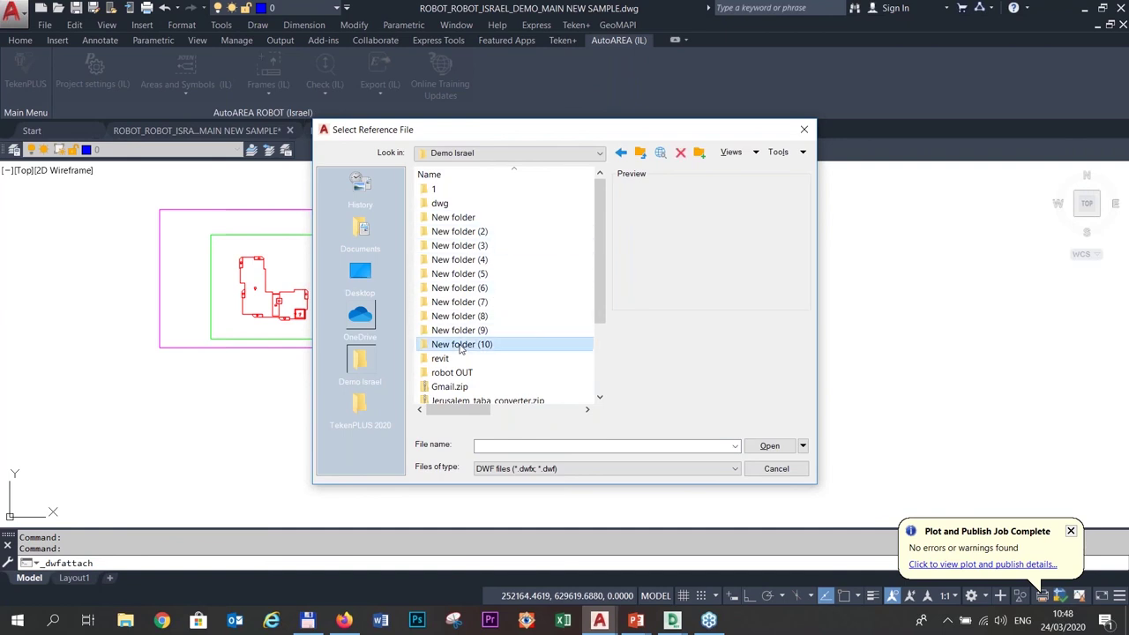
double_click(461, 344)
left_click(483, 191)
left_click(769, 448)
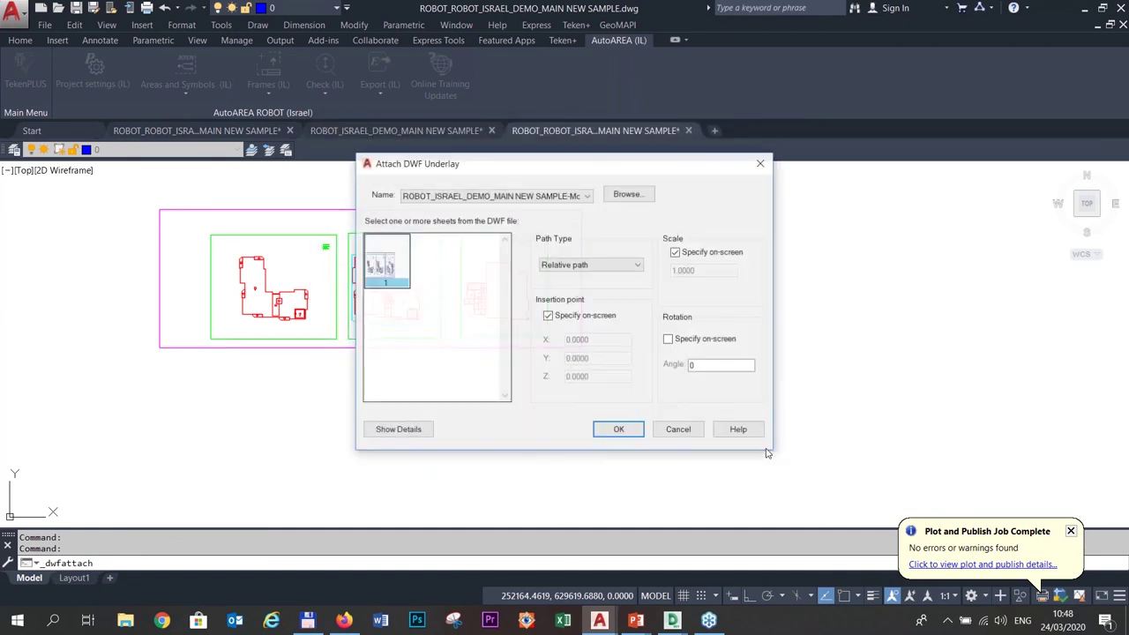
Attach the DWFx underlay at fixed scale 1.0000 and insertion point 0,0,0.
left_click(676, 253)
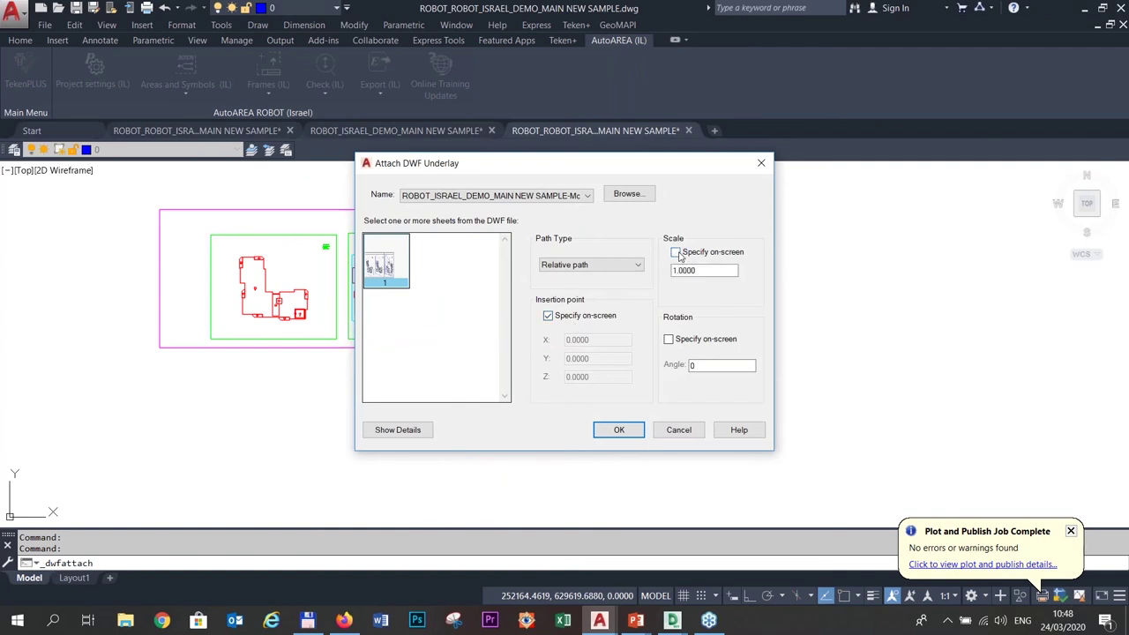
left_click(548, 315)
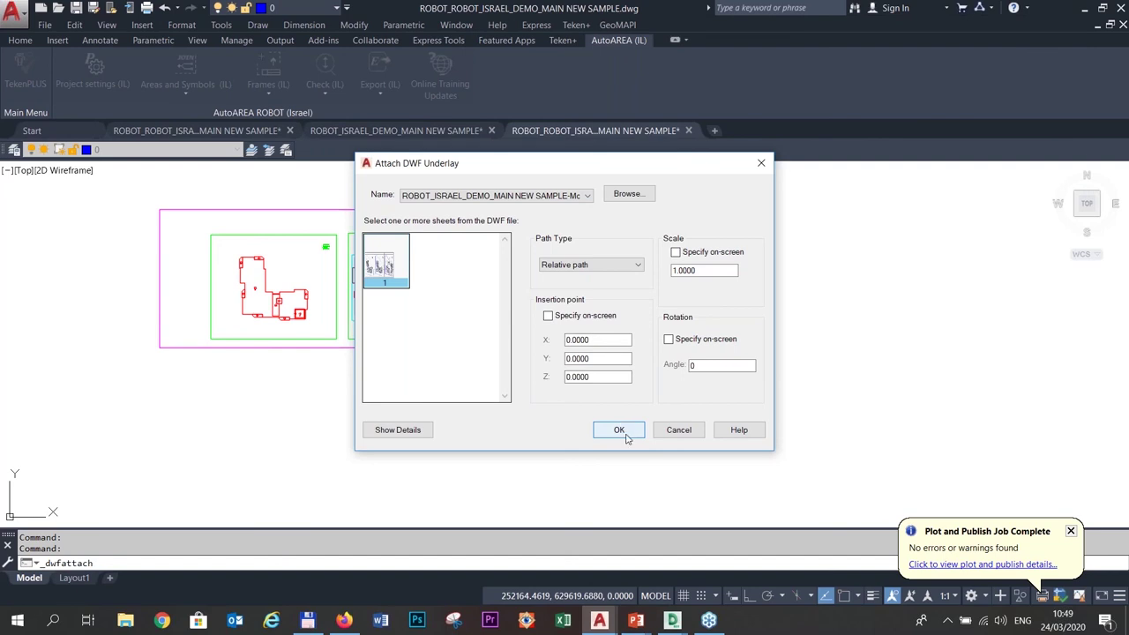
left_click(625, 434)
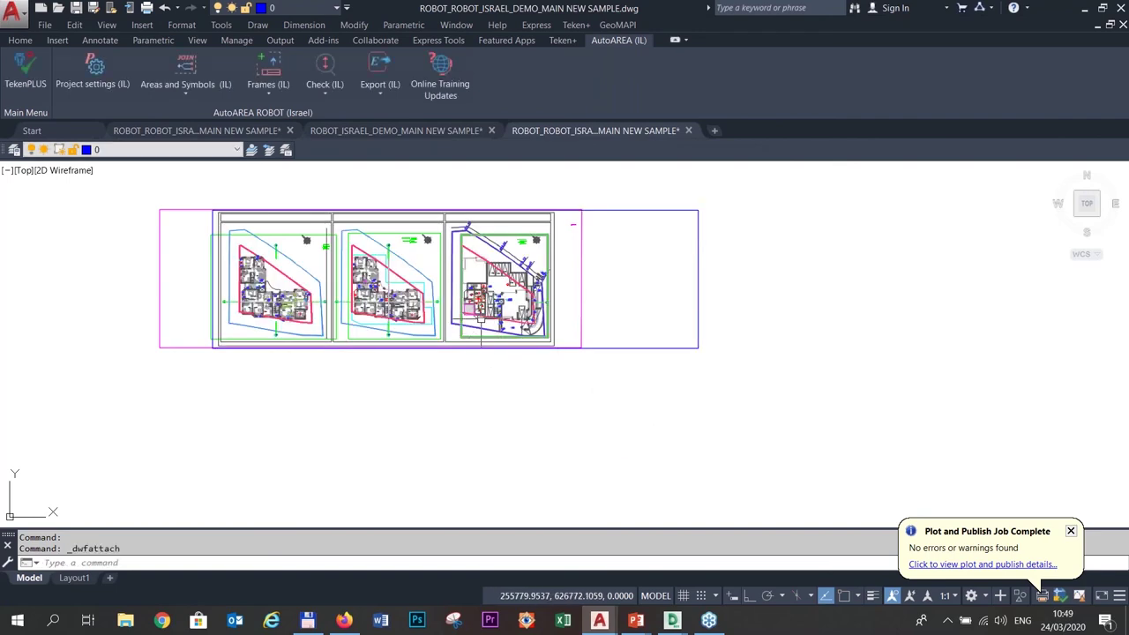
scroll(444, 276, "up", 2)
scroll(443, 276, "up", 2)
scroll(444, 276, "up", 1)
scroll(444, 276, "up", 1)
middle_click_drag(668, 328, 679, 325)
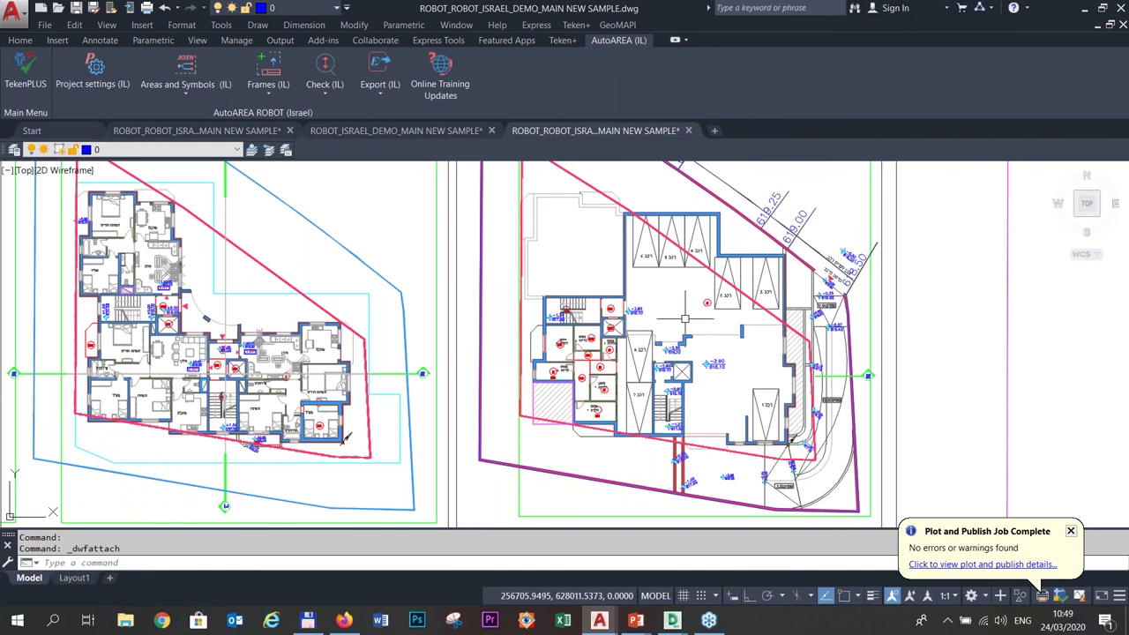
scroll(692, 328, "down", 2)
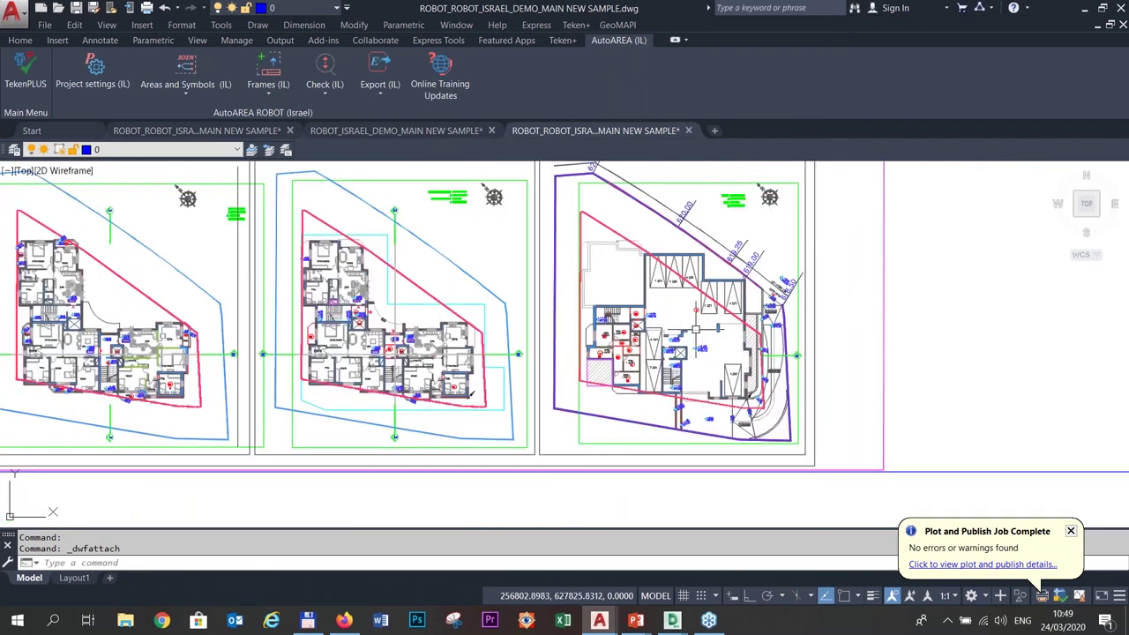
left_click(694, 330)
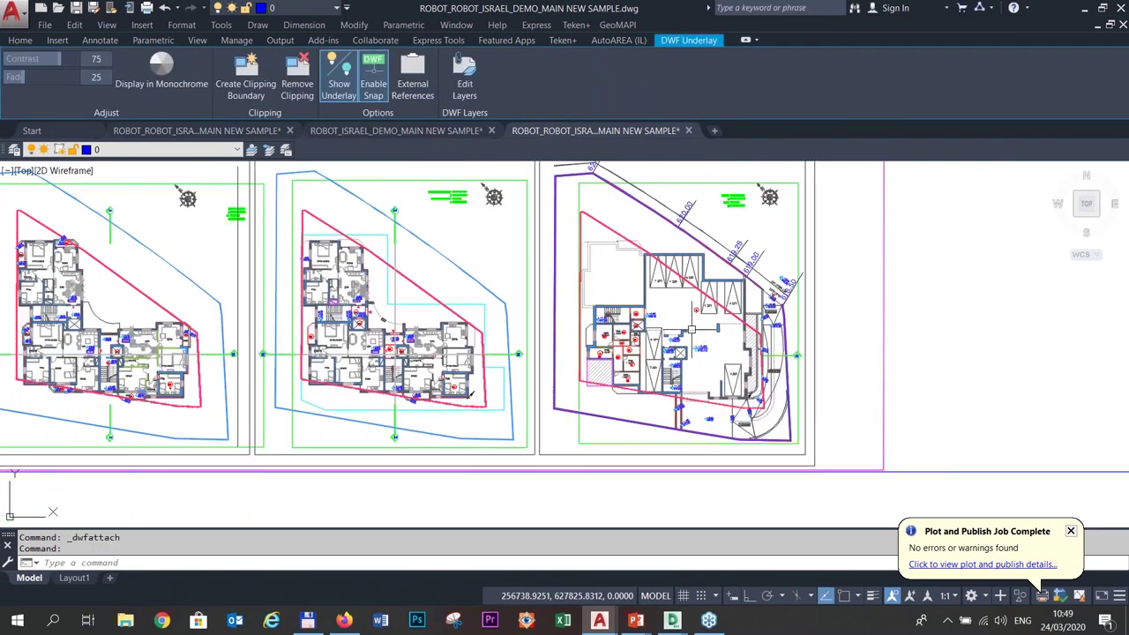
key("Escape")
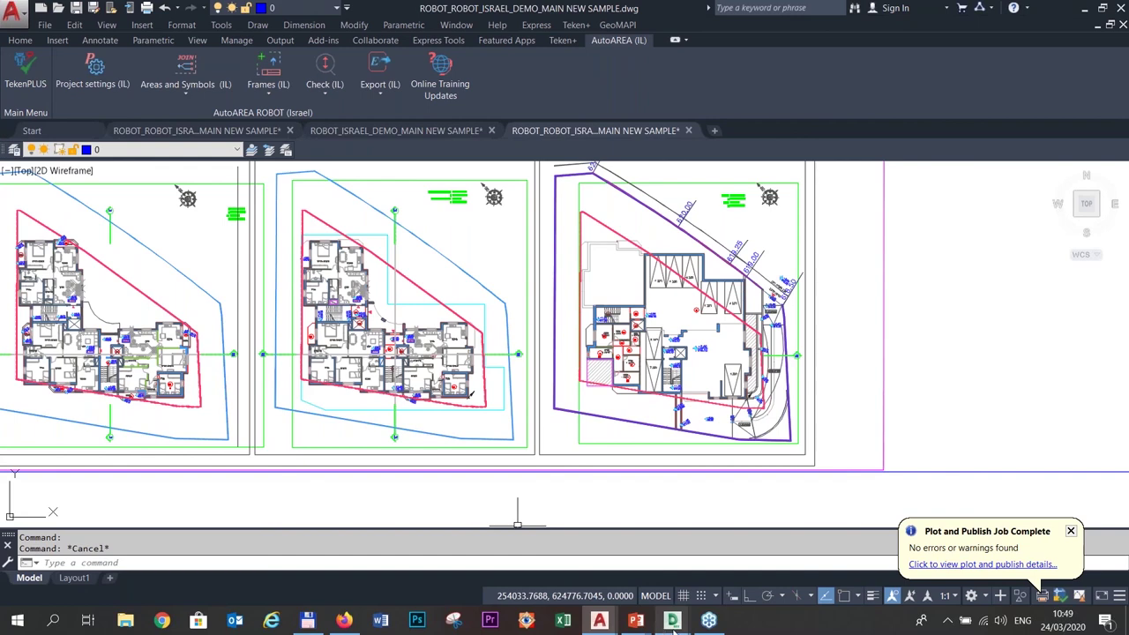
mouse_move(672, 621)
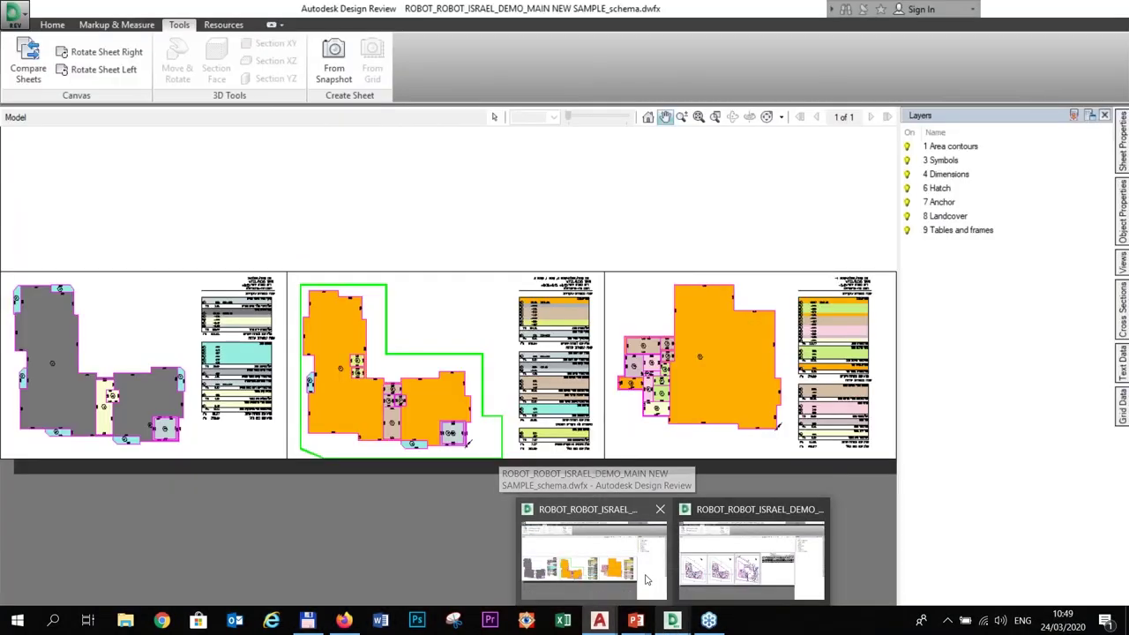
In Design Review, toggle the 1 Area contours layer off and on, then zoom into the middle sheet.
left_click(686, 600)
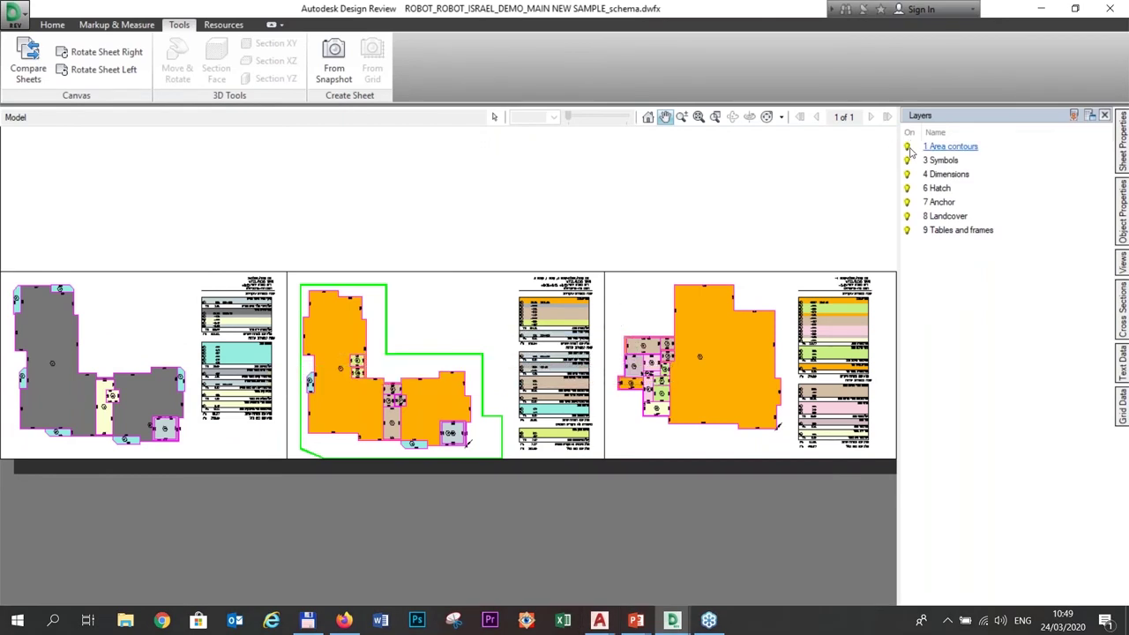
left_click(909, 149)
left_click(909, 148)
scroll(457, 330, "up", 1)
scroll(457, 329, "up", 1)
scroll(459, 328, "down", 1)
scroll(466, 327, "up", 1)
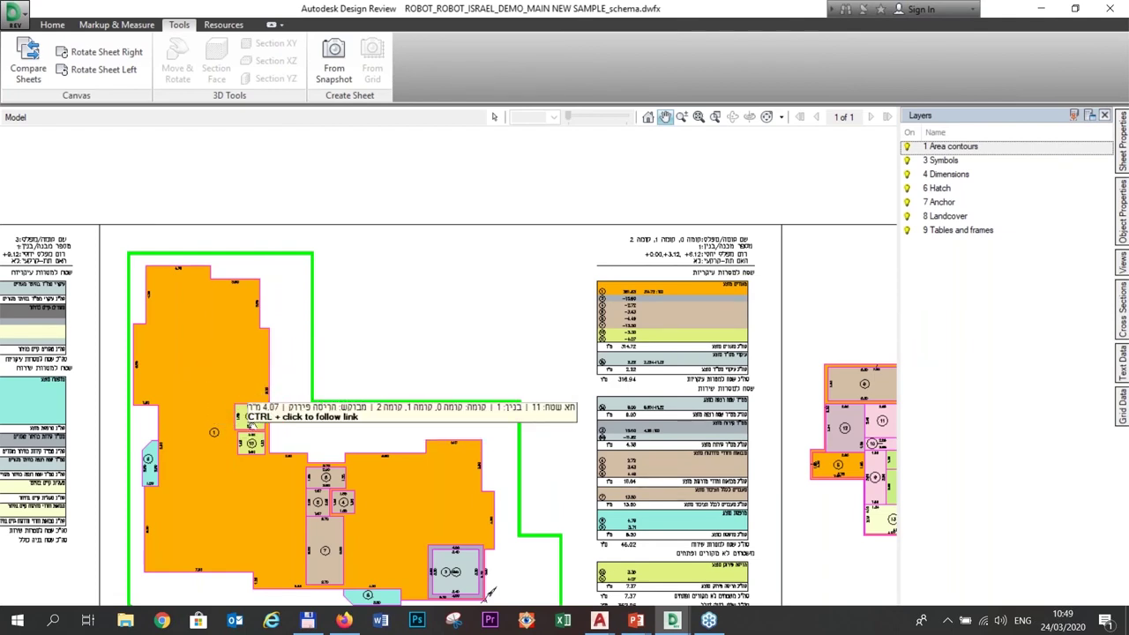
Follow room 11's hyperlinks back and forth between the plan and its area table rows.
scroll(250, 426, "up", 1)
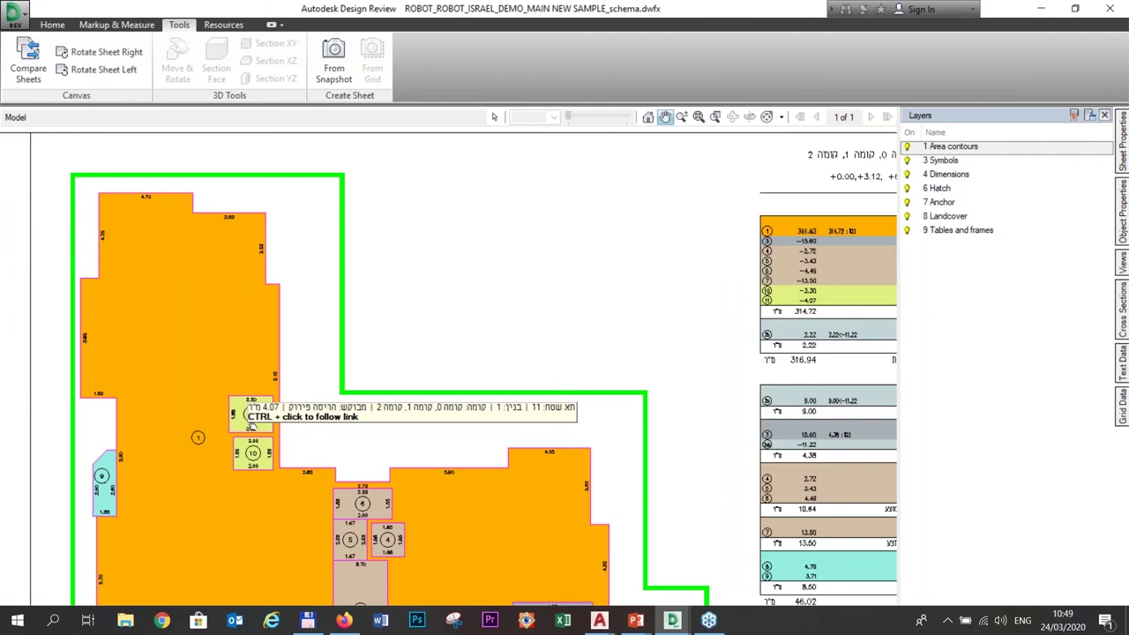
scroll(250, 426, "up", 2)
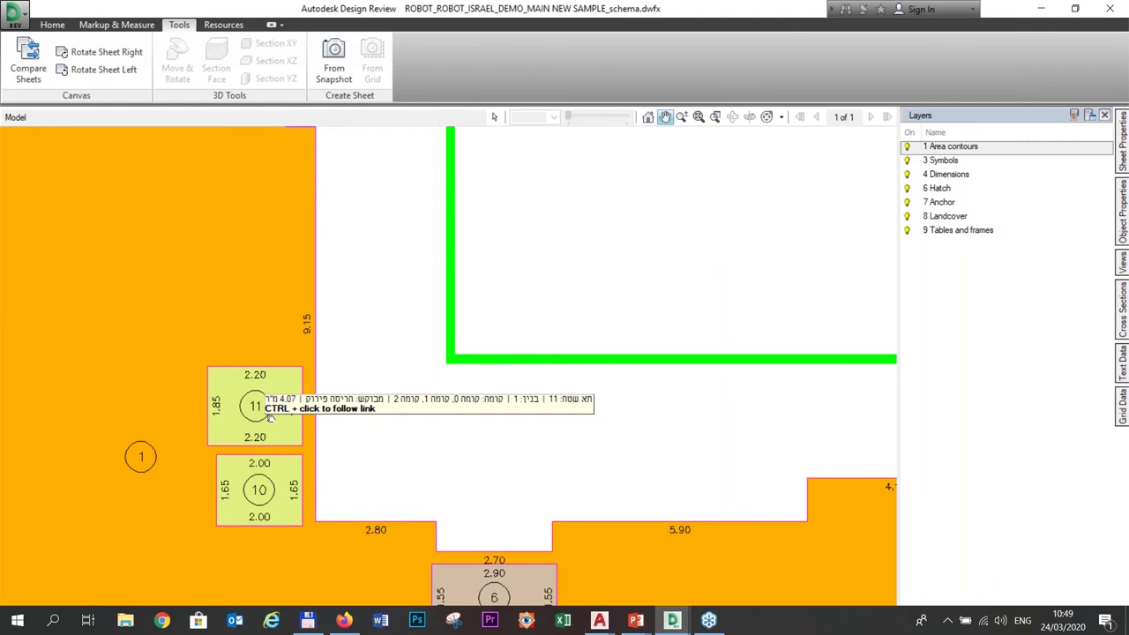
left_click(270, 418, "ctrl")
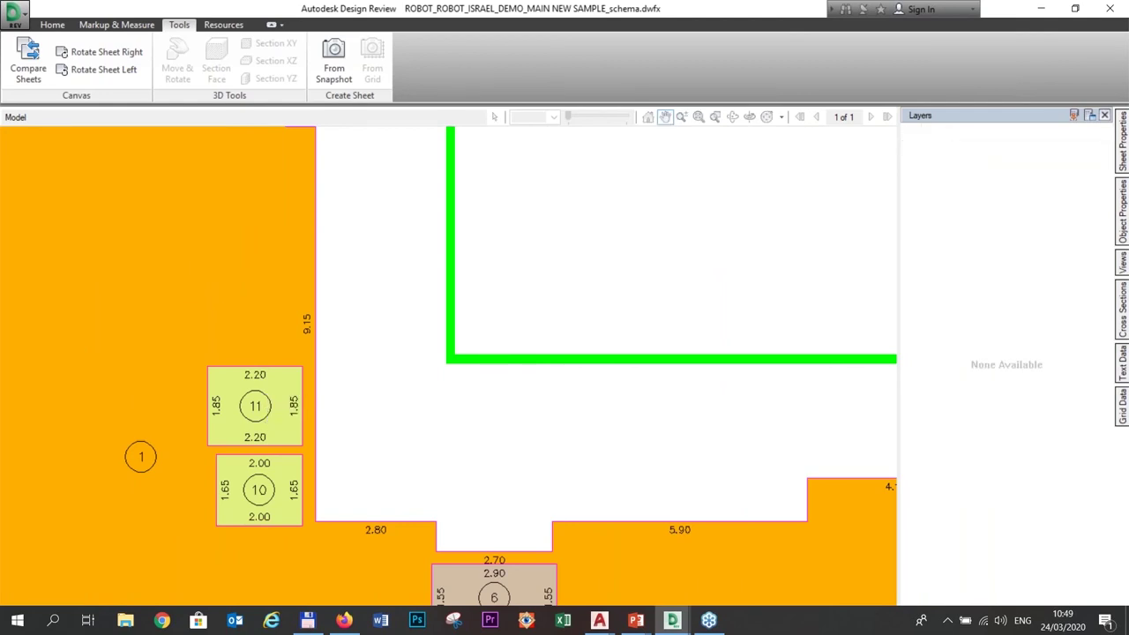
left_click(270, 425, "ctrl")
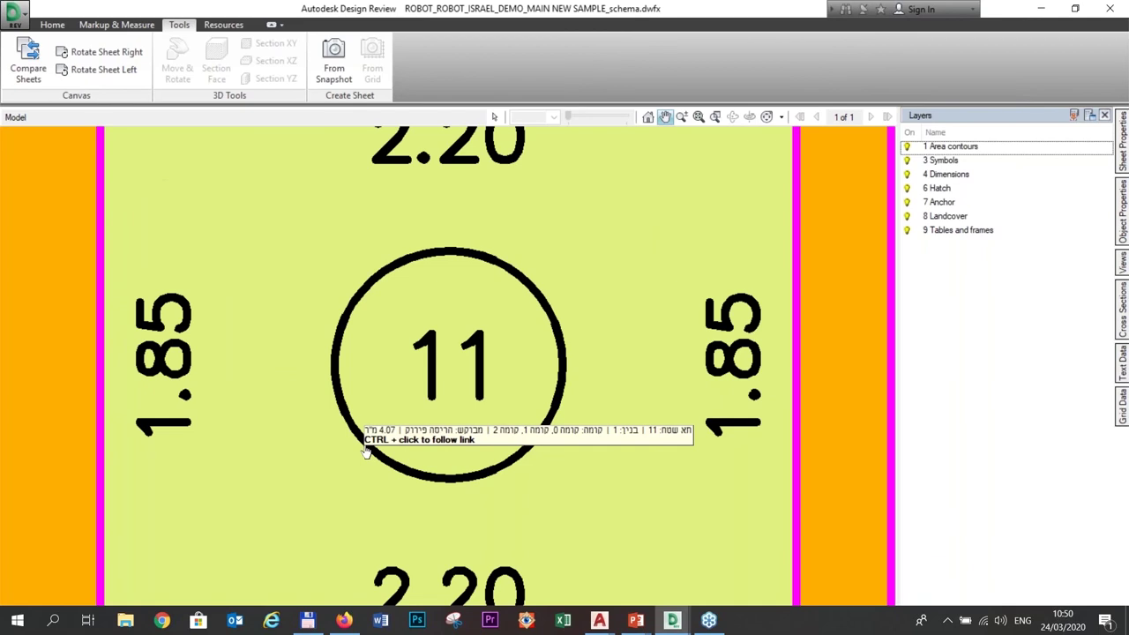
left_click(351, 434, "ctrl")
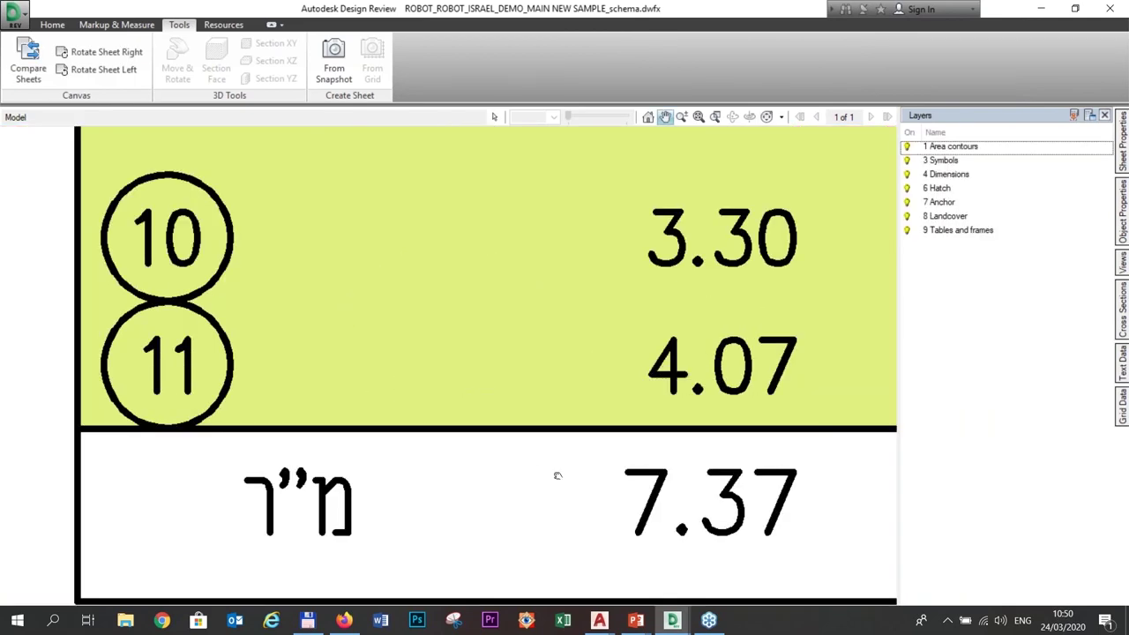
Zoom and pan around the schema area table to inspect its rows.
scroll(547, 487, "down", 3)
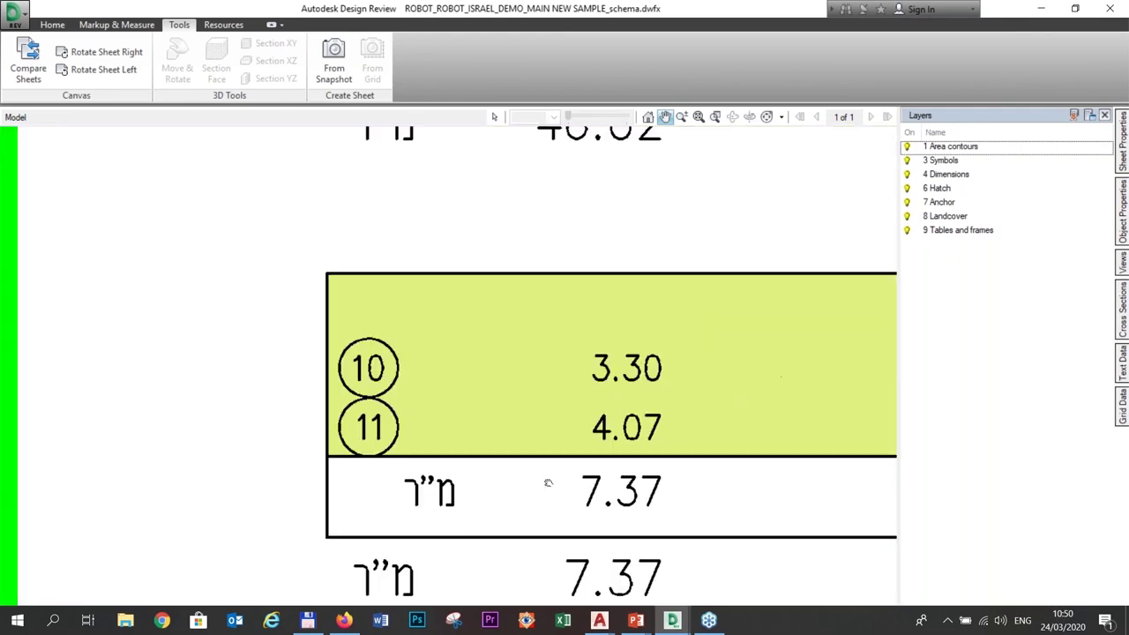
scroll(540, 463, "down", 2)
scroll(525, 443, "down", 2)
scroll(494, 402, "down", 3)
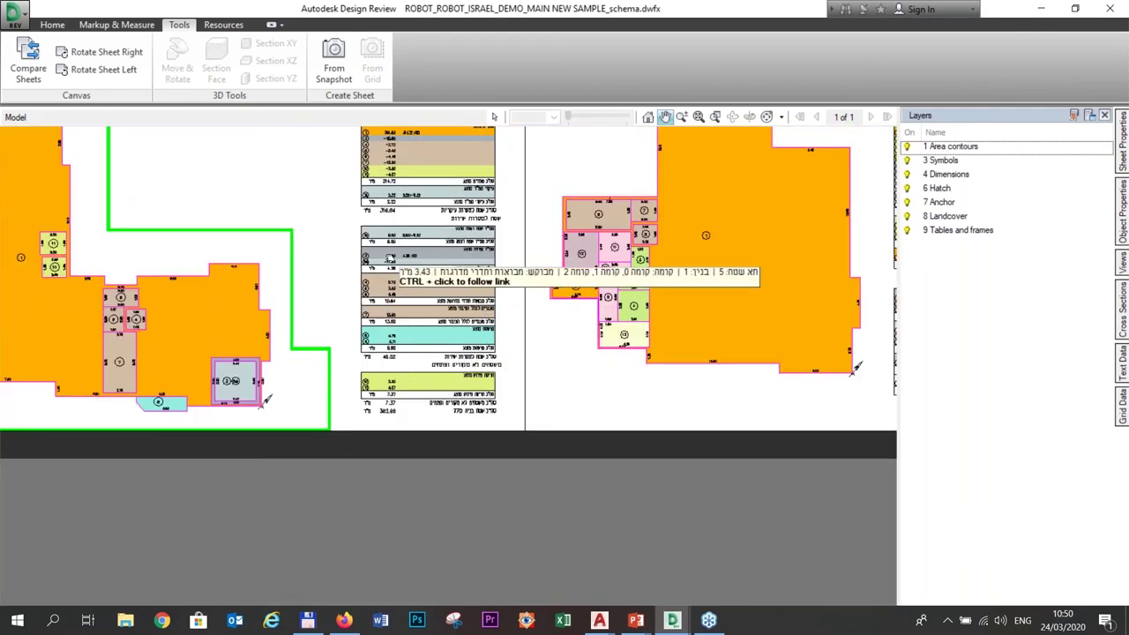
scroll(395, 255, "up", 2)
scroll(399, 251, "up", 5)
scroll(398, 251, "down", 2)
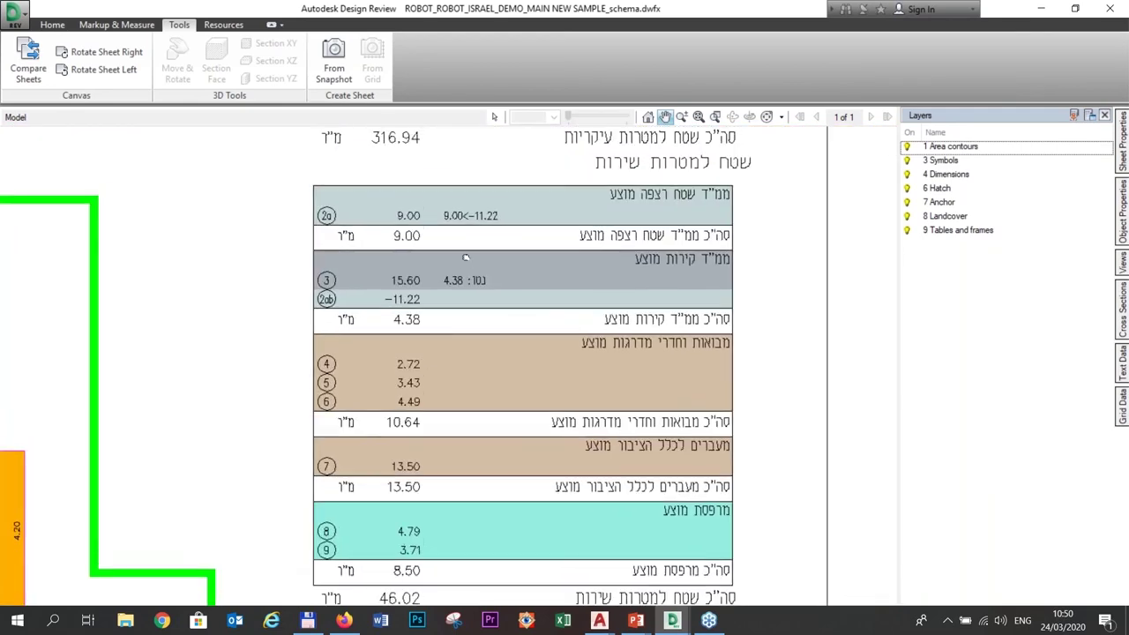
left_click_drag(581, 205, 564, 218)
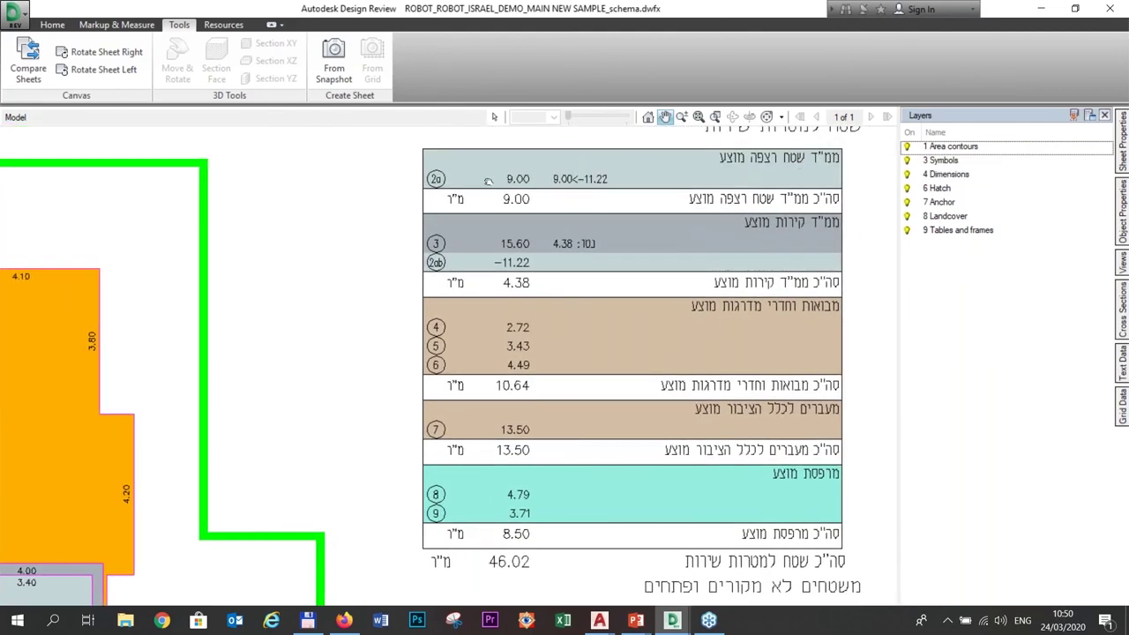
scroll(210, 533, "down", 2)
scroll(238, 458, "up", 1)
scroll(265, 402, "up", 2)
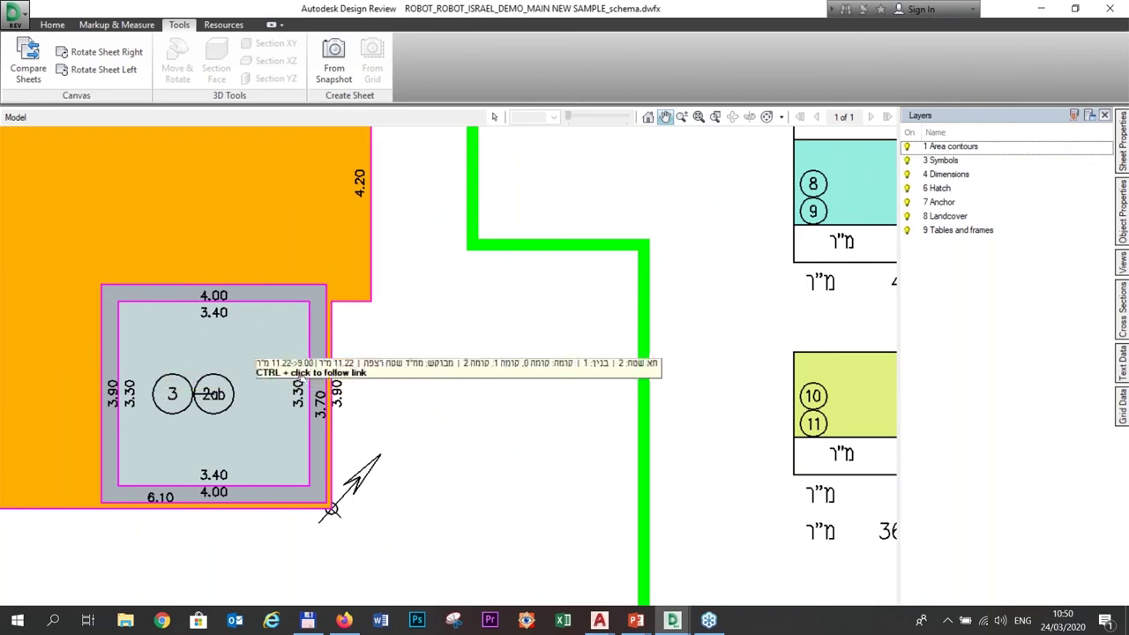
scroll(265, 402, "down", 1)
scroll(430, 335, "down", 1)
Review the enlarged table's upper rows, then switch to the main_1.dwfx window.
left_click_drag(383, 371, 282, 444)
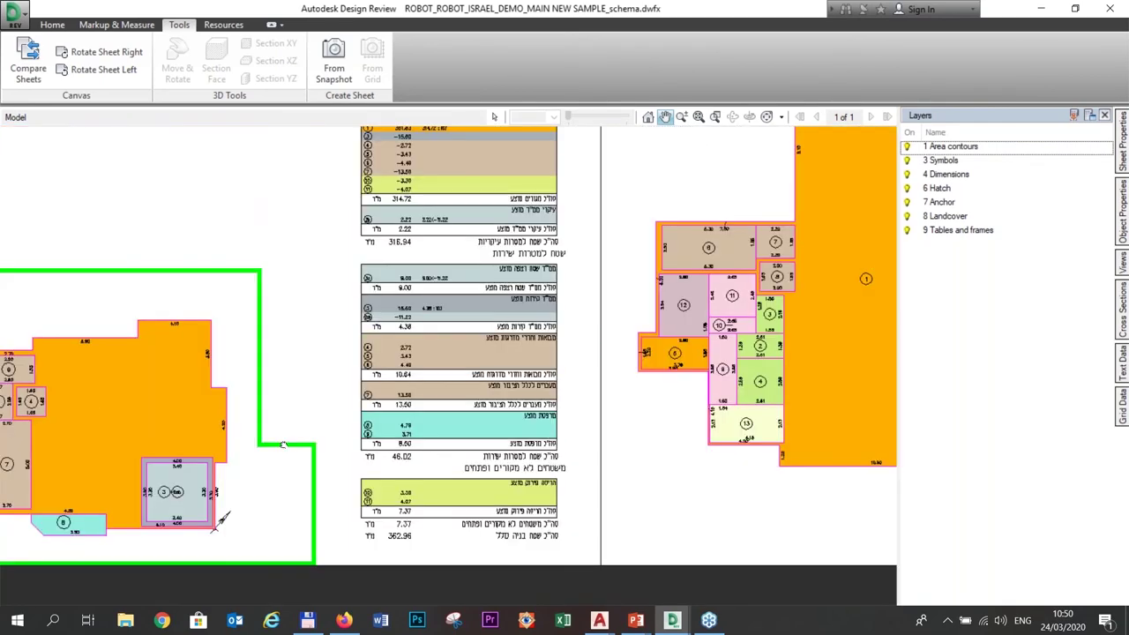
scroll(282, 444, "up", 2)
left_click_drag(361, 372, 392, 262)
scroll(408, 374, "up", 1)
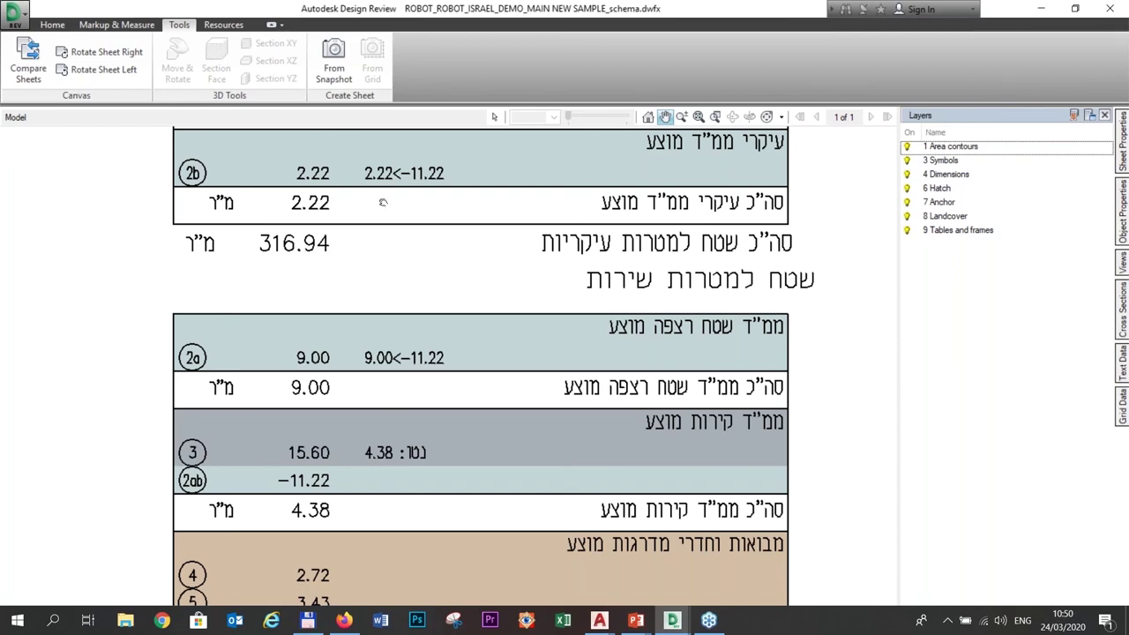
left_click_drag(383, 202, 376, 334)
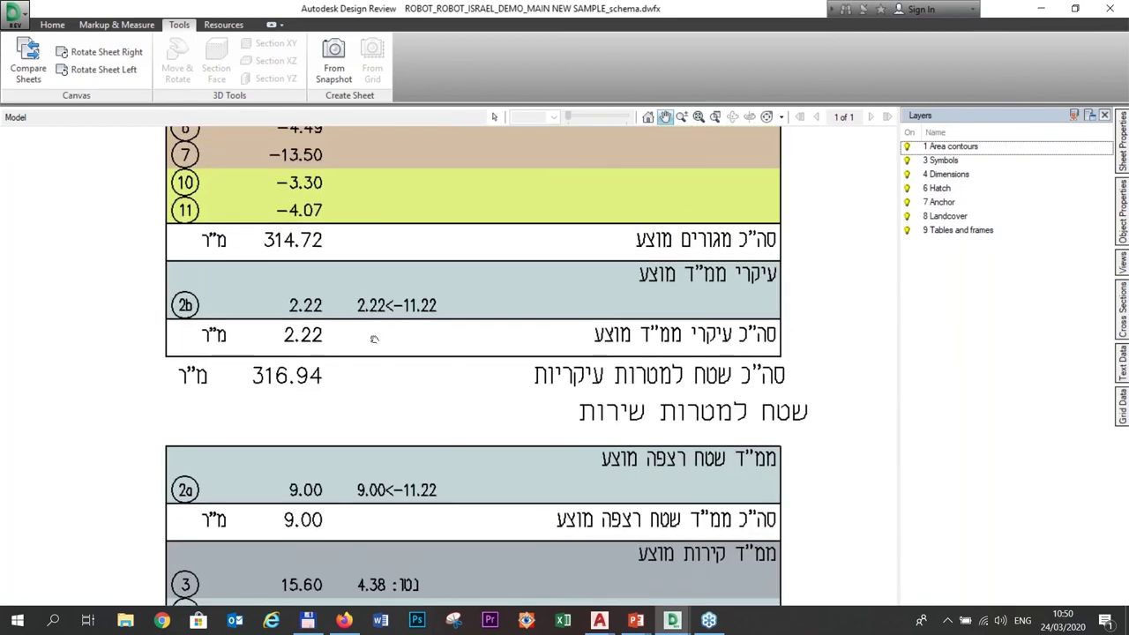
scroll(375, 329, "down", 1)
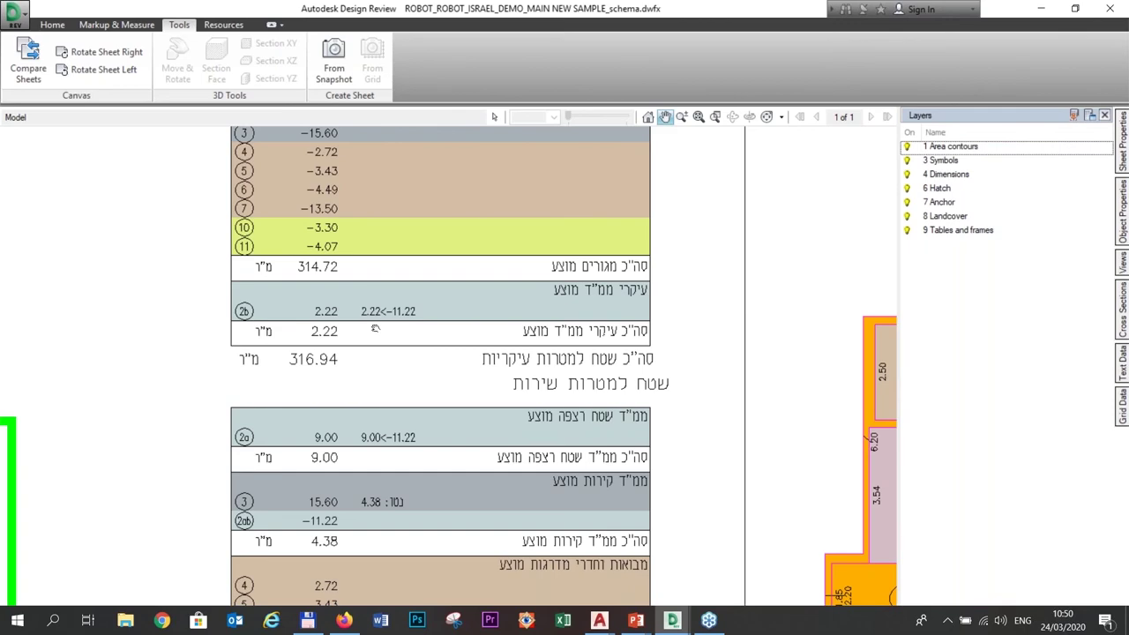
scroll(374, 329, "down", 2)
scroll(375, 329, "down", 1)
scroll(375, 329, "down", 2)
scroll(375, 329, "down", 1)
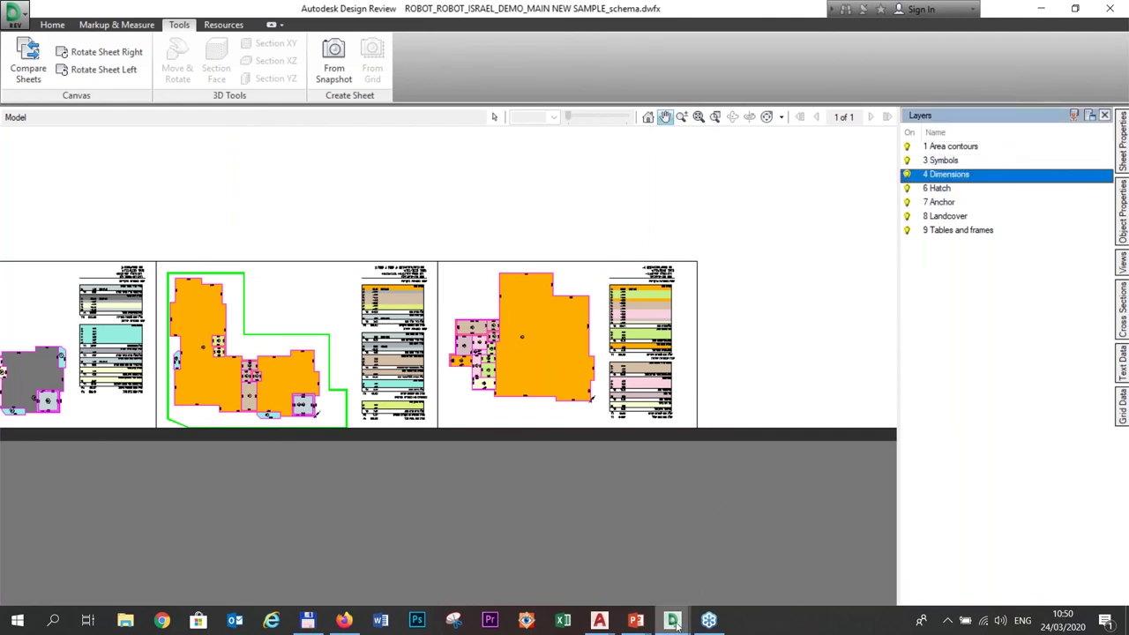
mouse_move(672, 620)
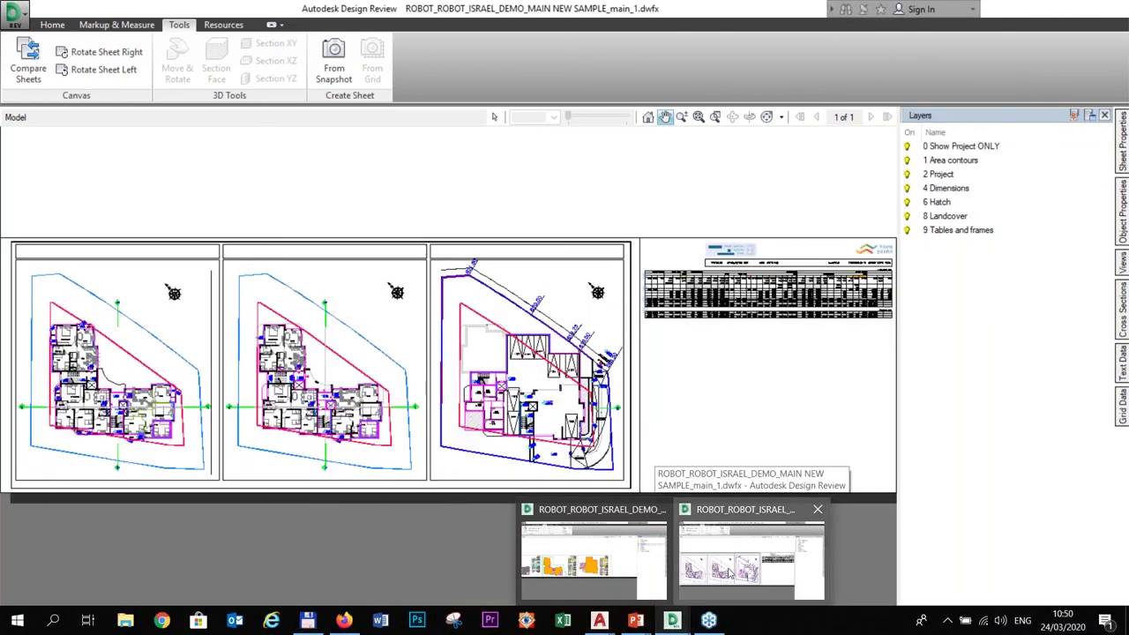
left_click(729, 572)
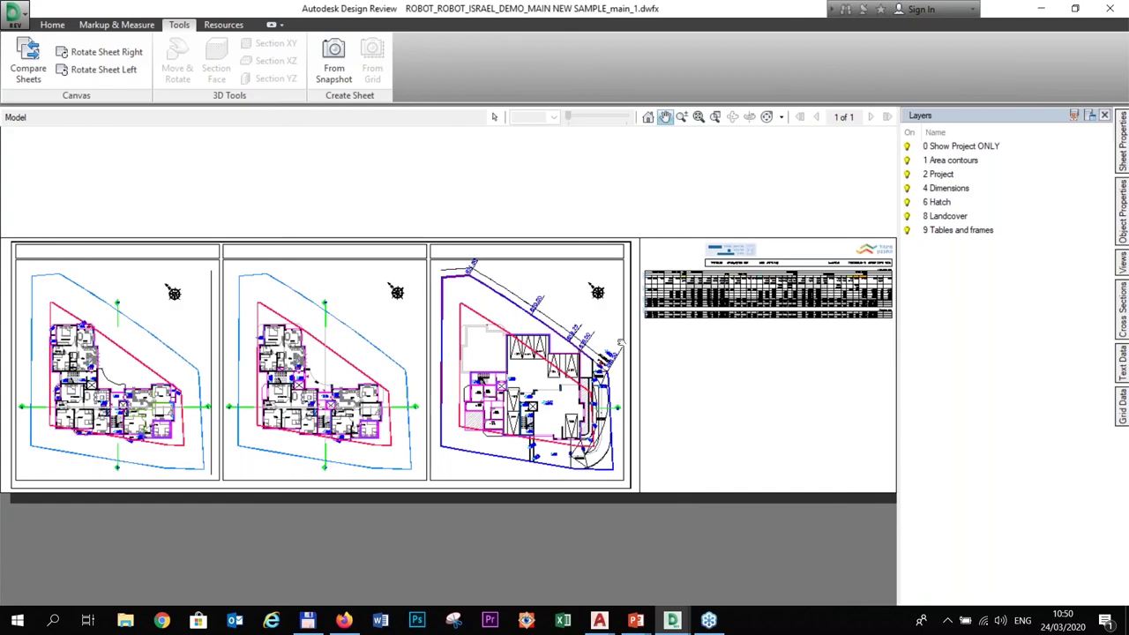
Toggle main_1's 0 Show Project ONLY layer off to reveal the orange area fills, then on again.
scroll(564, 375, "up", 1)
scroll(565, 375, "up", 1)
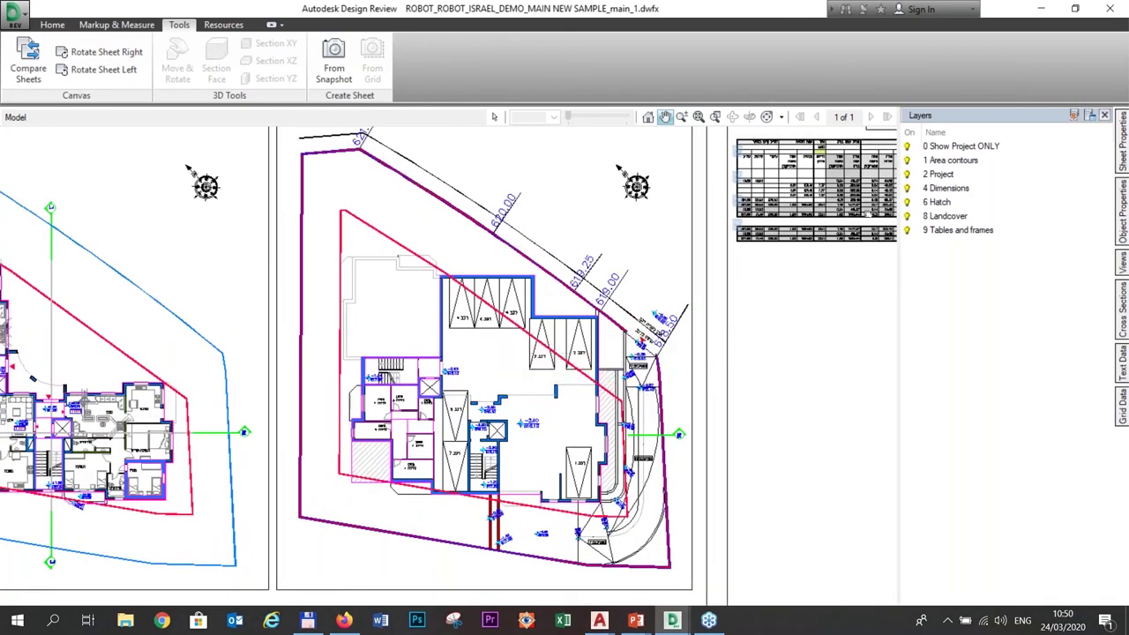
left_click(909, 148)
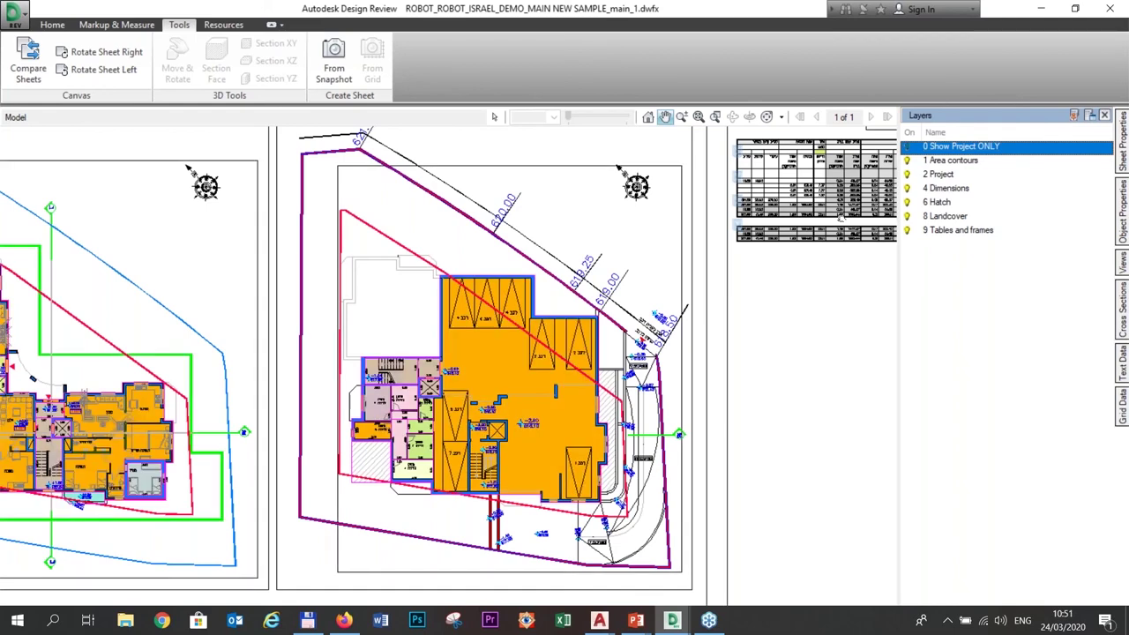
left_click(617, 427)
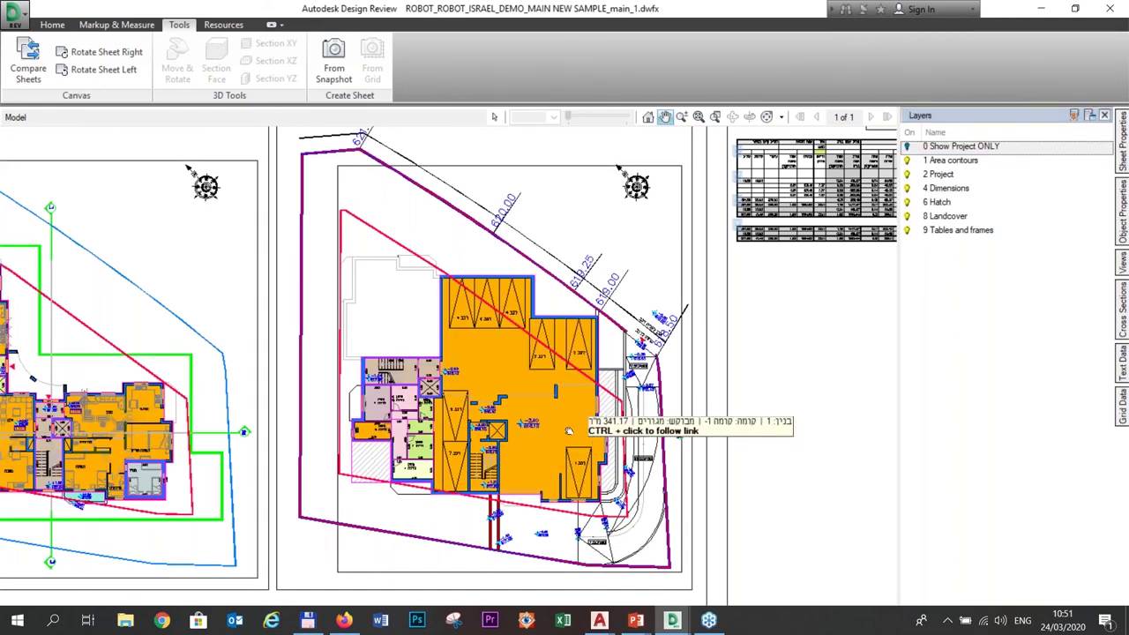
left_click(908, 150)
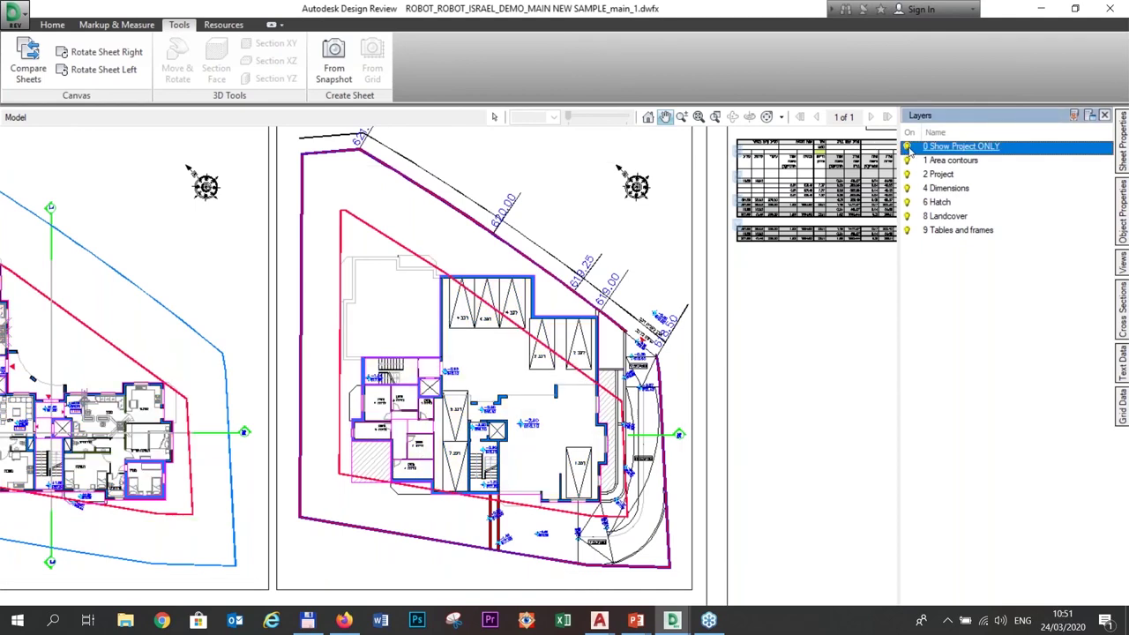
scroll(797, 308, "down", 5)
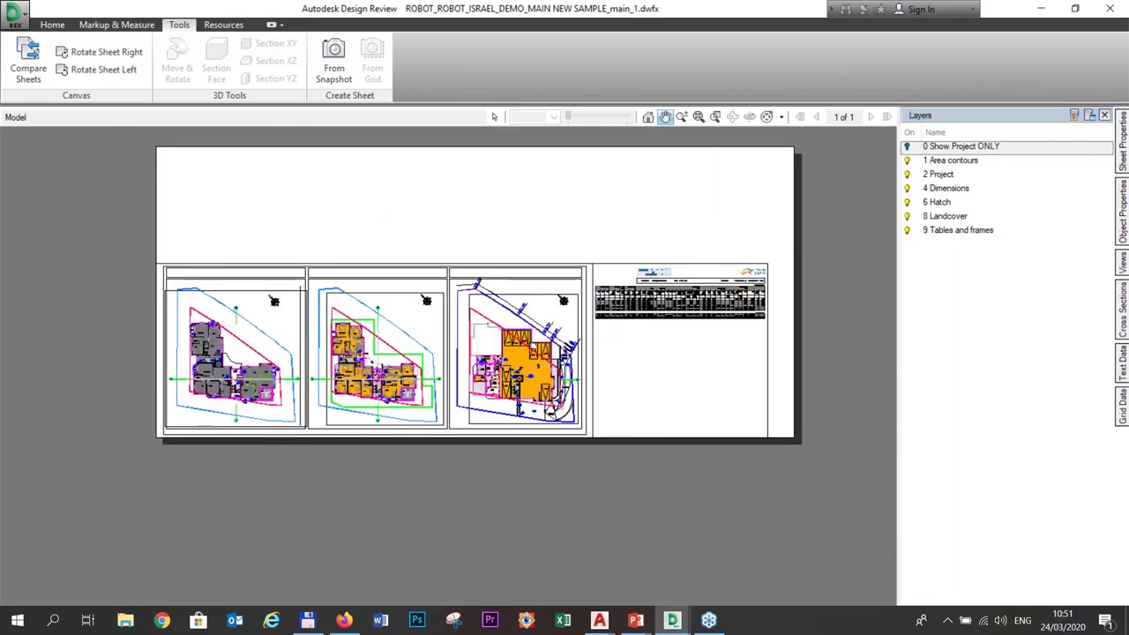
scroll(799, 283, "up", 3)
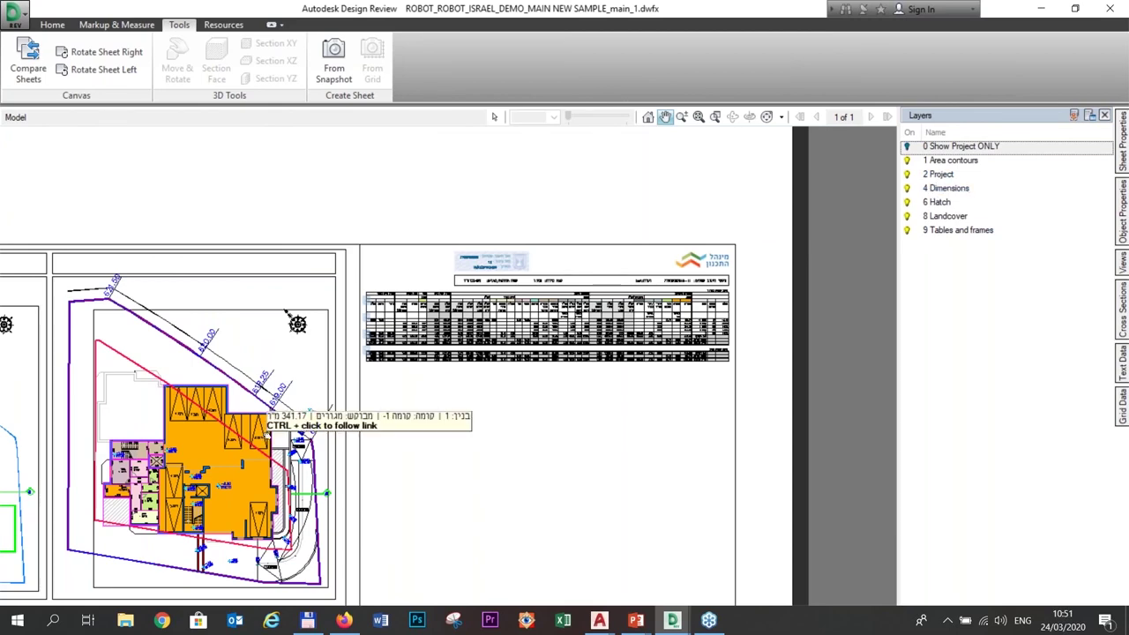
Zoom to the orange parking area, hide the 2 Project layer, and follow the 3.30 room's link.
scroll(264, 430, "up", 3)
scroll(203, 494, "up", 3)
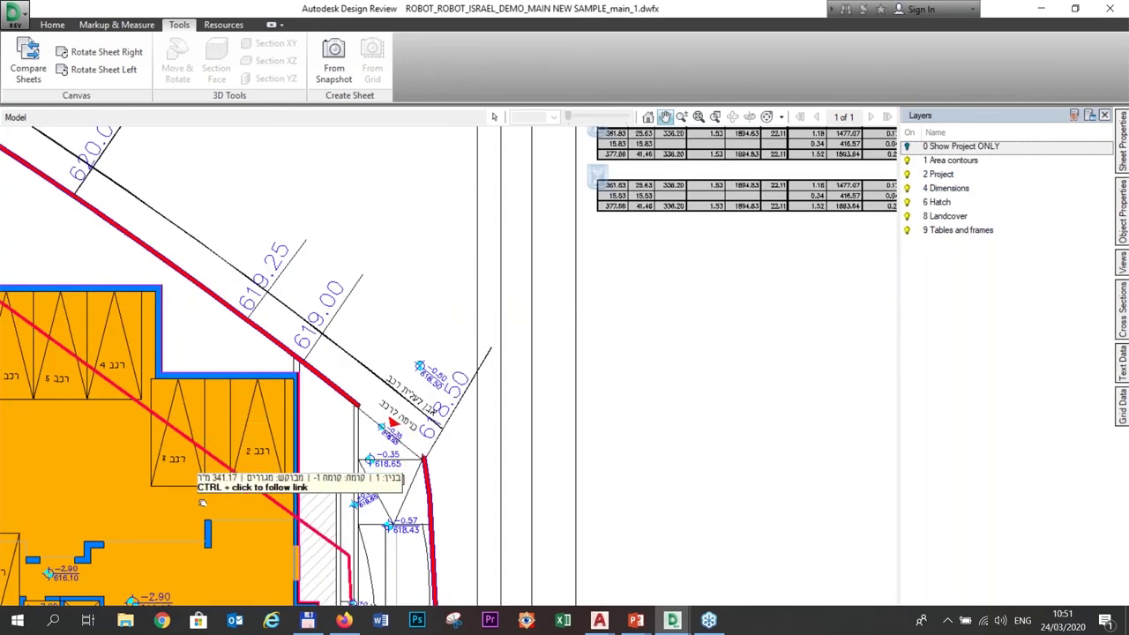
scroll(202, 502, "up", 2)
scroll(203, 503, "up", 2)
left_click_drag(371, 439, 865, 266)
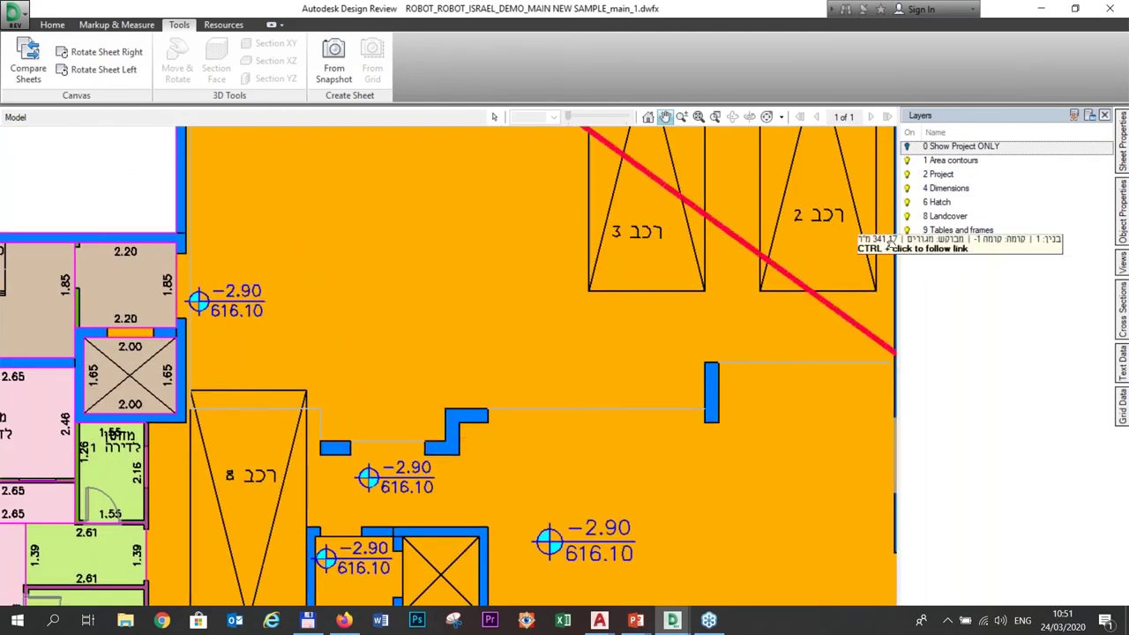
left_click(907, 175)
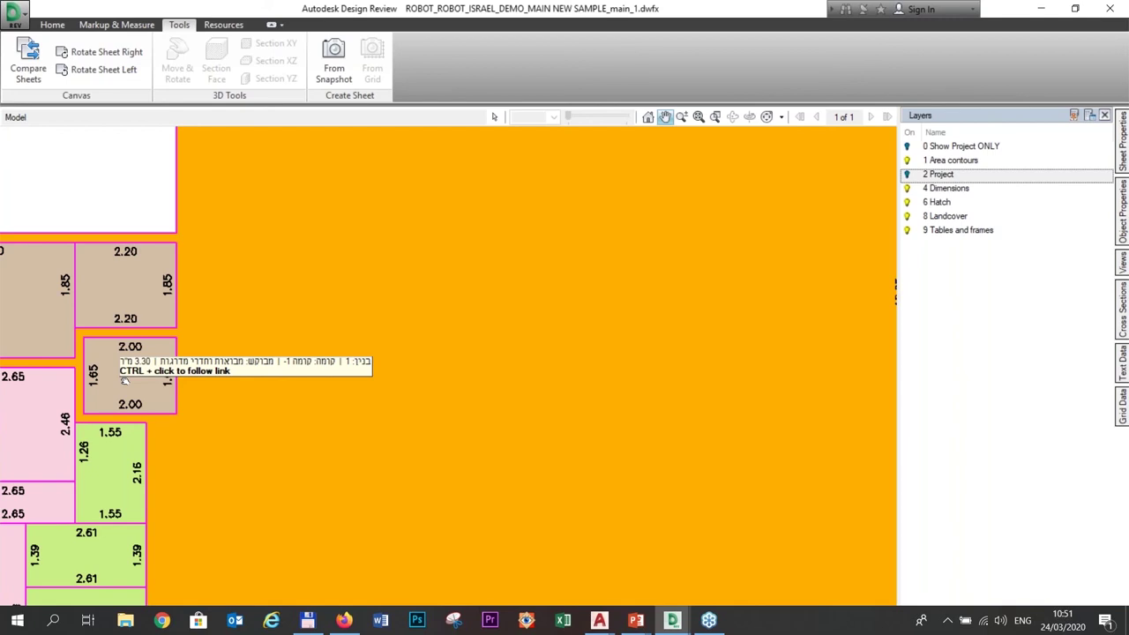
left_click(121, 385, "ctrl")
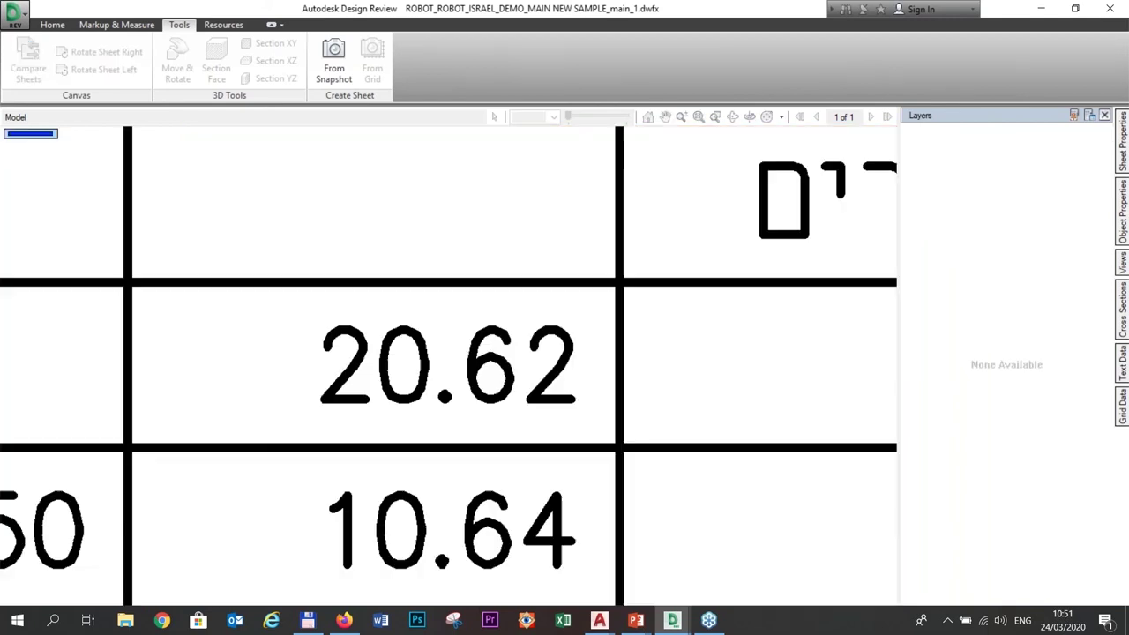
Zoom out to view the whole area table sheet.
scroll(459, 375, "down", 1)
scroll(456, 376, "down", 1)
scroll(457, 377, "down", 1)
scroll(457, 377, "down", 1)
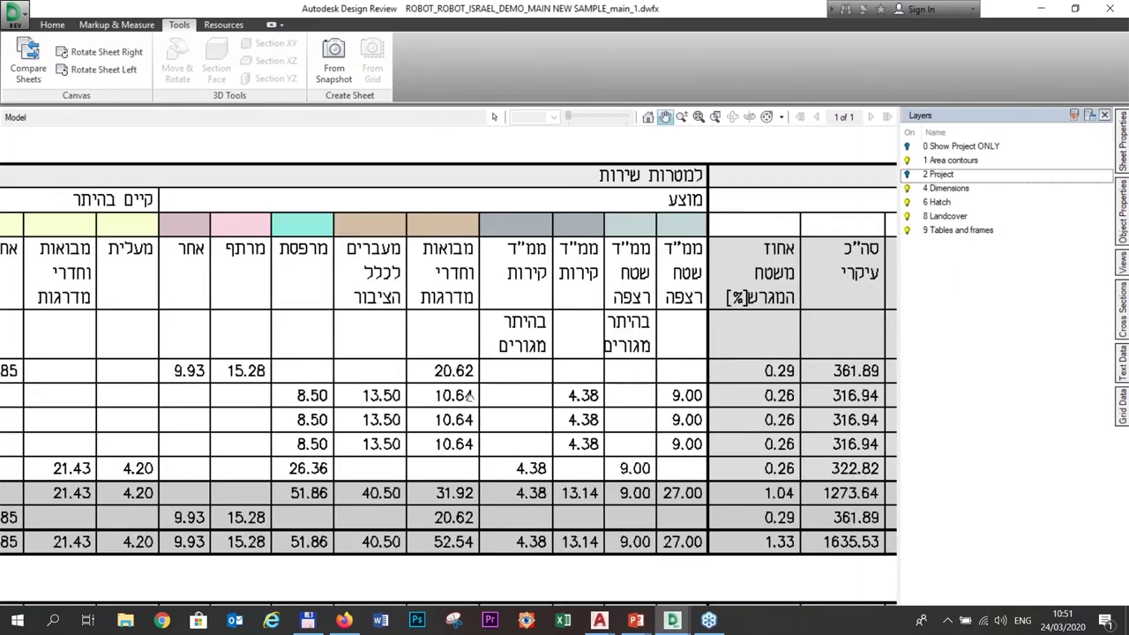
scroll(475, 421, "down", 2)
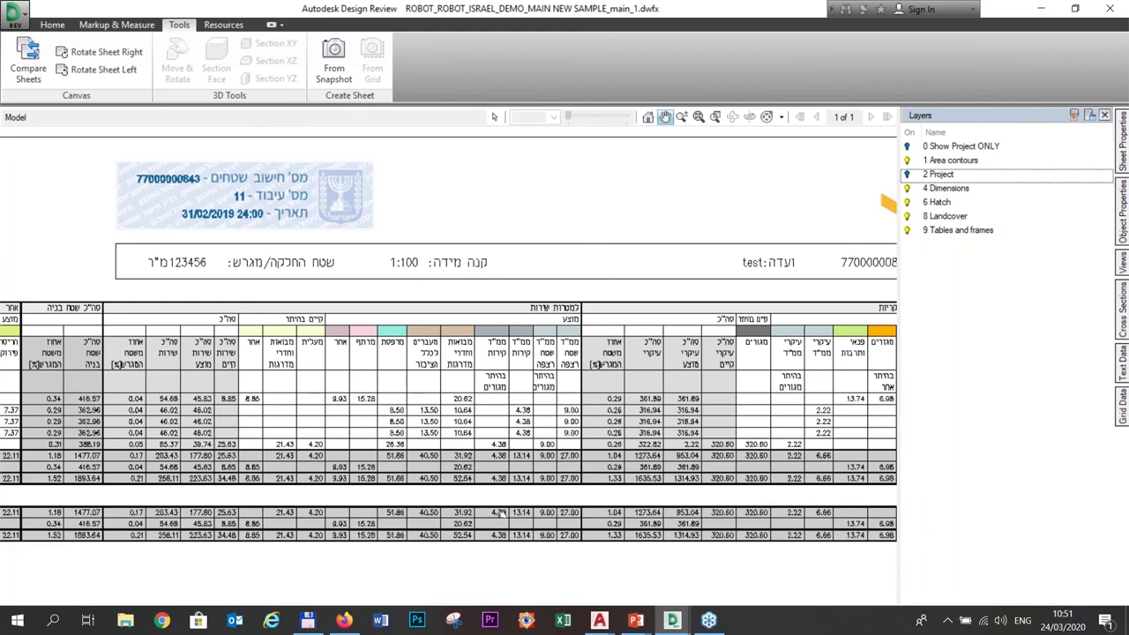
scroll(499, 512, "down", 1)
scroll(509, 497, "down", 1)
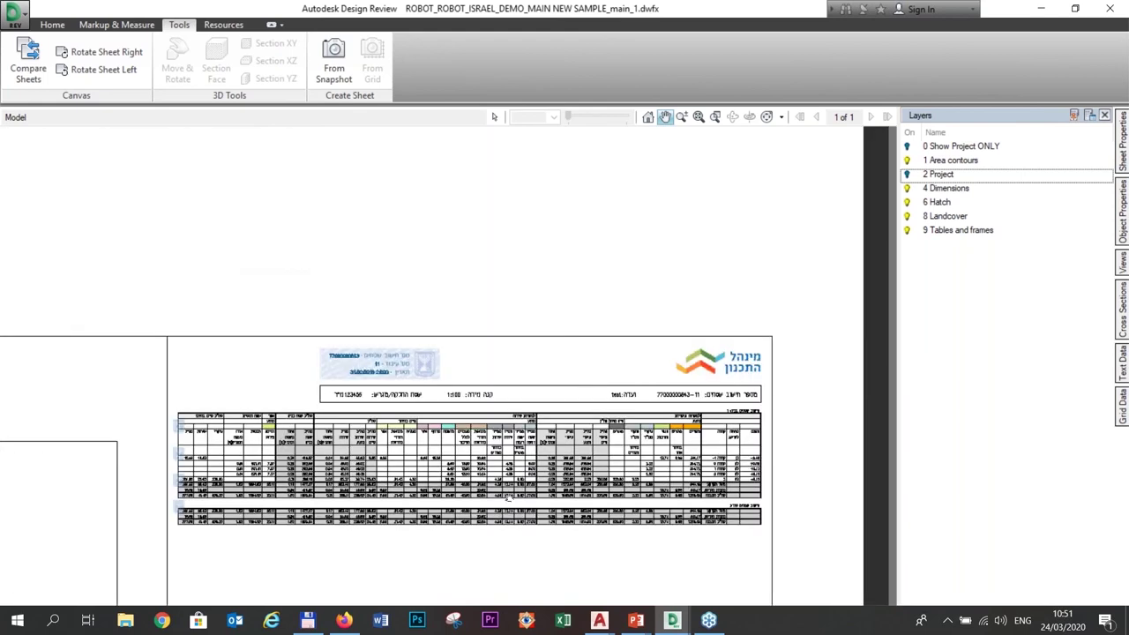
Return to ROBOT_ROBOT_ISRAEL_DEMO_MAIN NEW SAMPLE.dwg in AutoCAD via the taskbar.
scroll(509, 497, "up", 1)
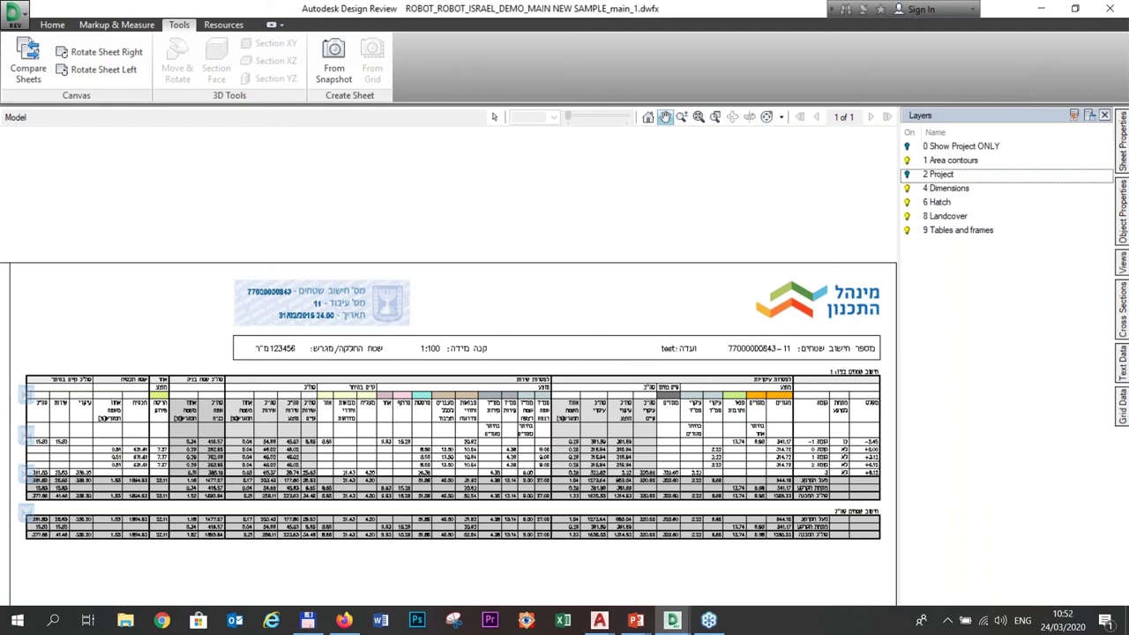
left_click(708, 620)
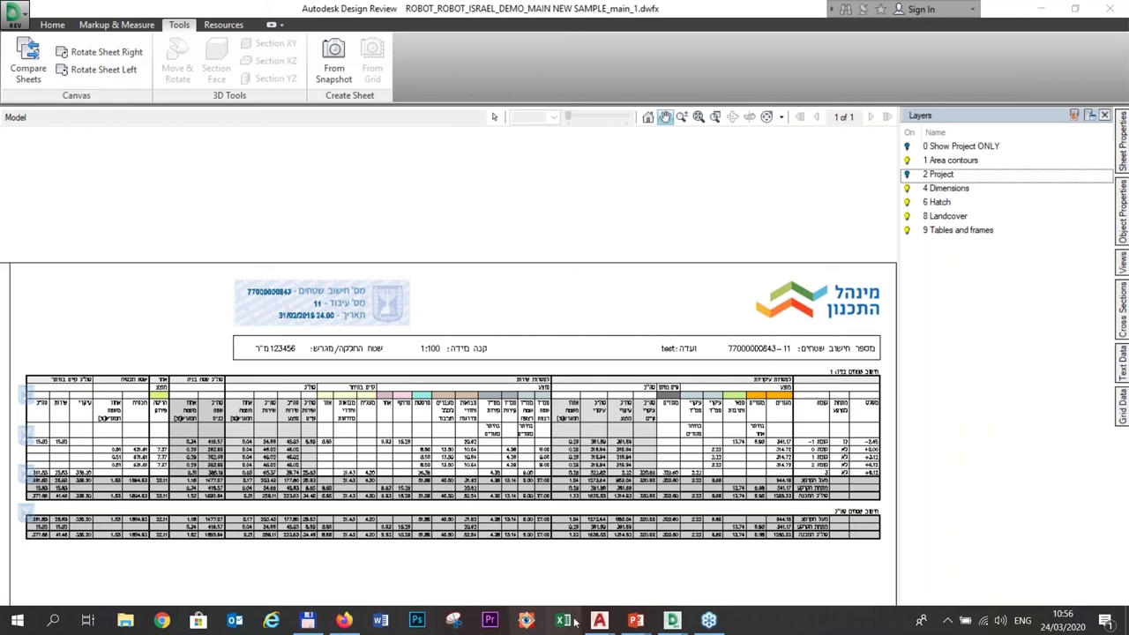
mouse_move(599, 620)
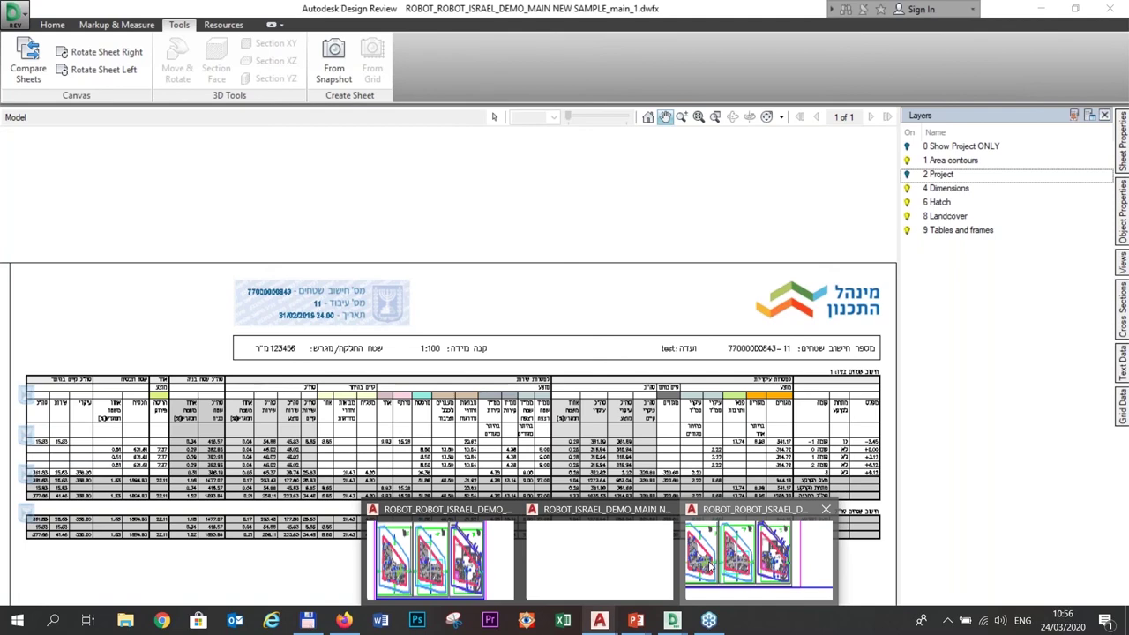
left_click(708, 569)
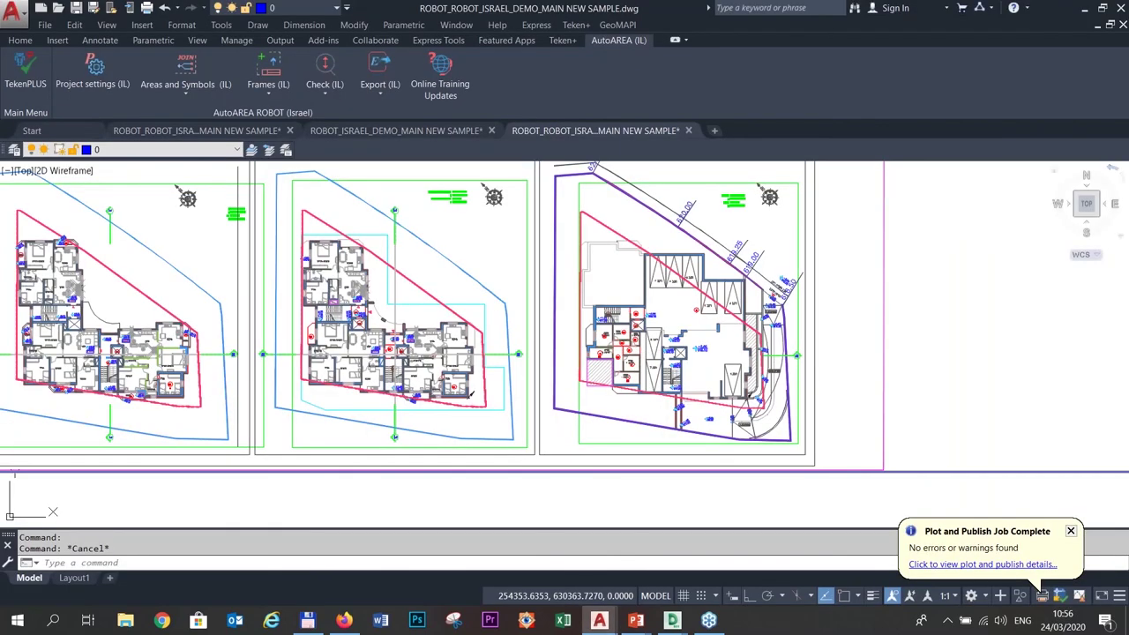